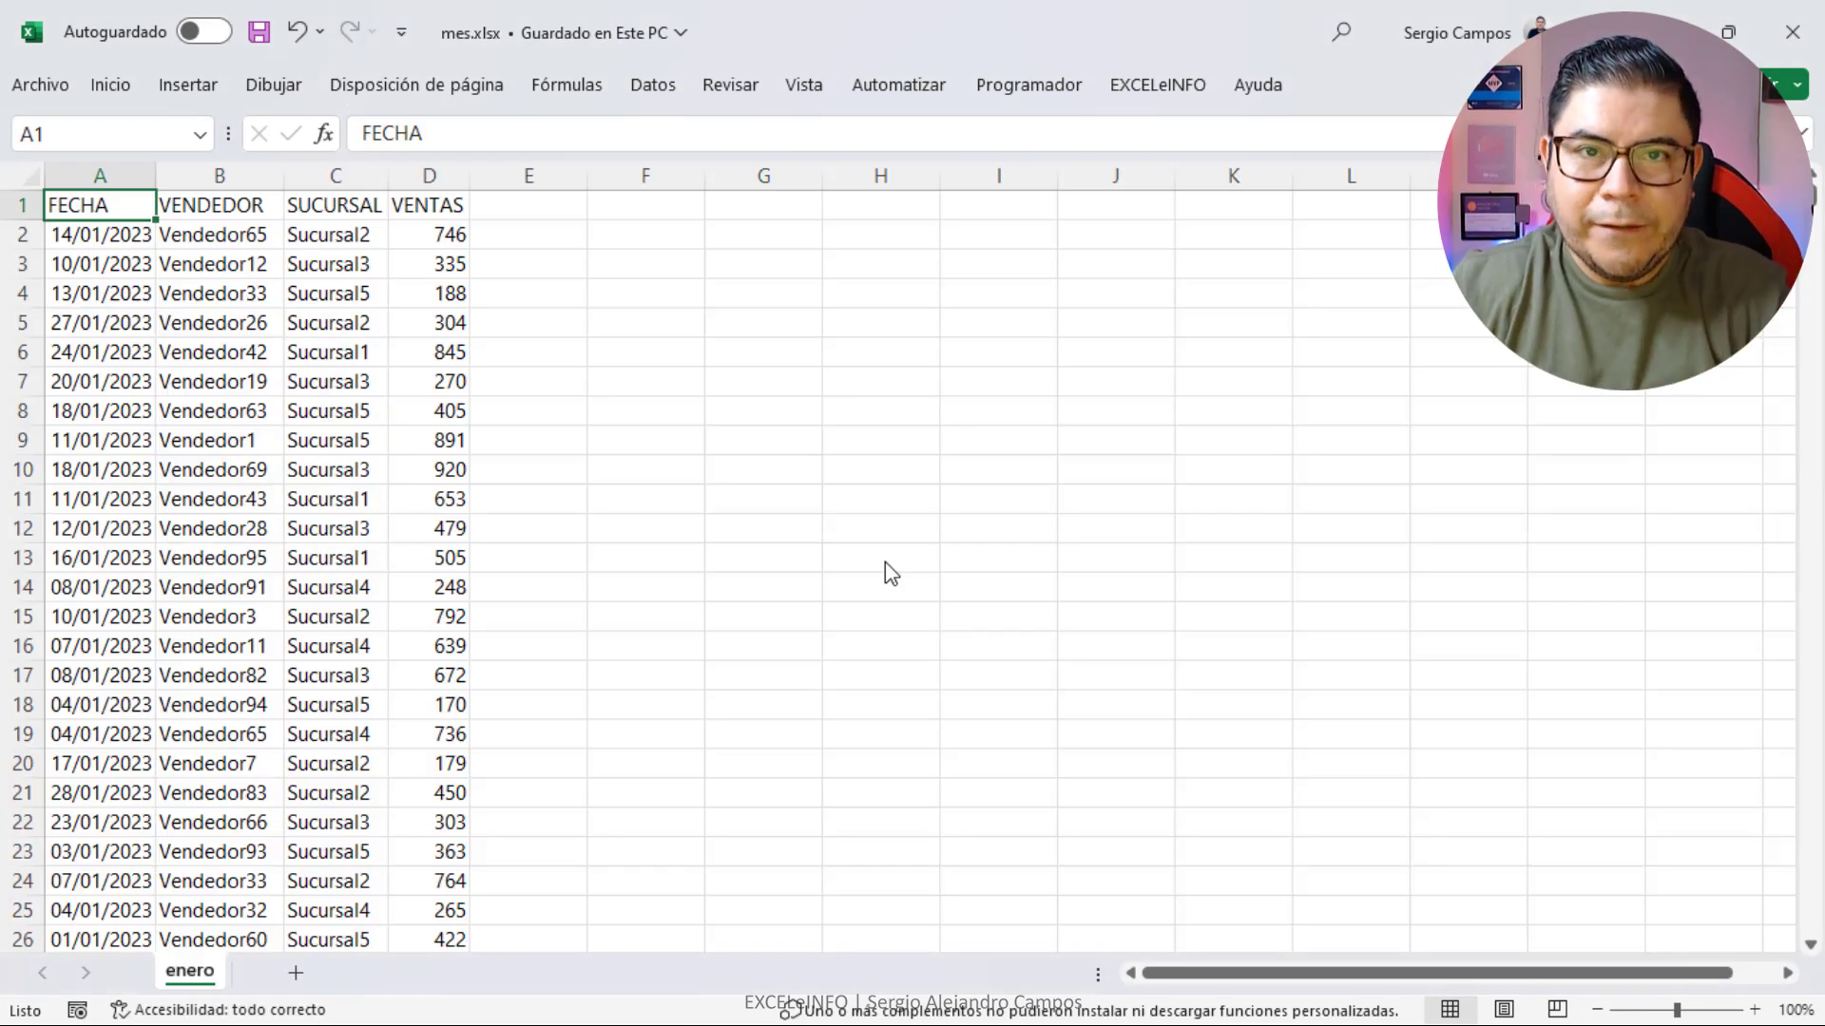
Insert a space after "Vendedor" in the seller formulas for all rows B2:B10001.
{"action": "key", "text": "Down"}
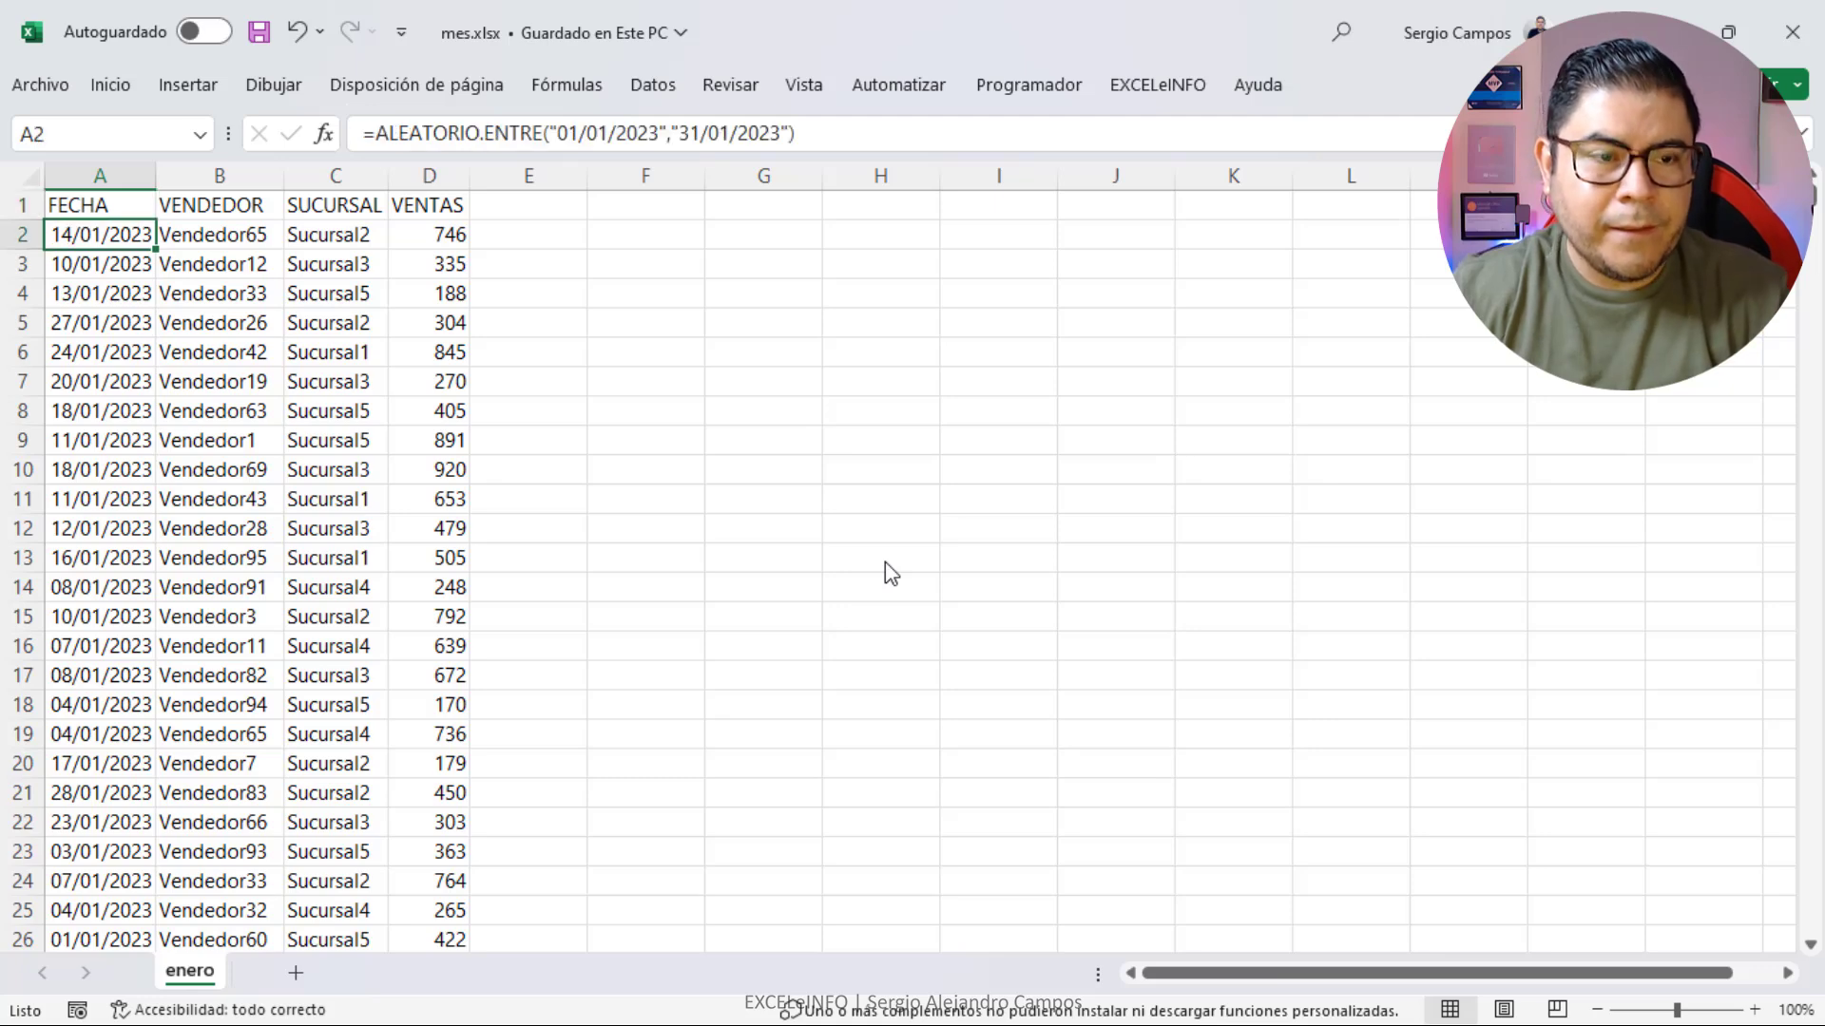
{"action": "key", "text": "F2"}
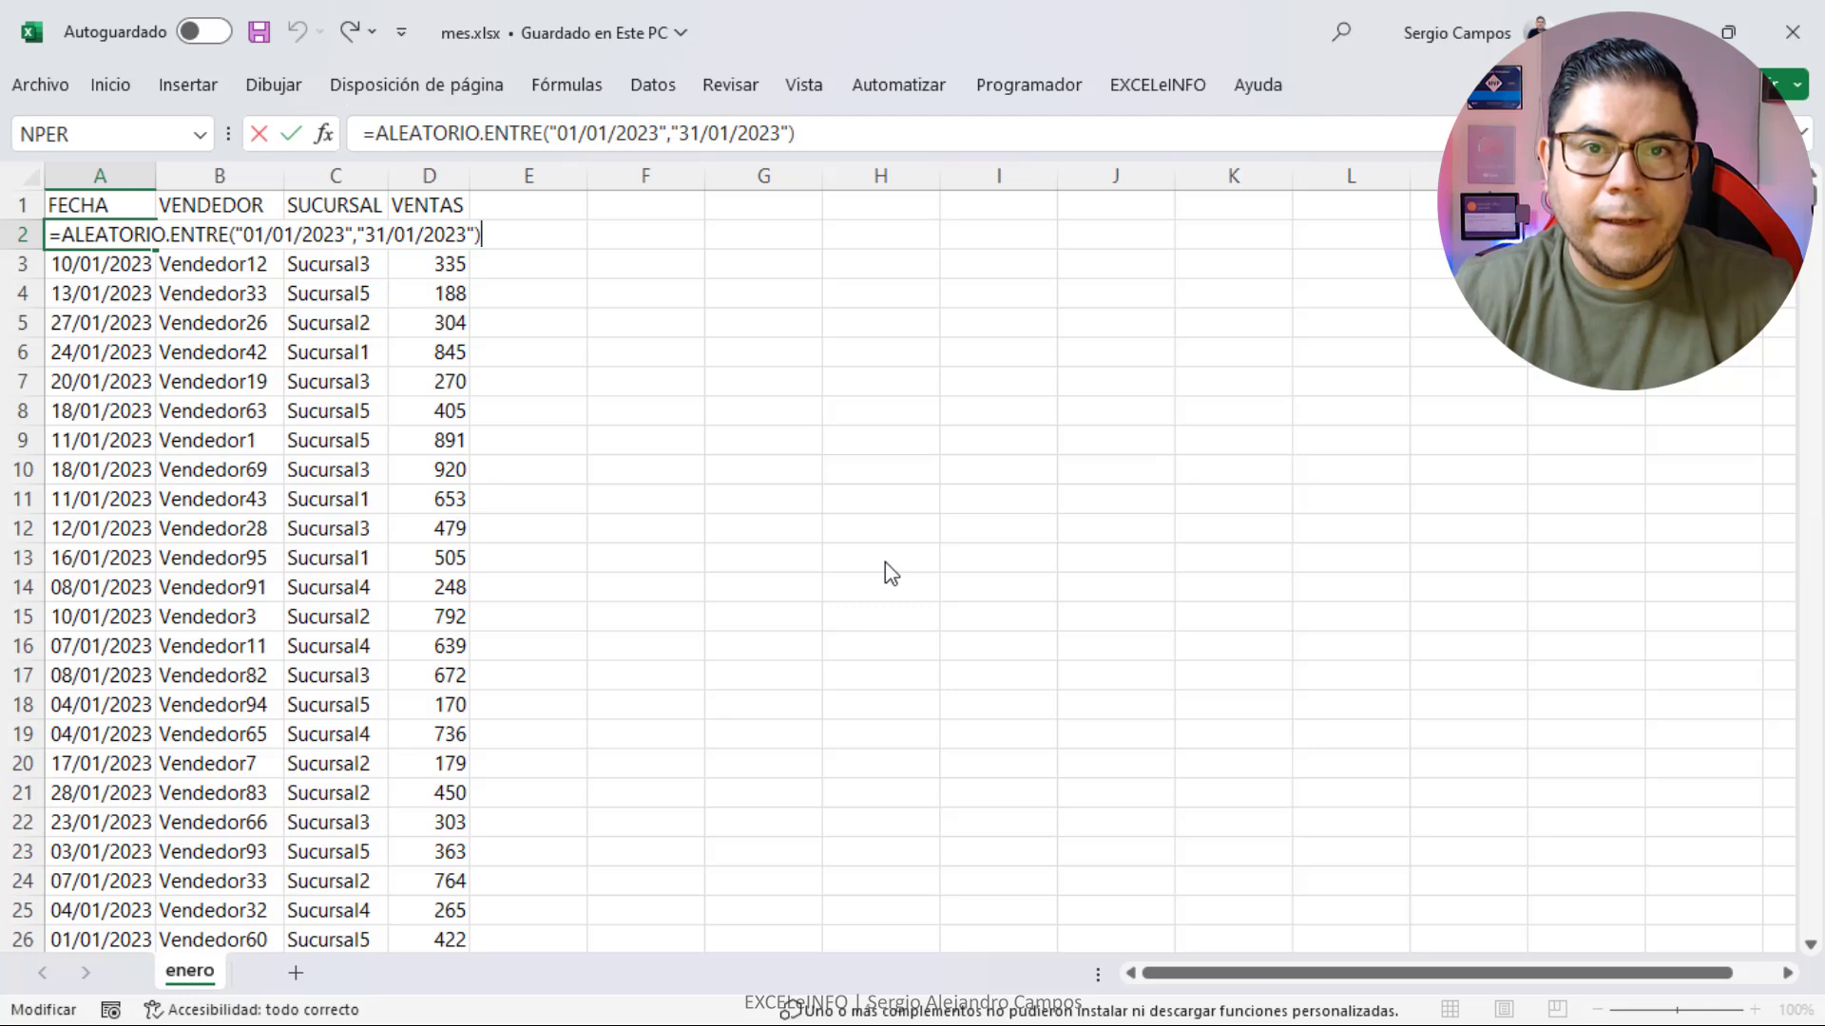
{"action": "key", "text": "ctrl+Return"}
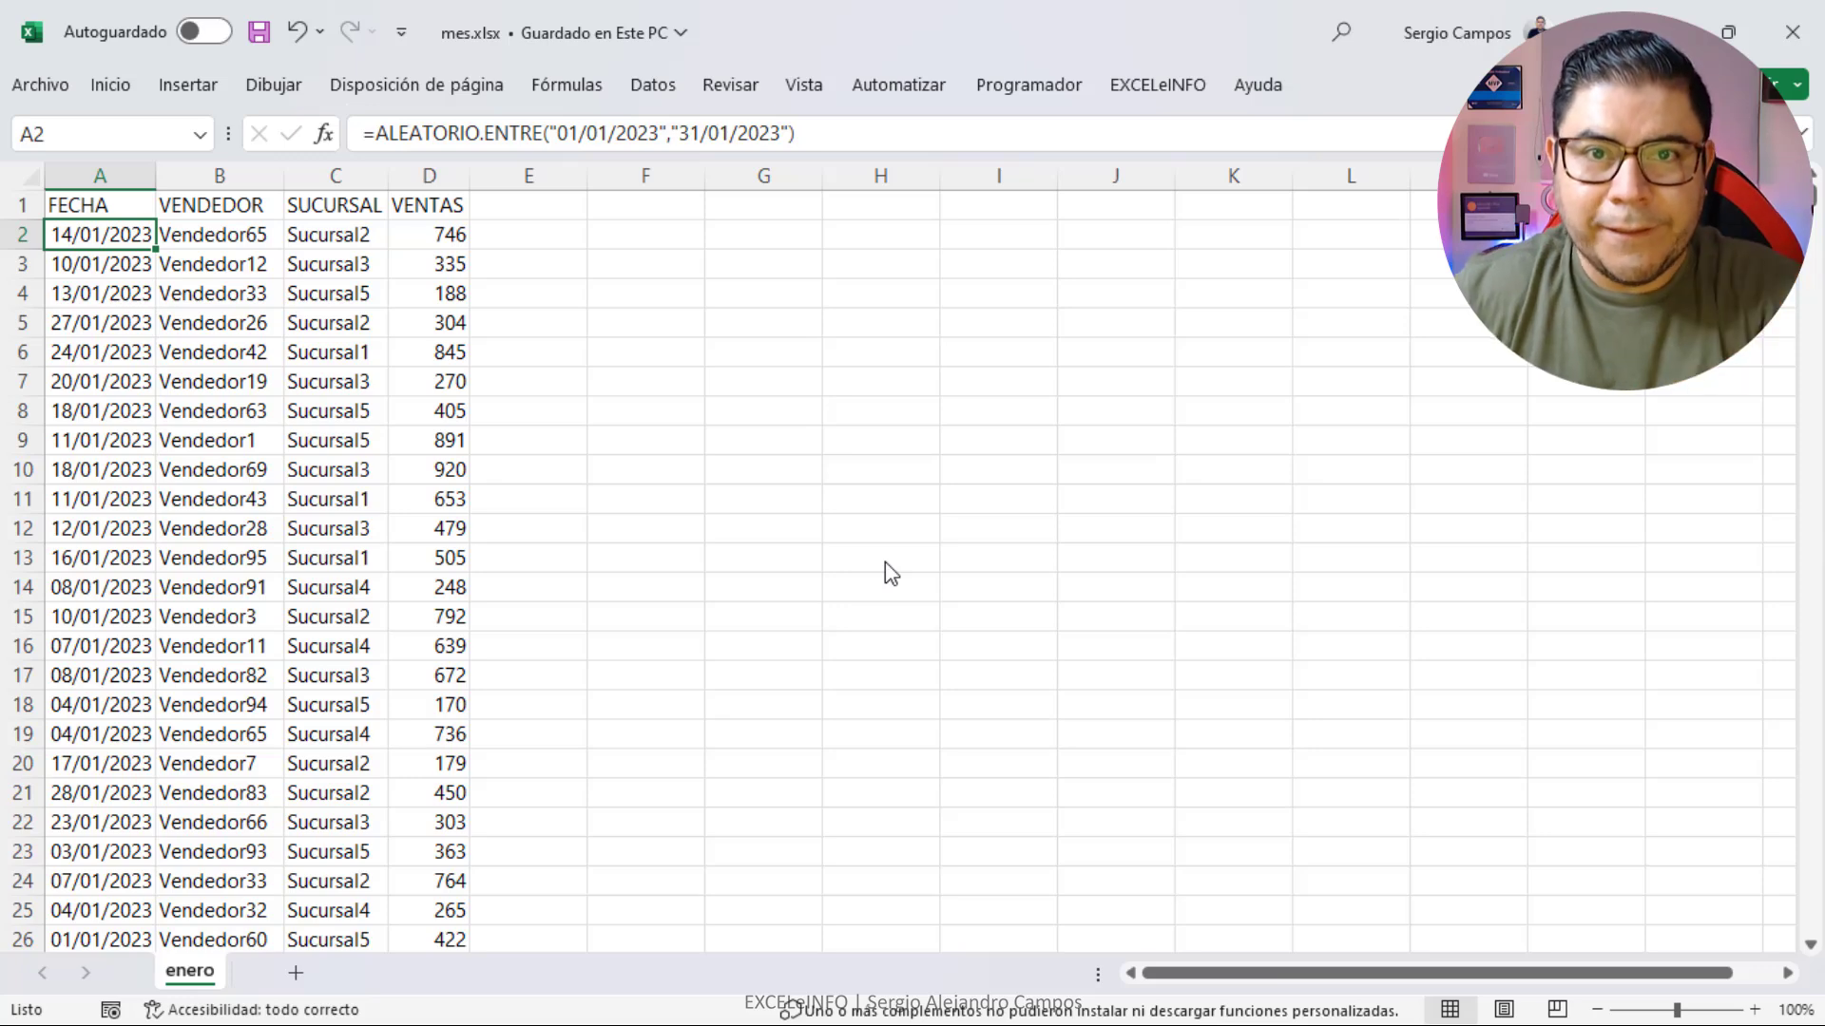
{"action": "key", "text": "Right"}
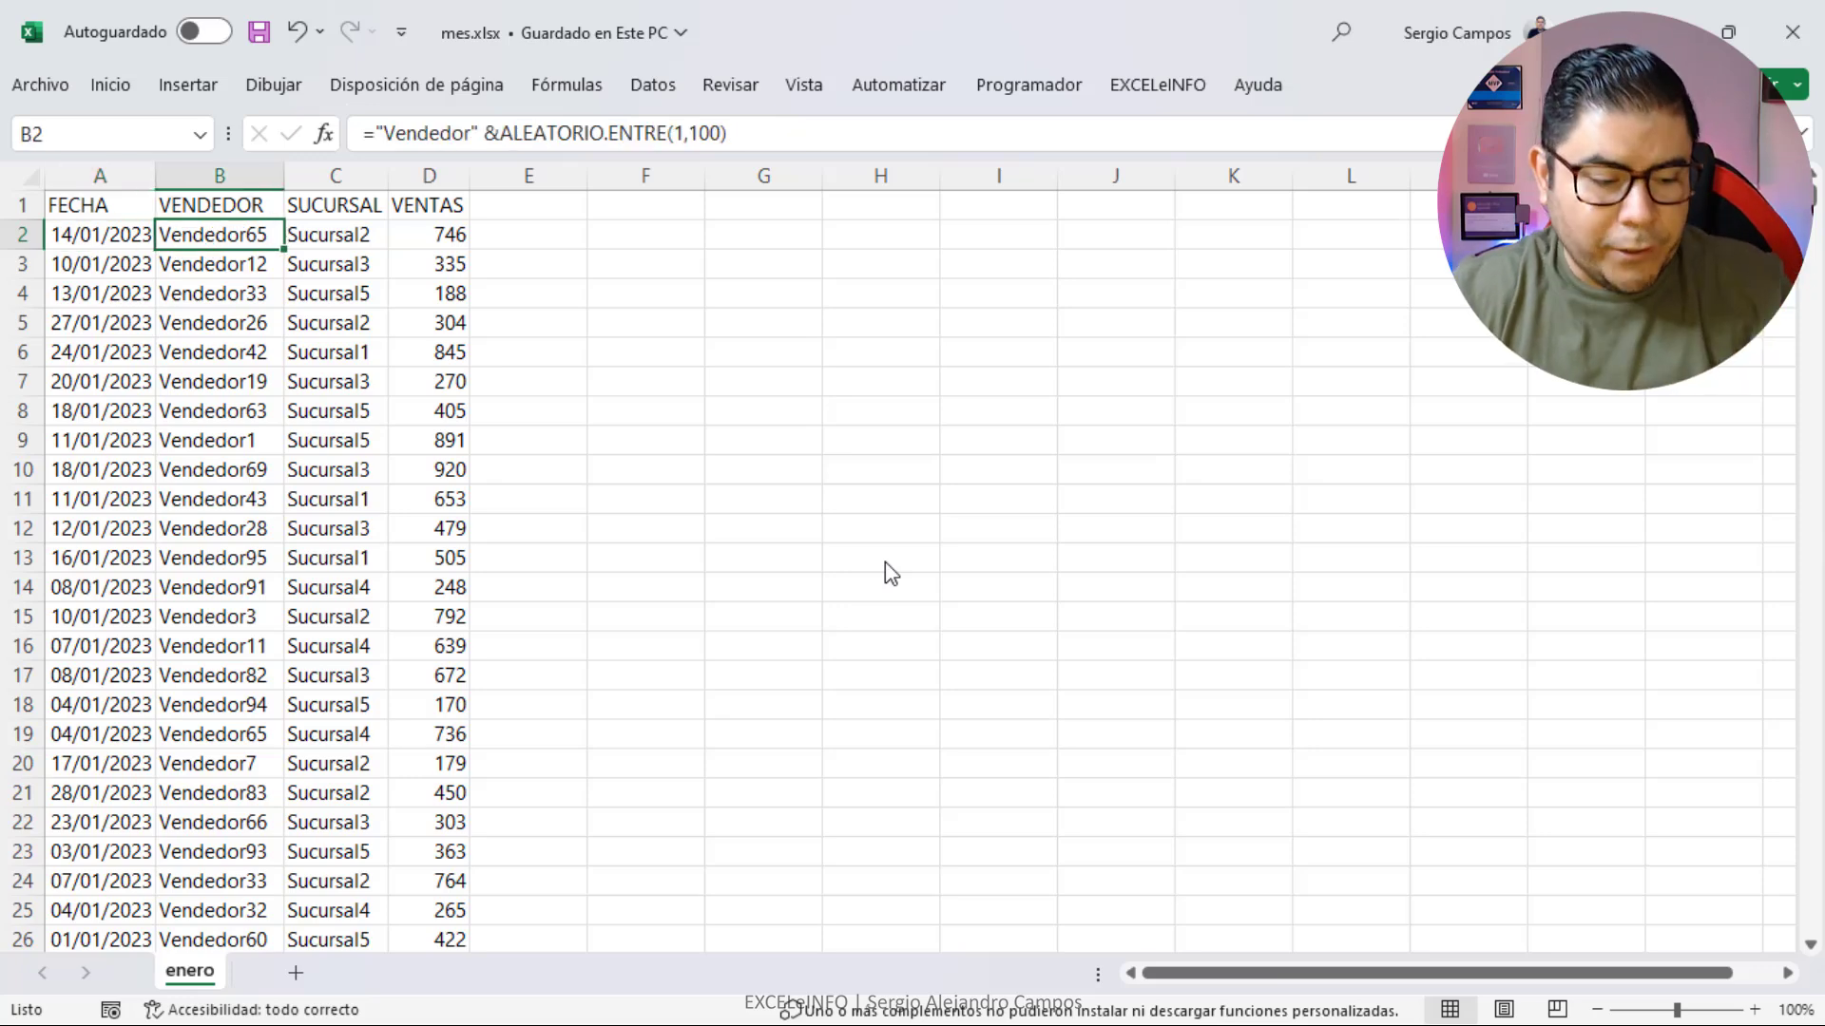
{"action": "key", "text": "ctrl+shift+Down"}
{"action": "key", "text": "ctrl+BackSpace"}
{"action": "key", "text": "F2"}
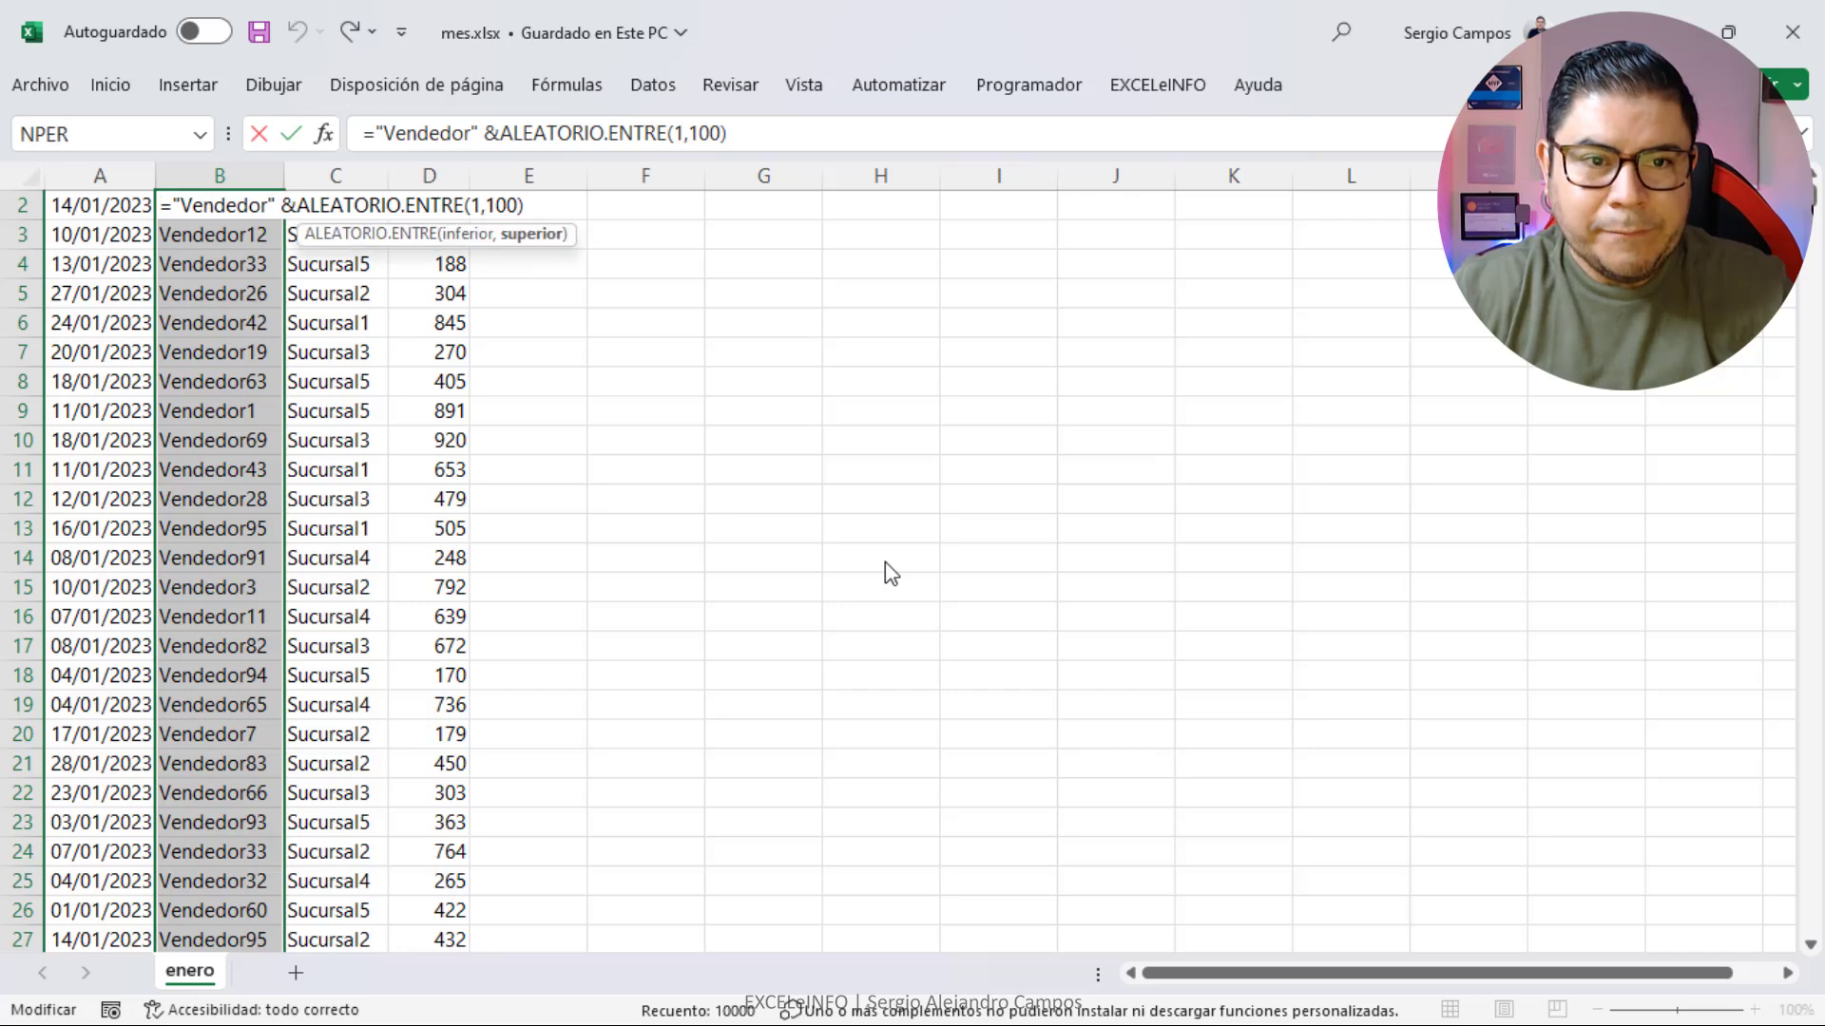
{"action": "key", "text": "ctrl+Return"}
{"action": "key", "text": "F2"}
{"action": "key", "text": "Escape"}
Insert a space after "Sucursal" in the branch formulas for all rows, ending on cell A1.
{"action": "key", "text": "Right"}
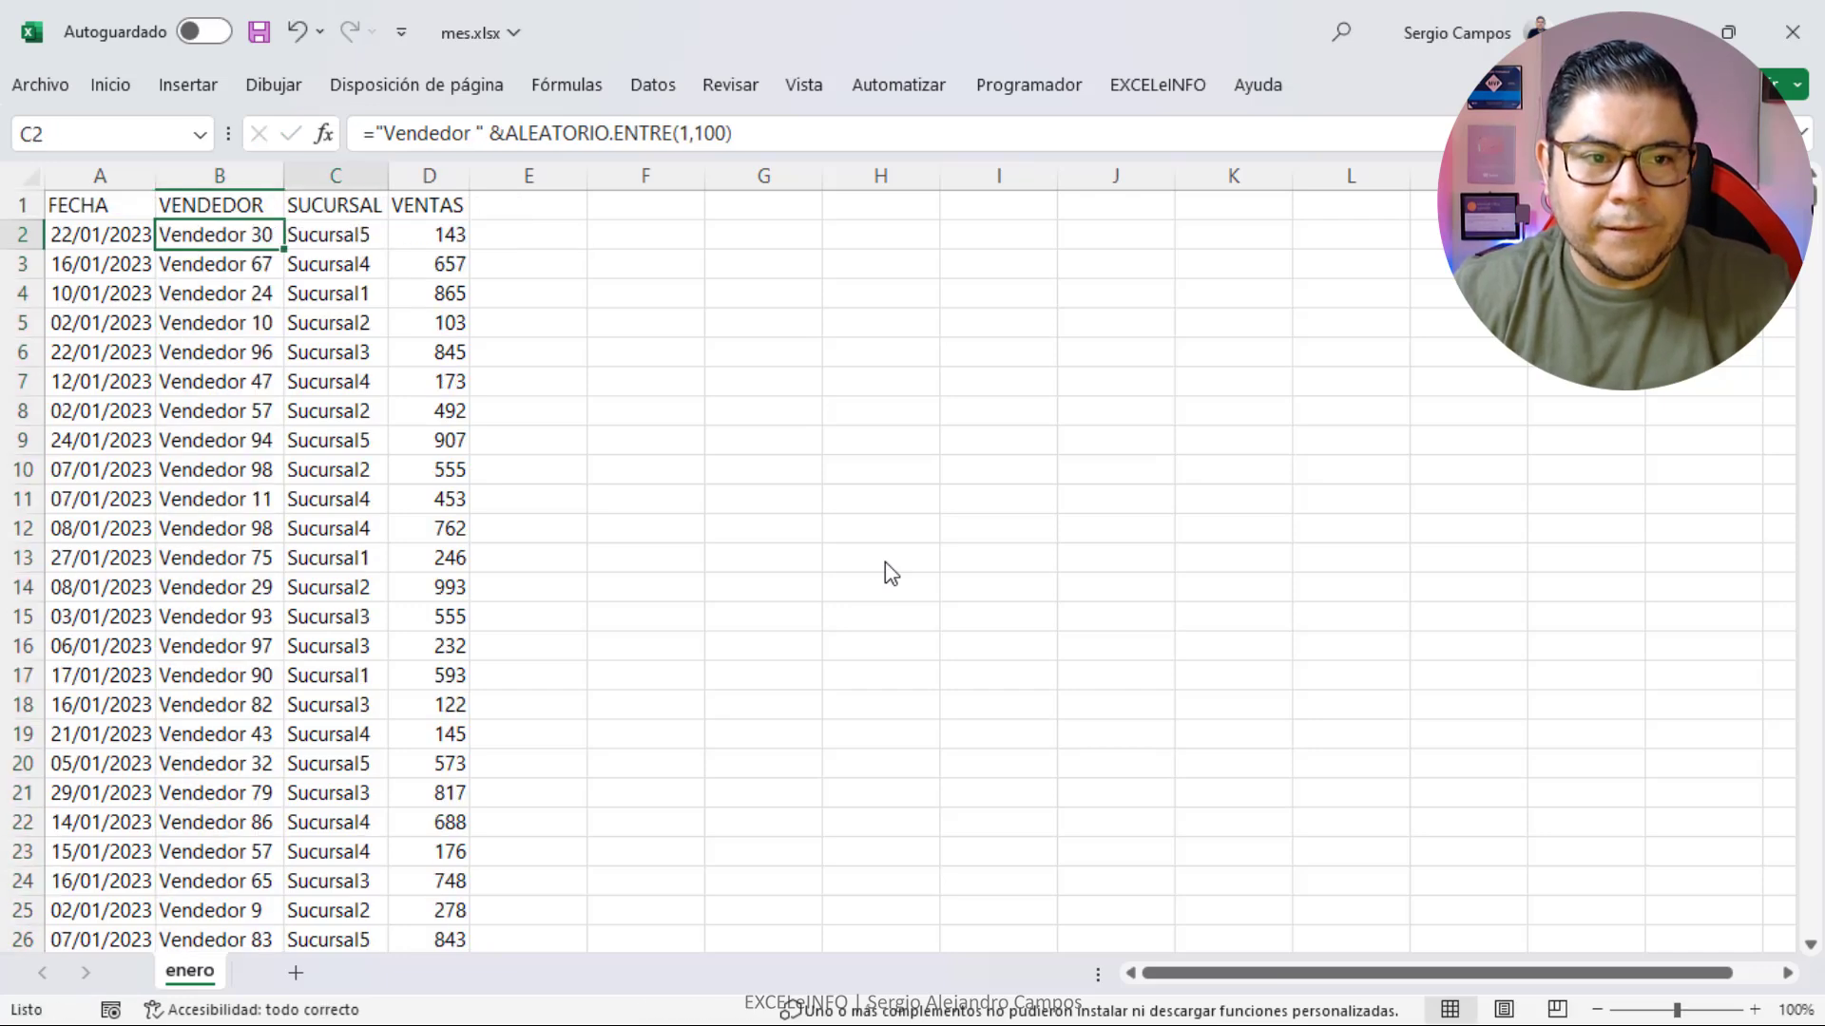
{"action": "key", "text": "ctrl+shift+Down"}
{"action": "key", "text": "ctrl+BackSpace"}
{"action": "key", "text": "F2"}
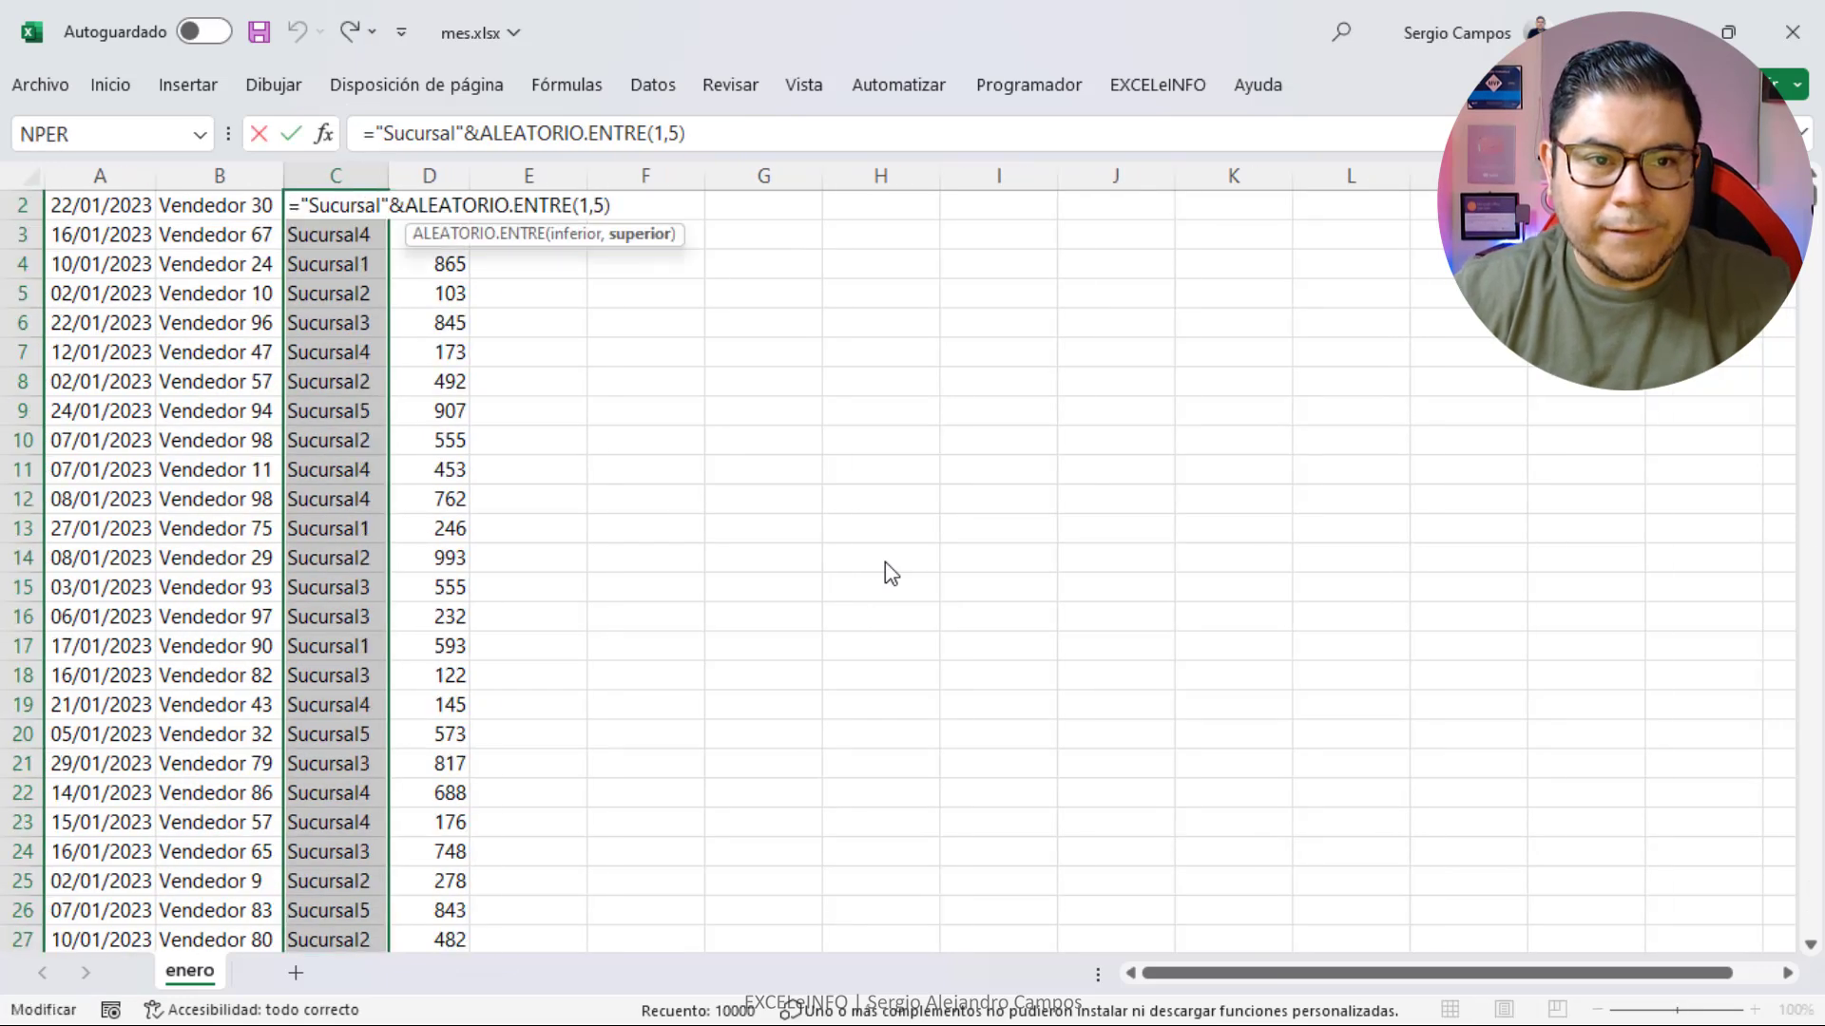
{"action": "key", "text": "Left"}
{"action": "key", "text": "Left"}
{"action": "key", "text": "Left"}
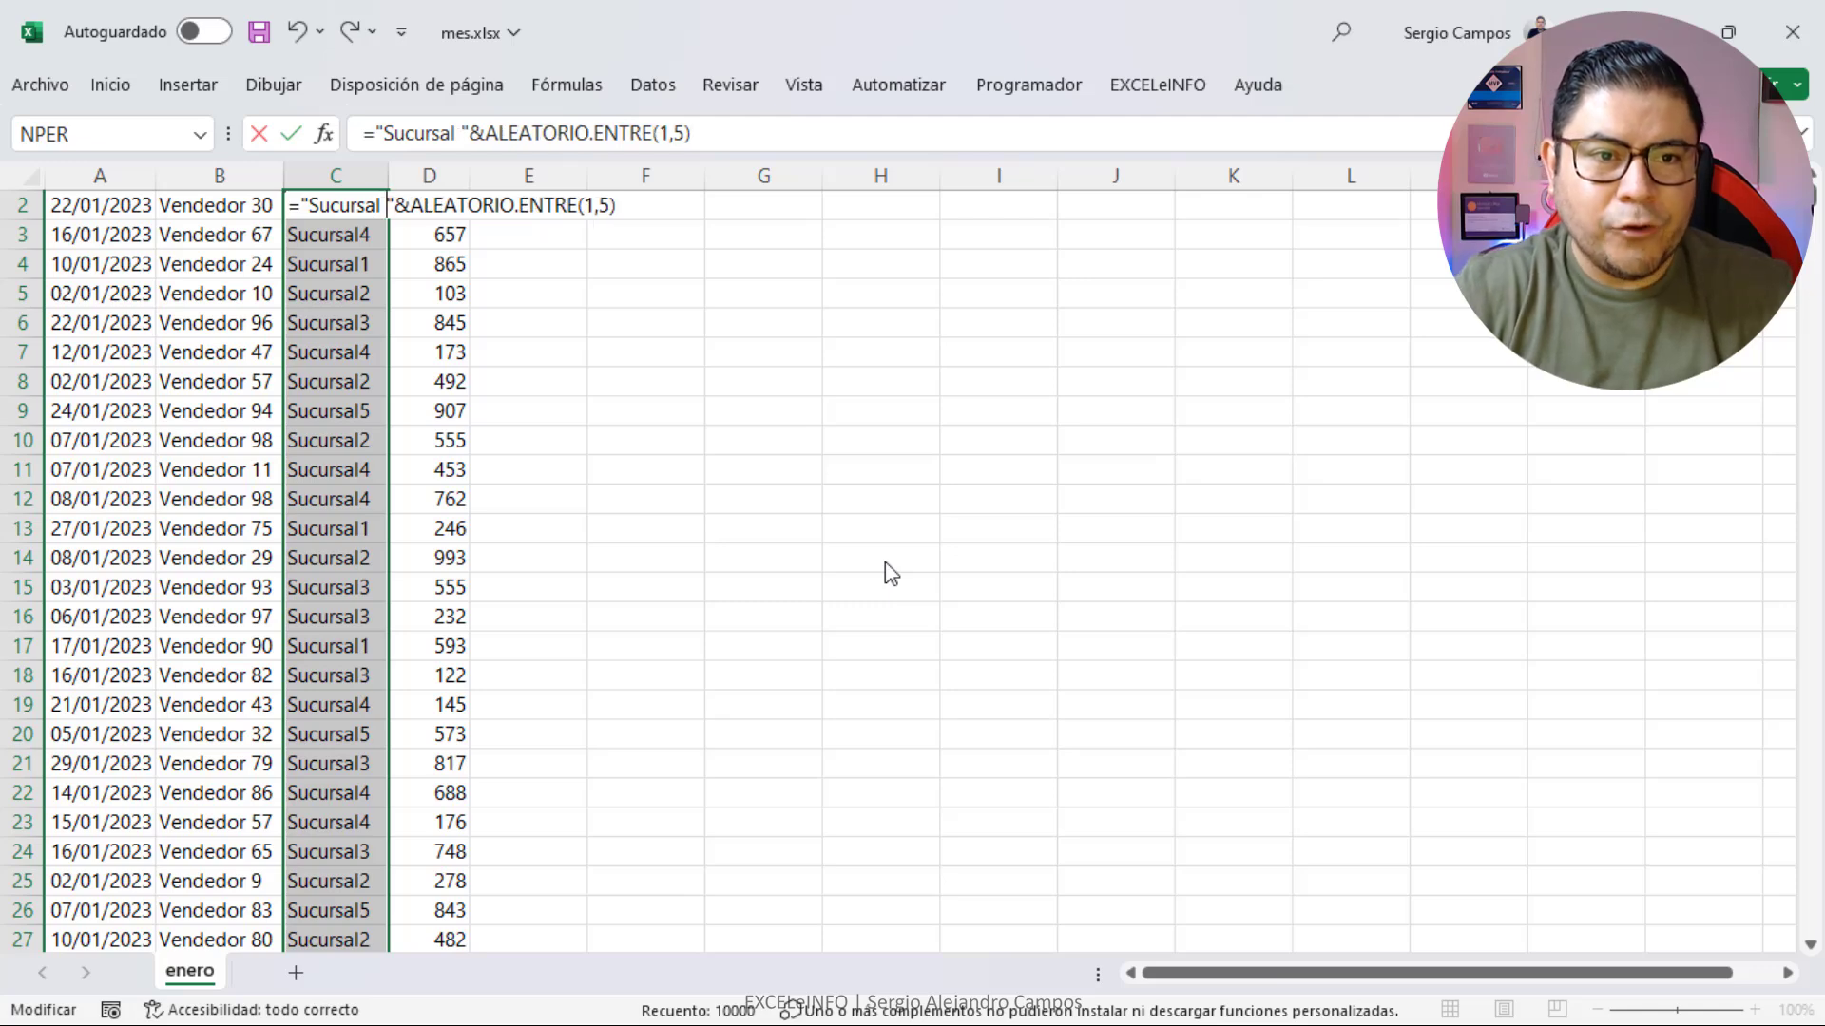
{"action": "key", "text": "ctrl+Return"}
{"action": "key", "text": "Up"}
{"action": "key", "text": "Right"}
{"action": "key", "text": "Down"}
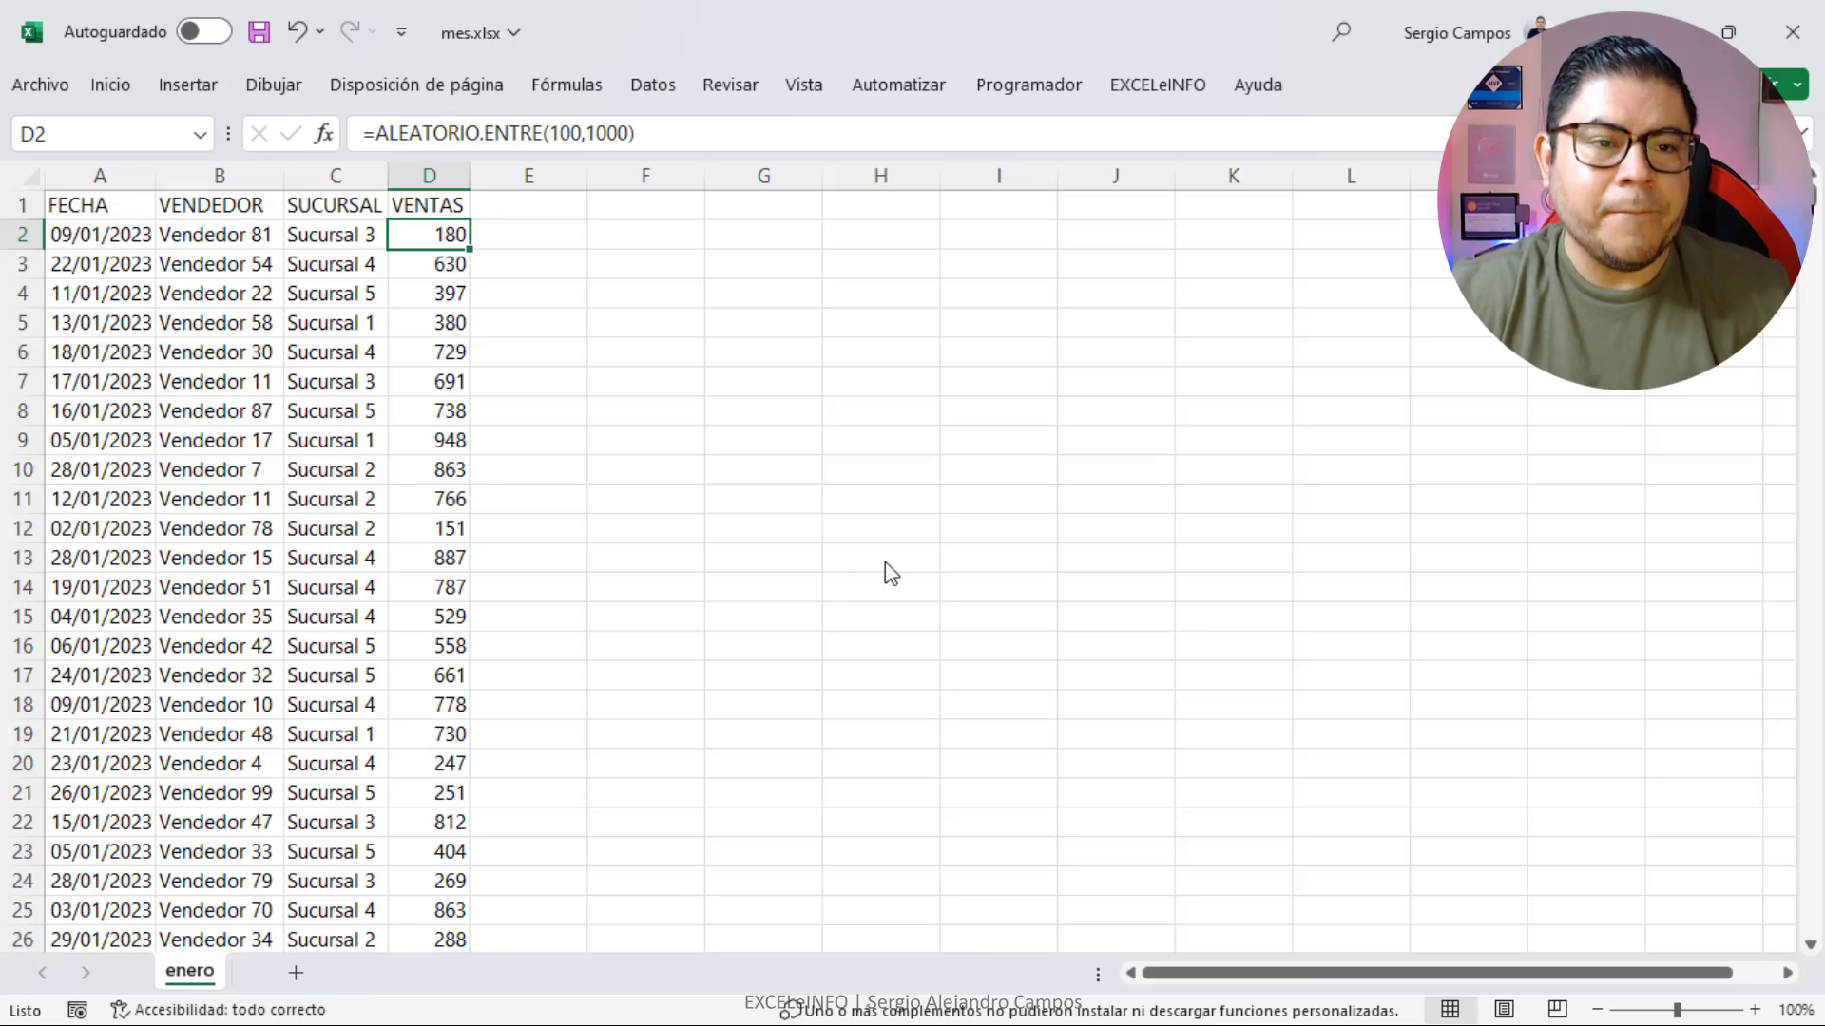
{"action": "key", "text": "Left"}
{"action": "key", "text": "Left"}
{"action": "key", "text": "Left"}
{"action": "key", "text": "Up"}
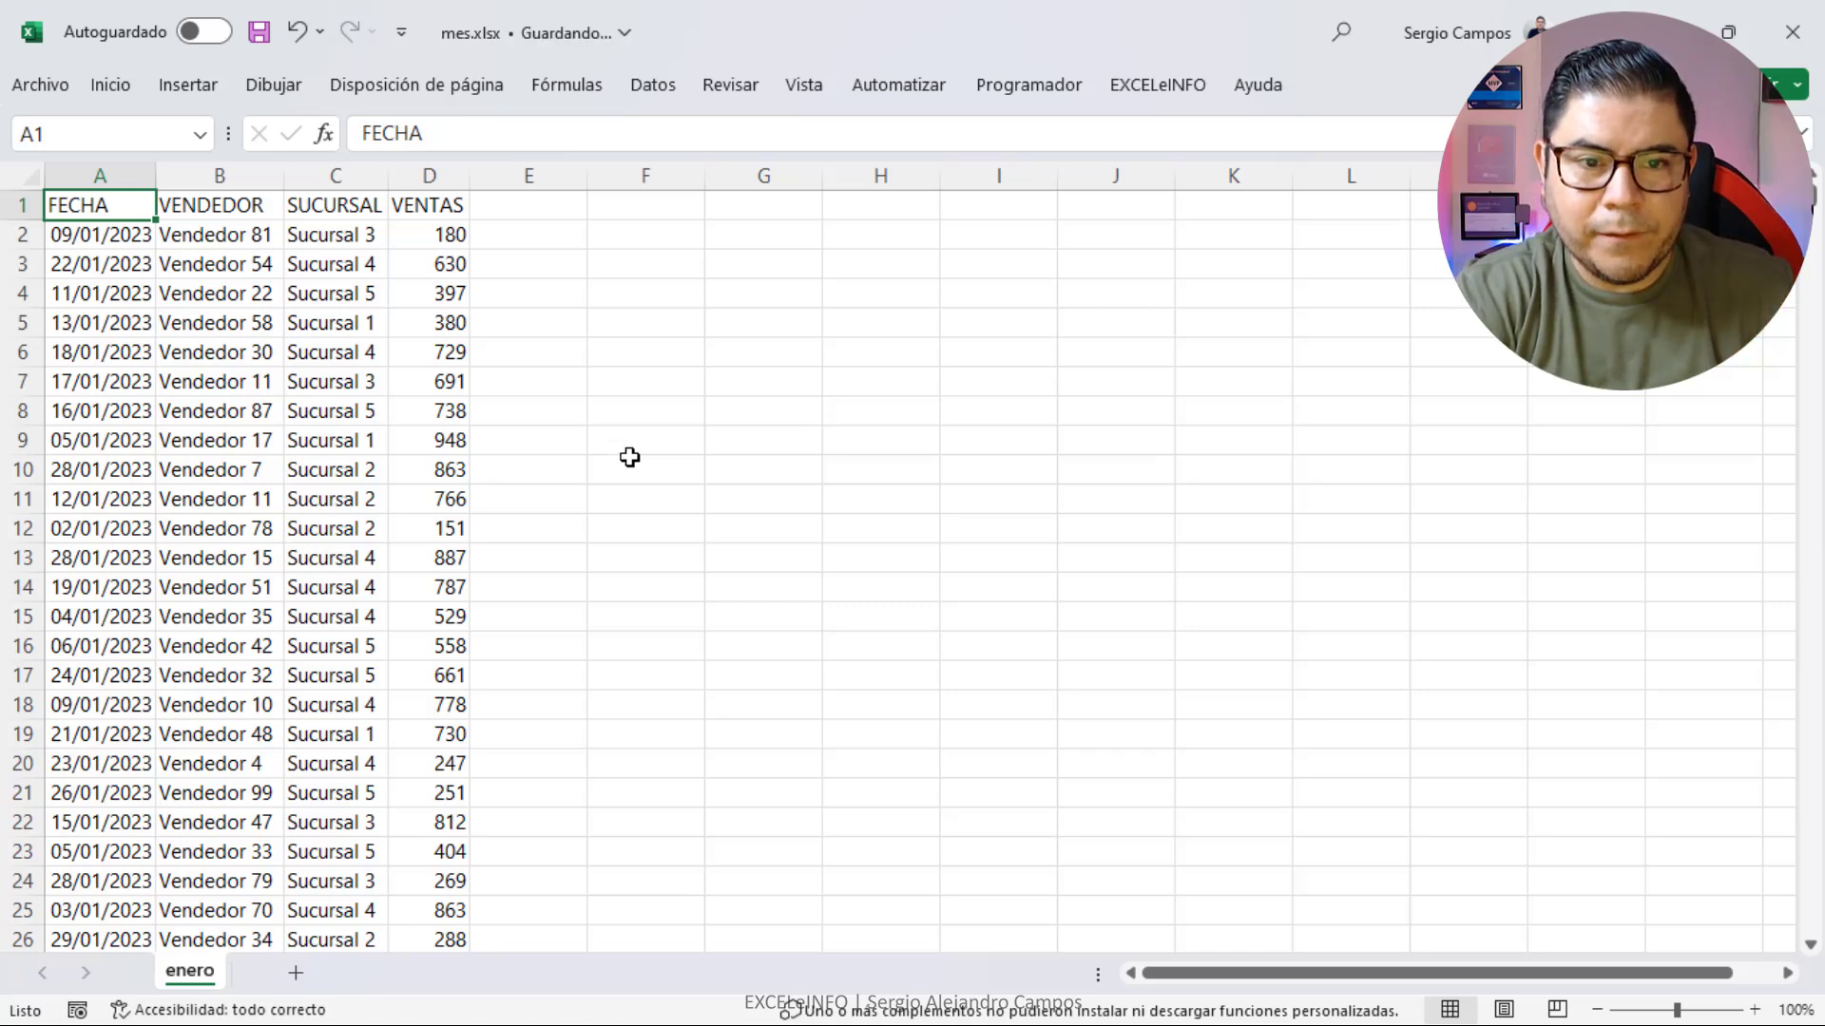
Open the Save As window for mes.xlsx in the Meses a SQL folder.
{"action": "key", "text": "Down"}
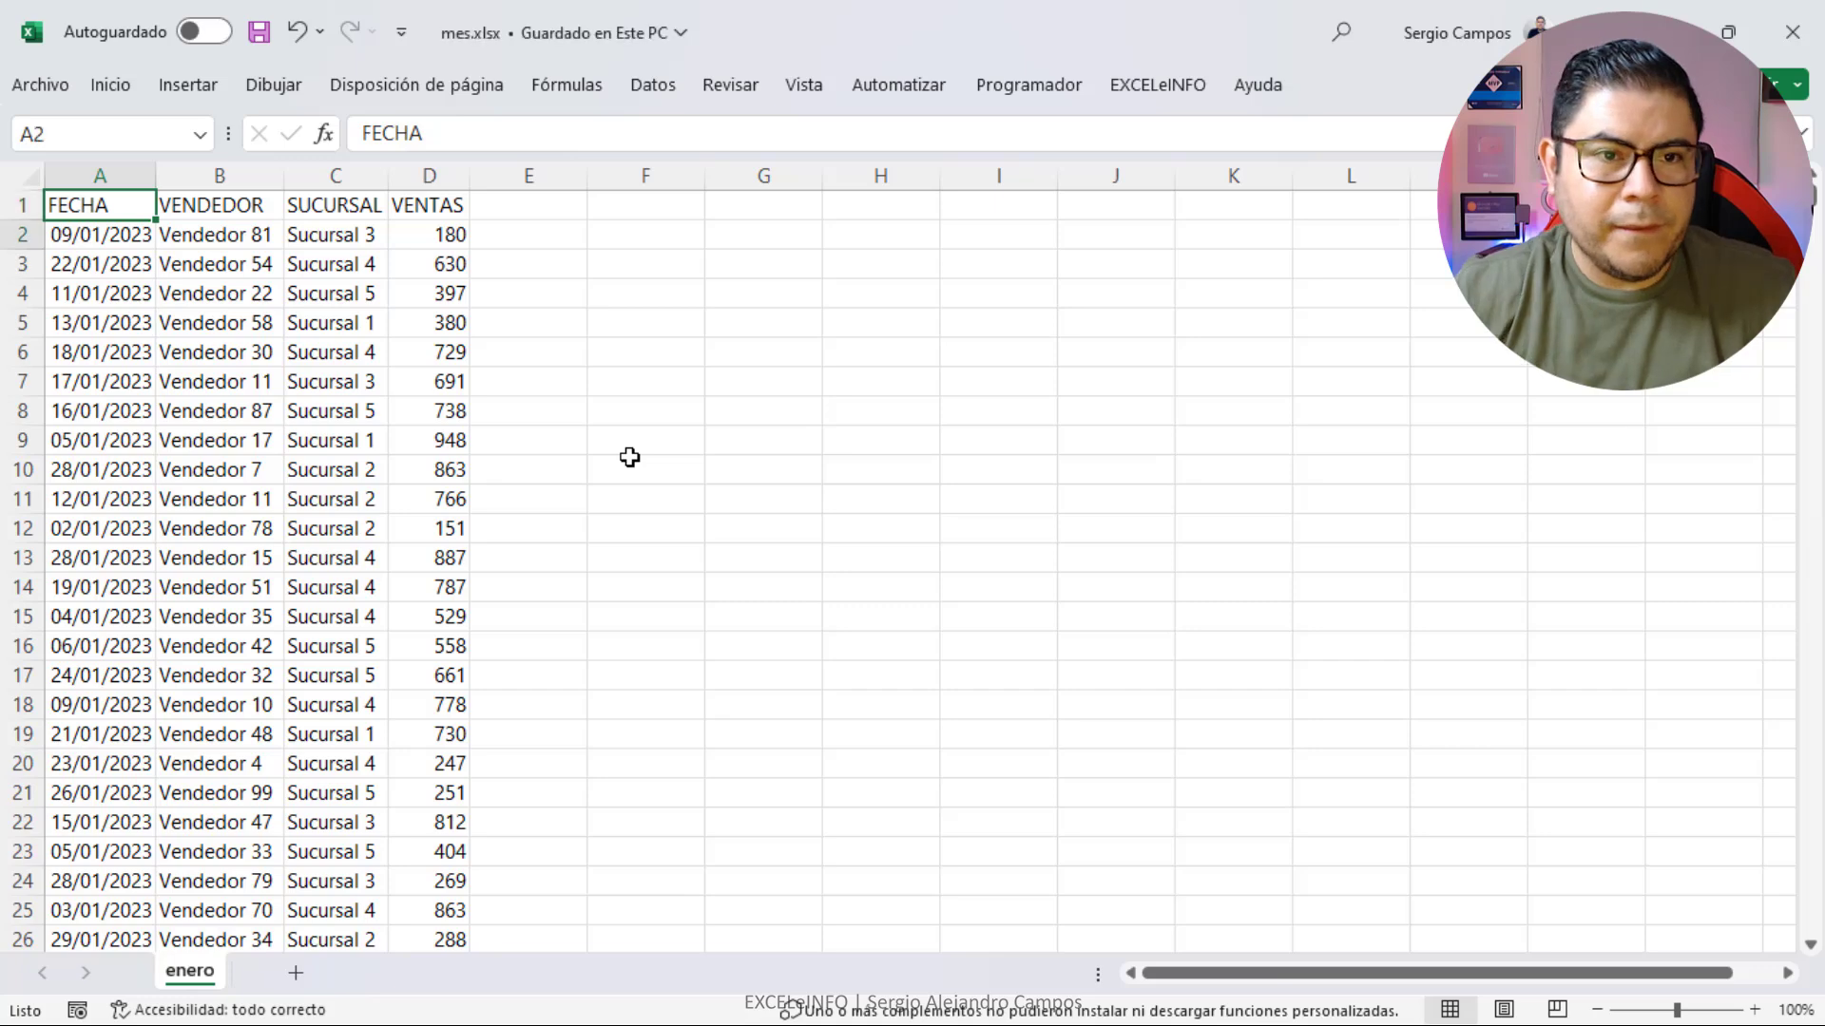
{"action": "key", "text": "Up"}
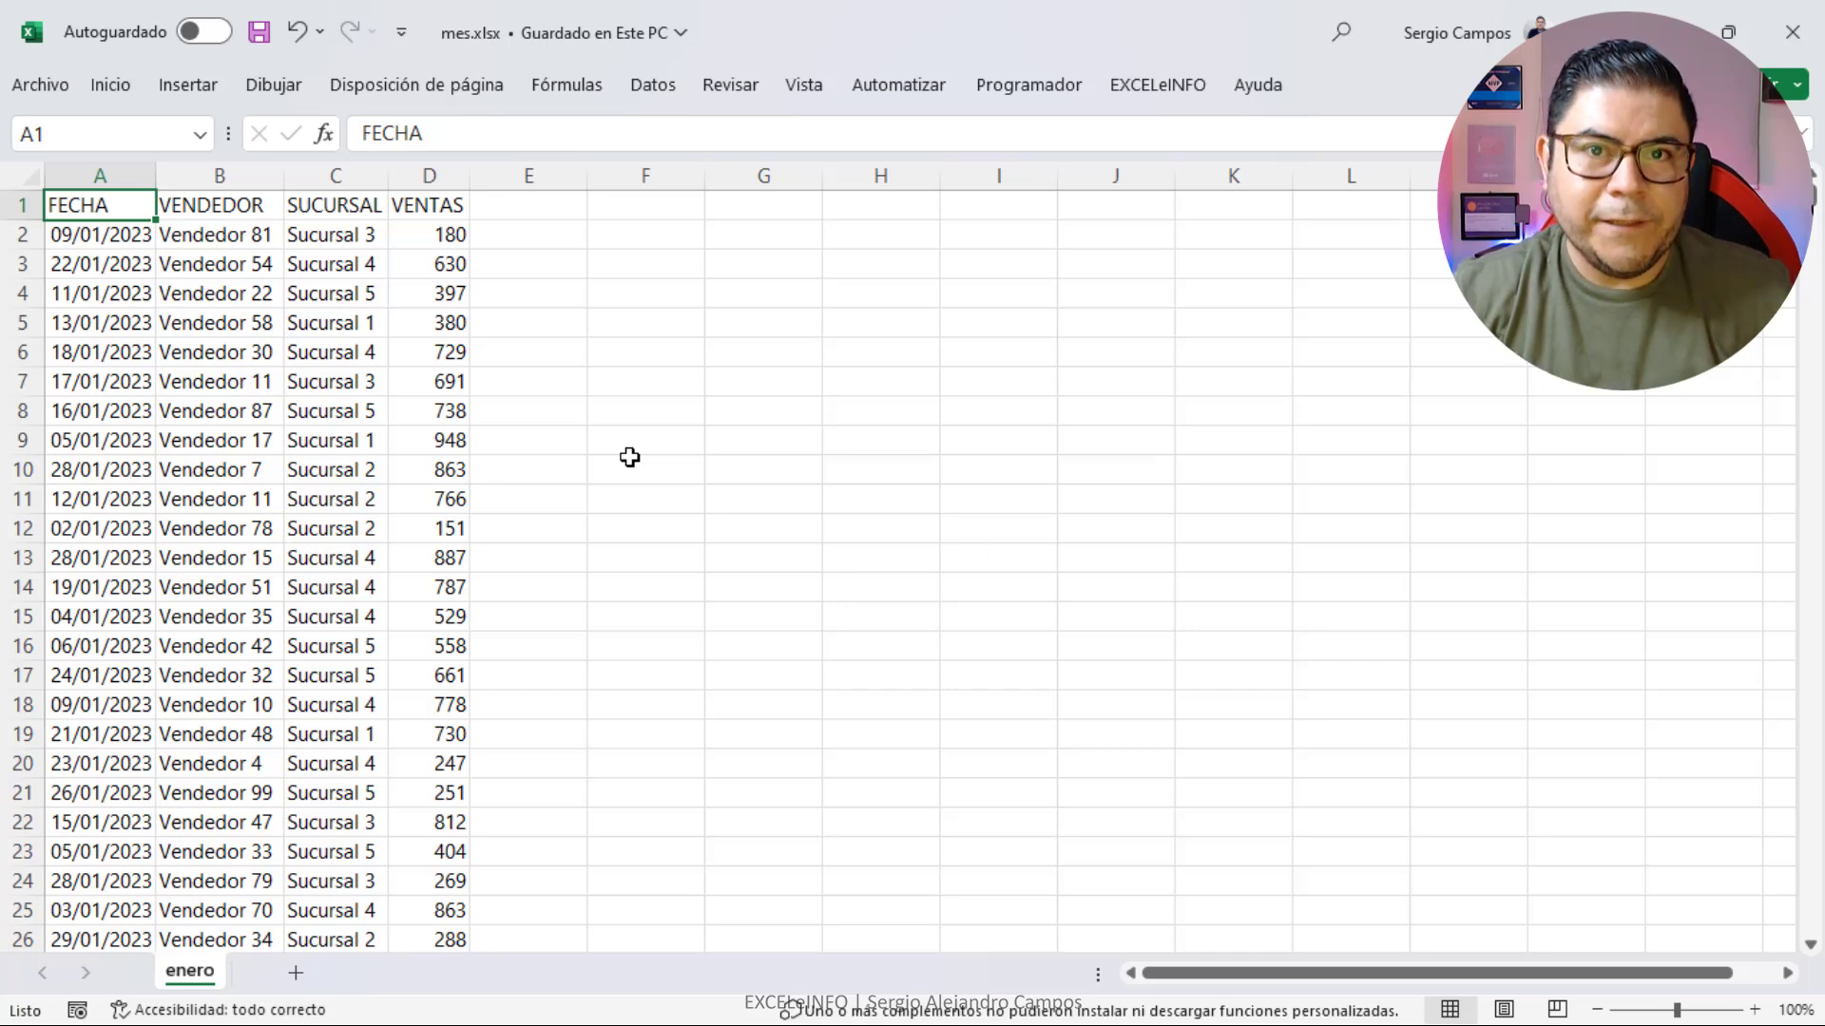
{"action": "key", "text": "F12"}
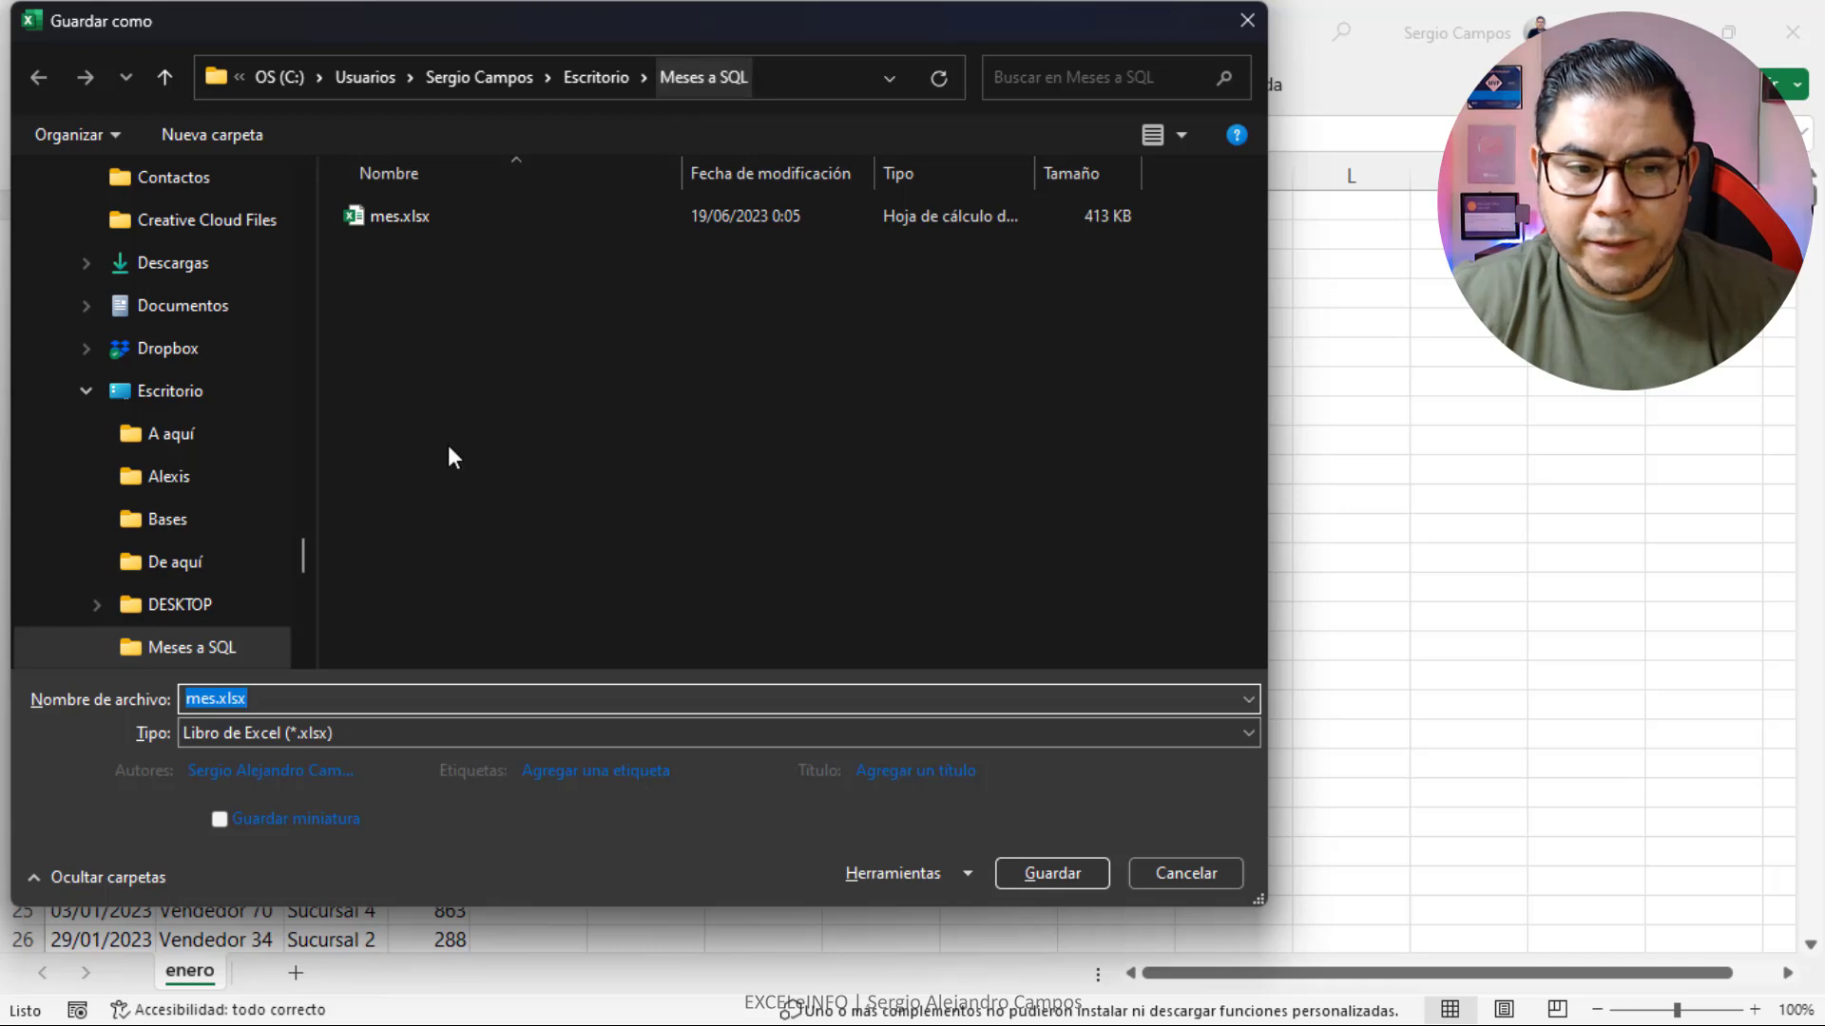
Save the sheet as enero.csv with the CSV UTF-8 (delimitado por comas) file type.
{"action": "type", "text": "e"}
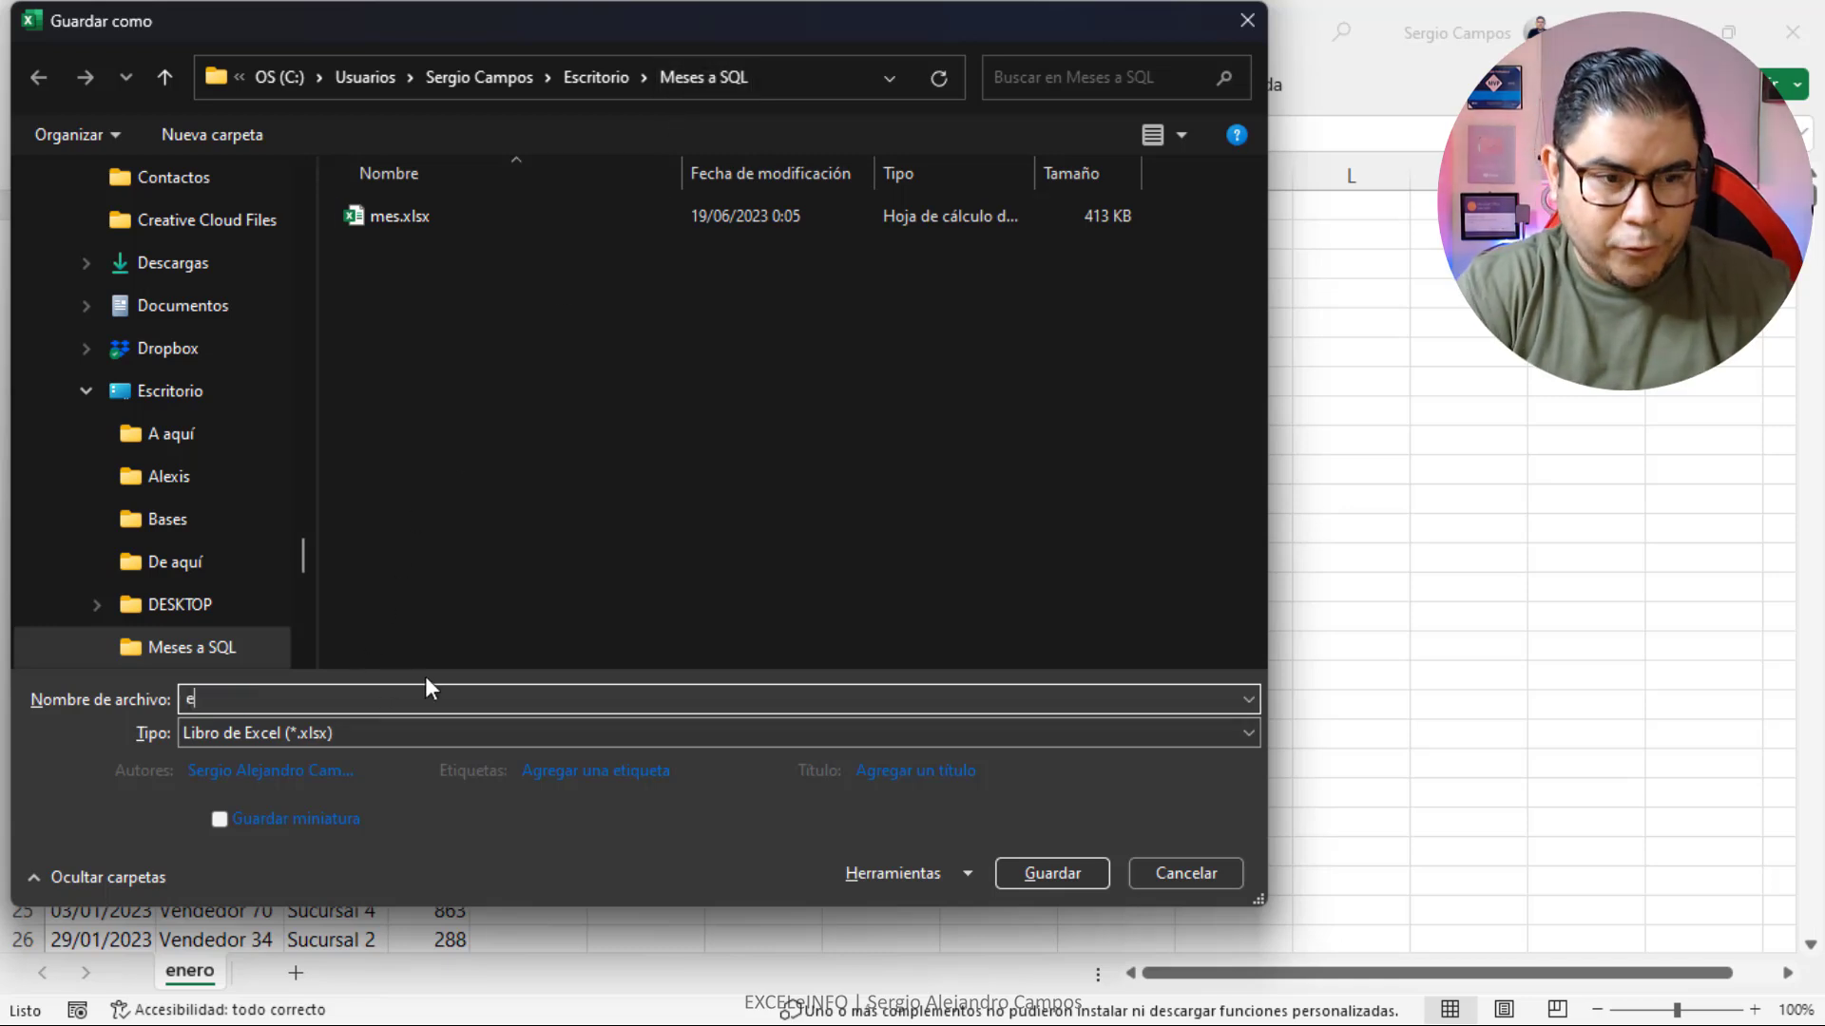
{"action": "type", "text": "nero"}
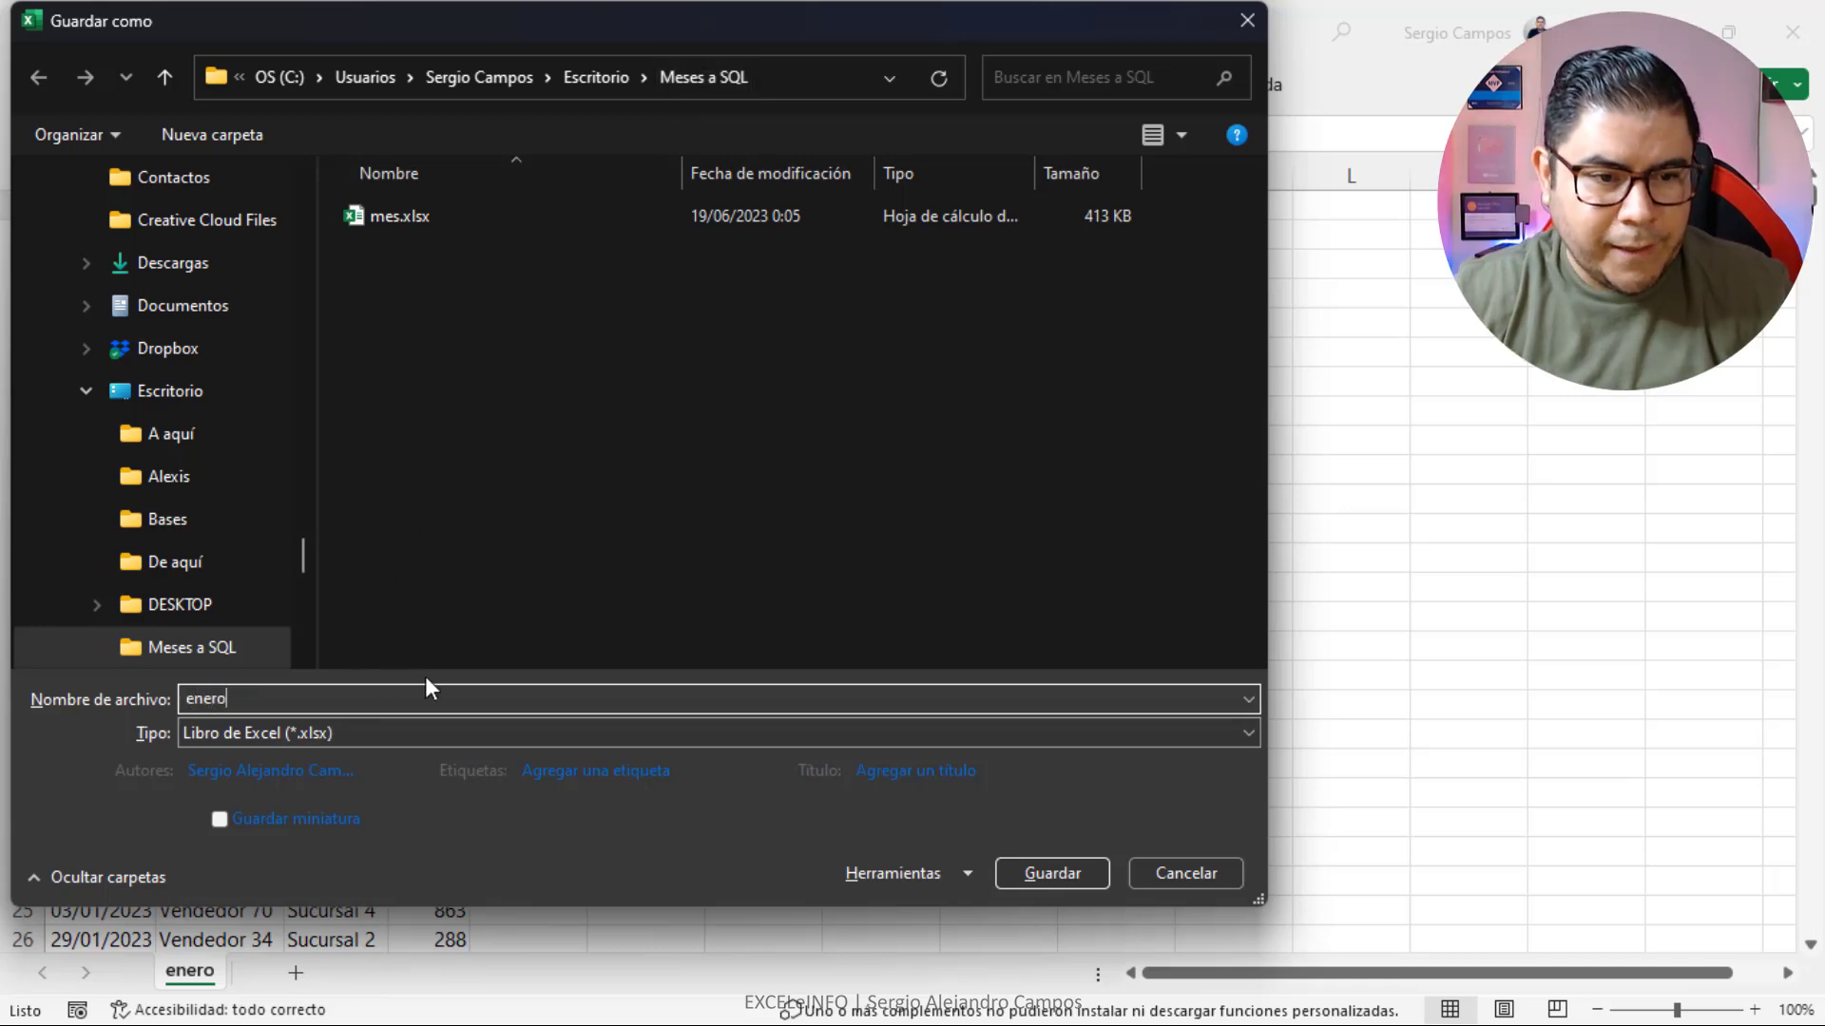
{"action": "key", "text": "Tab"}
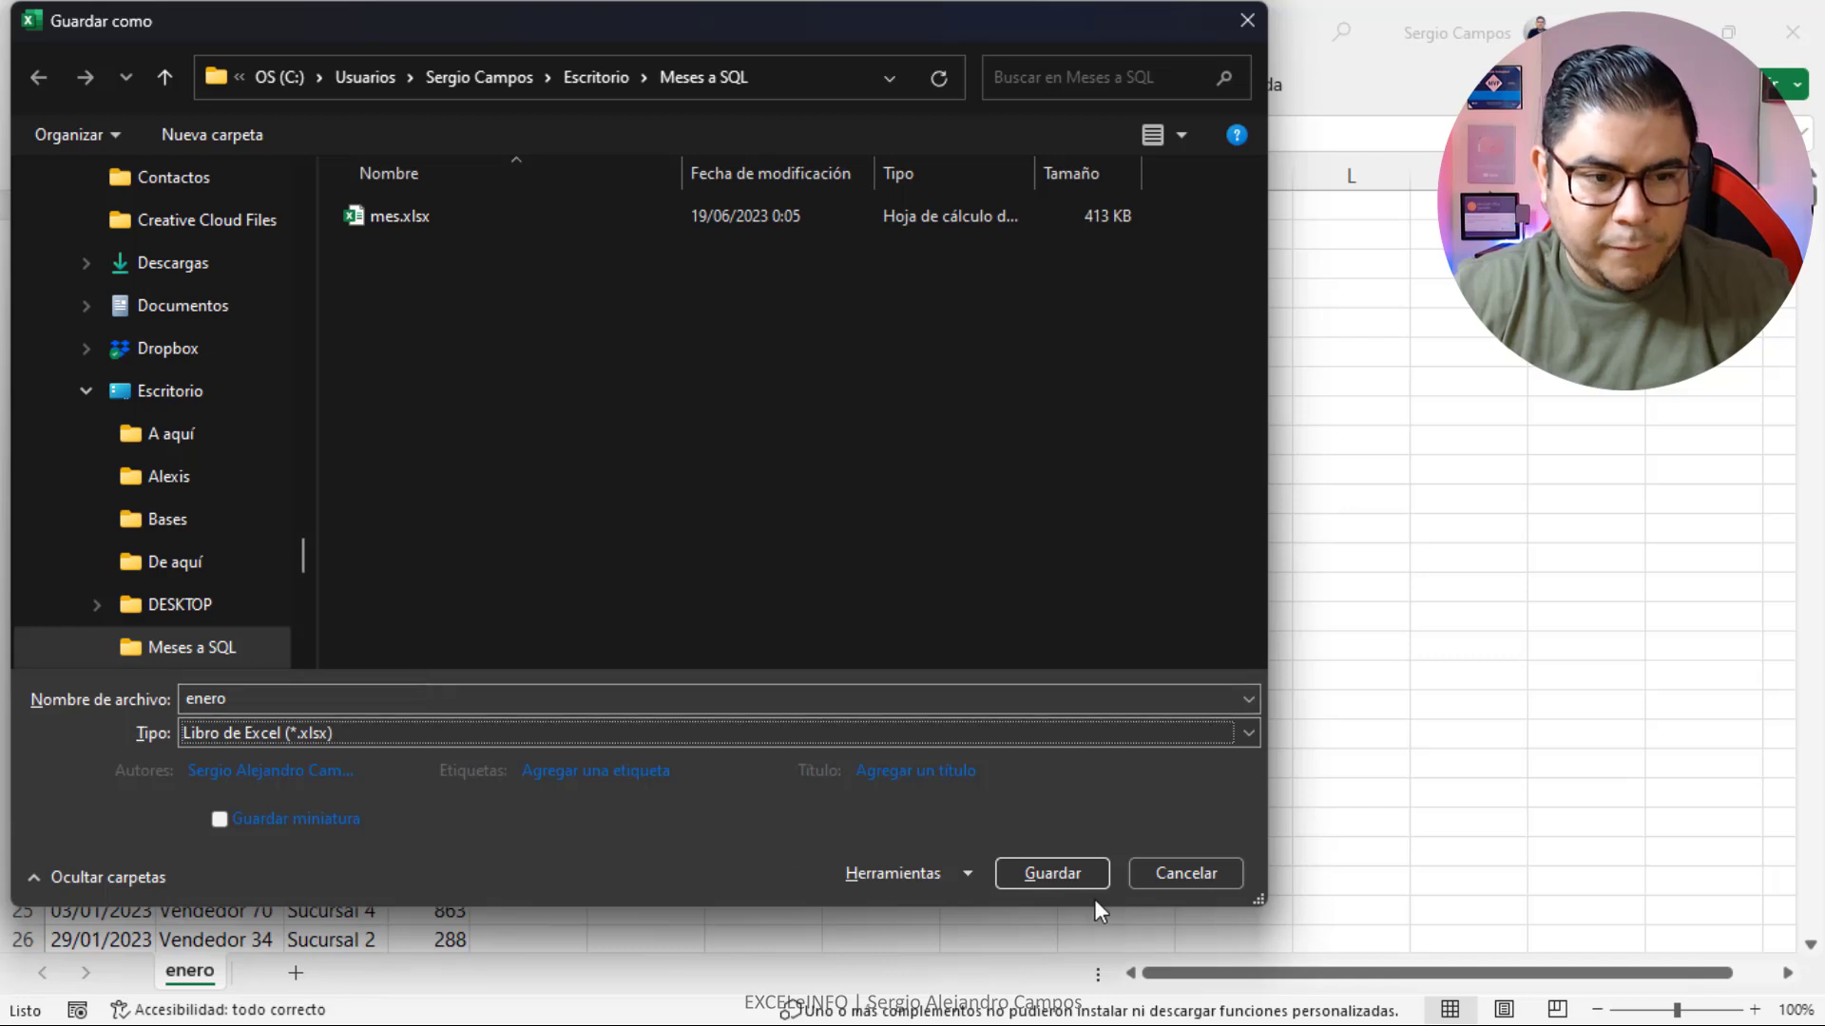
{"action": "key", "text": "c"}
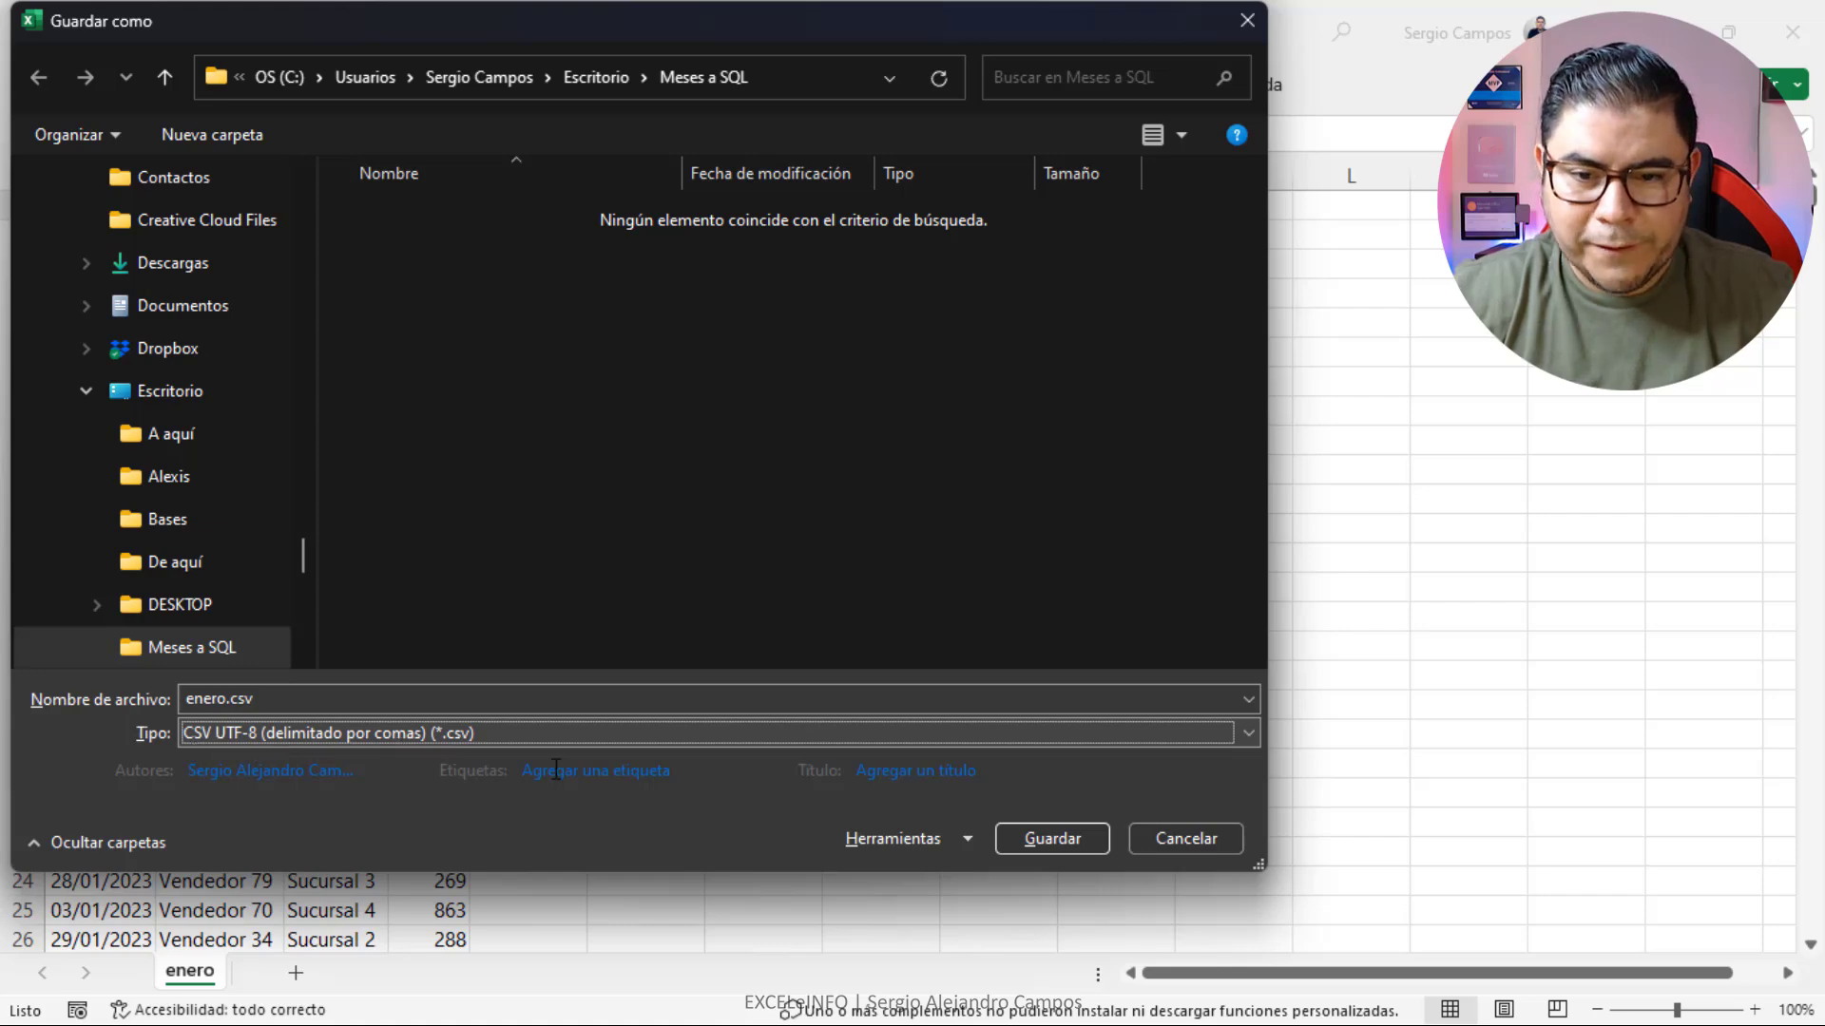
{"action": "left_click", "coordinate": [1092, 840]}
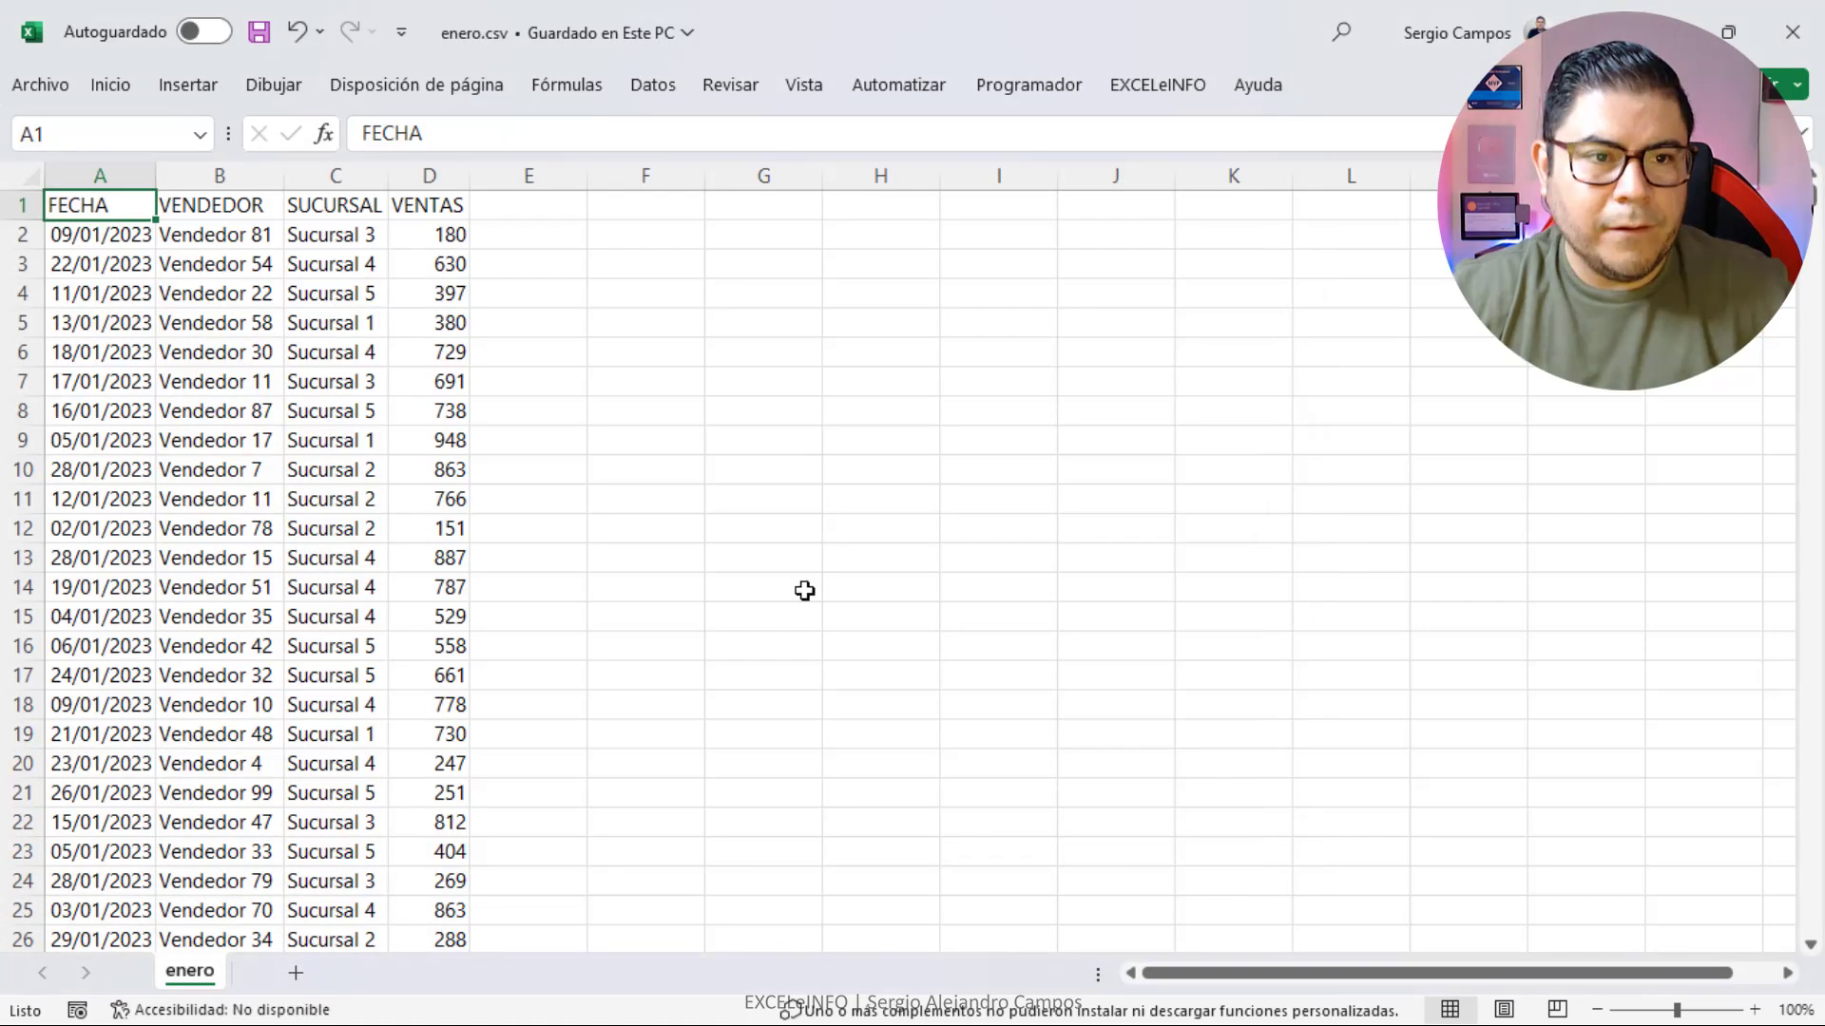
Replace the formulas in A1:D10001 with their pasted values.
{"action": "key", "text": "ctrl+shift+Right"}
{"action": "key", "text": "ctrl+shift+Down"}
{"action": "key", "text": "ctrl+c"}
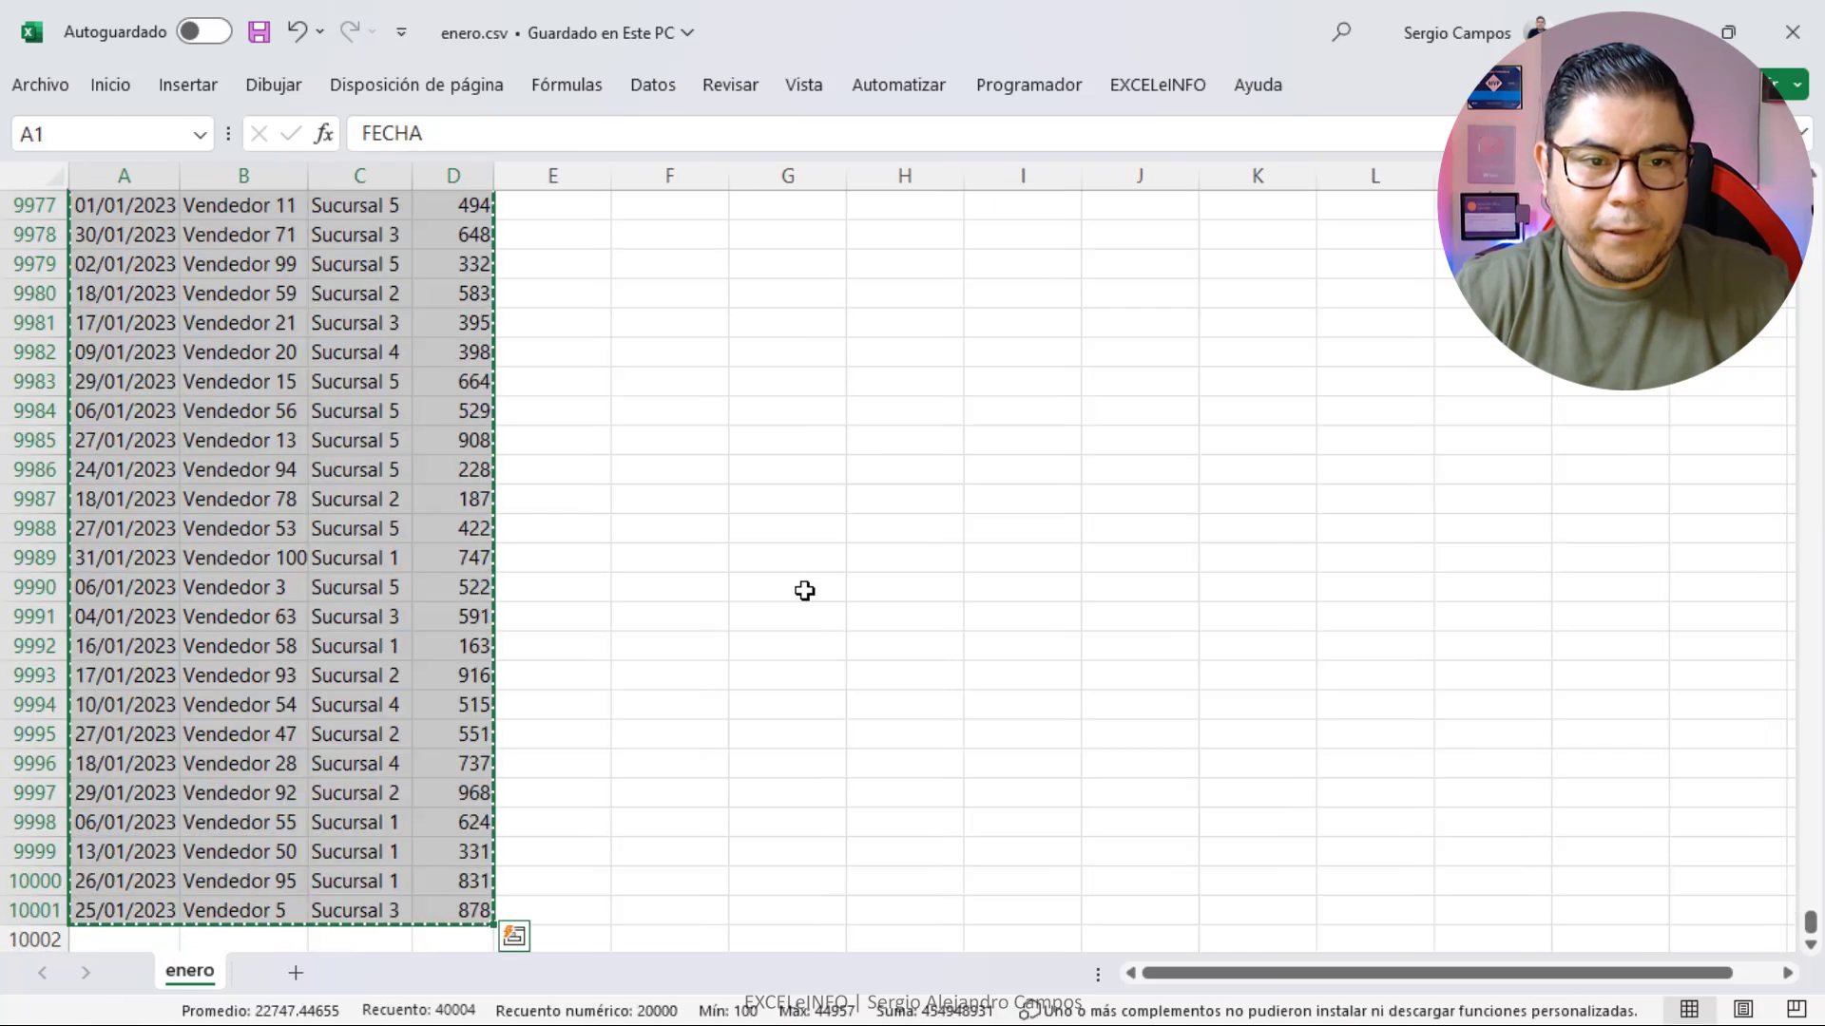
{"action": "right_click", "coordinate": [271, 375]}
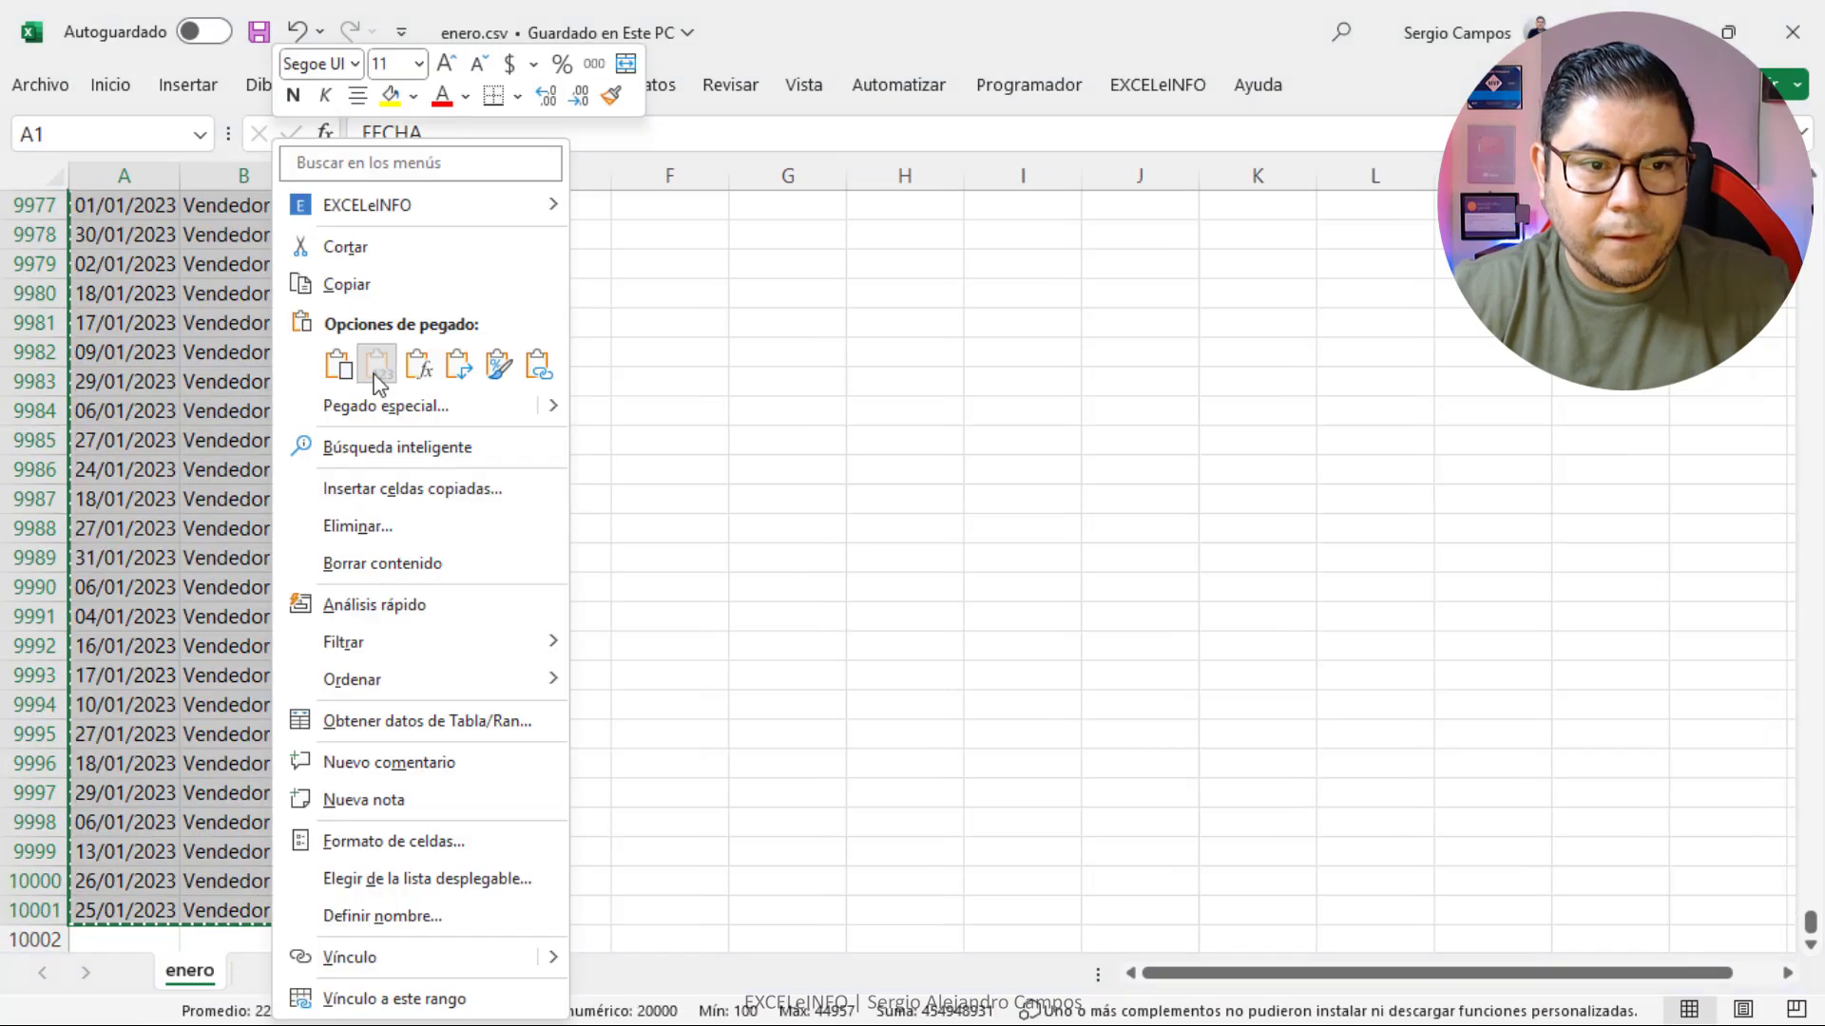
{"action": "left_click", "coordinate": [372, 373]}
{"action": "key", "text": "Down"}
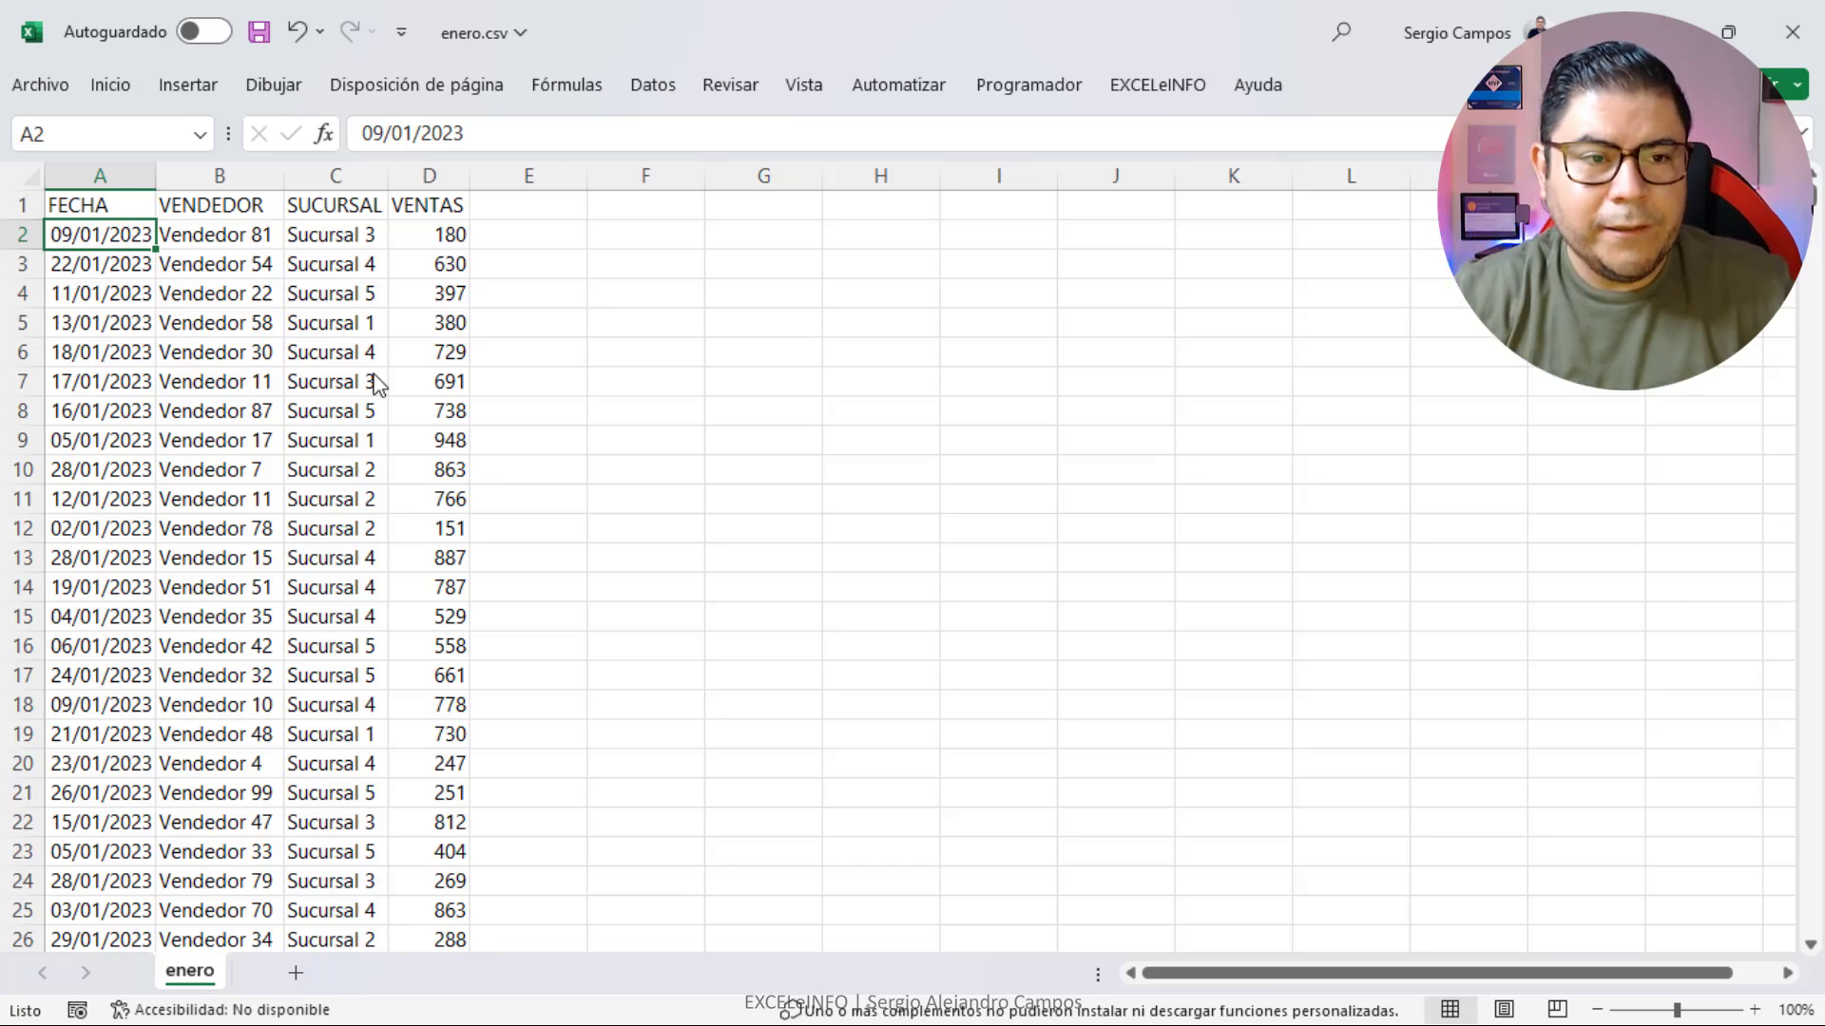
Give the FECHA dates in A2:A10001 the custom format aaaa/mm/dd and save enero.csv.
{"action": "key", "text": "Up"}
{"action": "key", "text": "Down"}
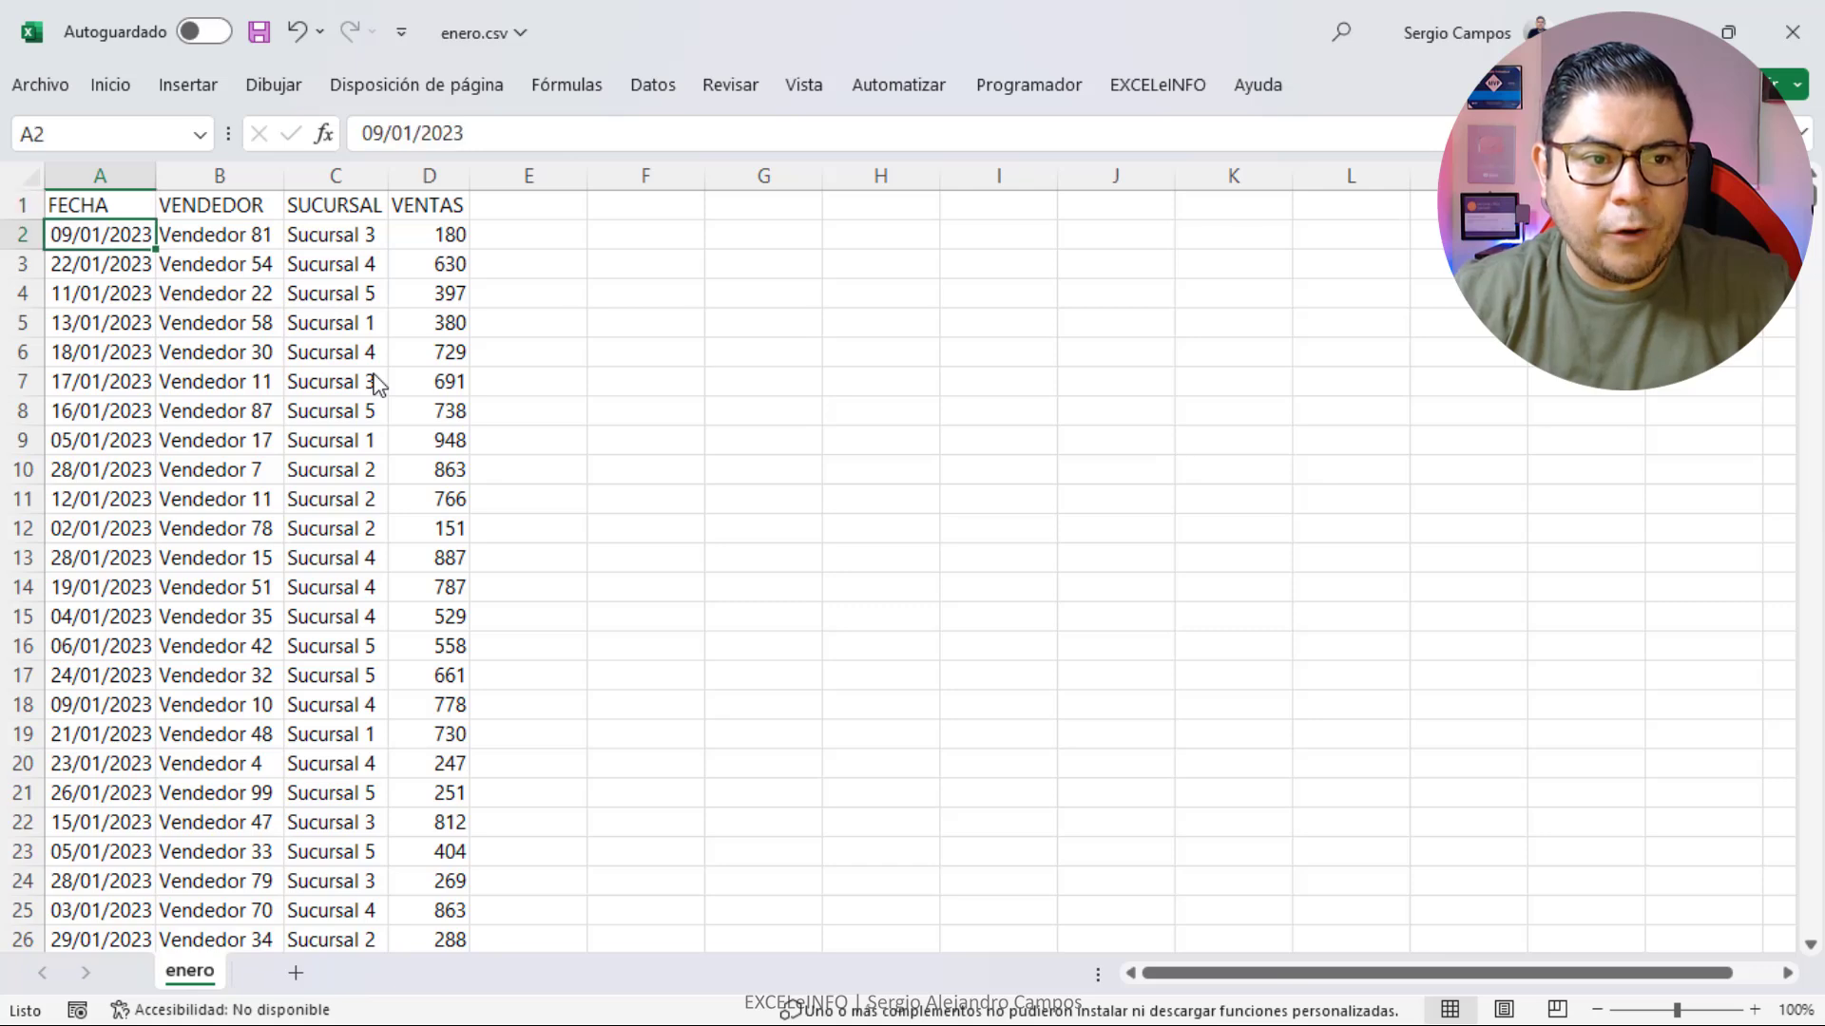
{"action": "key", "text": "ctrl+shift+Down"}
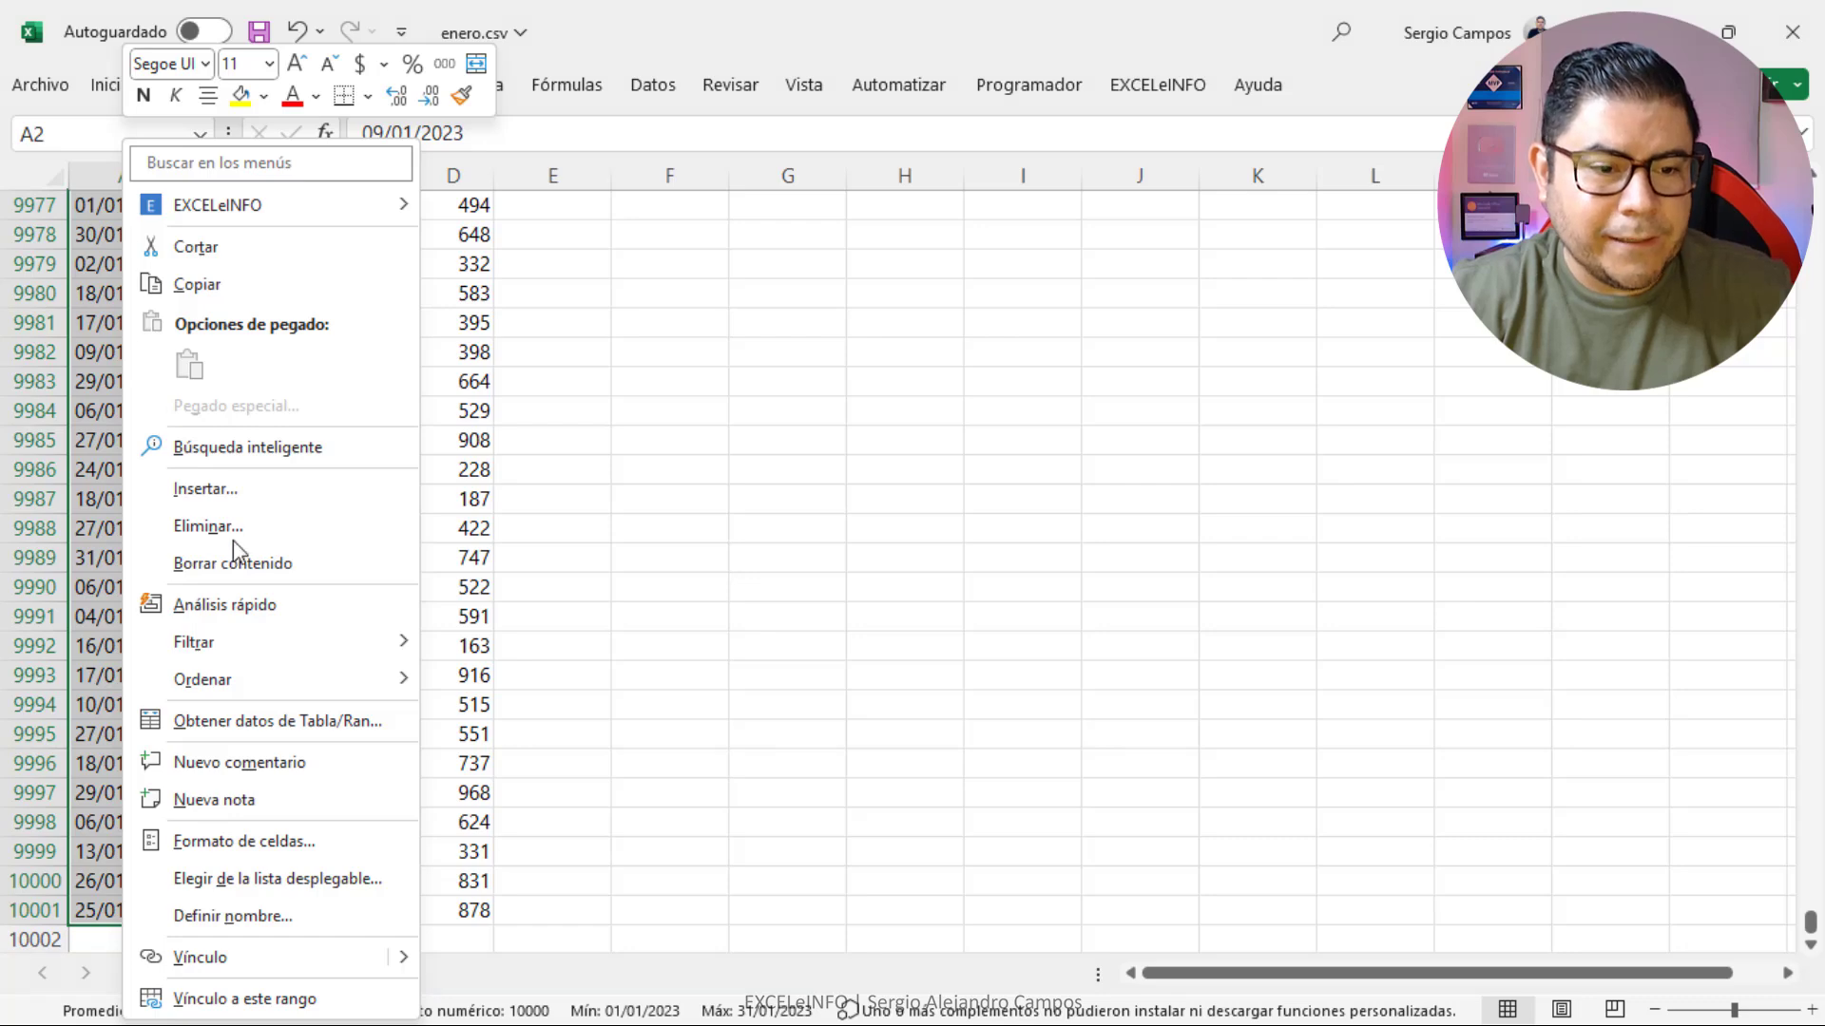
{"action": "left_click", "coordinate": [323, 841]}
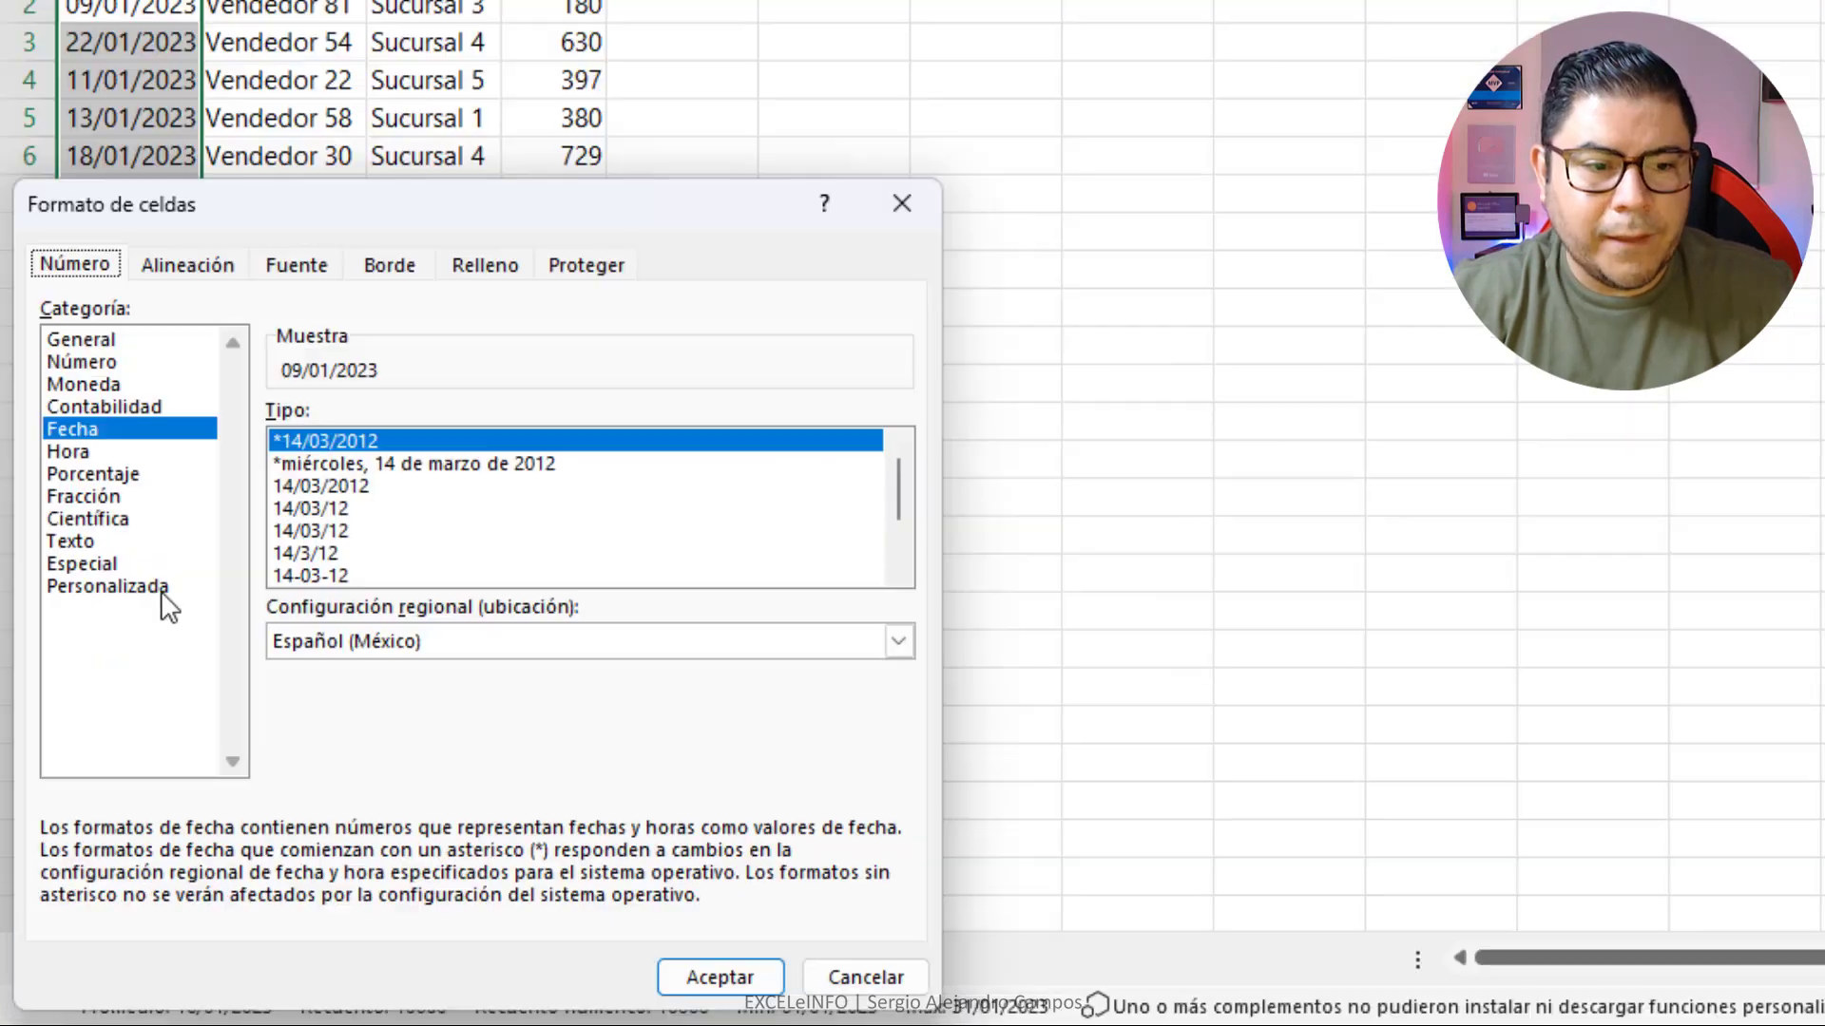
{"action": "left_click", "coordinate": [163, 595]}
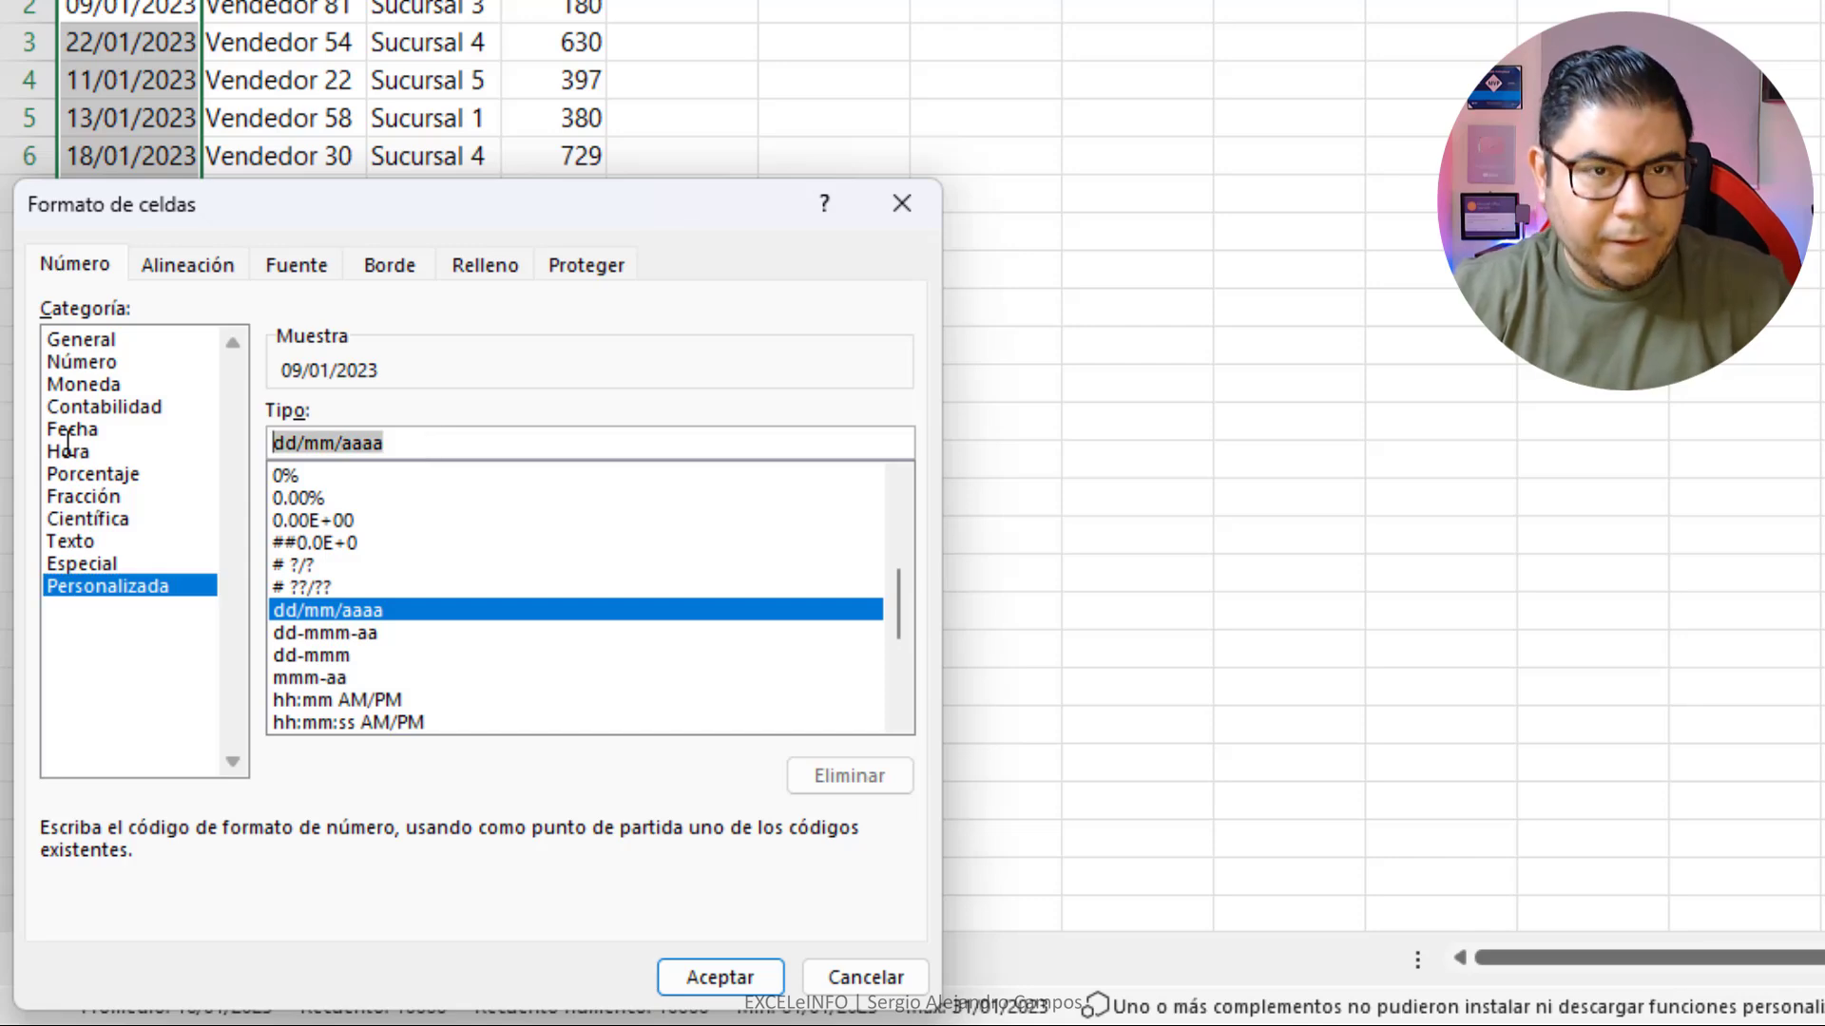
{"action": "type", "text": "aaa/"}
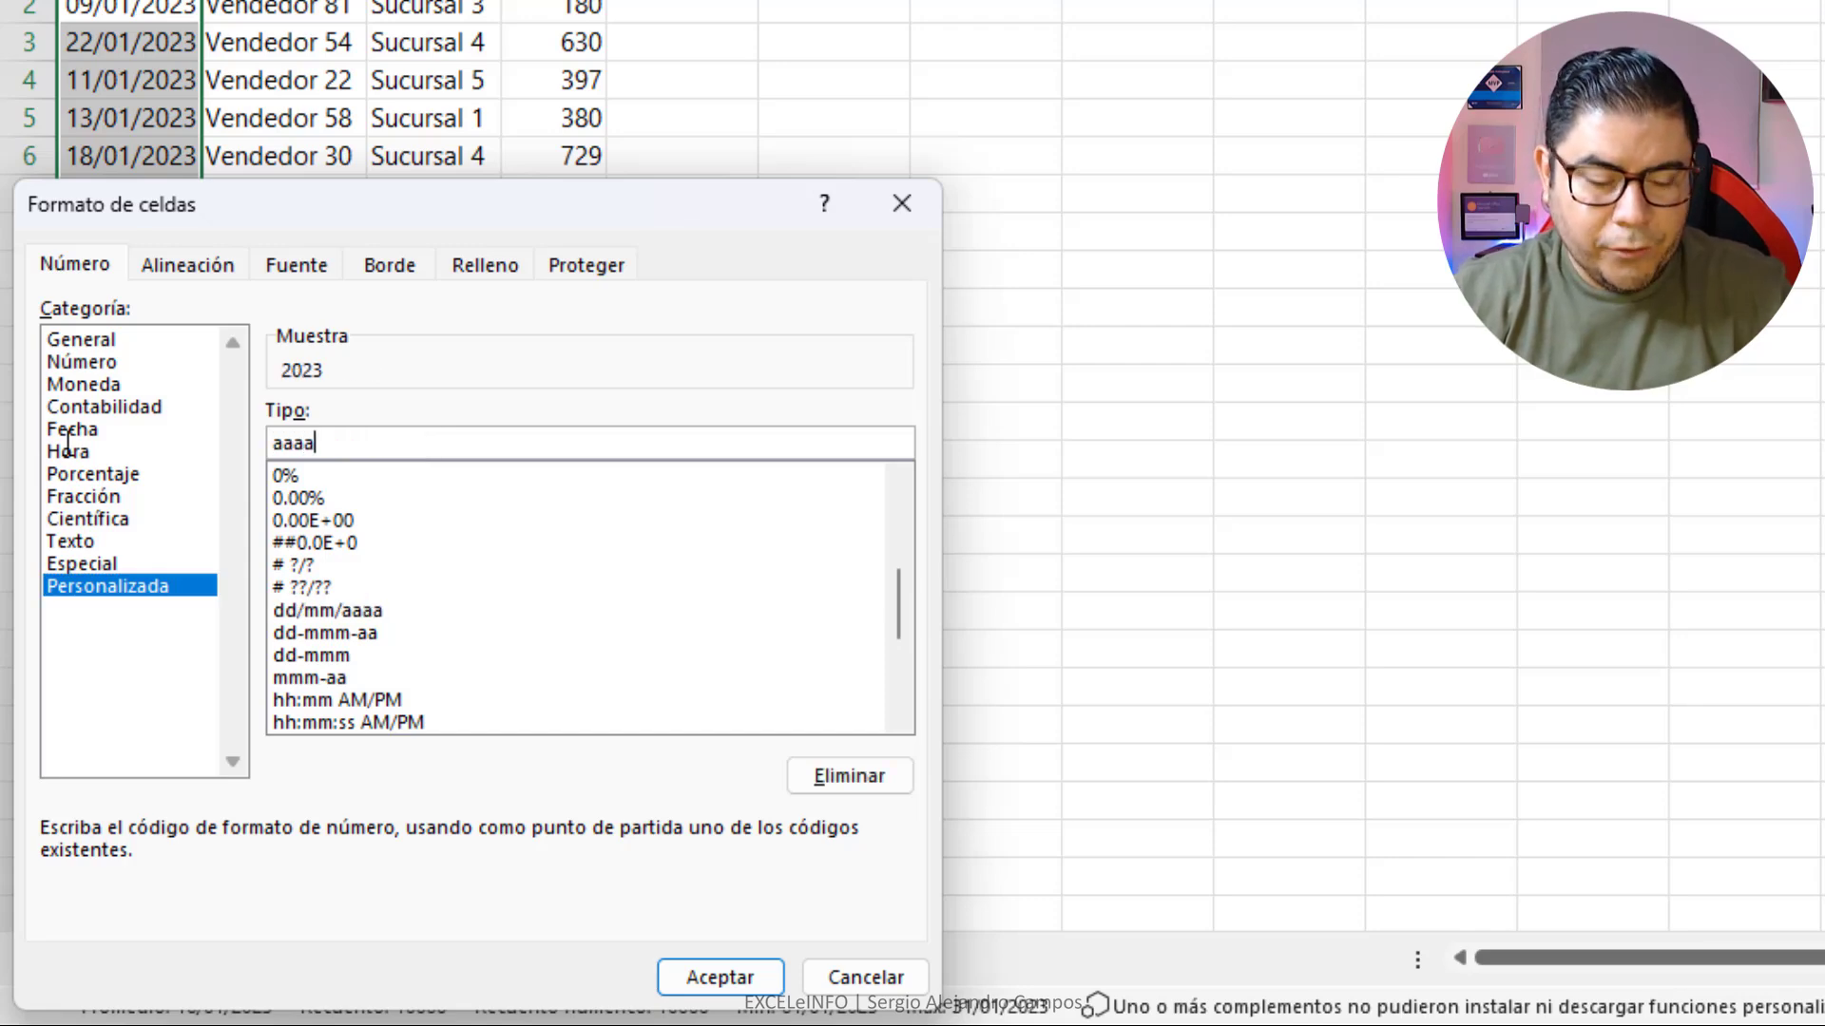
{"action": "type", "text": "mm/"}
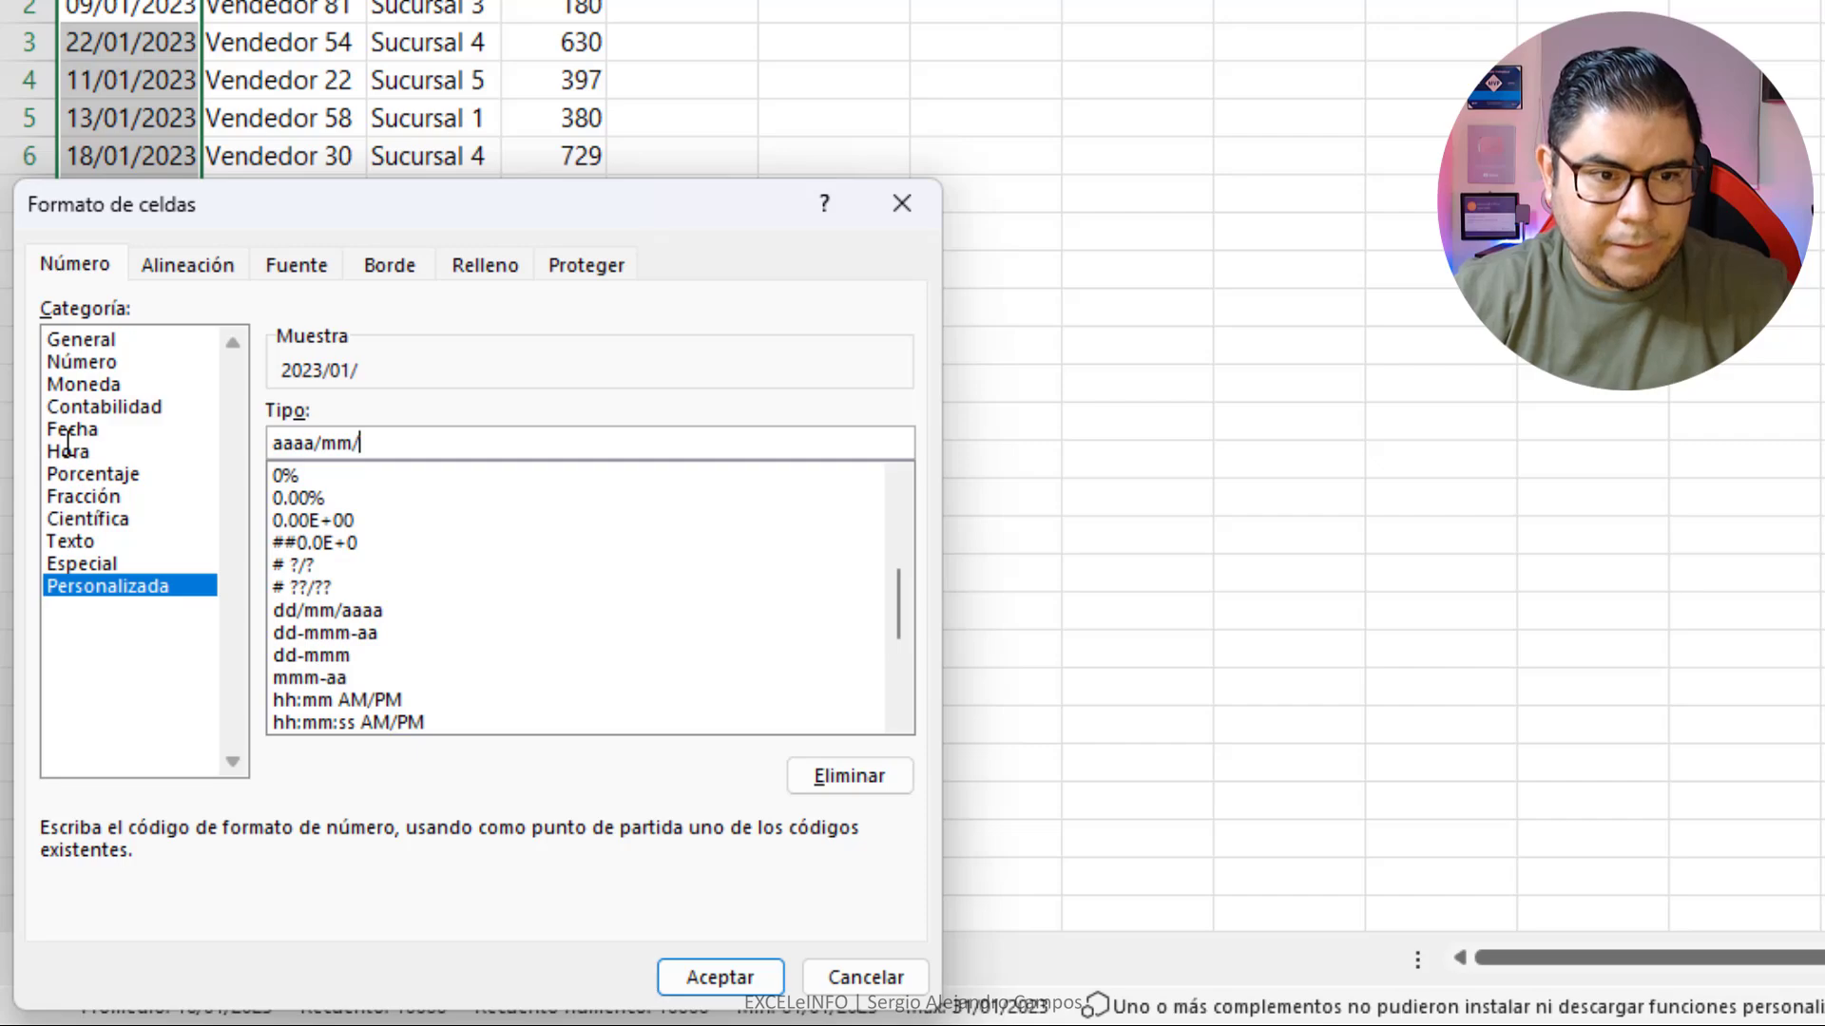
{"action": "type", "text": "dd"}
{"action": "left_click", "coordinate": [694, 981]}
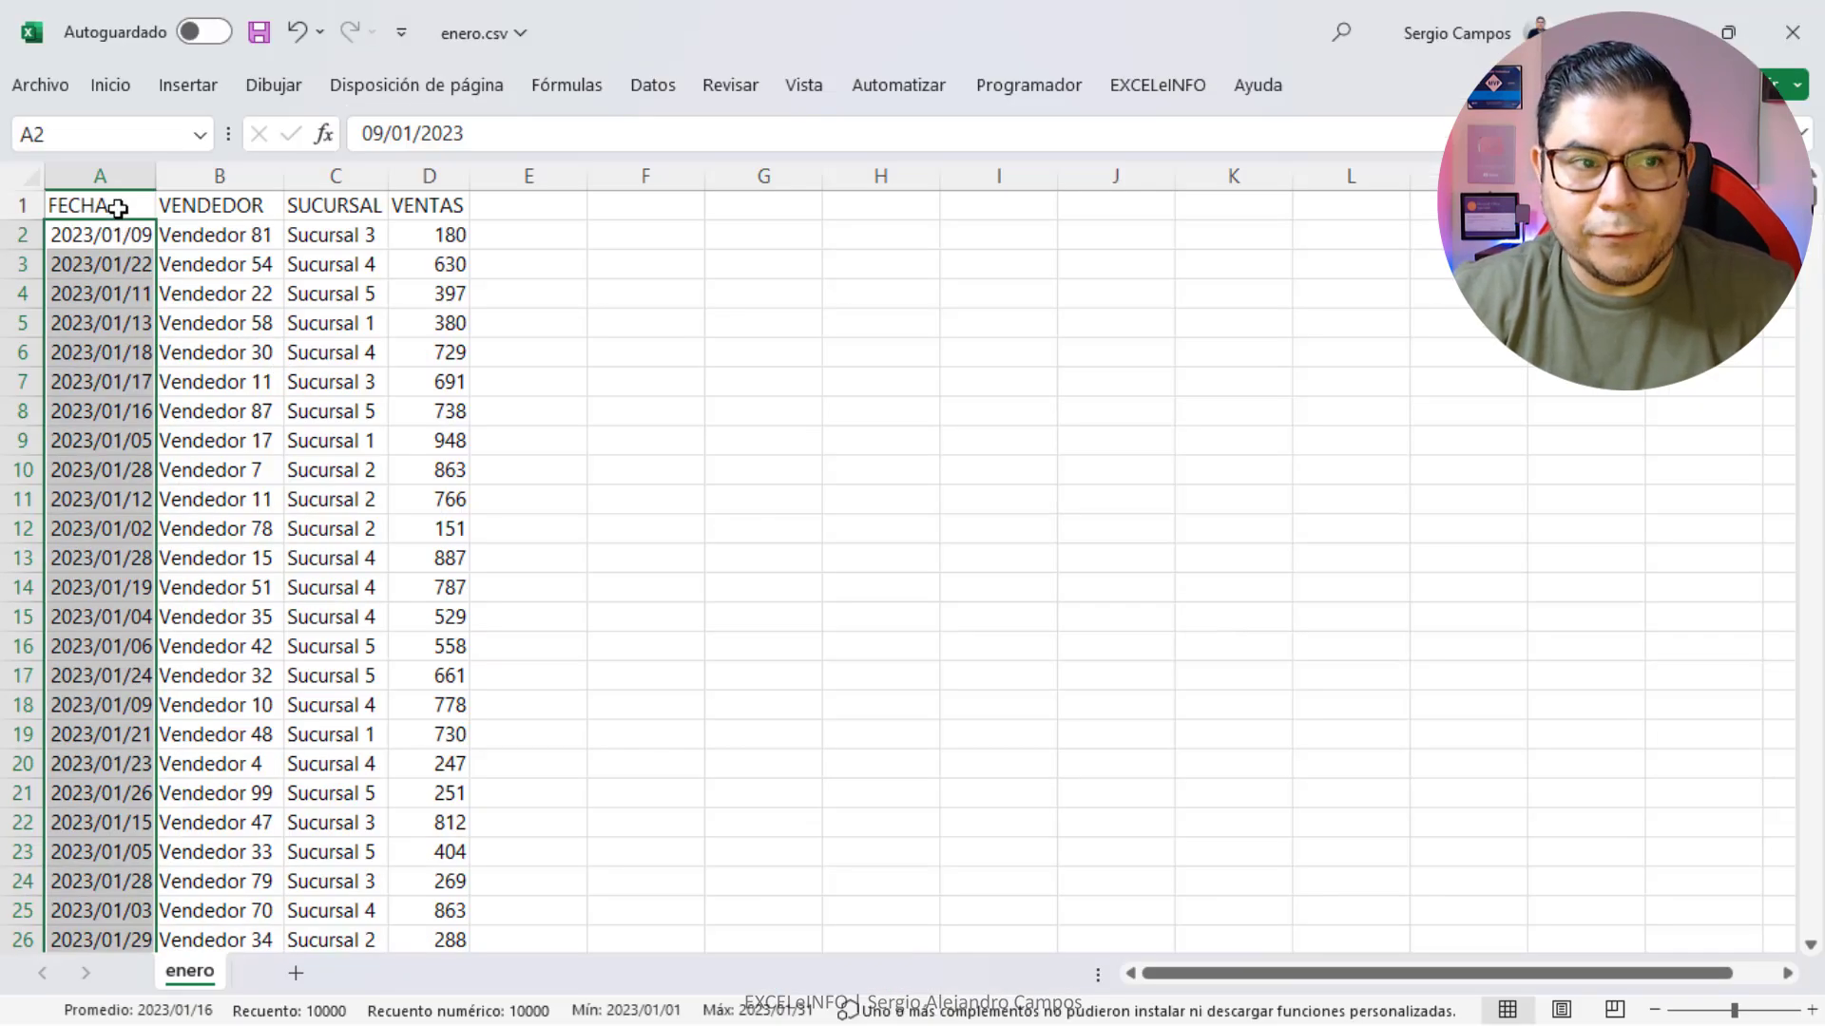
{"action": "left_click", "coordinate": [114, 205]}
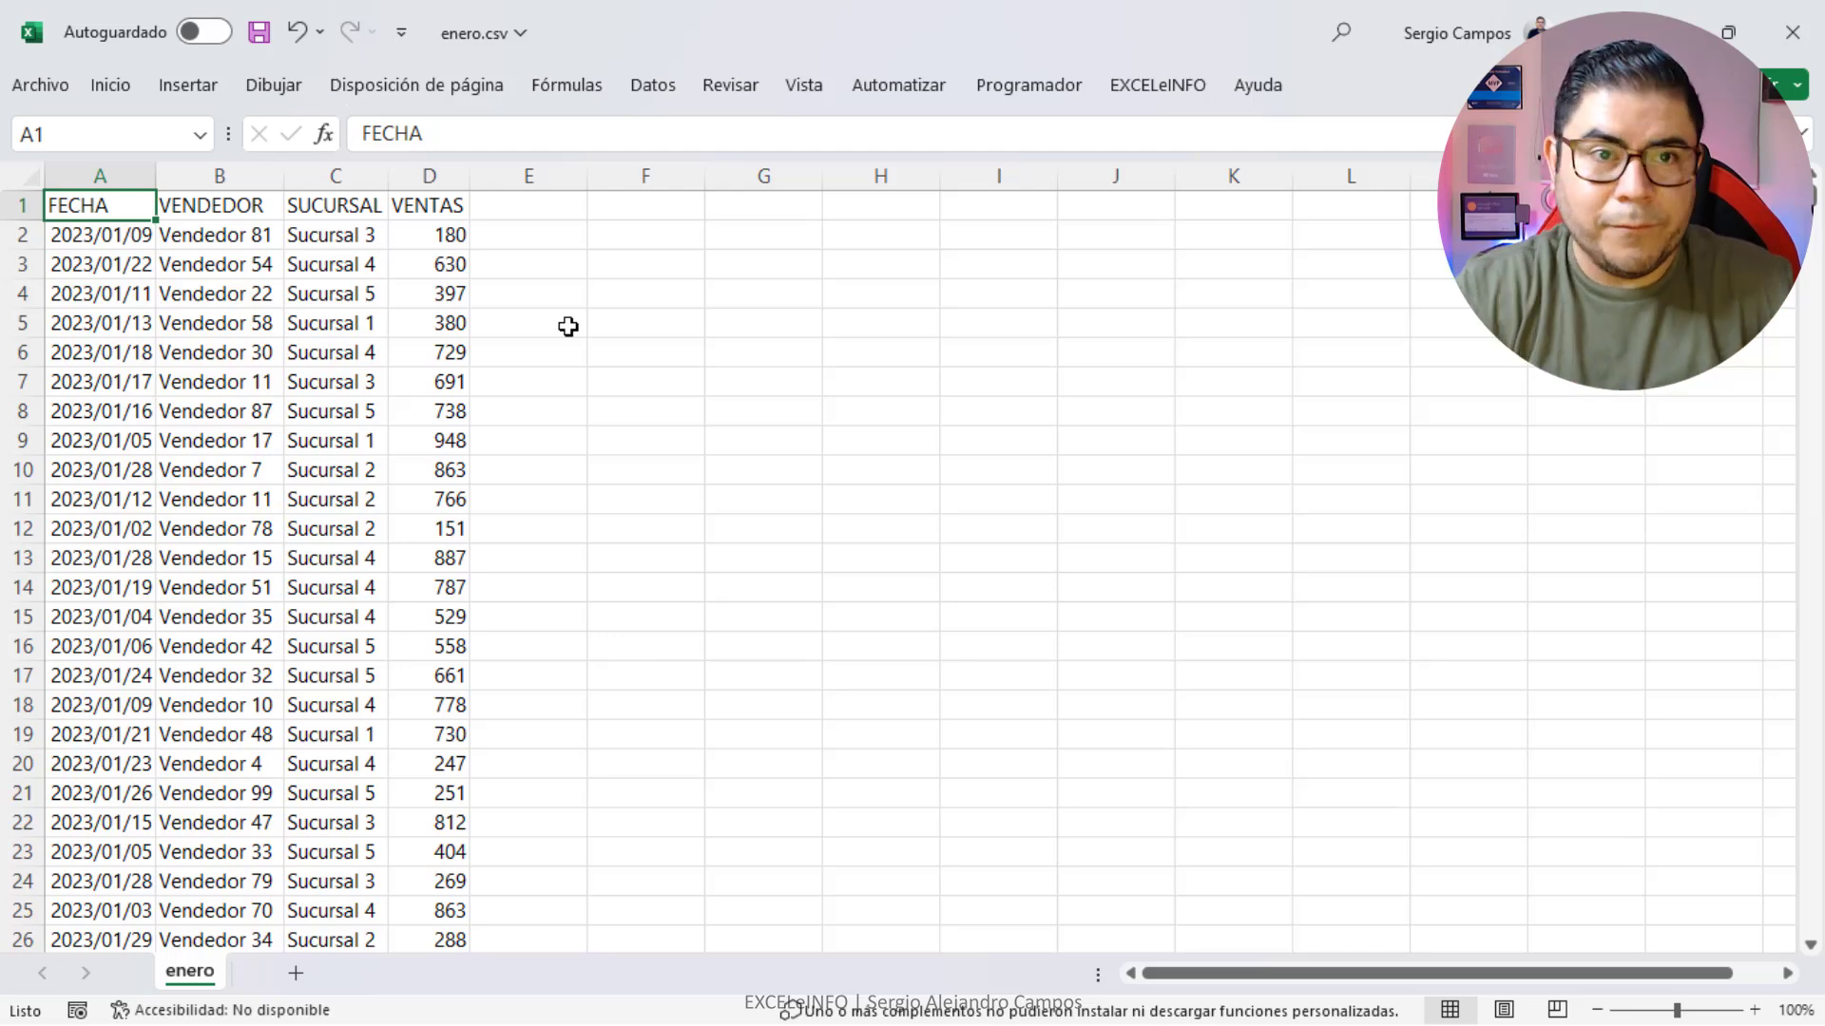
{"action": "key", "text": "ctrl+s"}
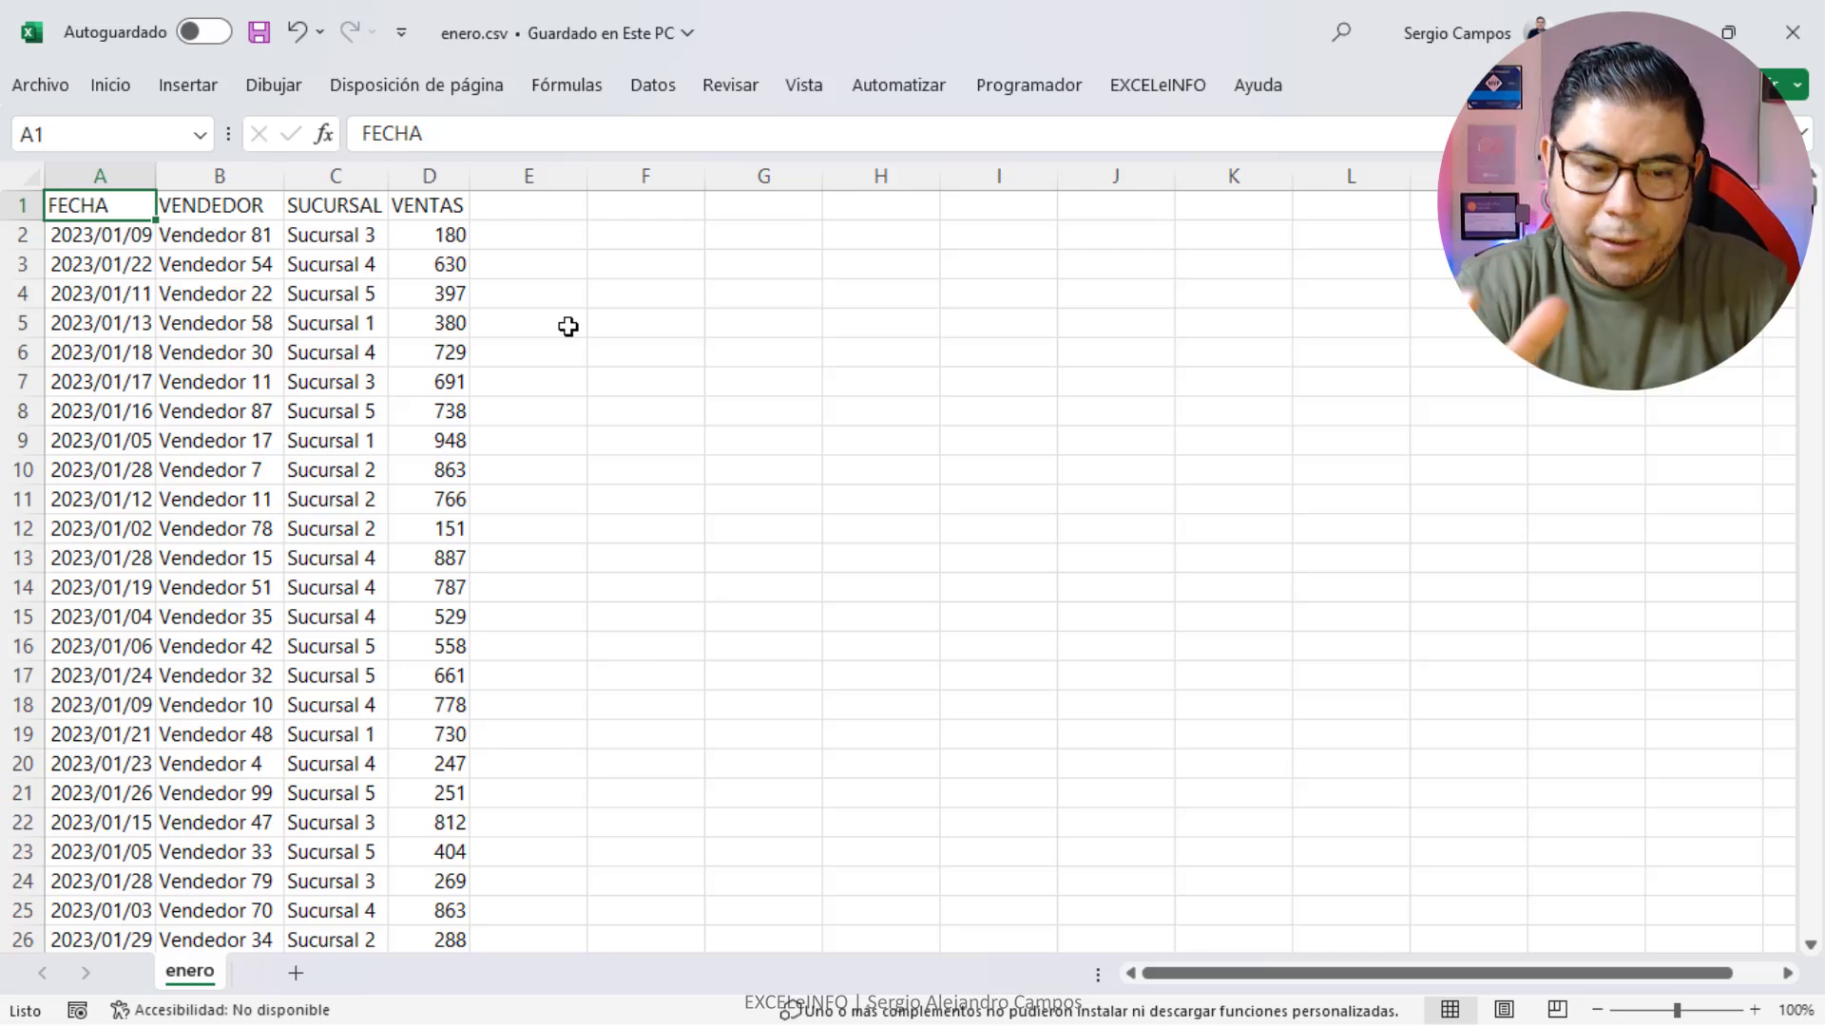
Search the Start menu for "sql" to find SQL Server Management Studio 18.
{"action": "key", "text": "super"}
{"action": "key", "text": "super"}
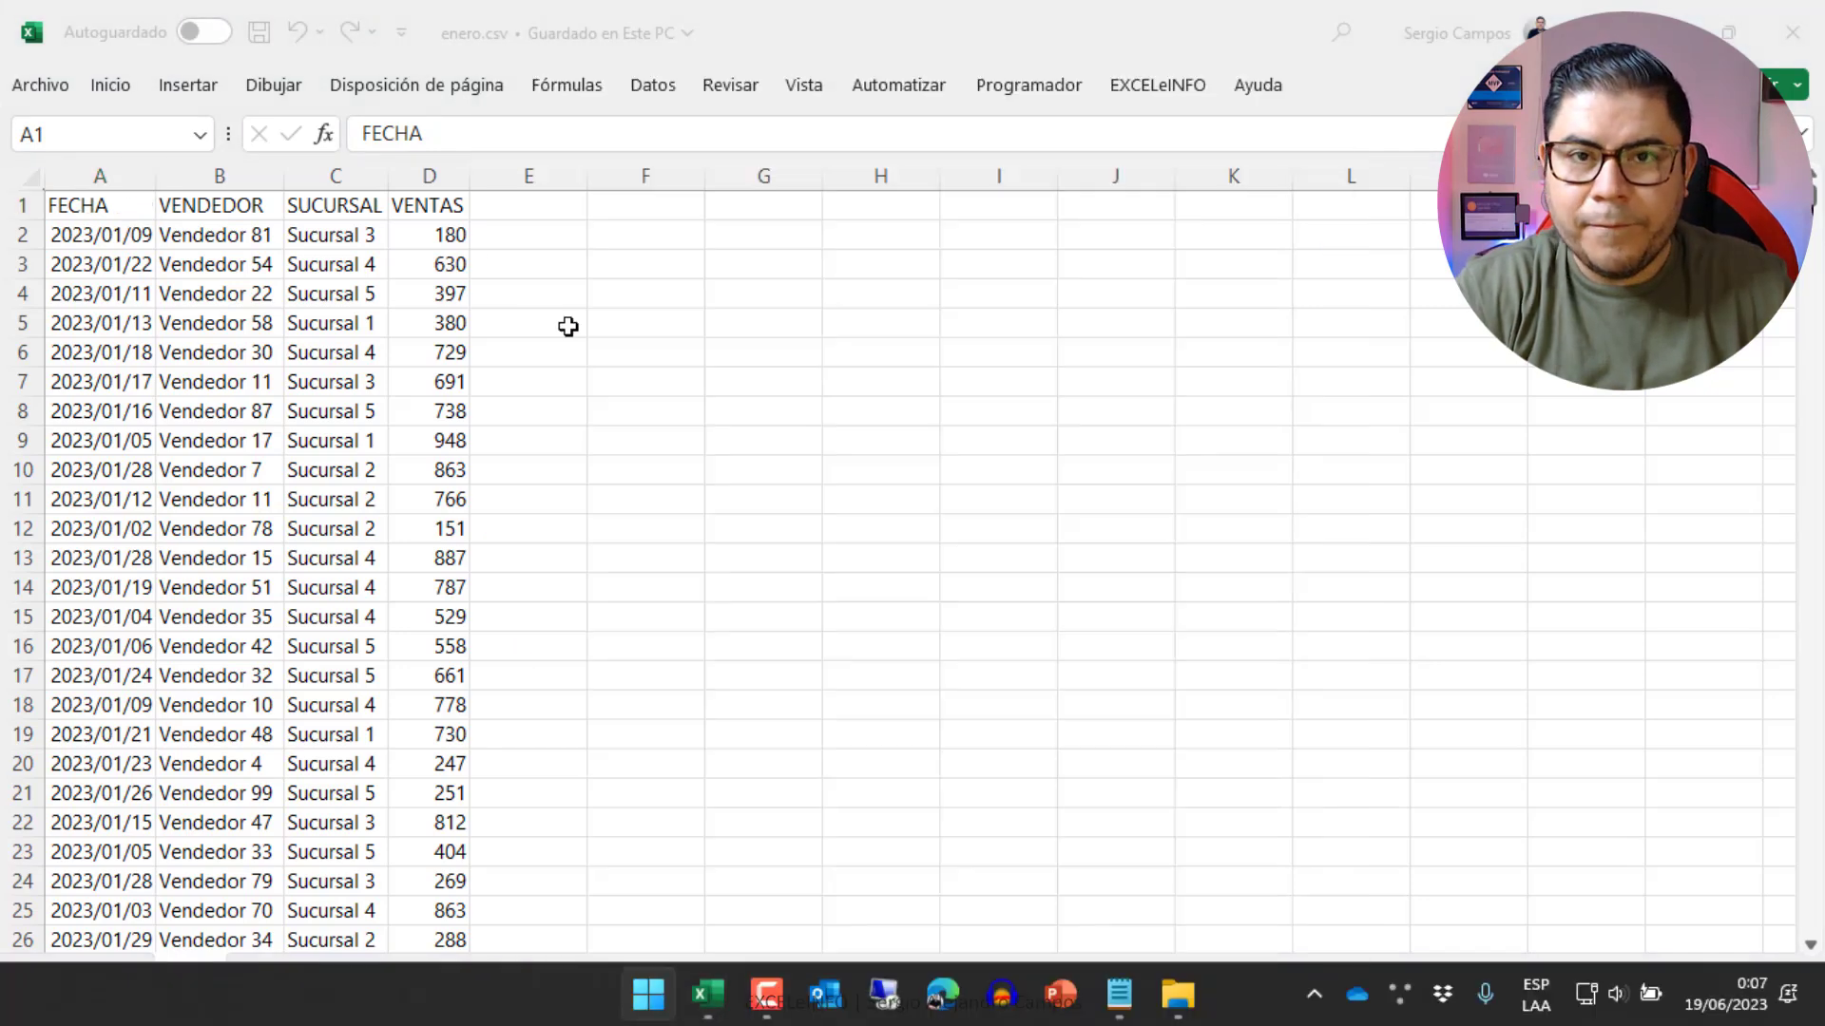
{"action": "key", "text": "super"}
{"action": "type", "text": "sql"}
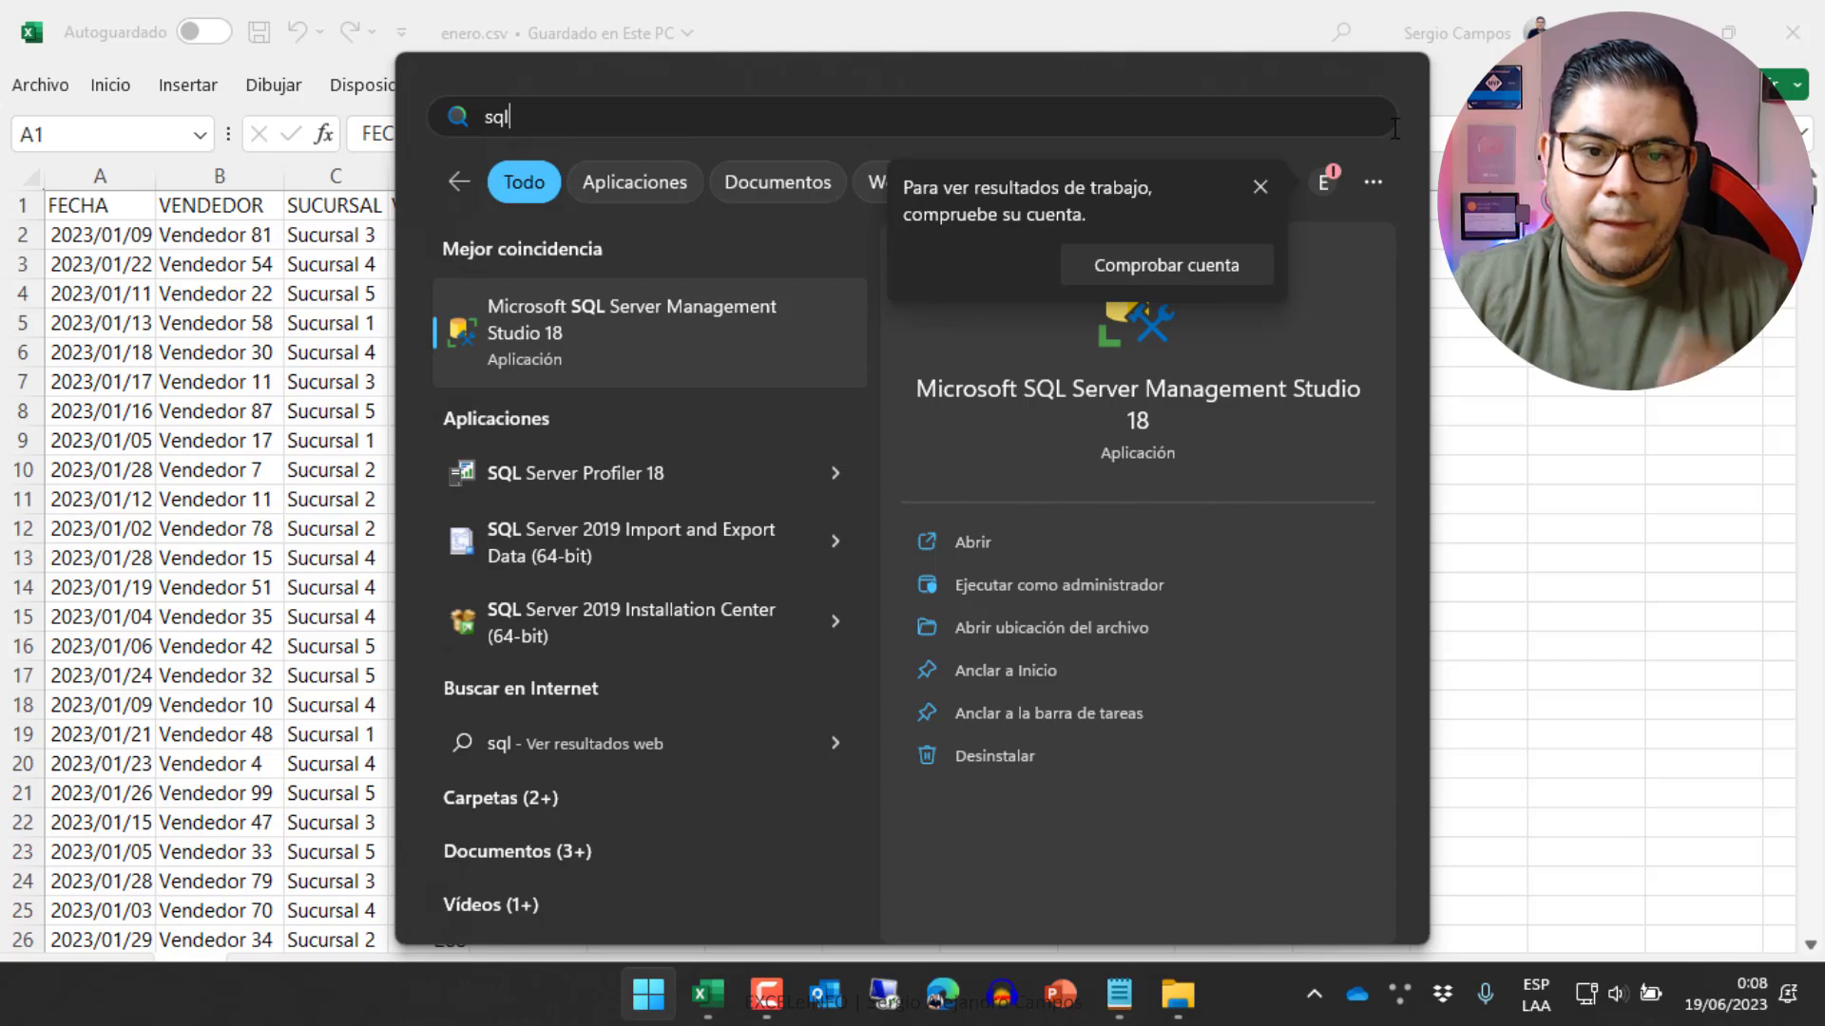
Launch SSMS 18 and connect to SQLEXPRESS with Windows Authentication.
{"action": "left_click", "coordinate": [619, 308]}
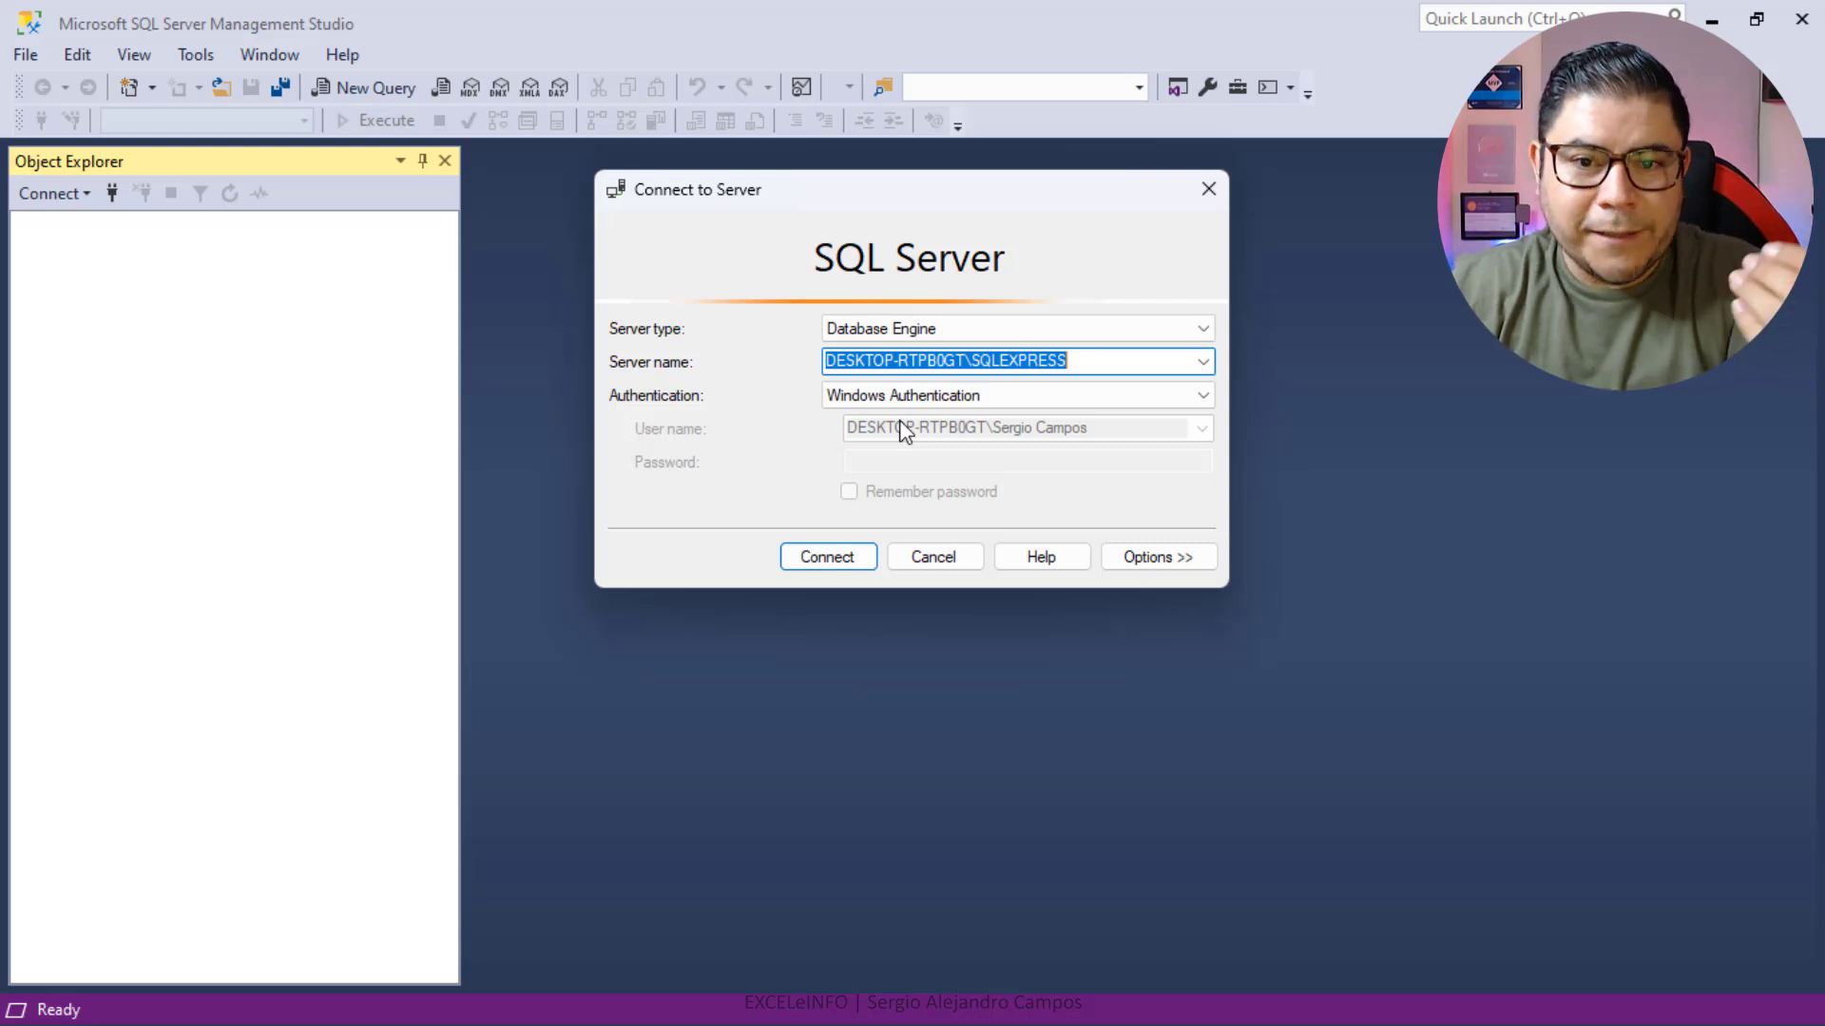
{"action": "left_click", "coordinate": [1202, 399]}
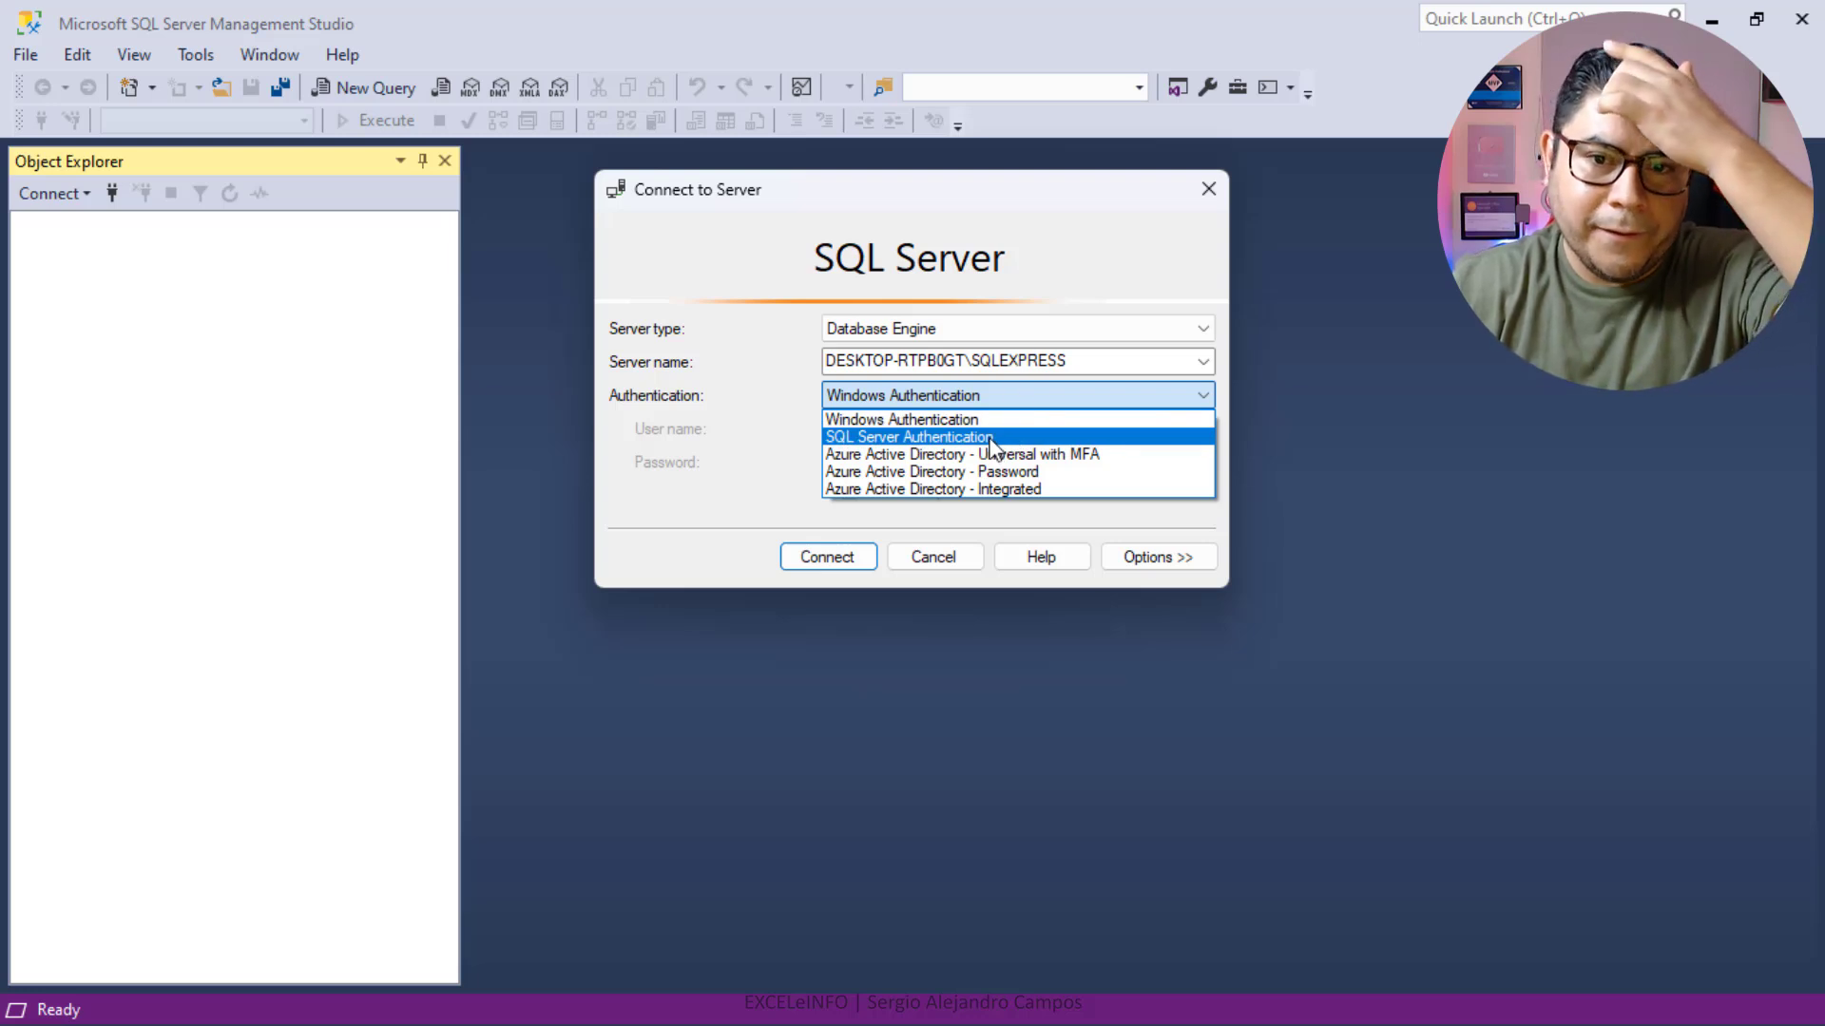
{"action": "left_click", "coordinate": [1040, 245]}
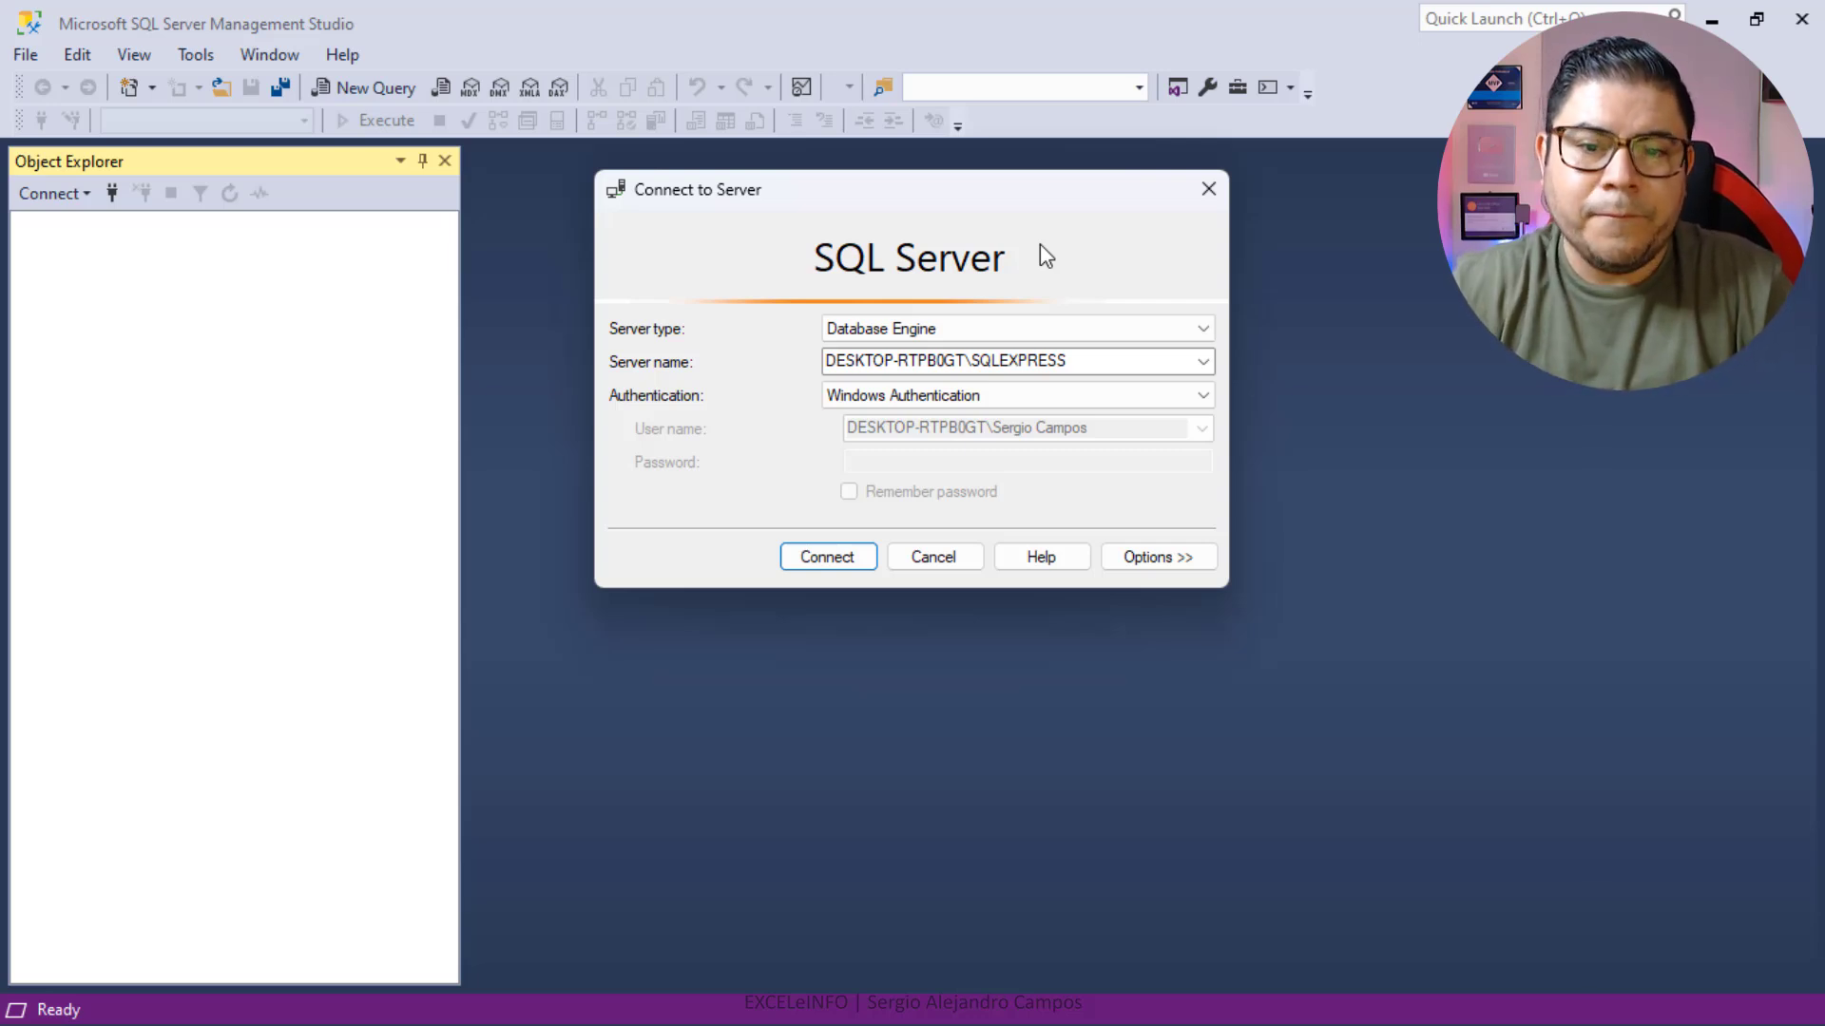
{"action": "left_click", "coordinate": [848, 562]}
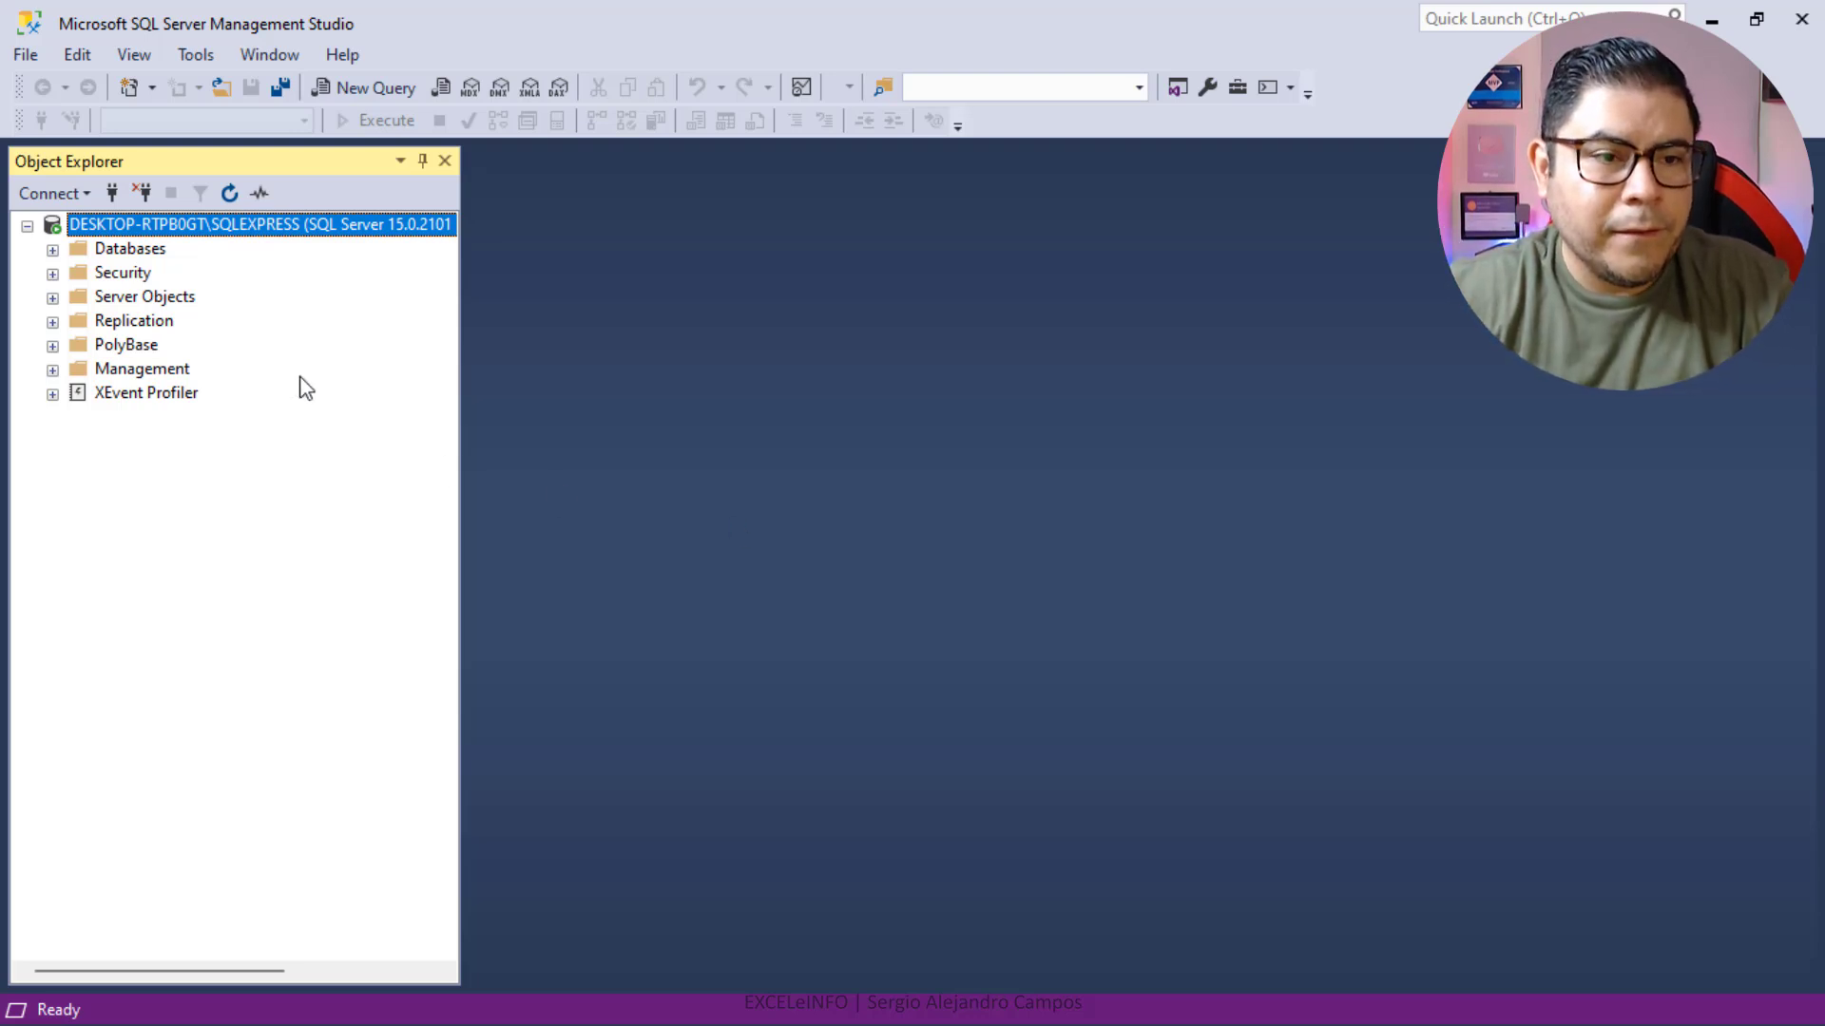
Add a database named VENTAS under Databases and expand it to its Tables folder.
{"action": "left_click", "coordinate": [53, 250]}
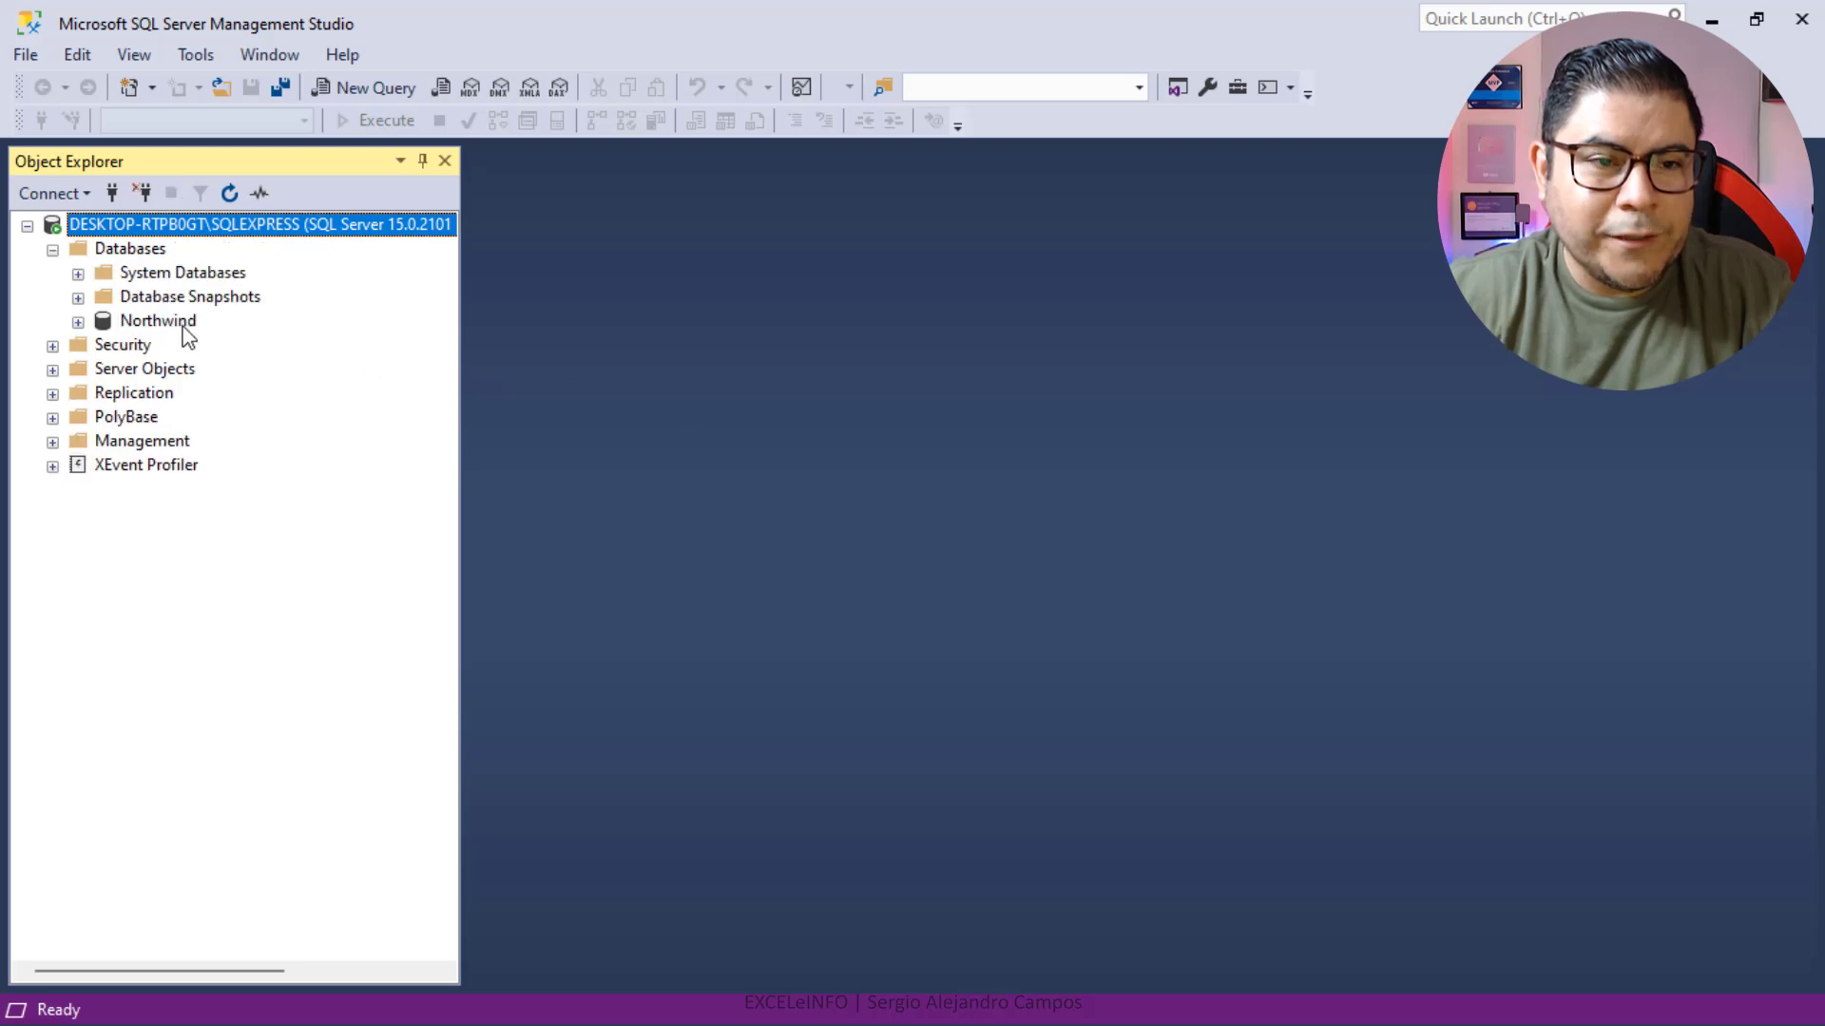
{"action": "left_click", "coordinate": [156, 321]}
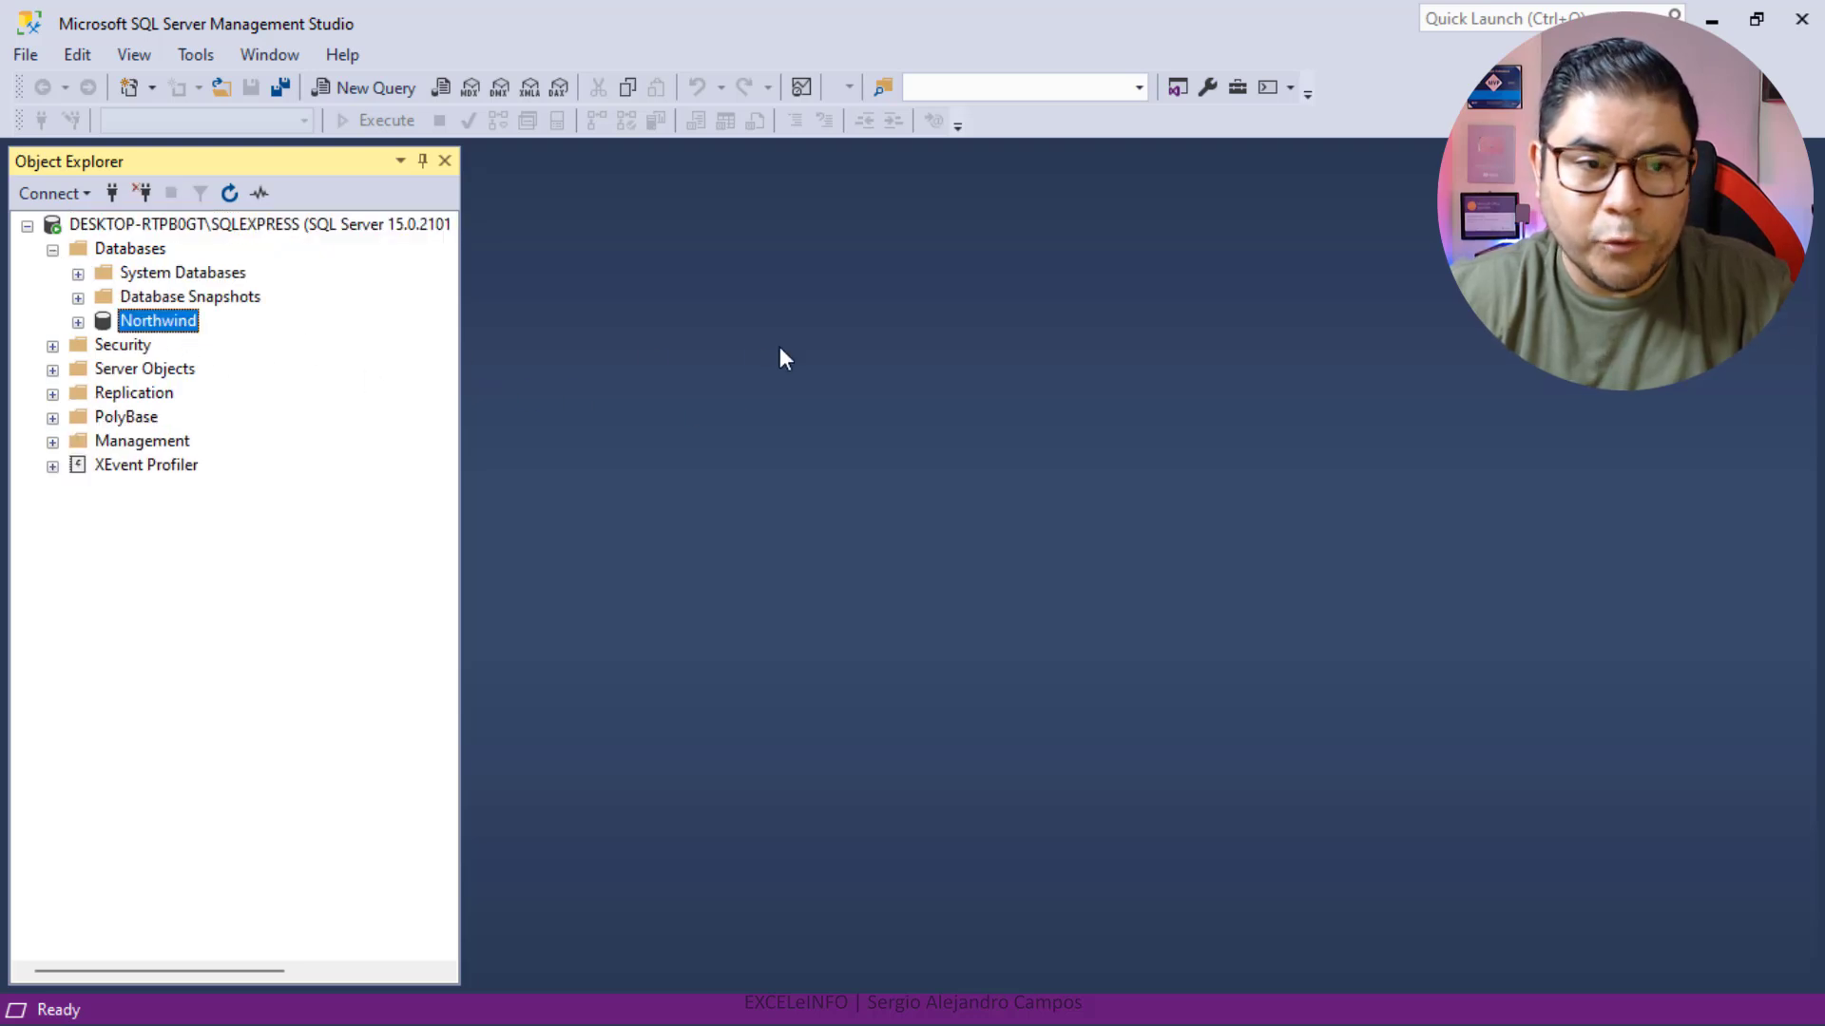
{"action": "left_click", "coordinate": [159, 252]}
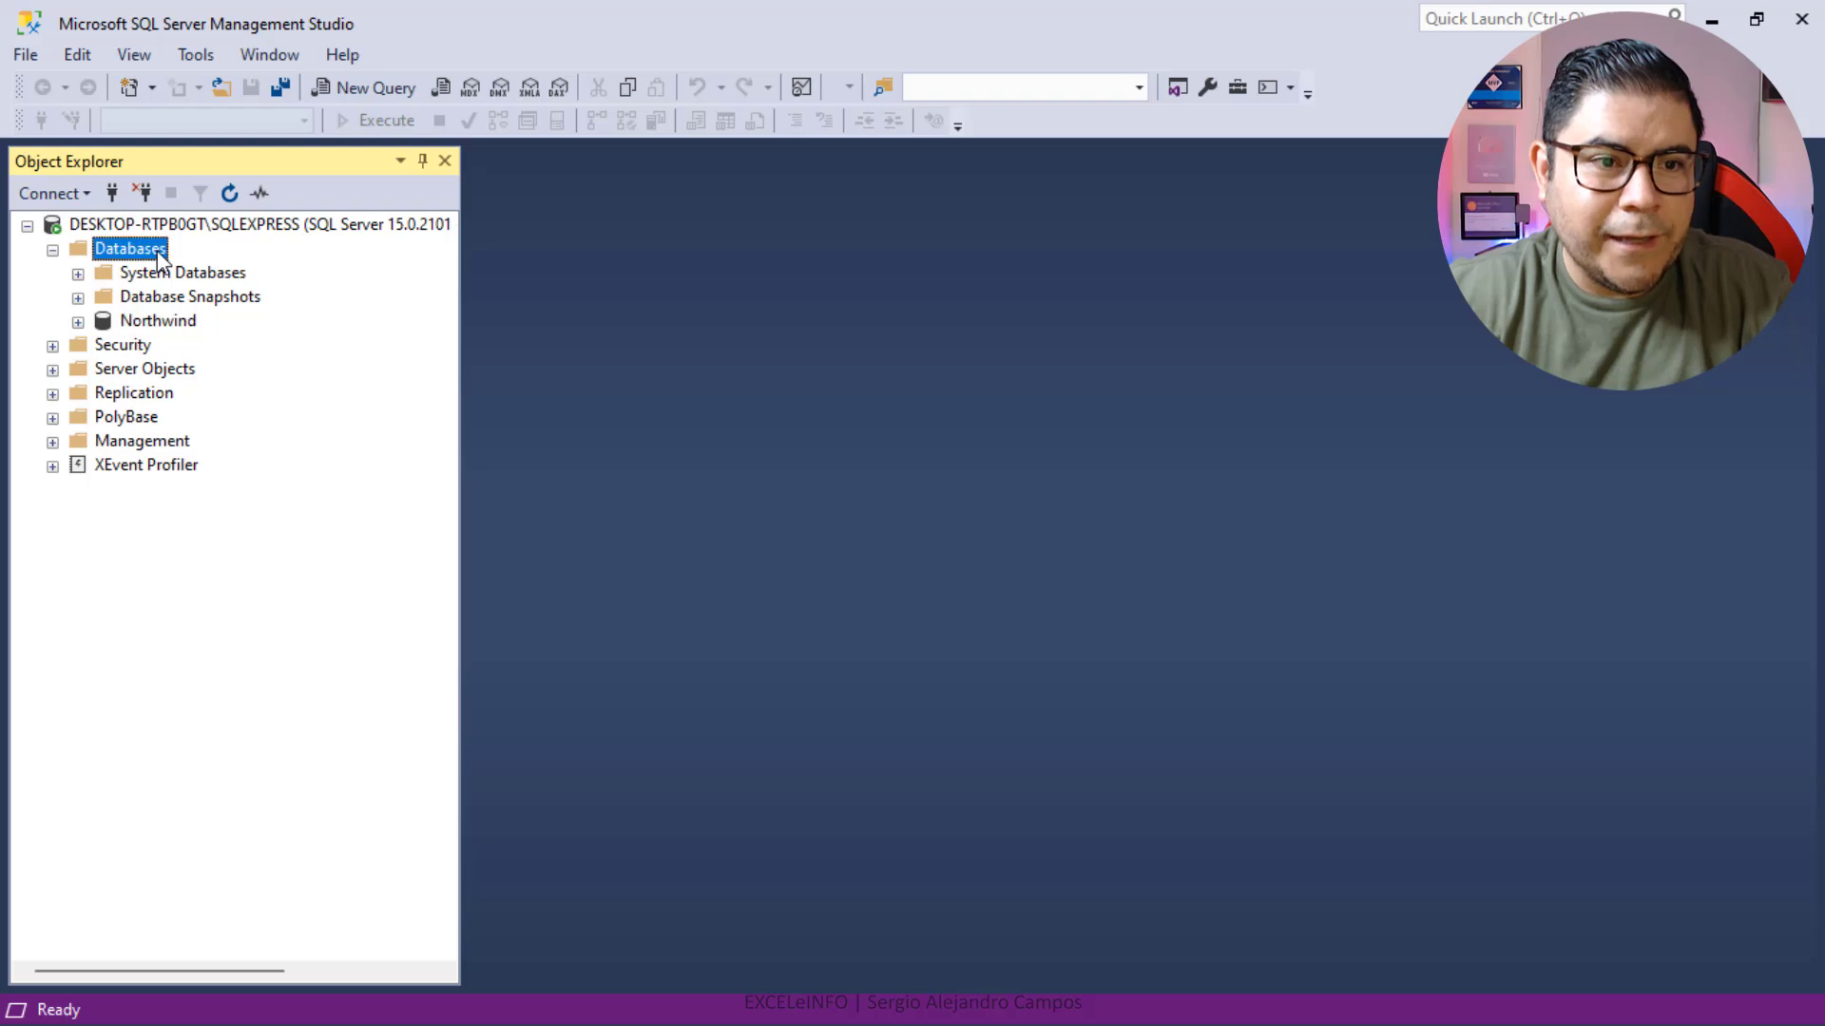
{"action": "right_click", "coordinate": [157, 249]}
{"action": "left_click", "coordinate": [305, 271]}
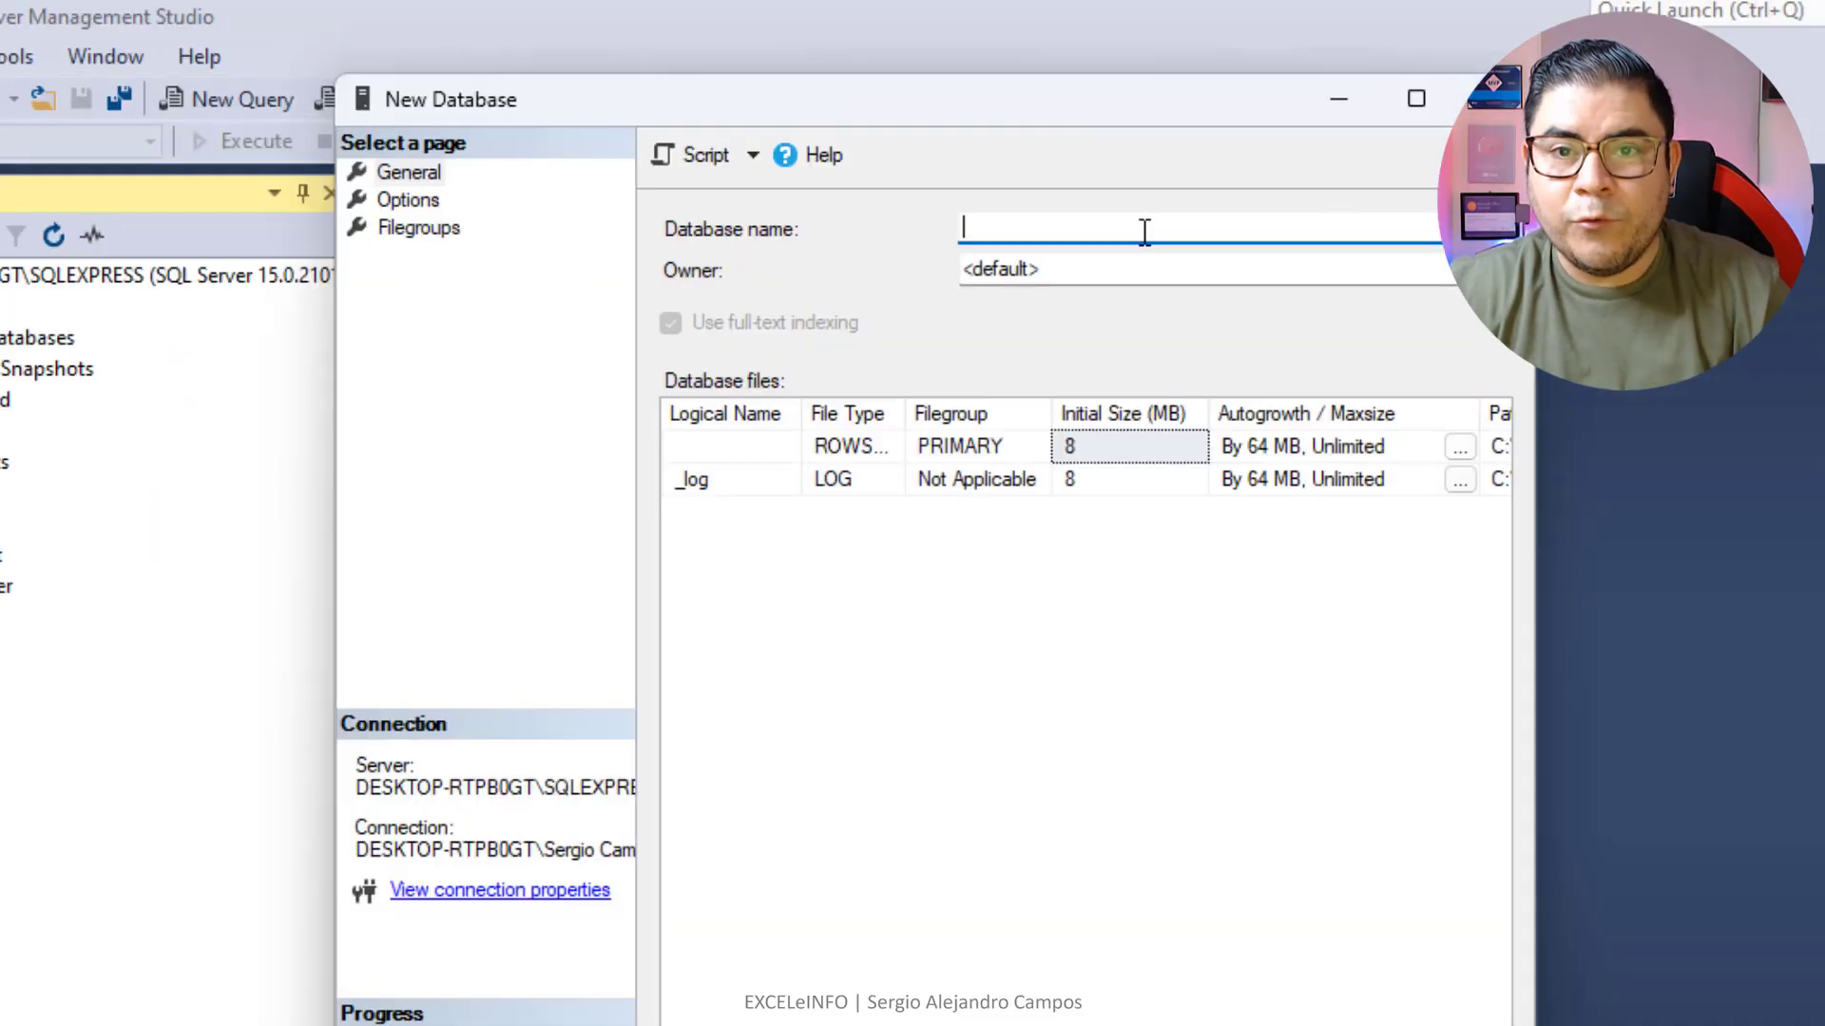
{"action": "type", "text": "VENT"}
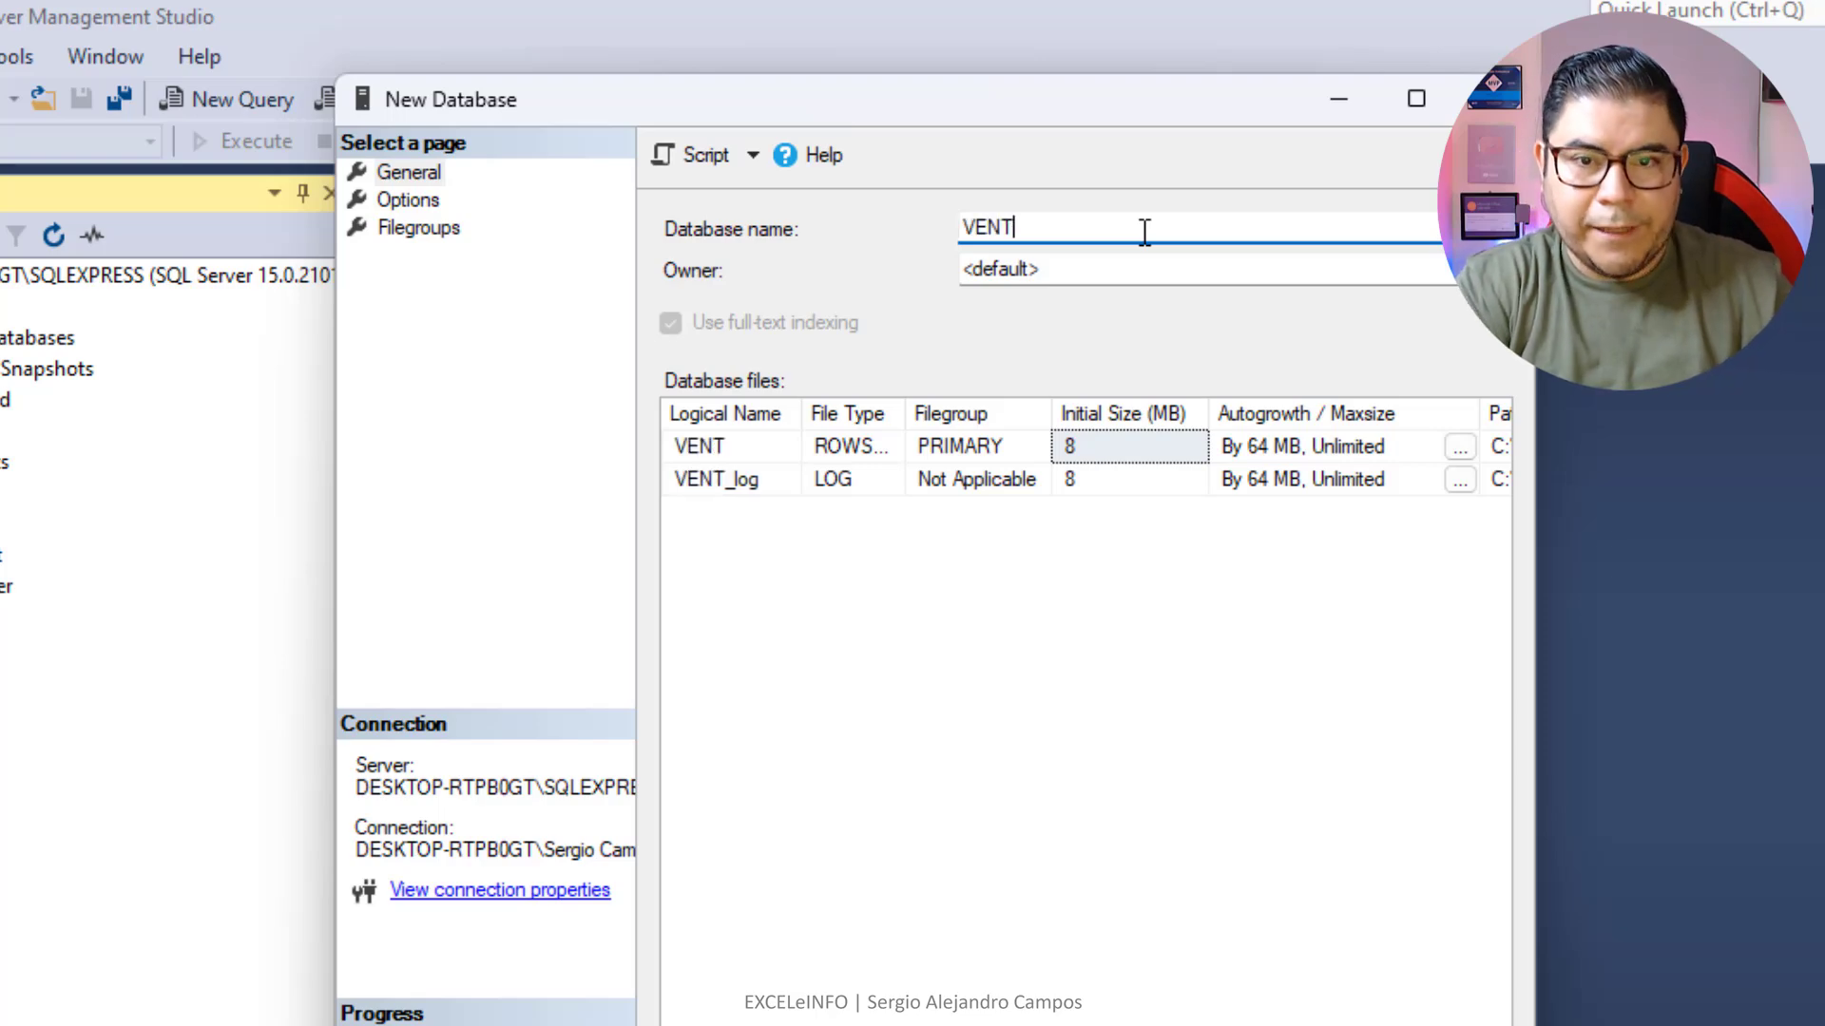
{"action": "type", "text": "AS"}
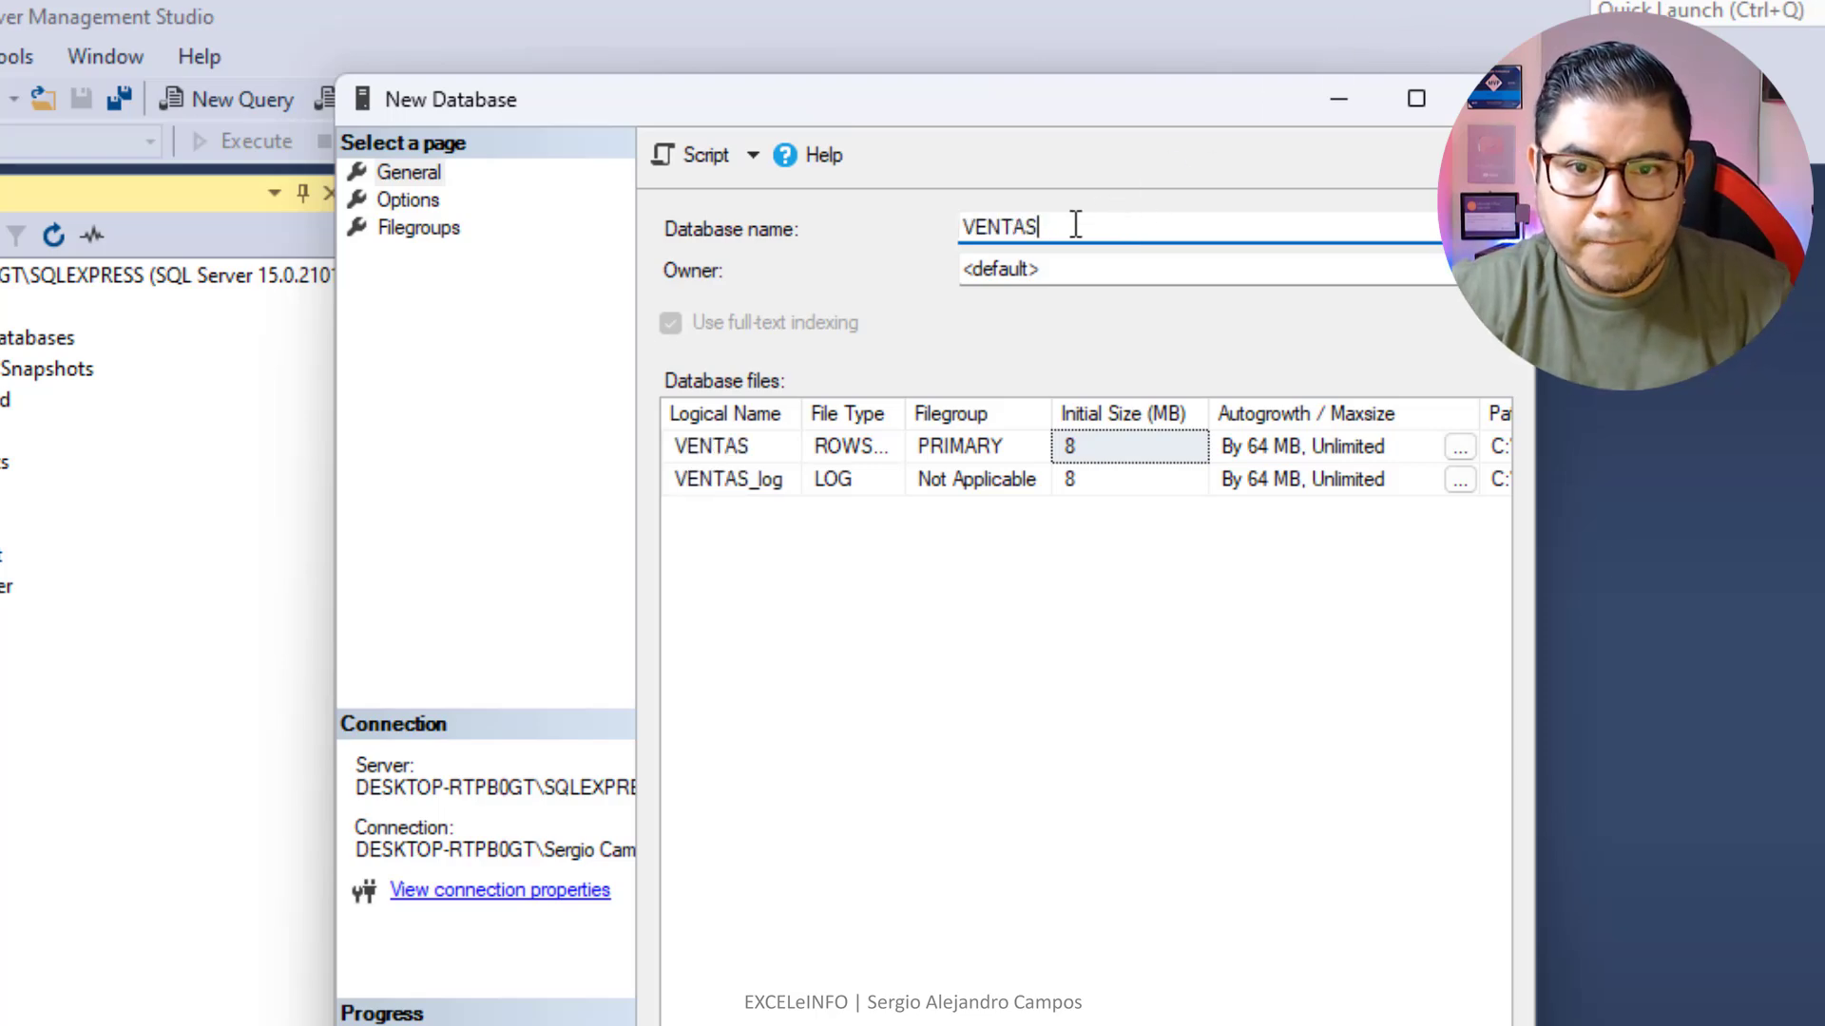
{"action": "key", "text": "Return"}
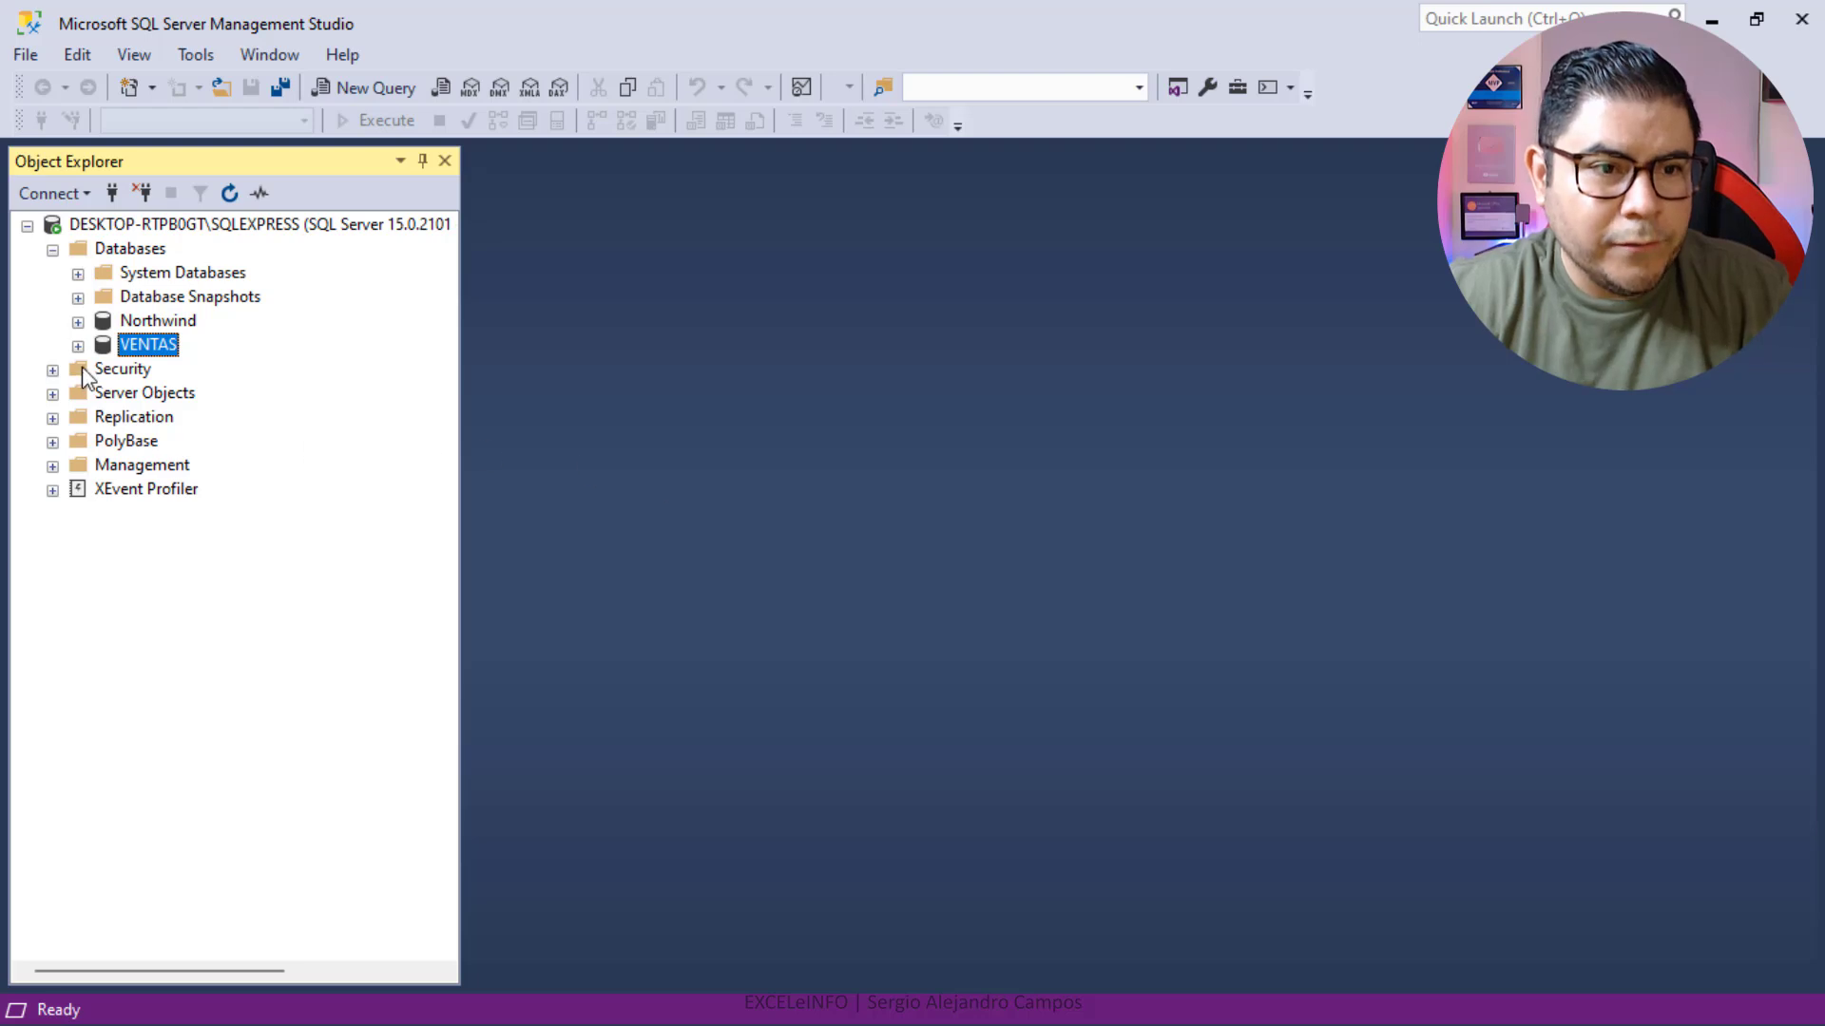
{"action": "left_click", "coordinate": [77, 345]}
{"action": "left_click", "coordinate": [160, 395]}
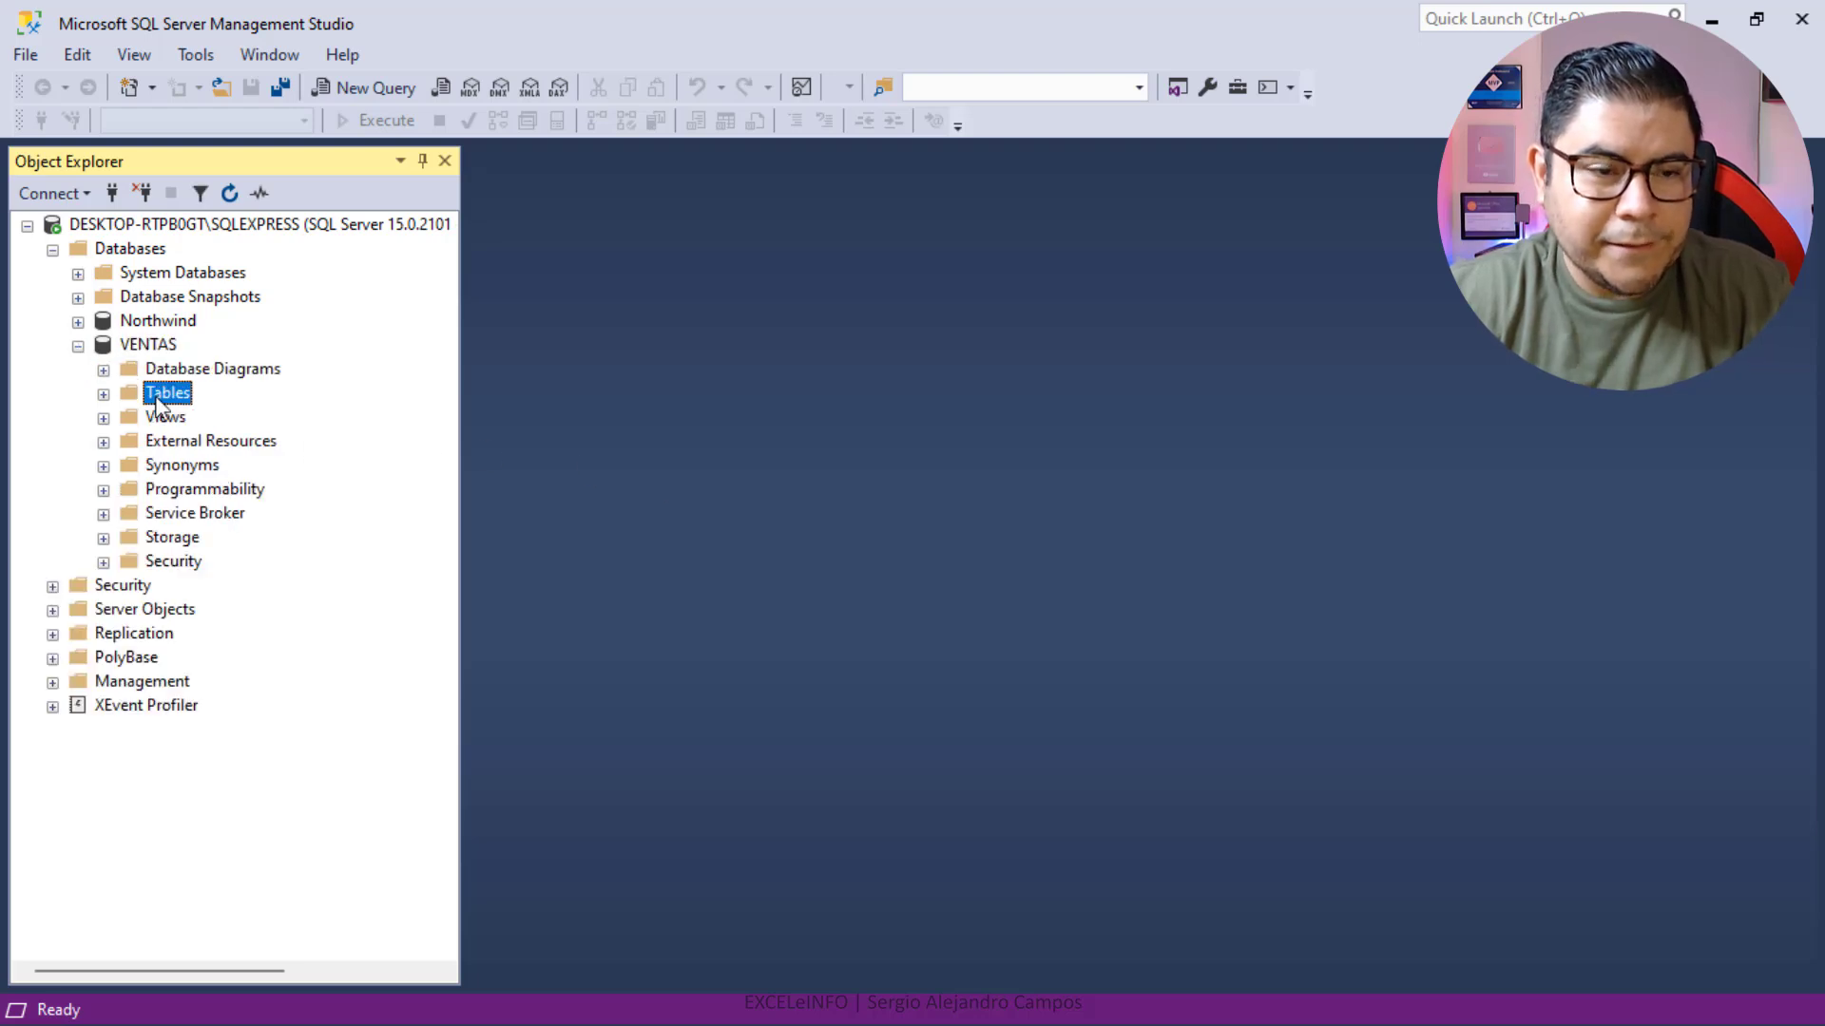
Start a new table and add the FECHA column with type date.
{"action": "right_click", "coordinate": [184, 406]}
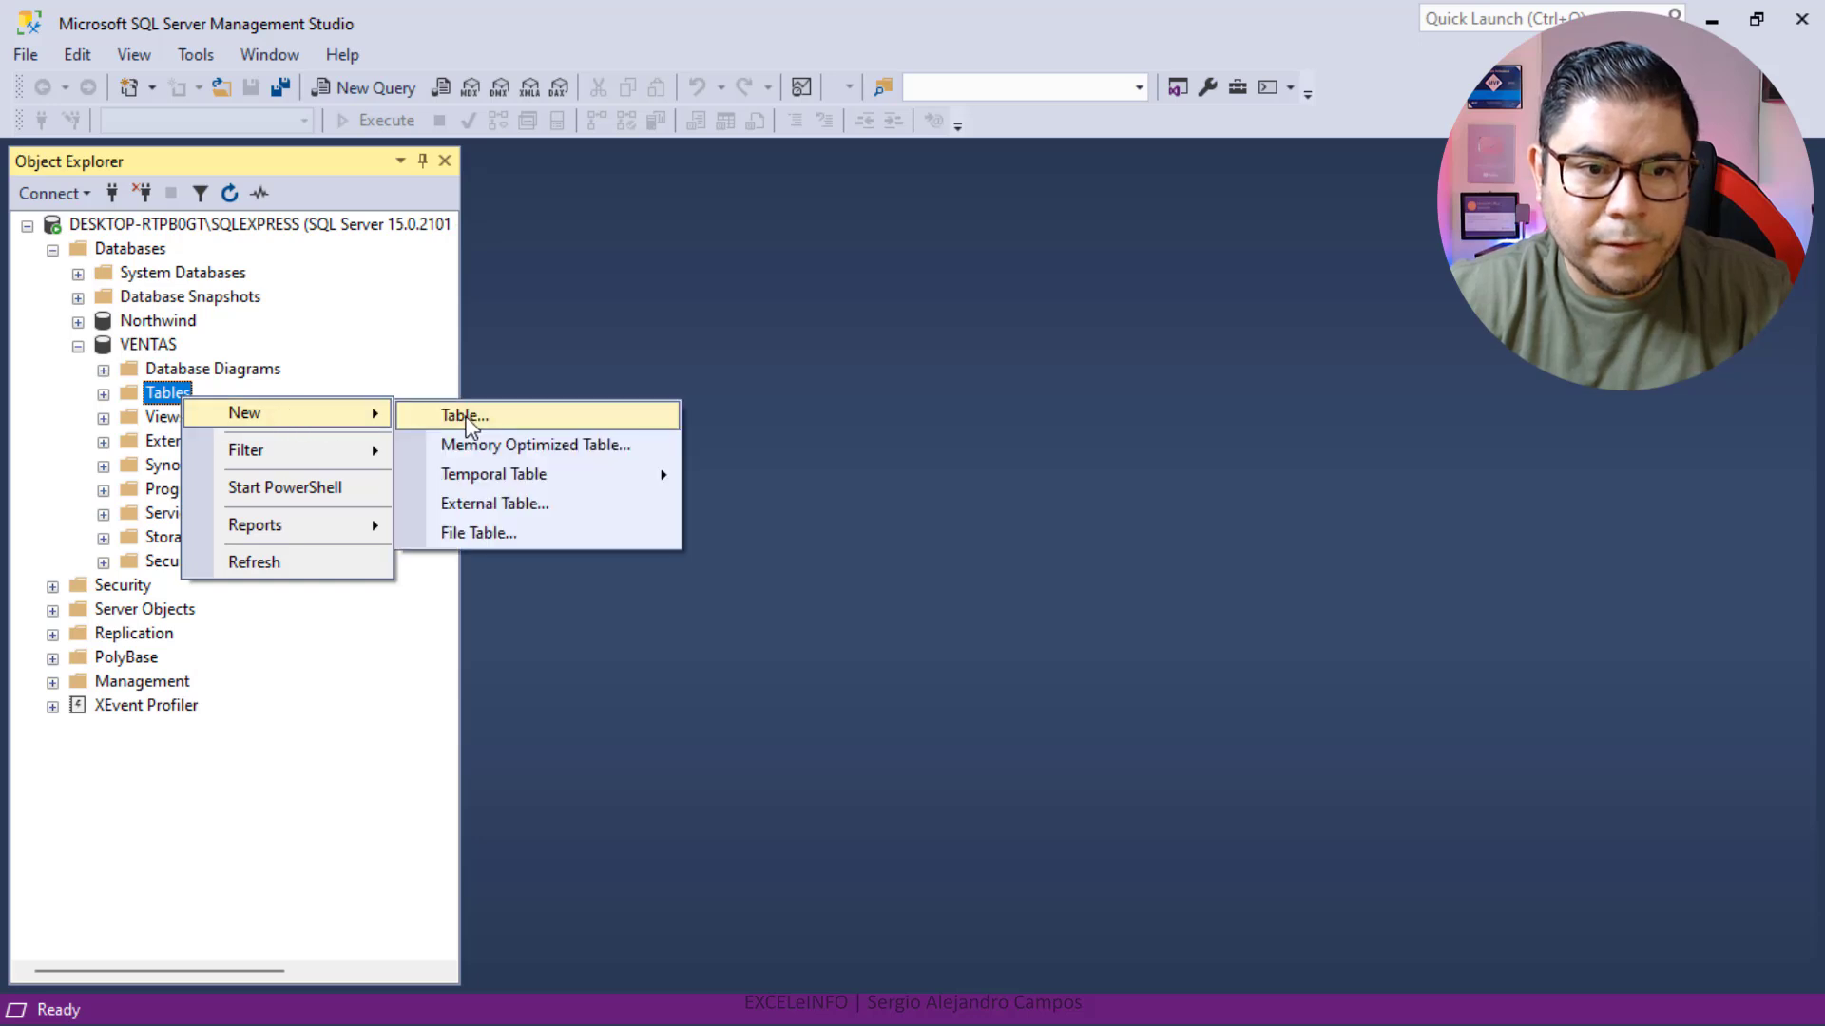
{"action": "left_click", "coordinate": [464, 415]}
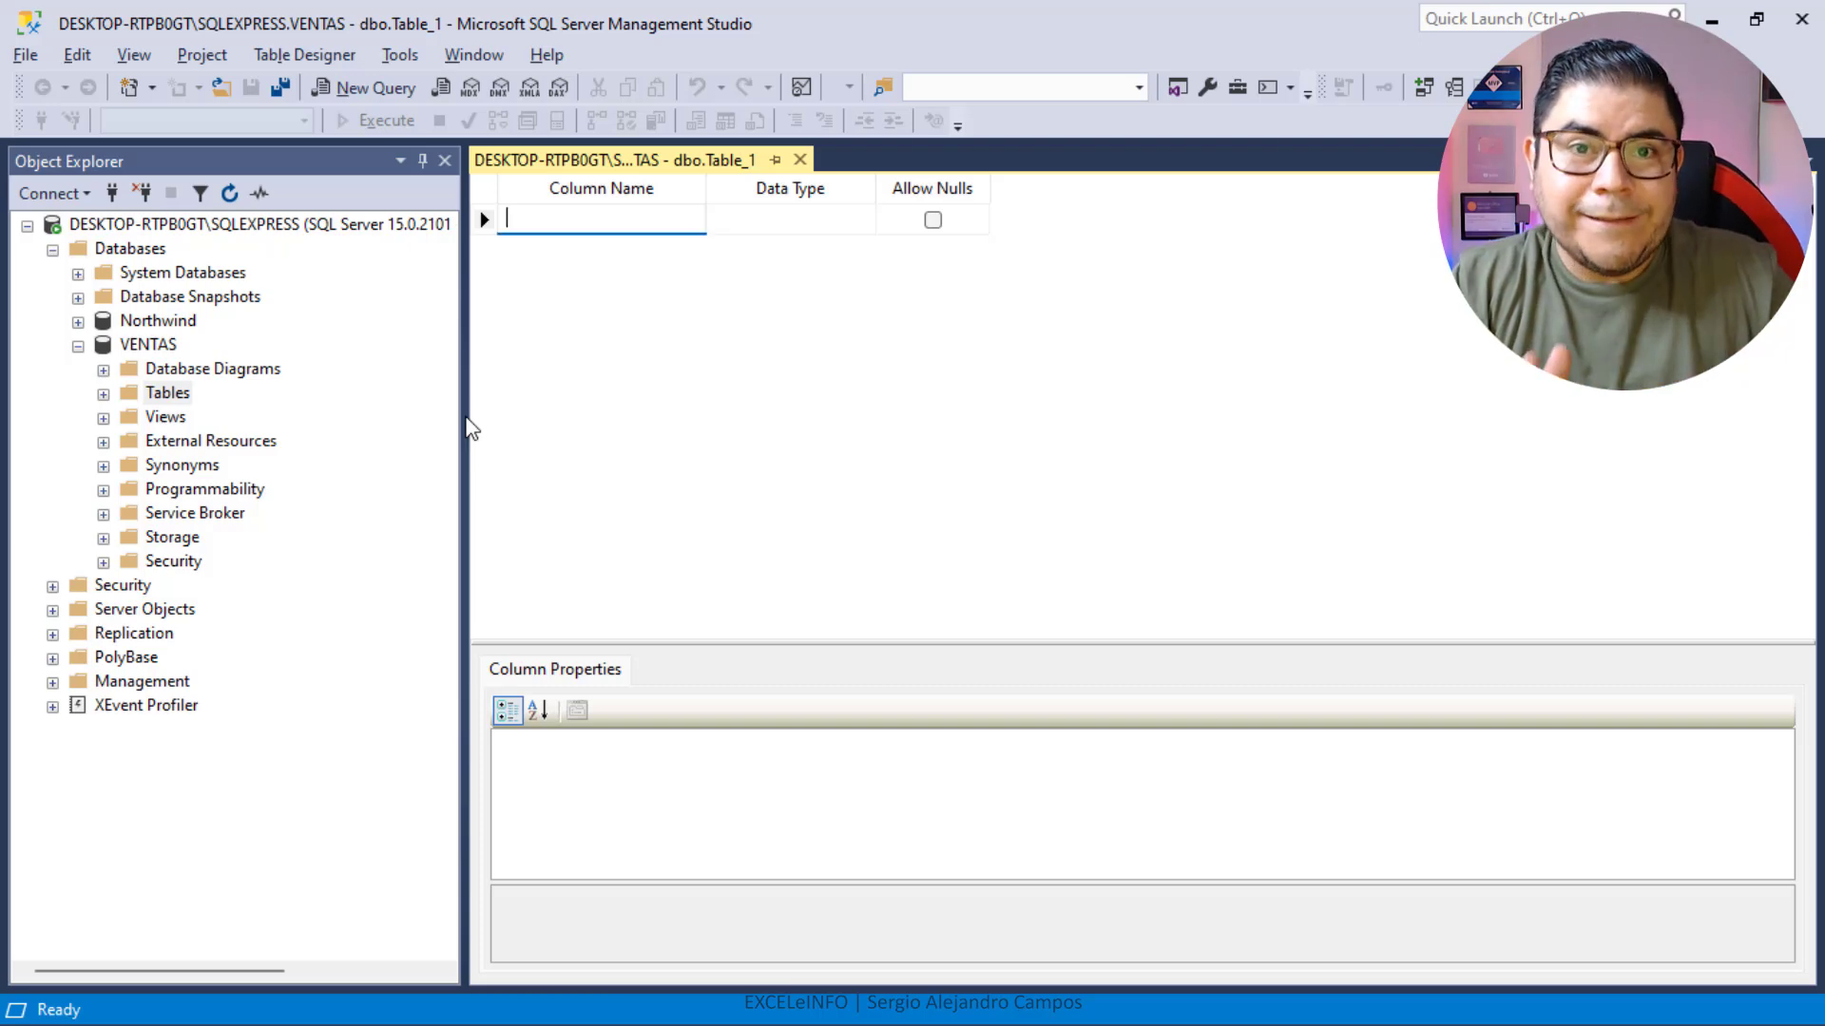
{"action": "key", "text": "alt+Tab"}
{"action": "key", "text": "ctrl+shift+Right"}
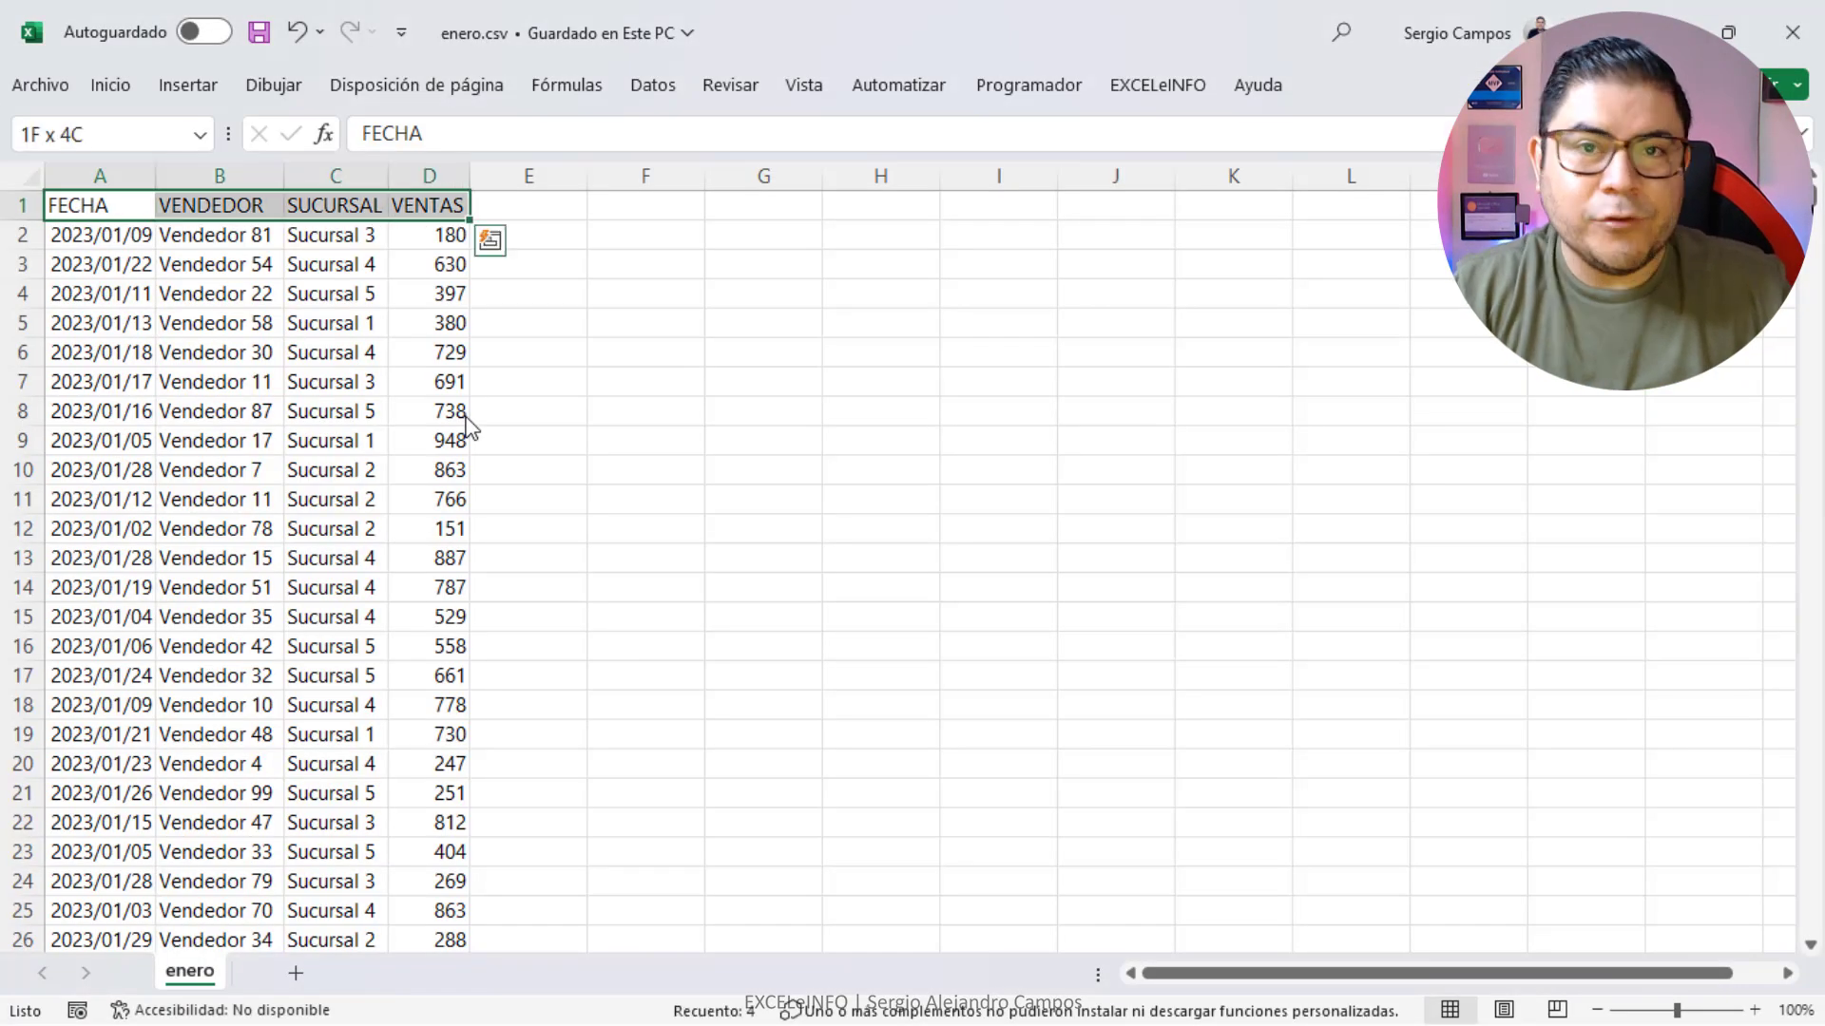
{"action": "key", "text": "alt+Tab"}
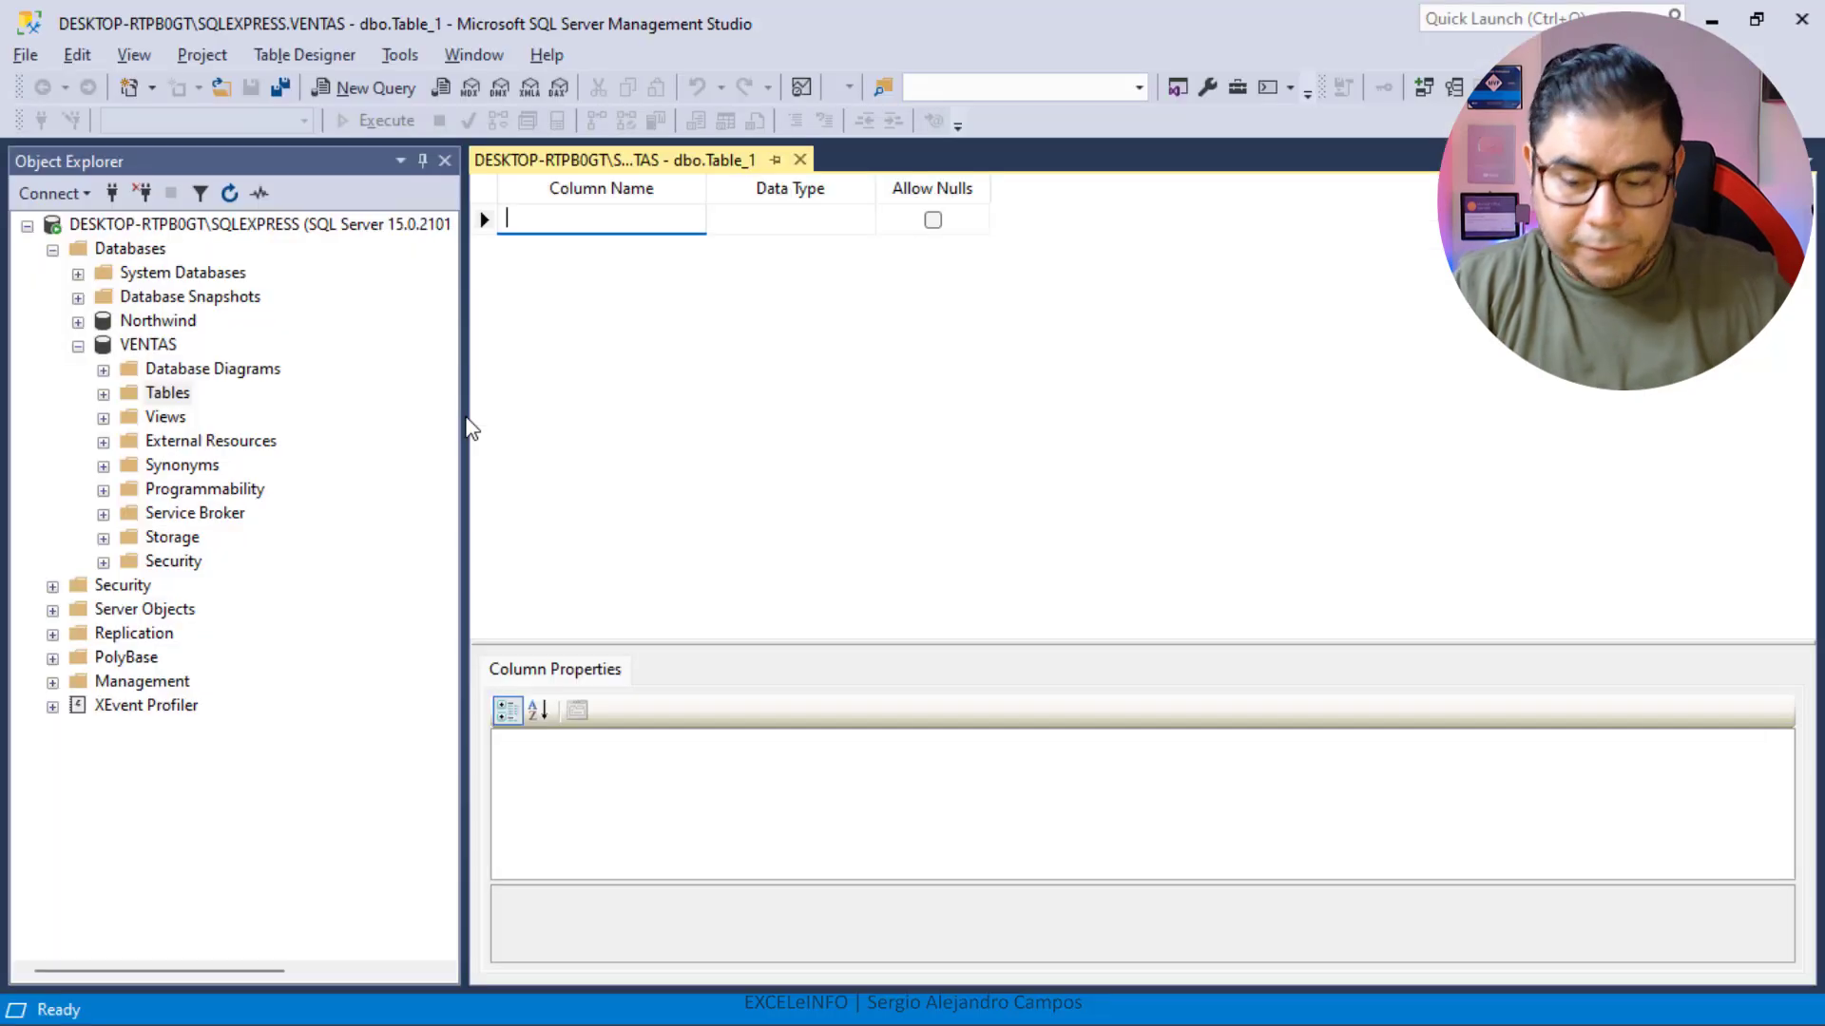
{"action": "type", "text": "FECHA"}
{"action": "key", "text": "Tab"}
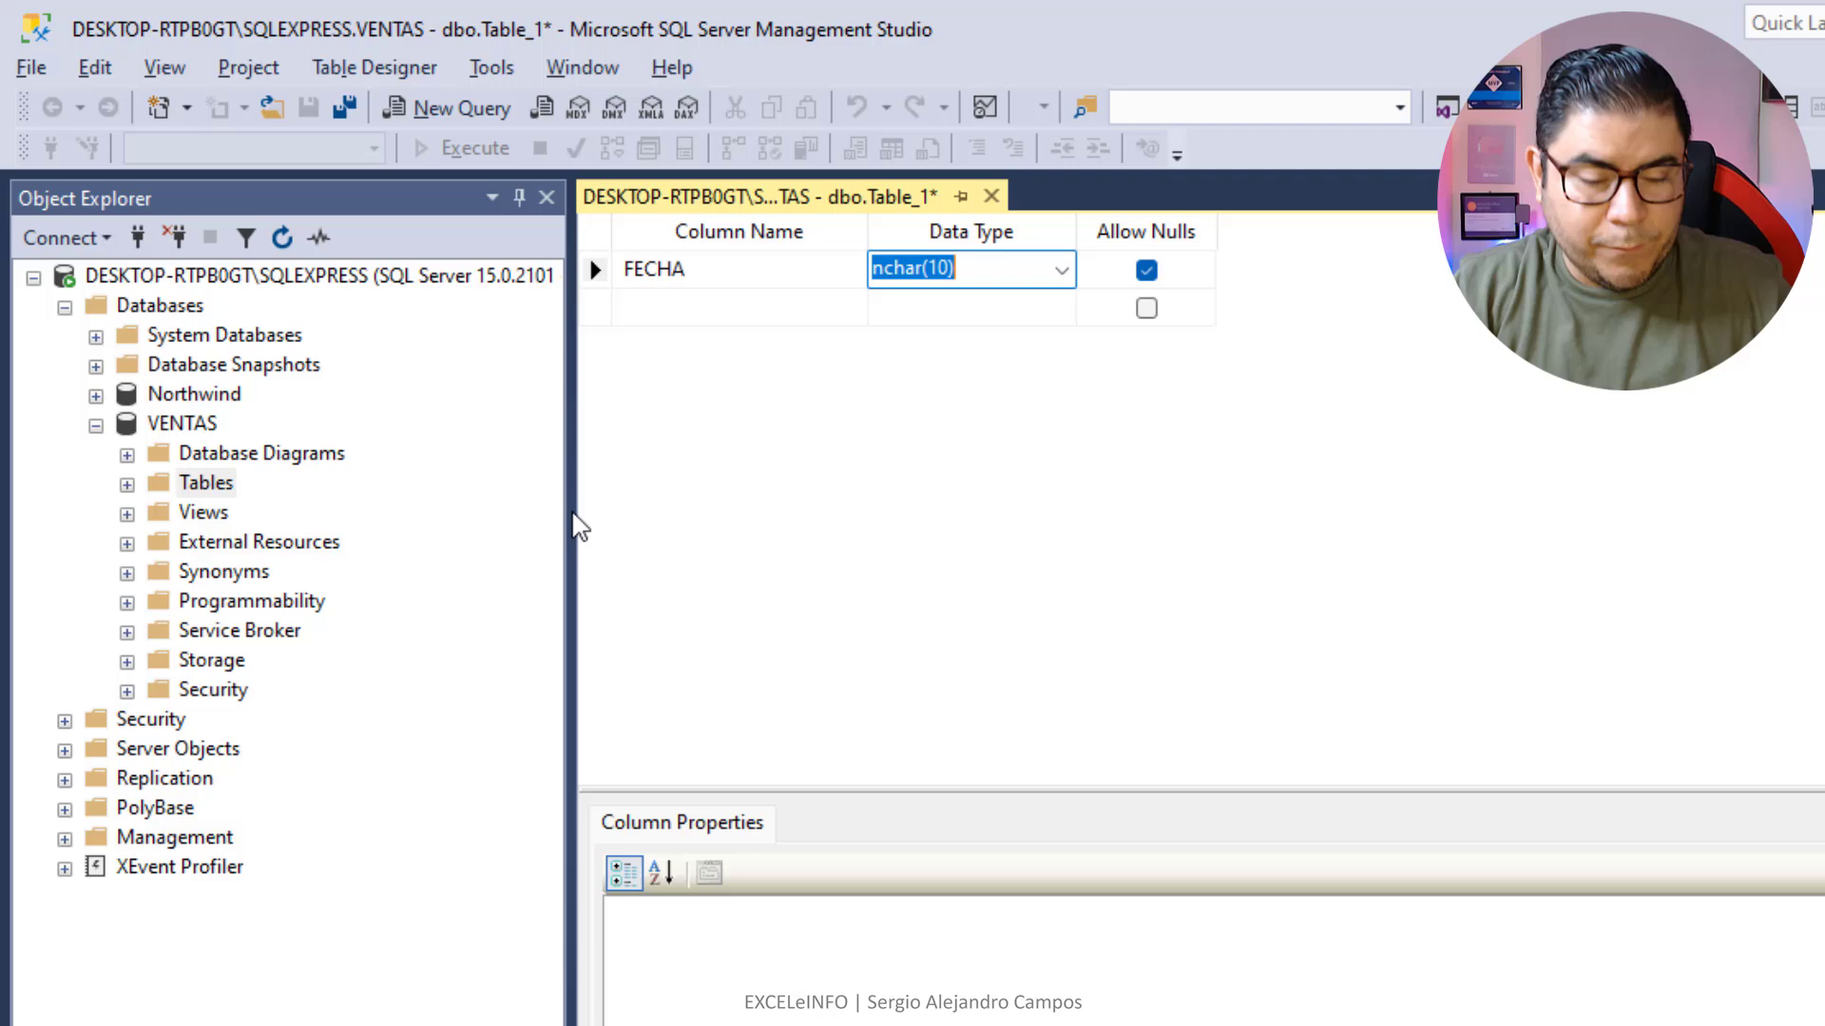
{"action": "type", "text": "date"}
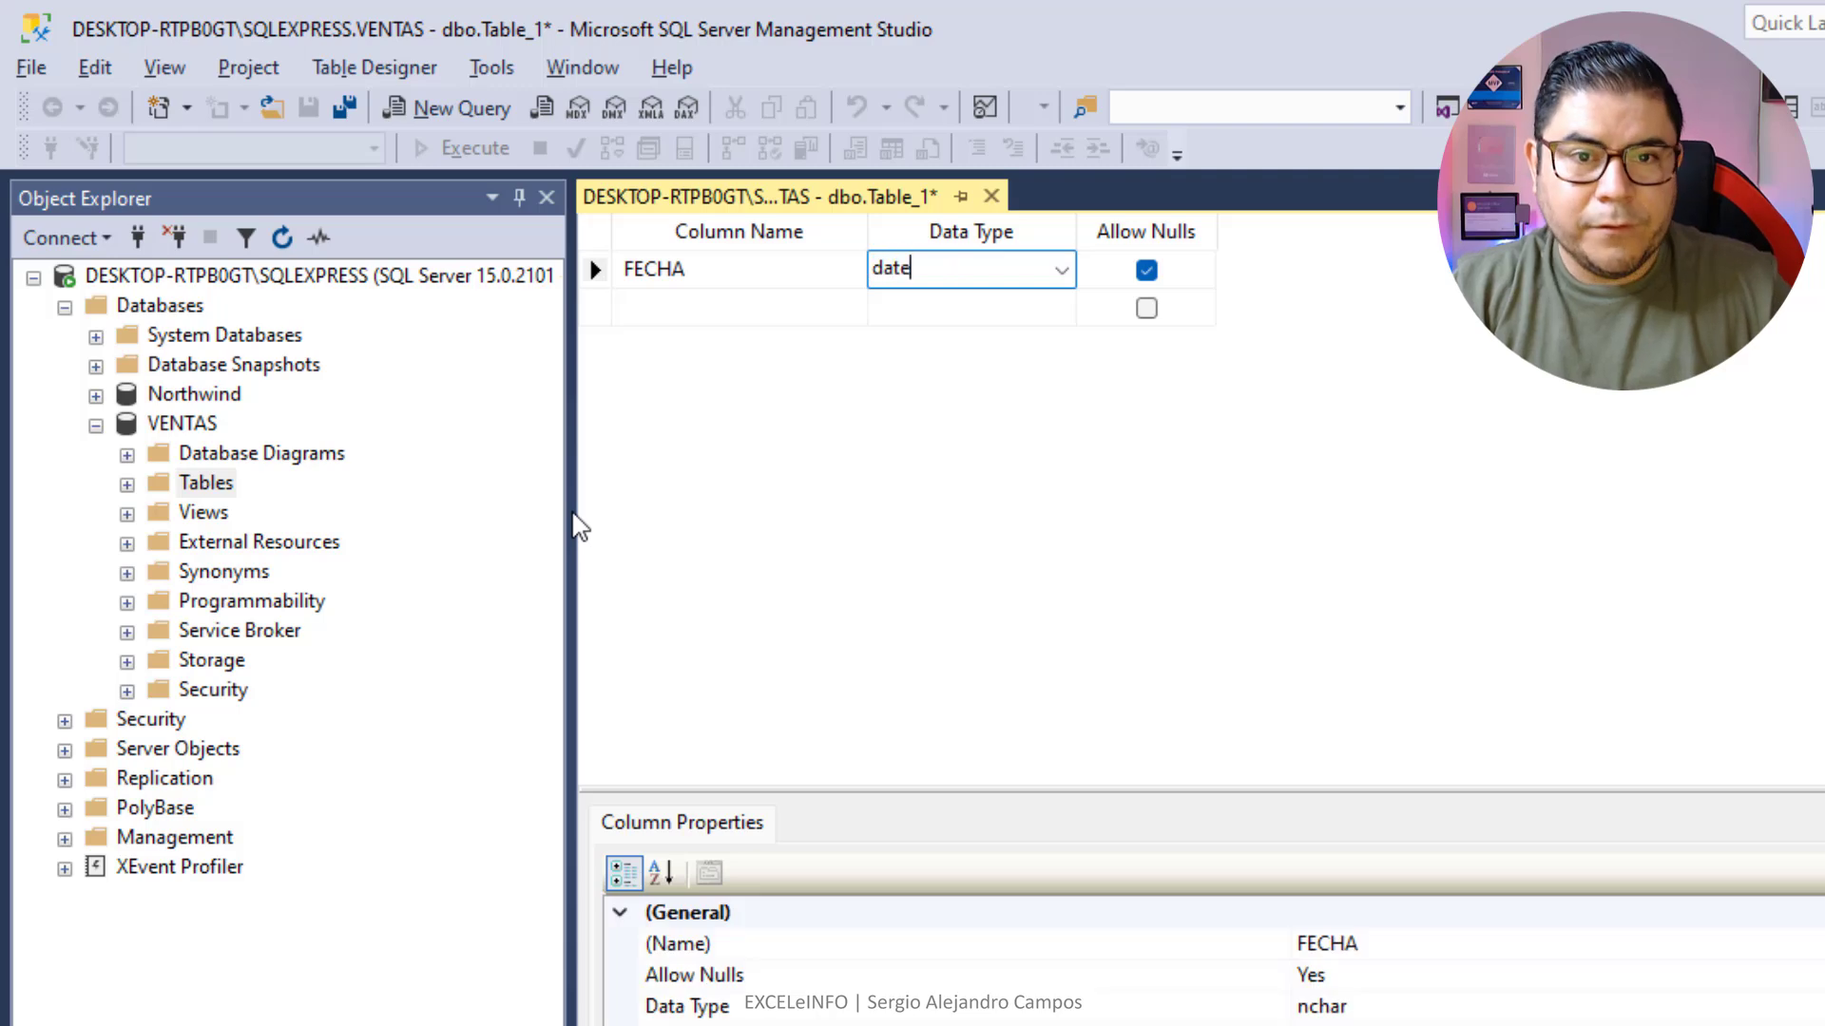
{"action": "key", "text": "Tab"}
{"action": "key", "text": "Tab"}
Add VENDEDOR and SUCURSAL columns, both nvarchar(50), copying names from the CSV headers.
{"action": "key", "text": "alt+Tab"}
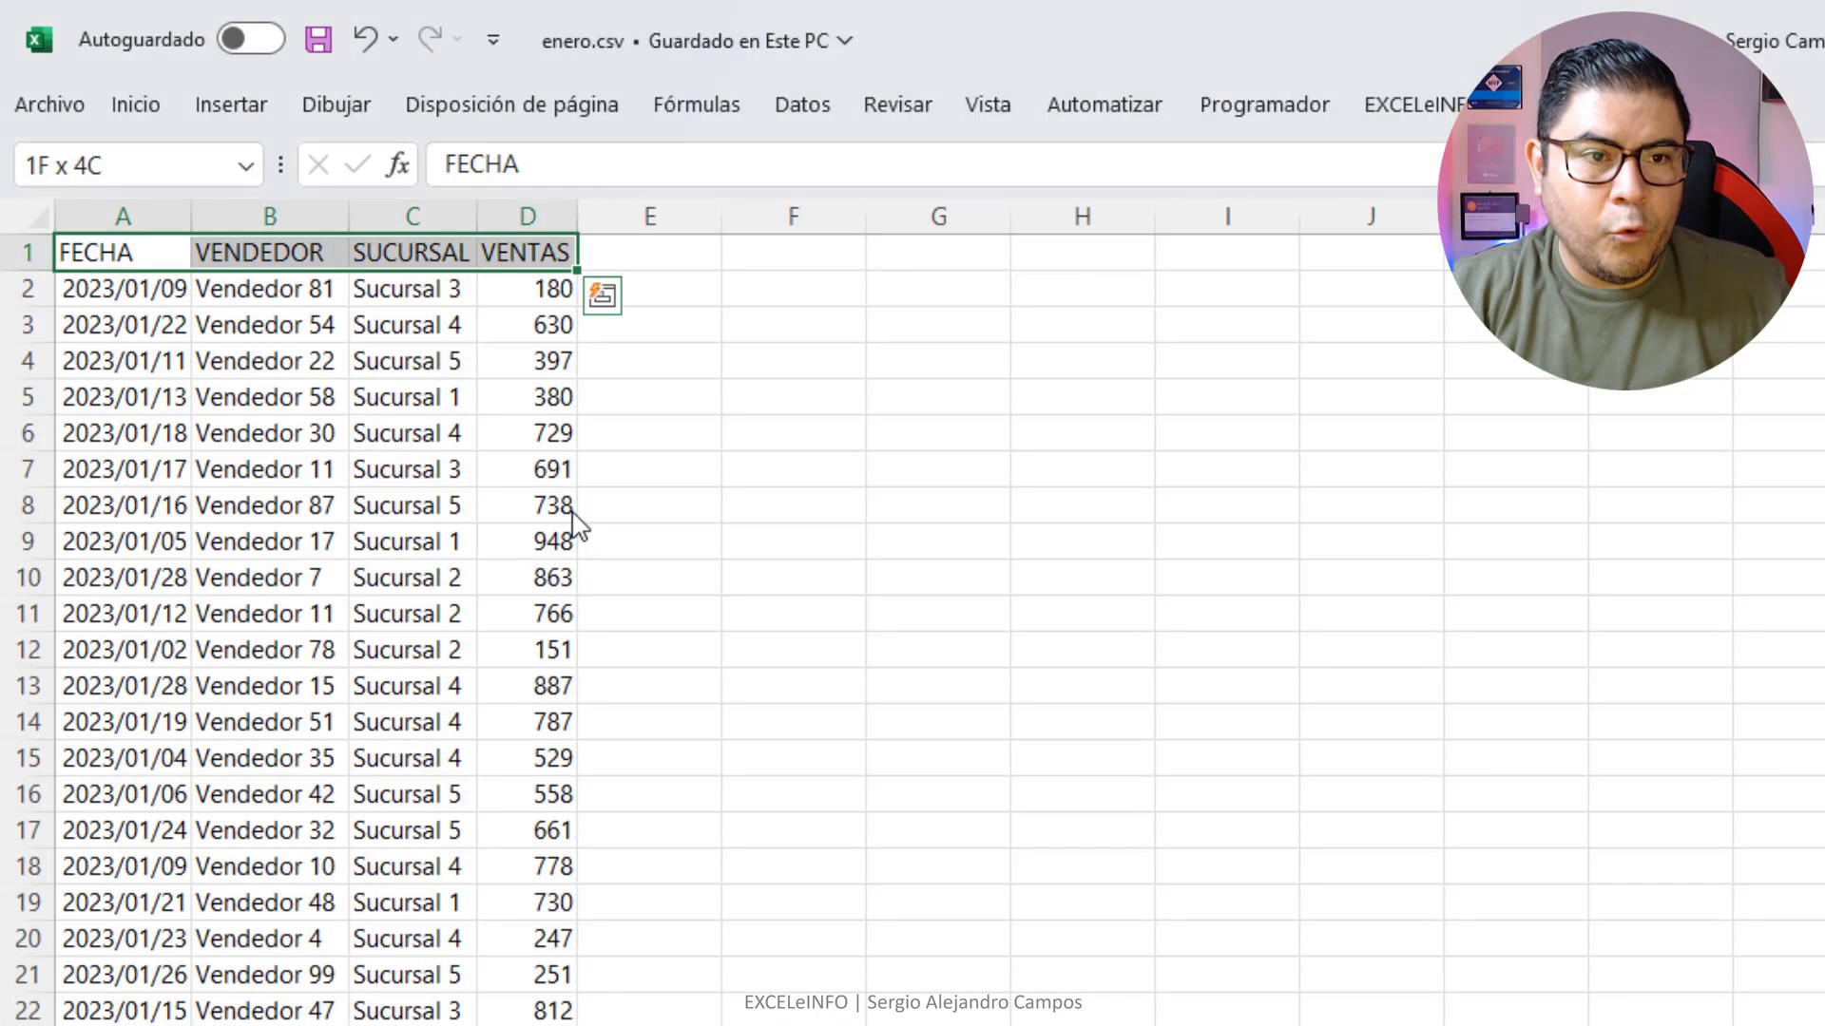
{"action": "key", "text": "Right"}
{"action": "key", "text": "alt+Tab"}
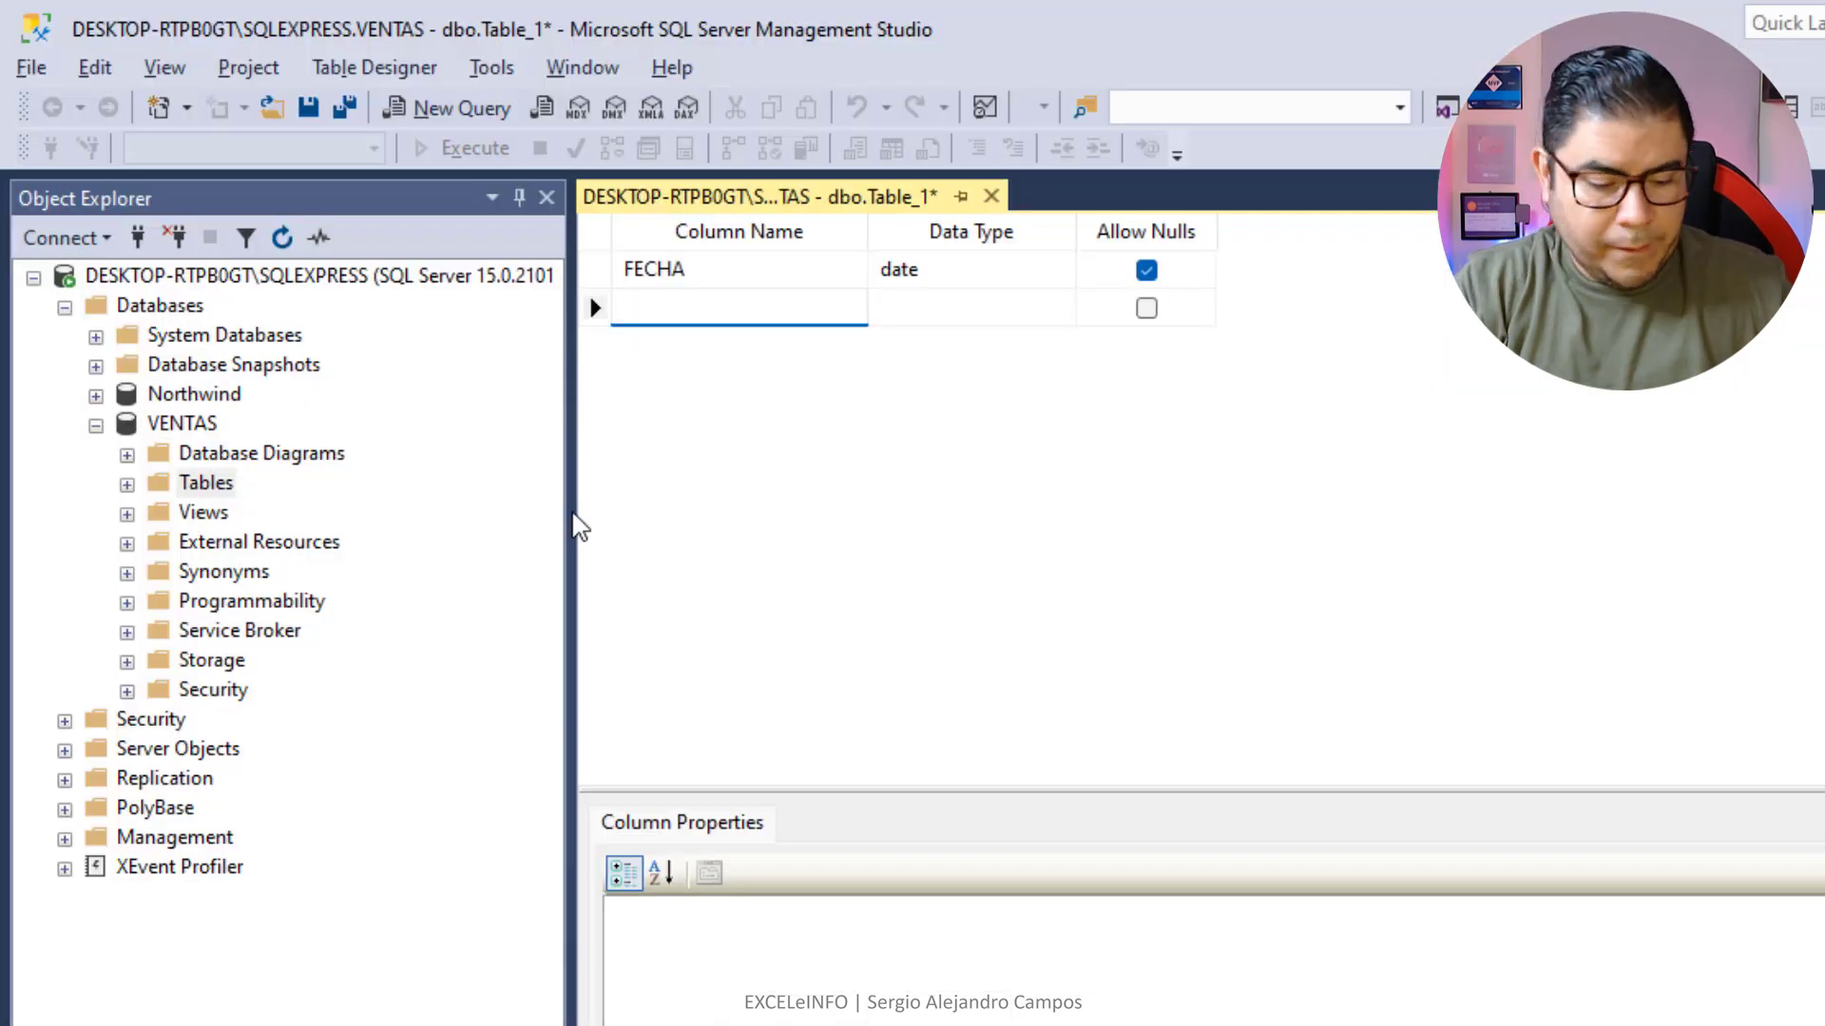
{"action": "type", "text": "VENDEDOR"}
{"action": "key", "text": "Tab"}
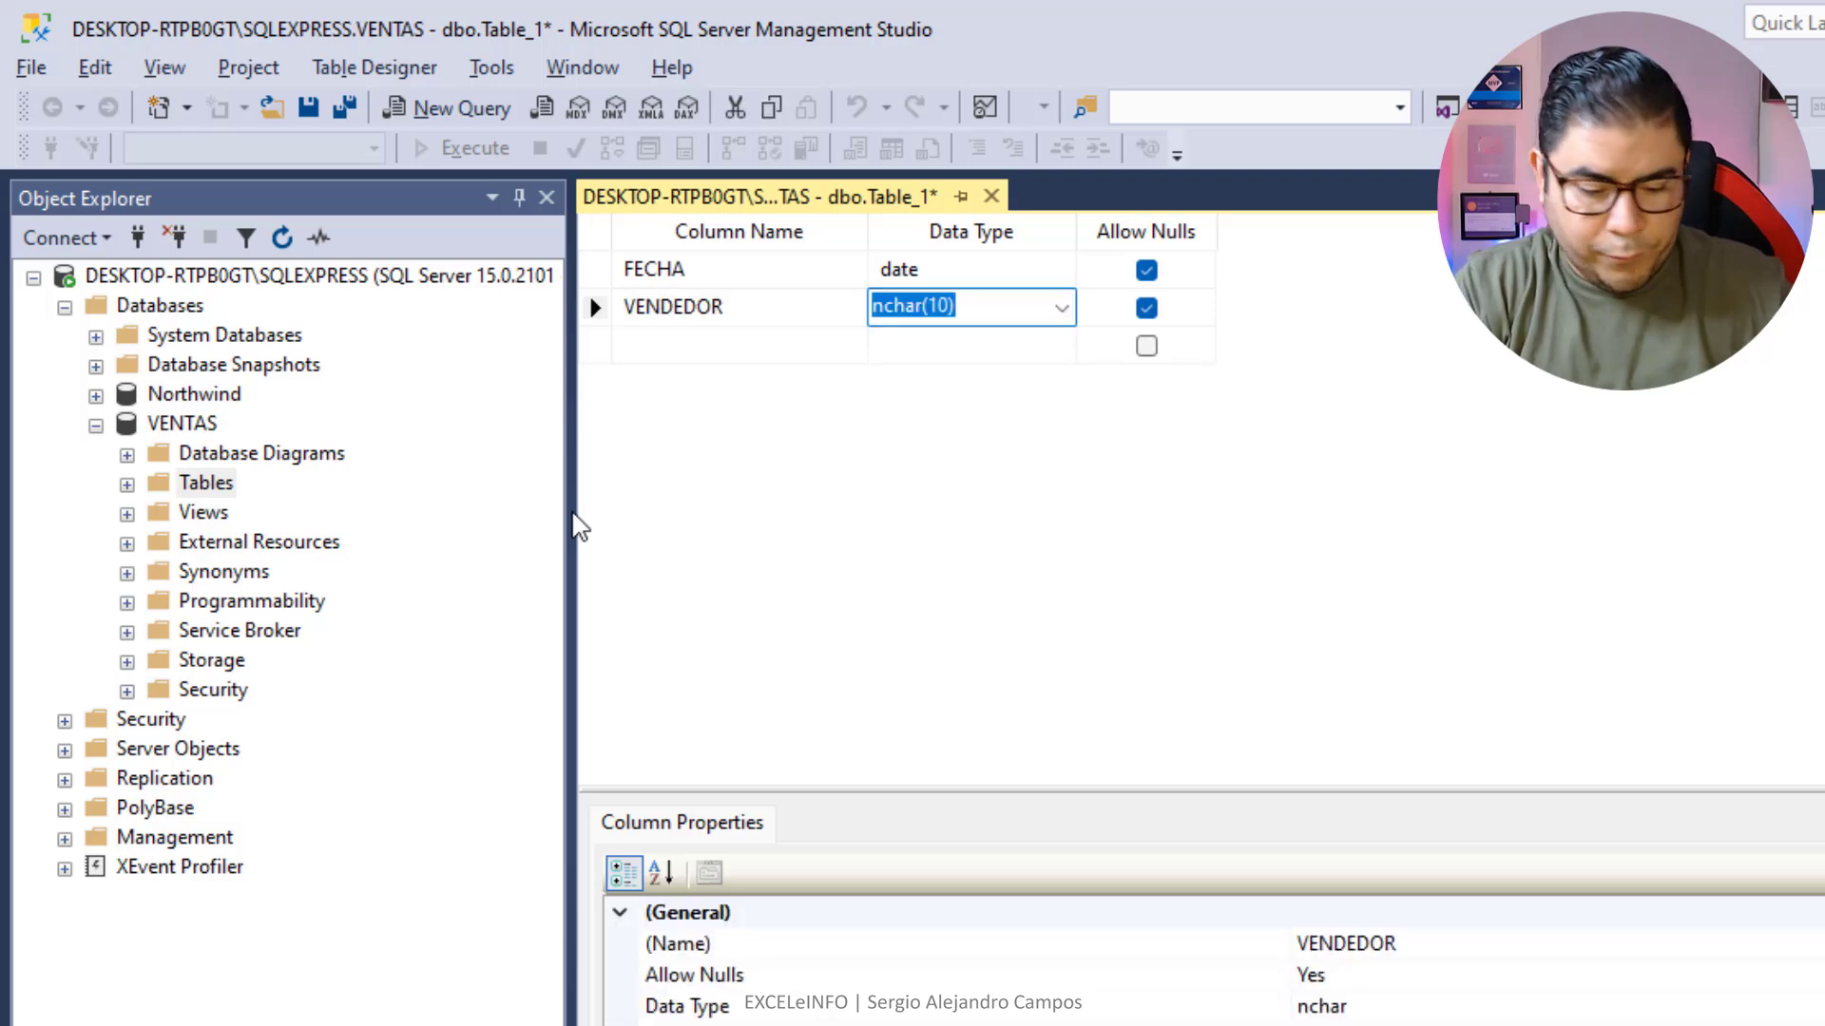
{"action": "type", "text": "nvar"}
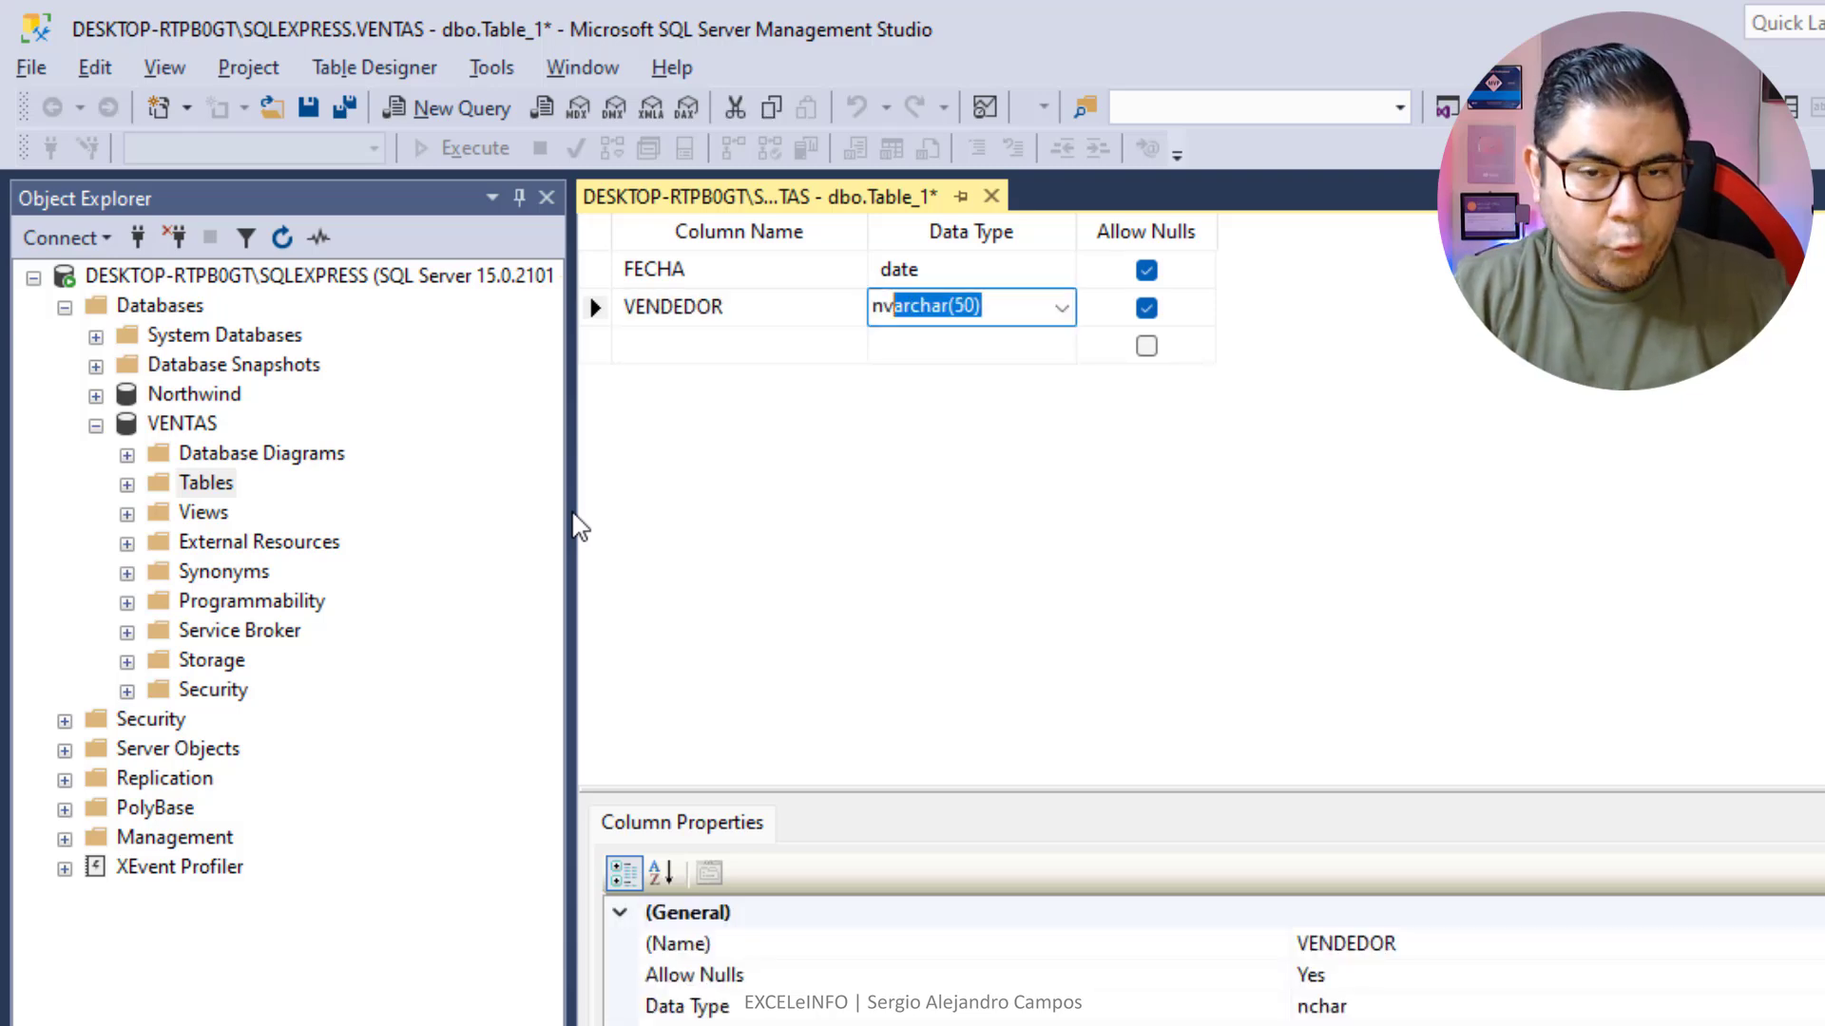
{"action": "key", "text": "Tab"}
{"action": "key", "text": "Tab"}
{"action": "key", "text": "alt+Tab"}
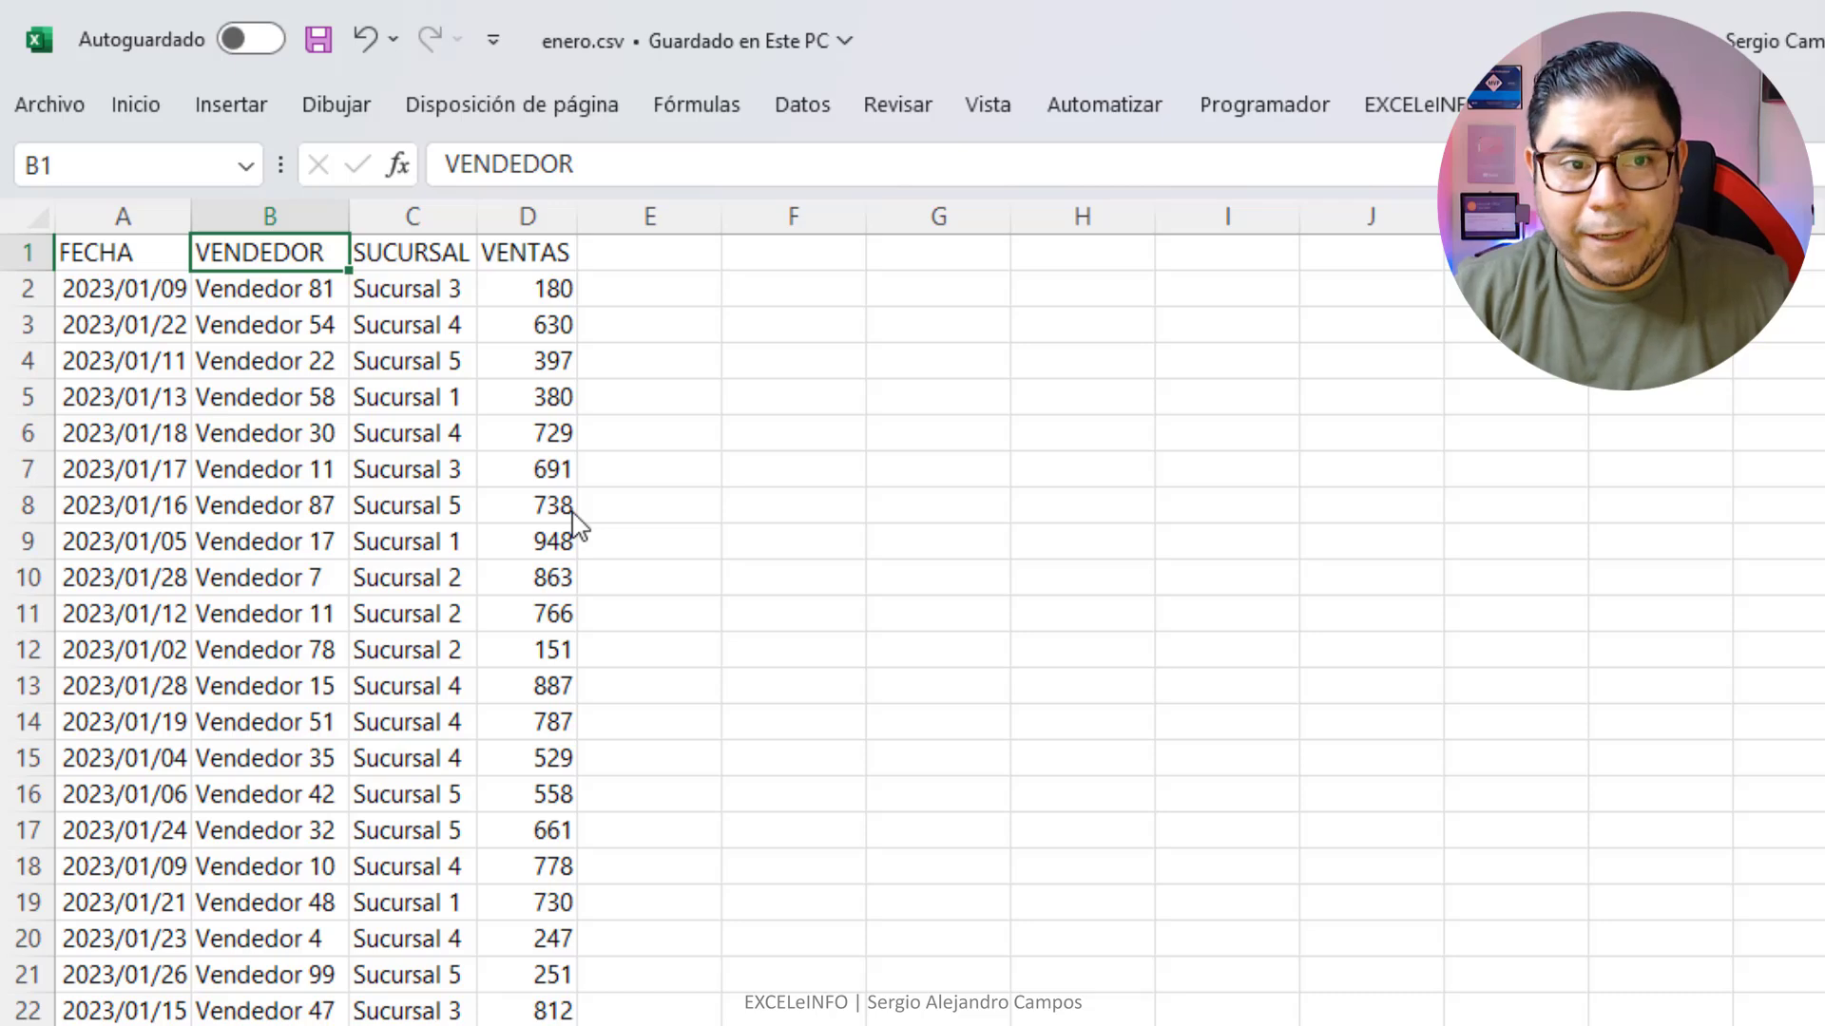
{"action": "key", "text": "Right"}
{"action": "key", "text": "alt+Tab"}
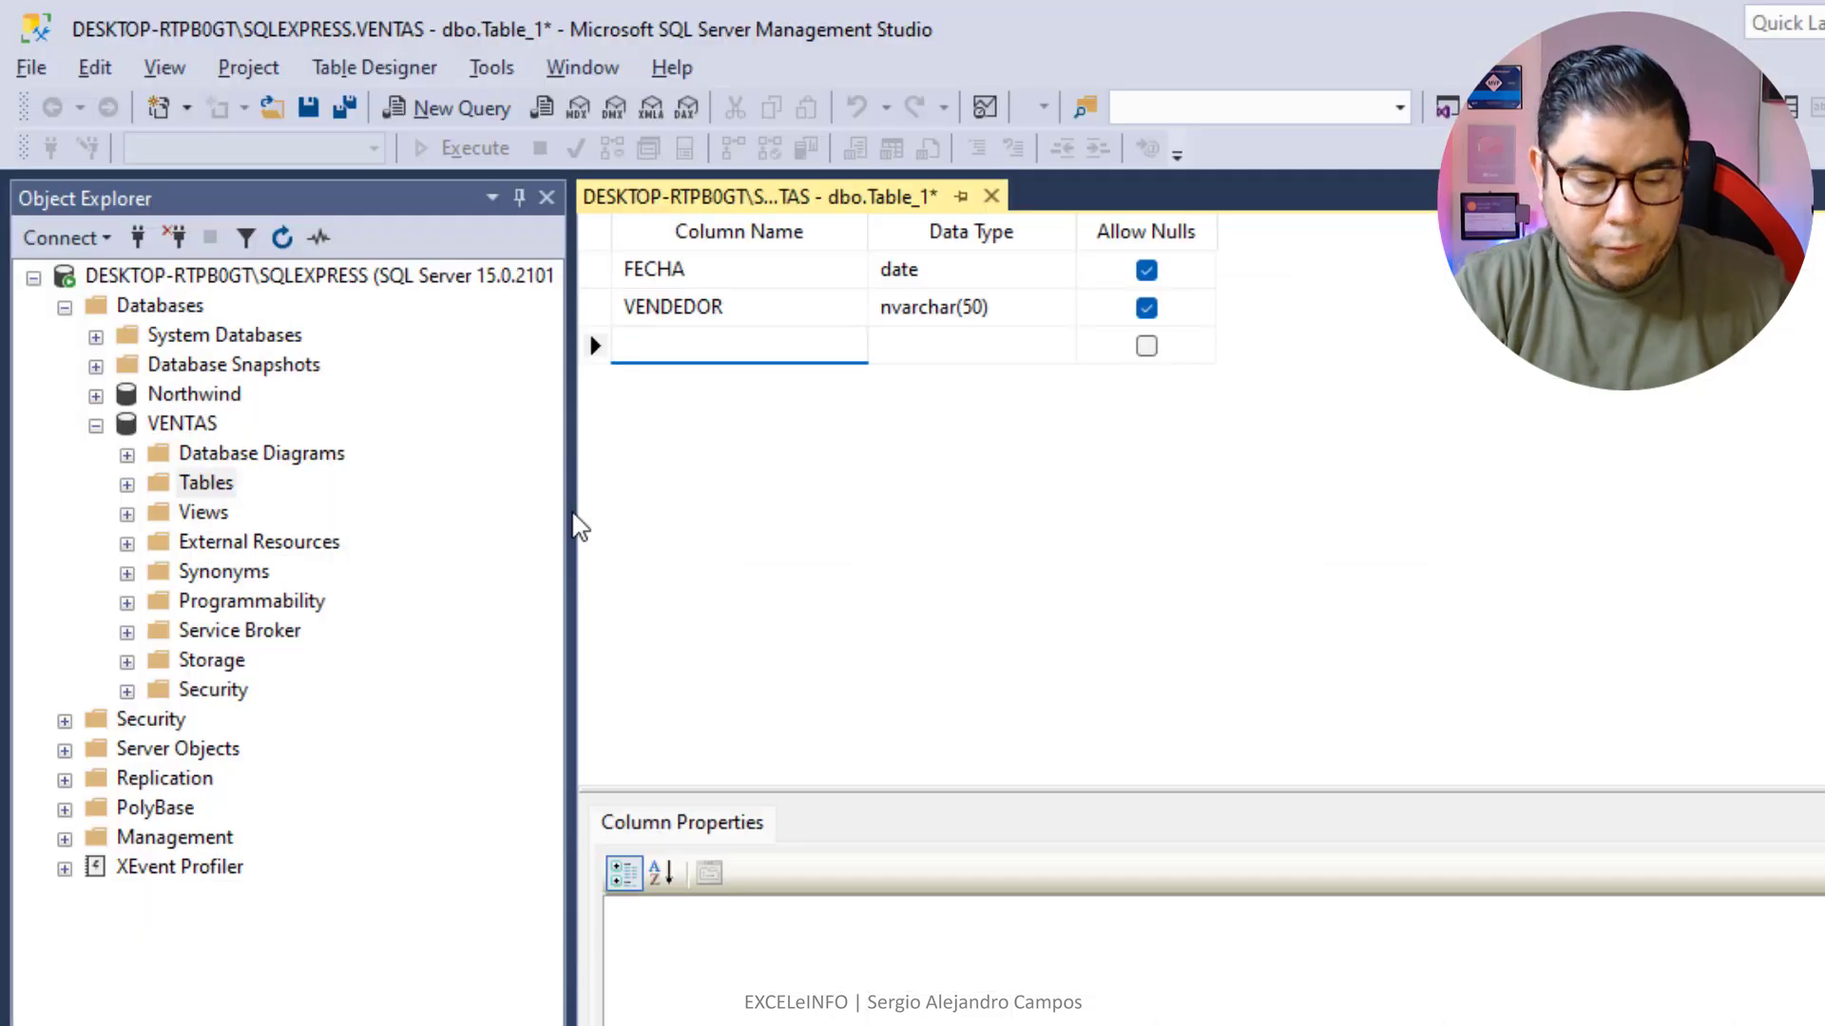
{"action": "type", "text": "suc"}
{"action": "type", "text": "SUCU"}
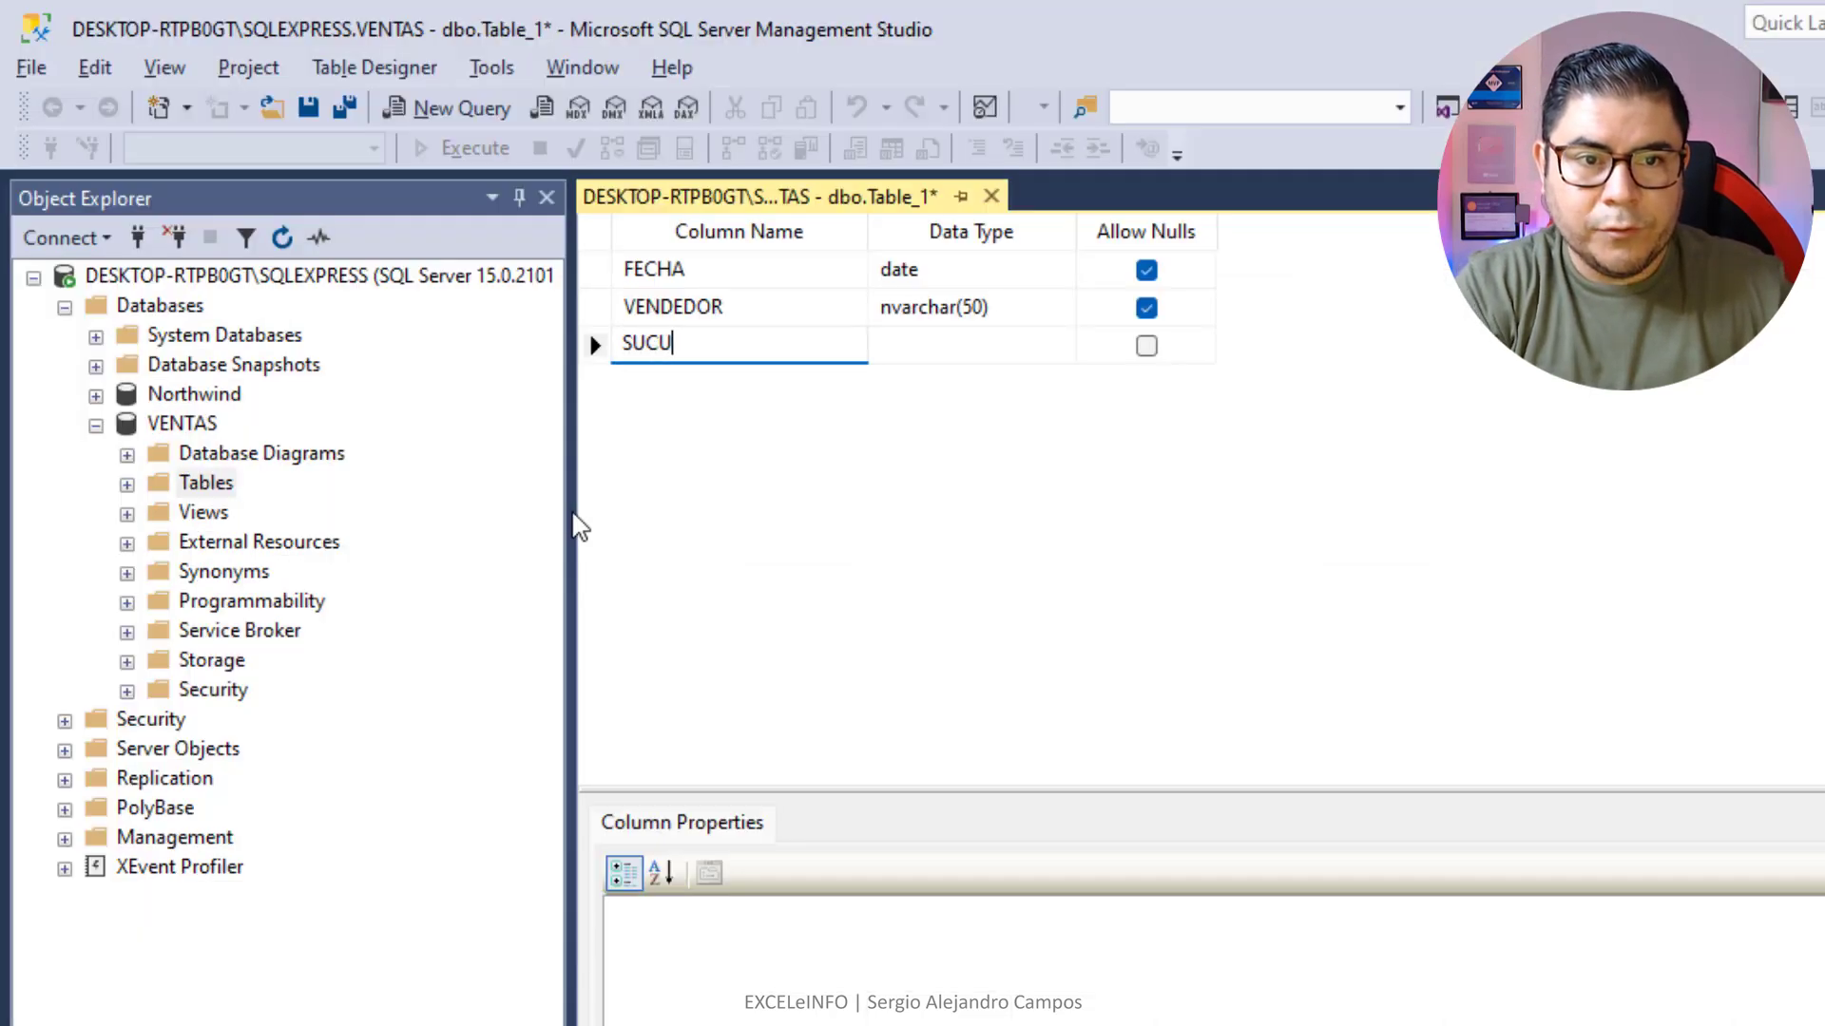
{"action": "type", "text": "RSAL"}
{"action": "key", "text": "Tab"}
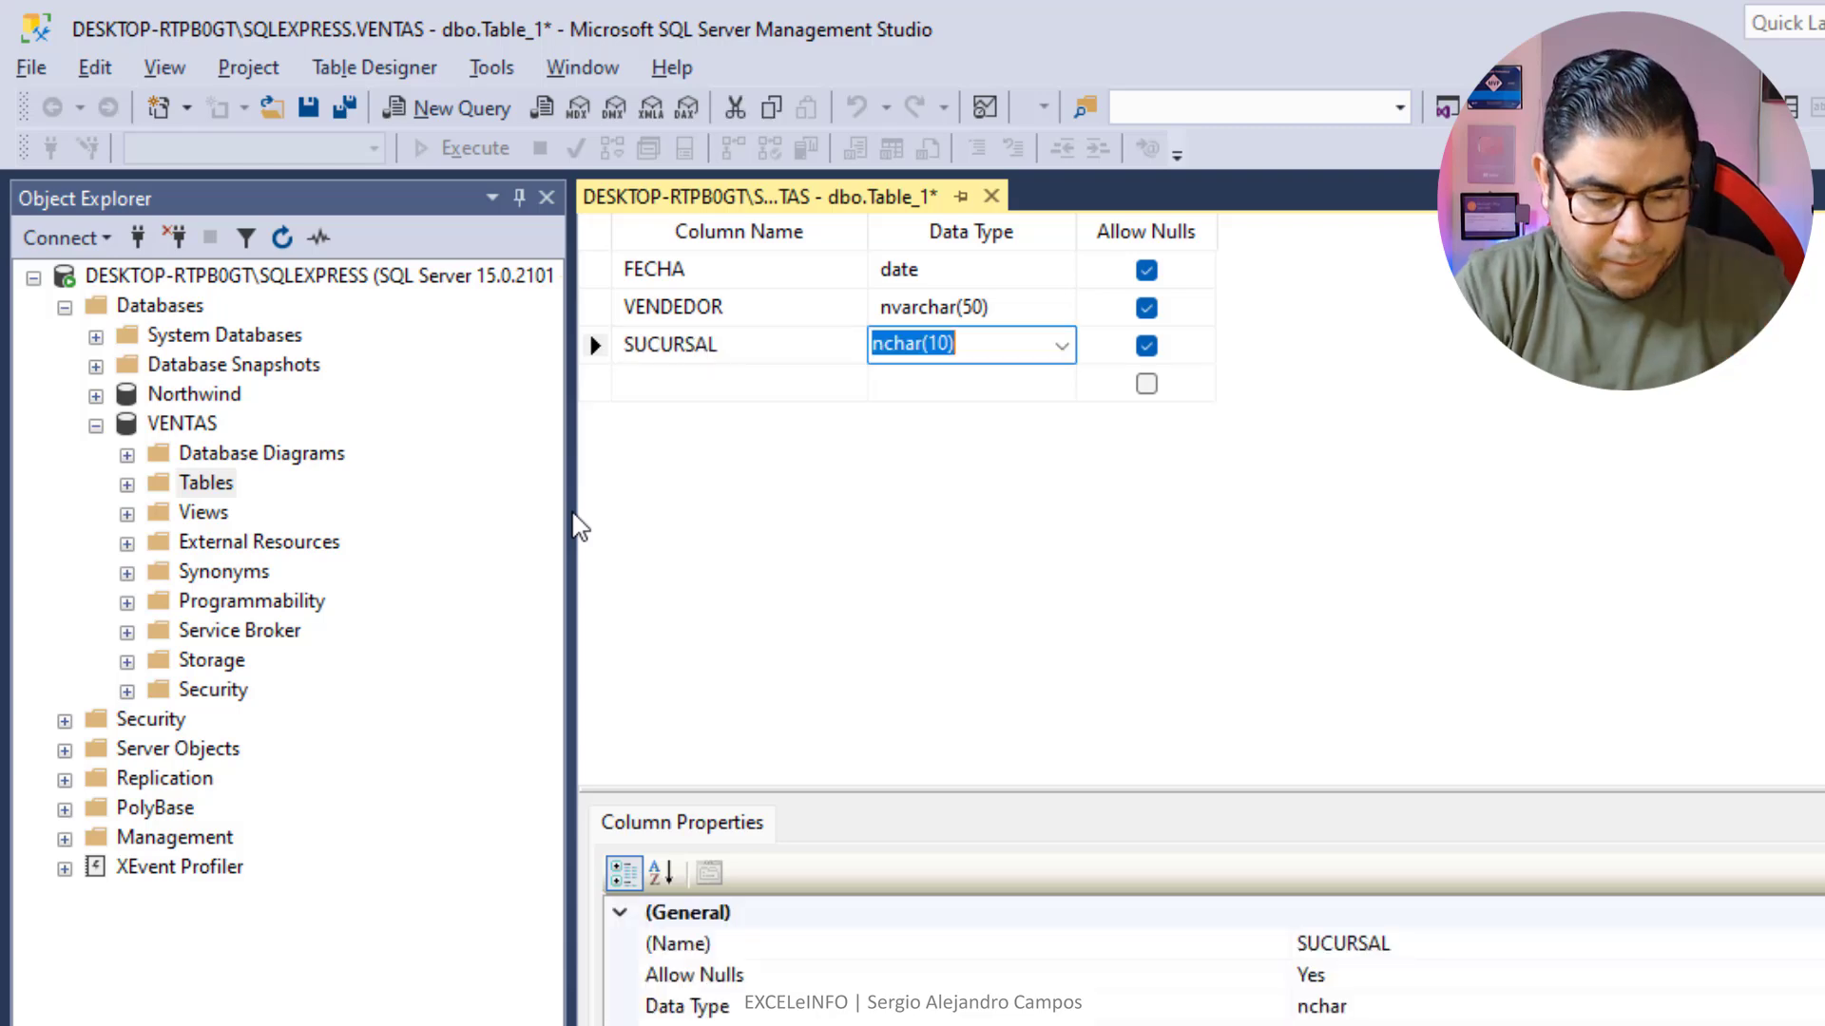
{"action": "type", "text": "NVar"}
{"action": "key", "text": "Tab"}
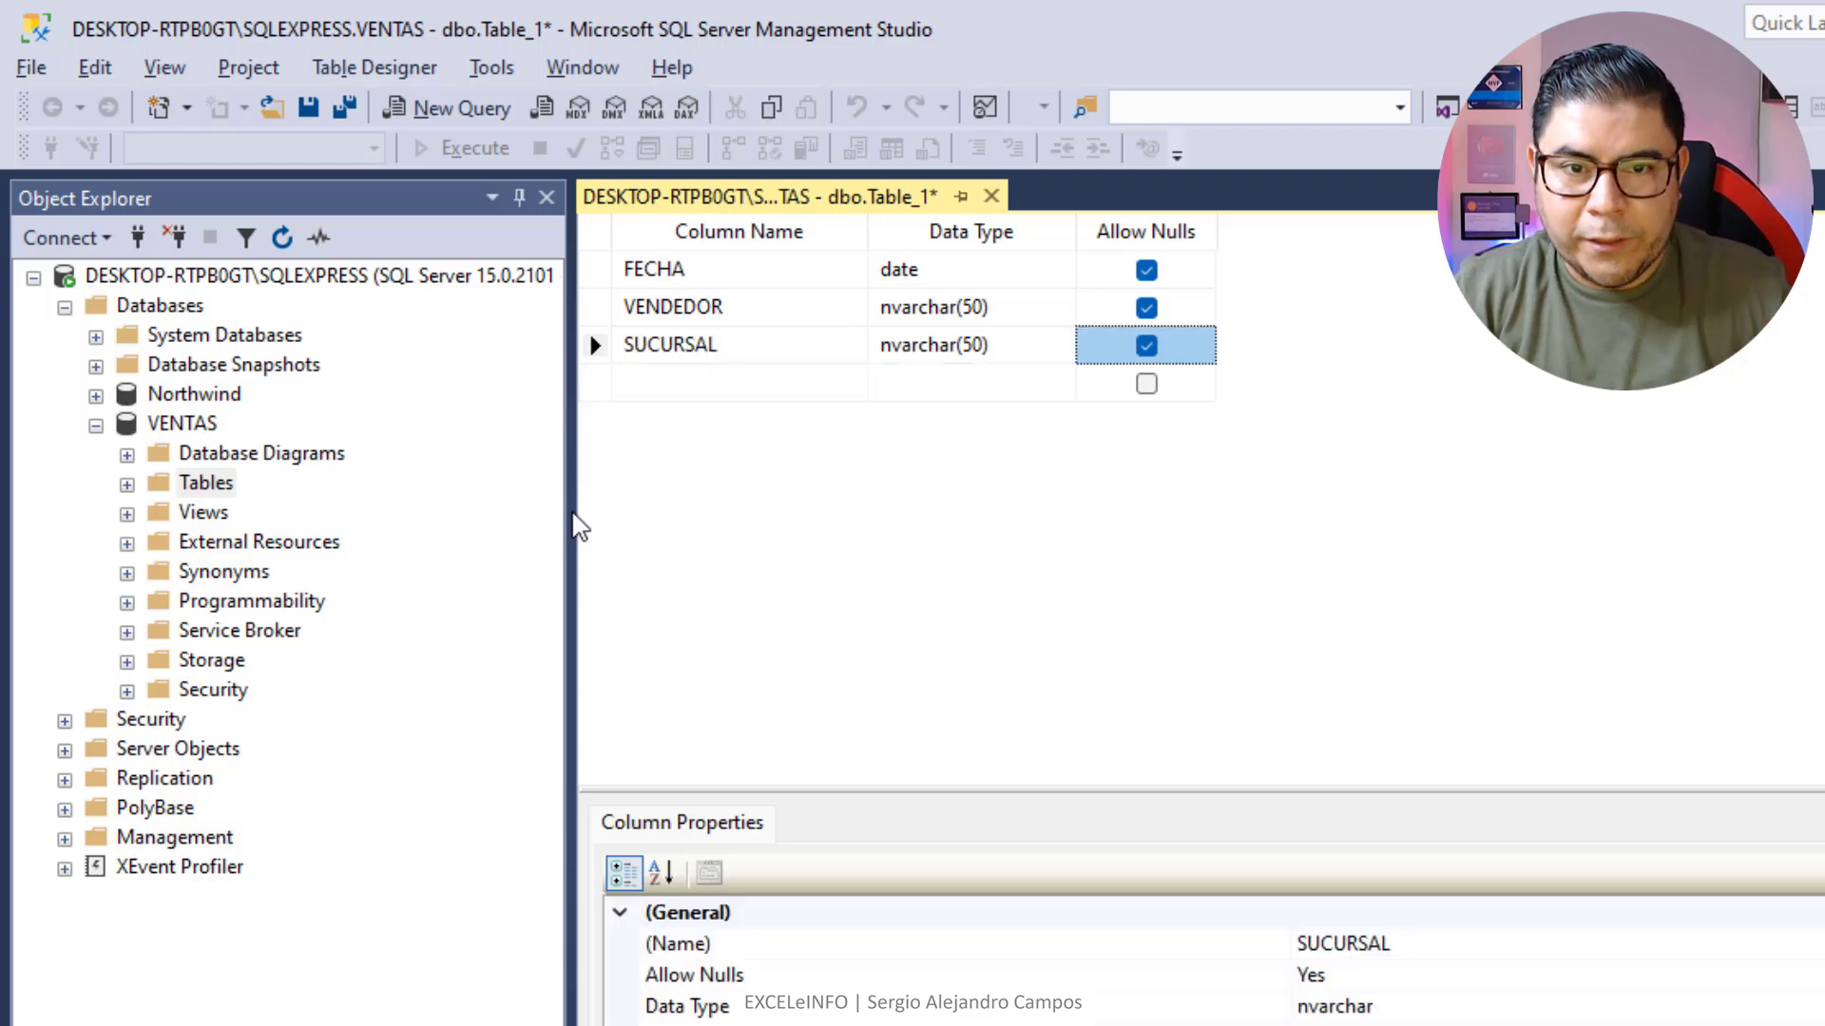
Add a VENTAS column with type int.
{"action": "key", "text": "Tab"}
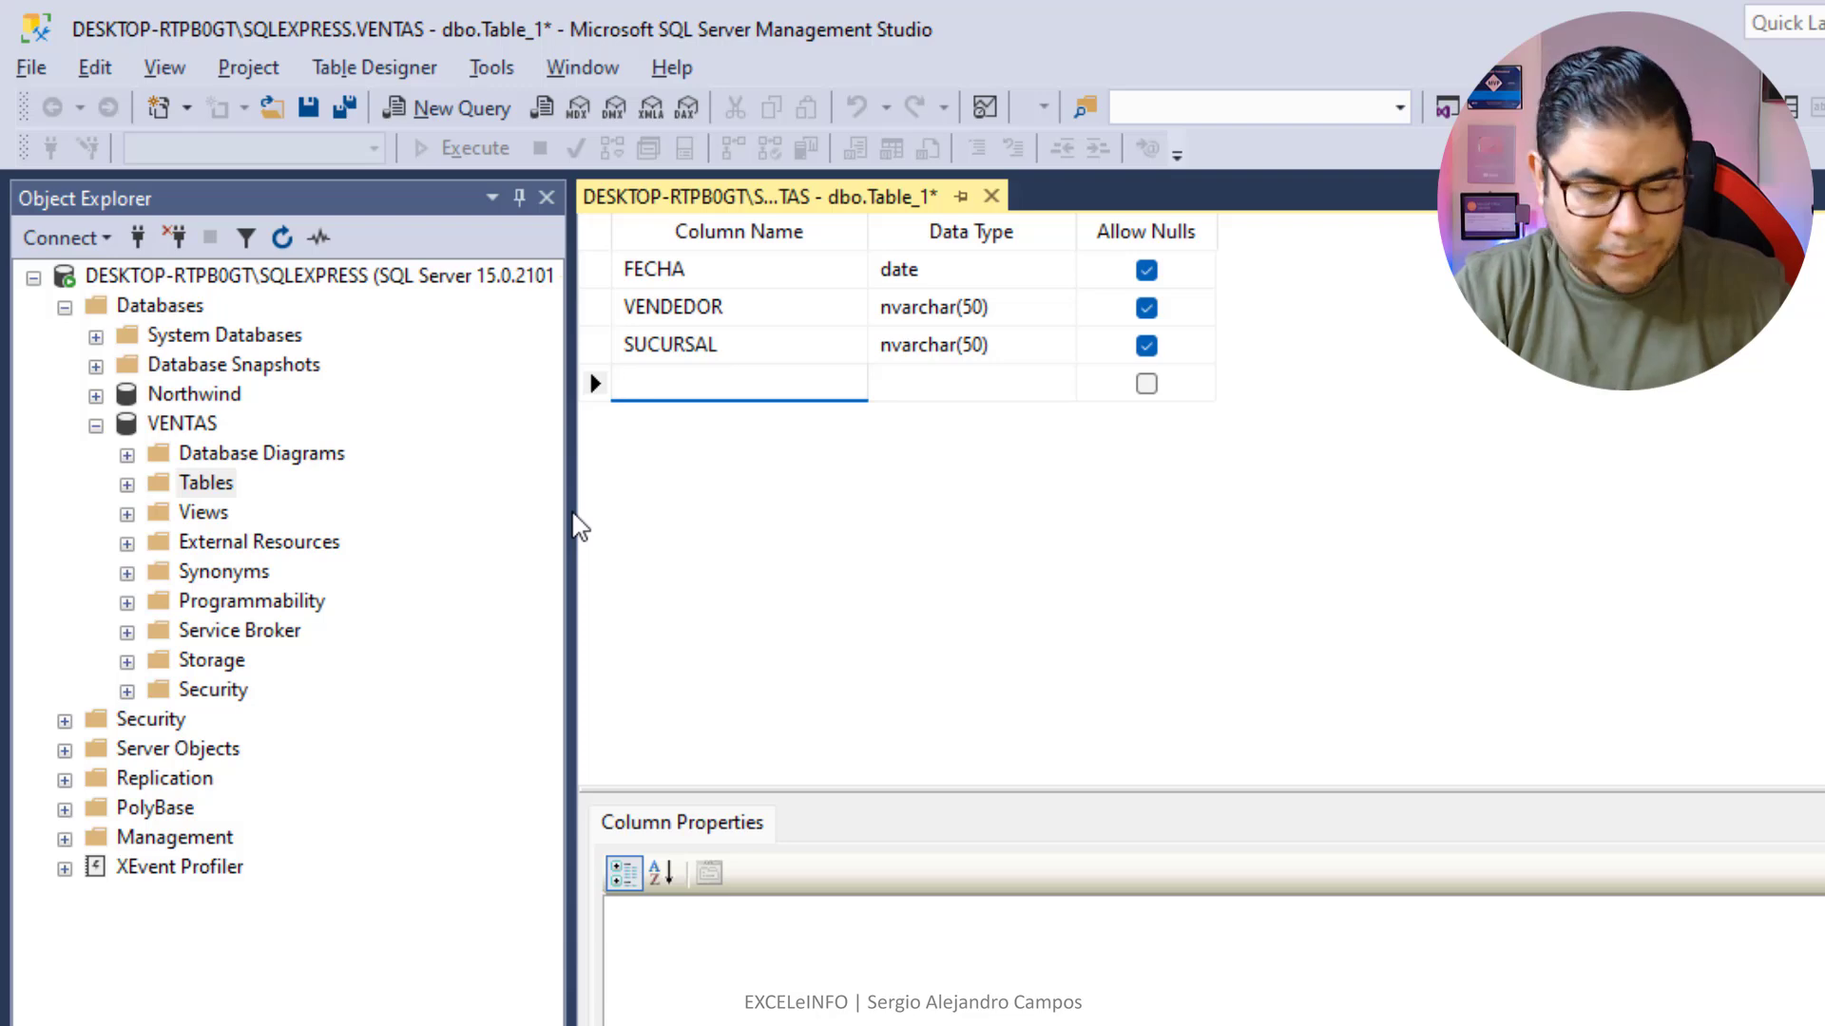
{"action": "type", "text": "VENTAS"}
{"action": "key", "text": "Tab"}
{"action": "type", "text": "int"}
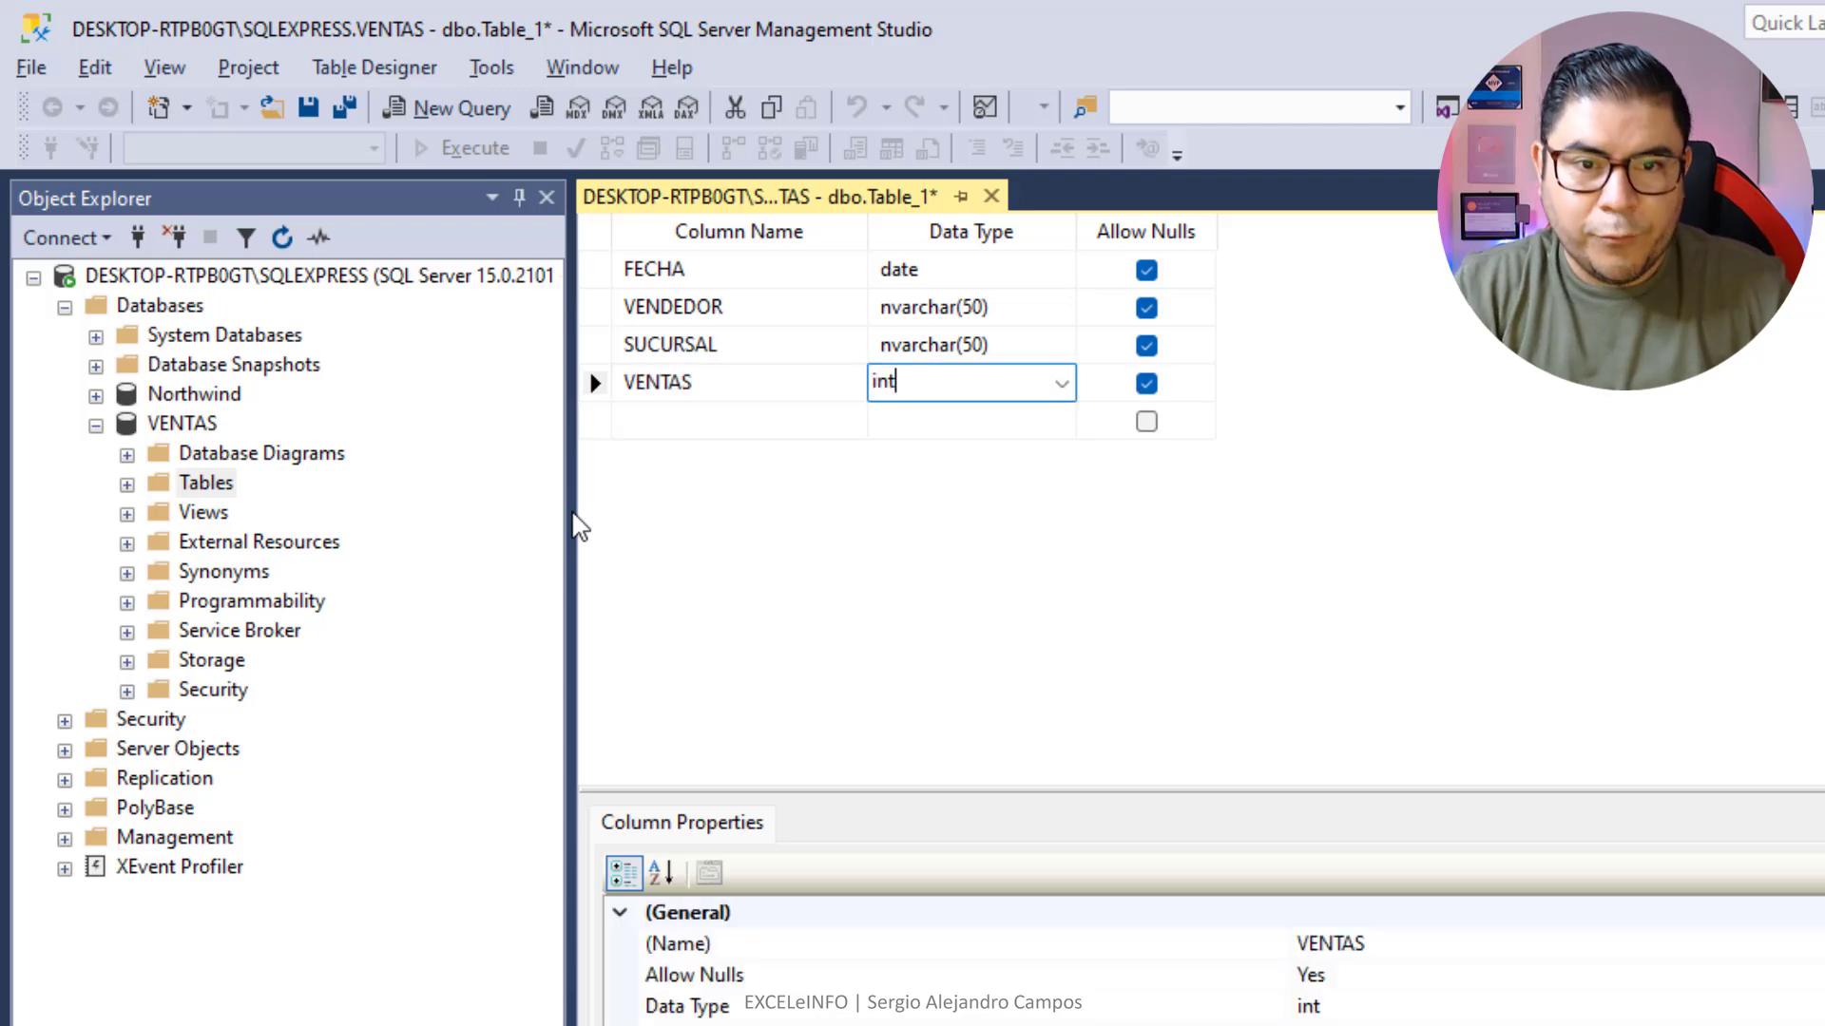
{"action": "key", "text": "Tab"}
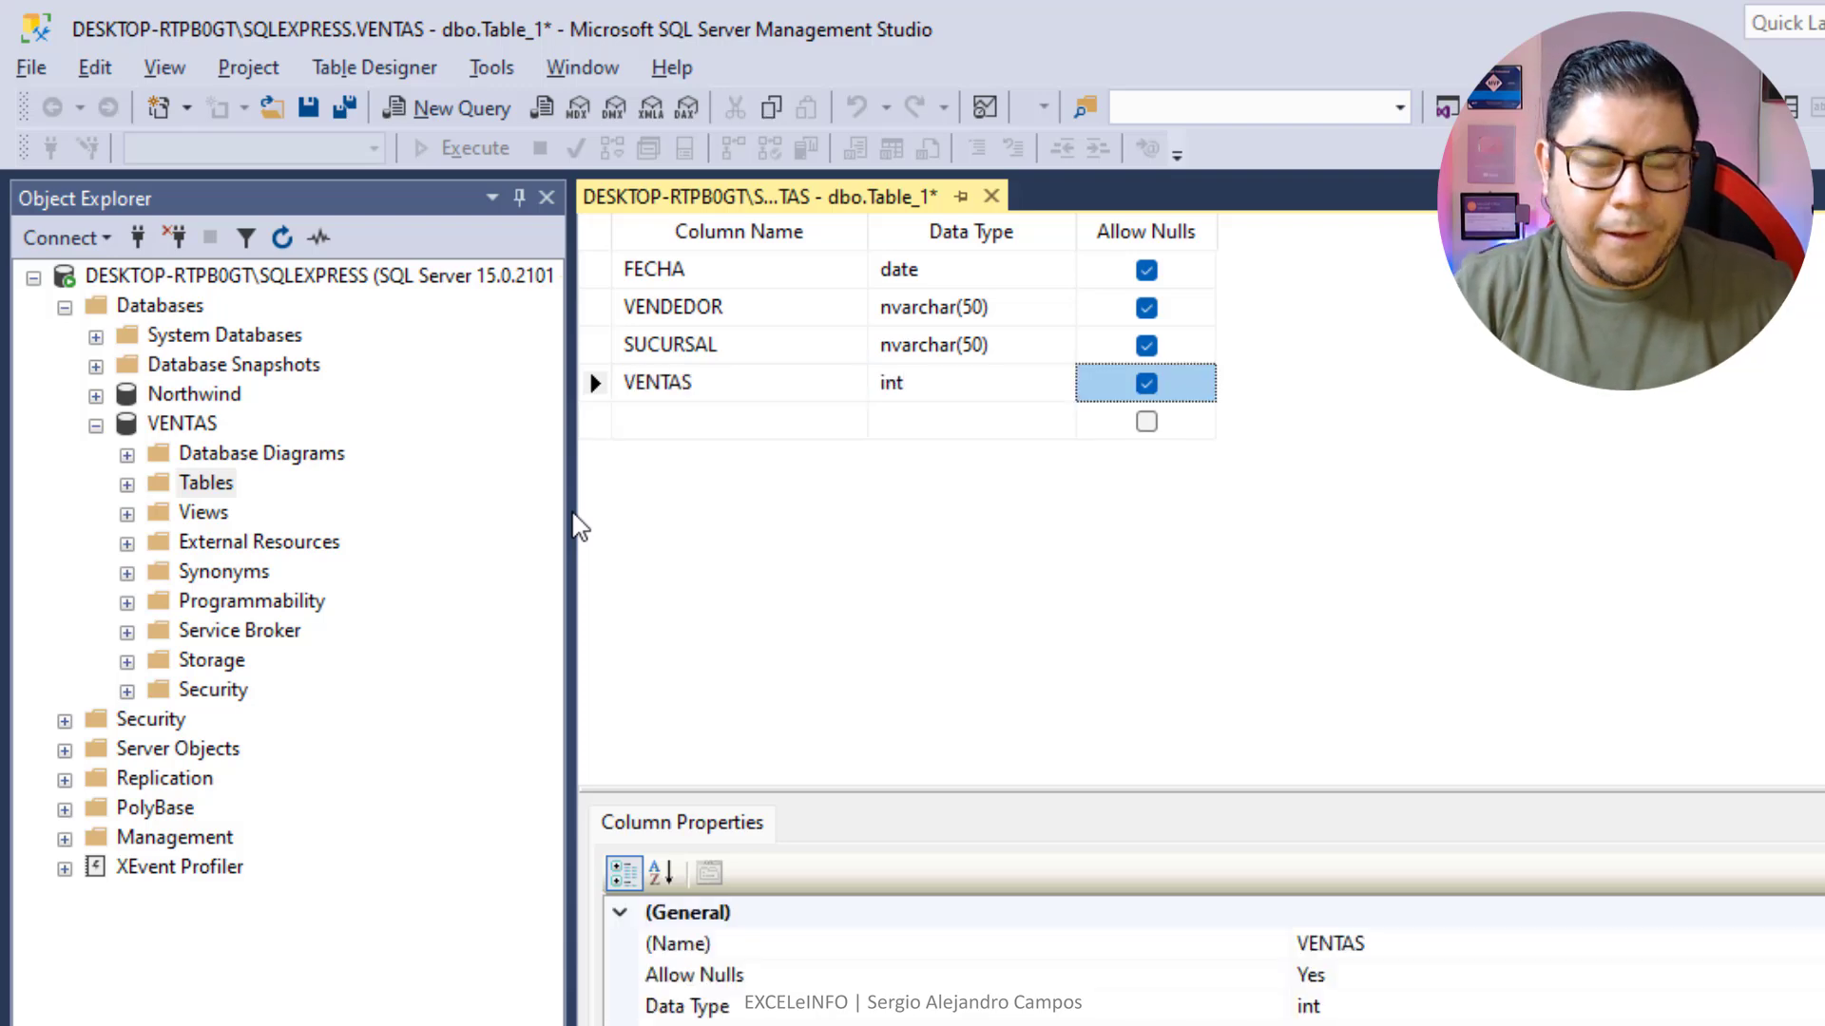
{"action": "key", "text": "shift+Tab"}
{"action": "key", "text": "shift+Tab"}
{"action": "key", "text": "Up"}
{"action": "key", "text": "Up"}
{"action": "key", "text": "Up"}
{"action": "key", "text": "Down"}
{"action": "key", "text": "Down"}
{"action": "key", "text": "Down"}
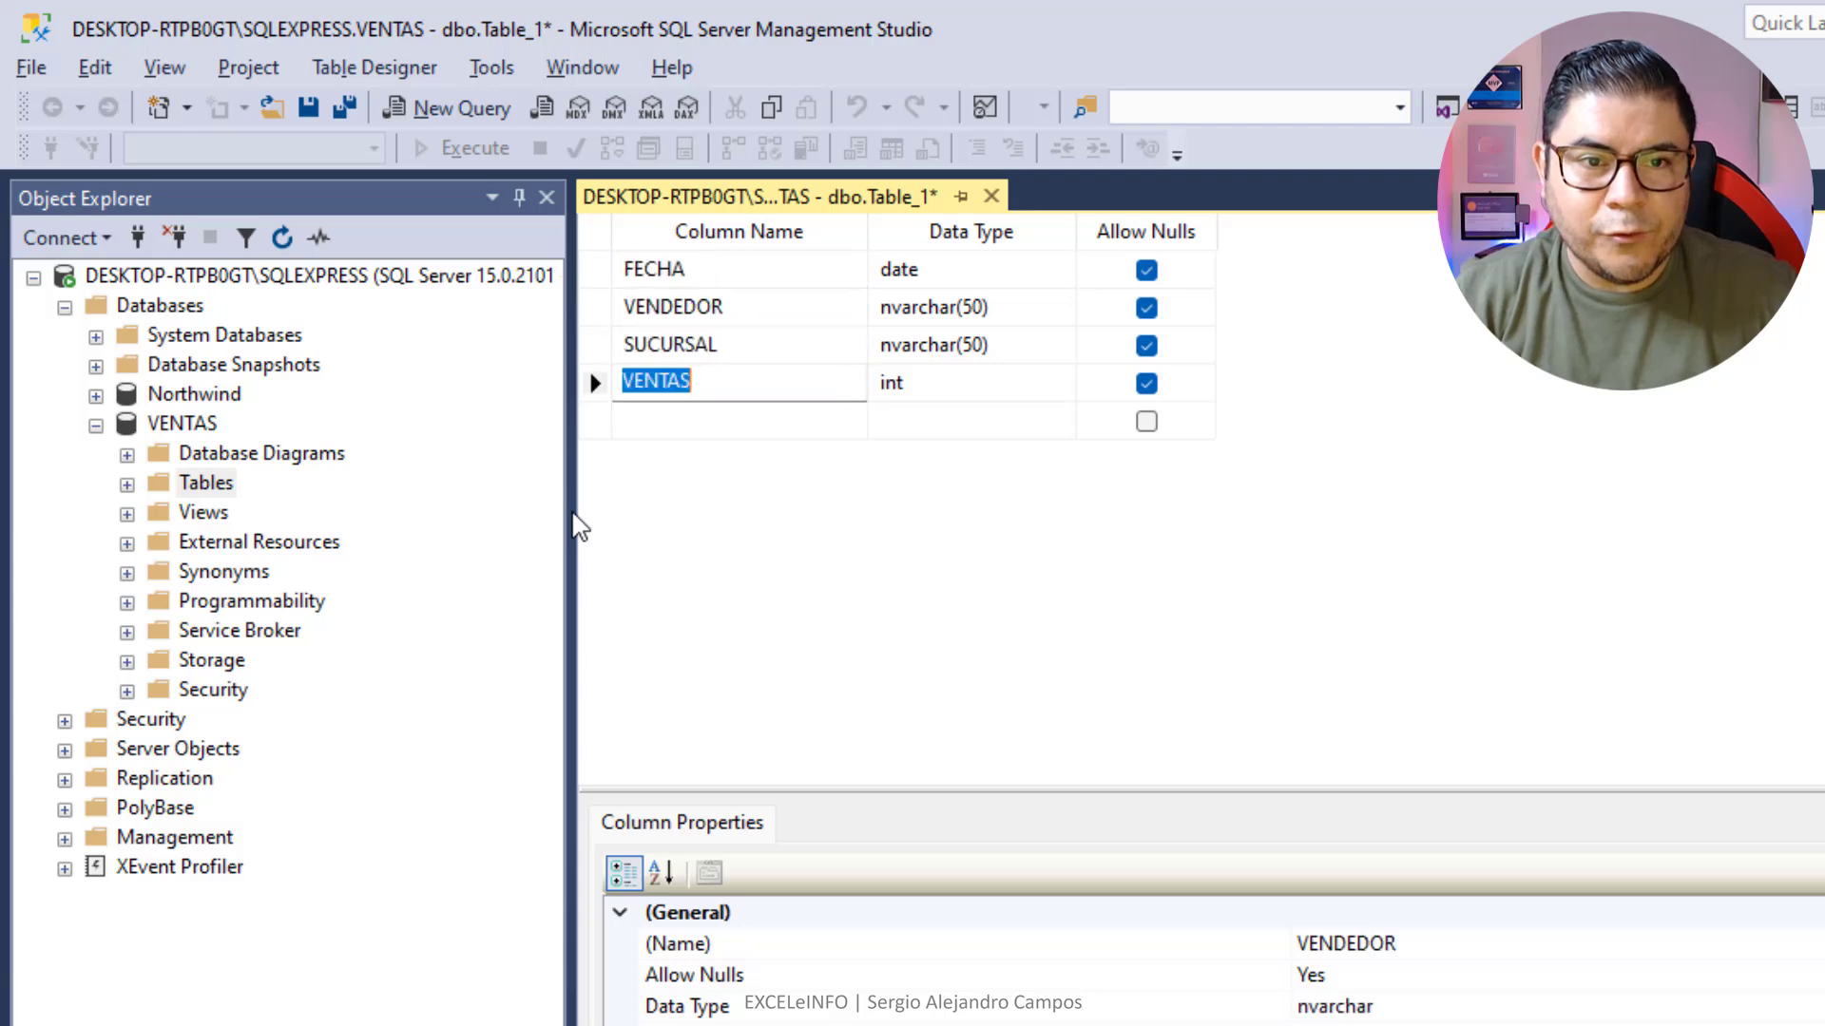
{"action": "key", "text": "Down"}
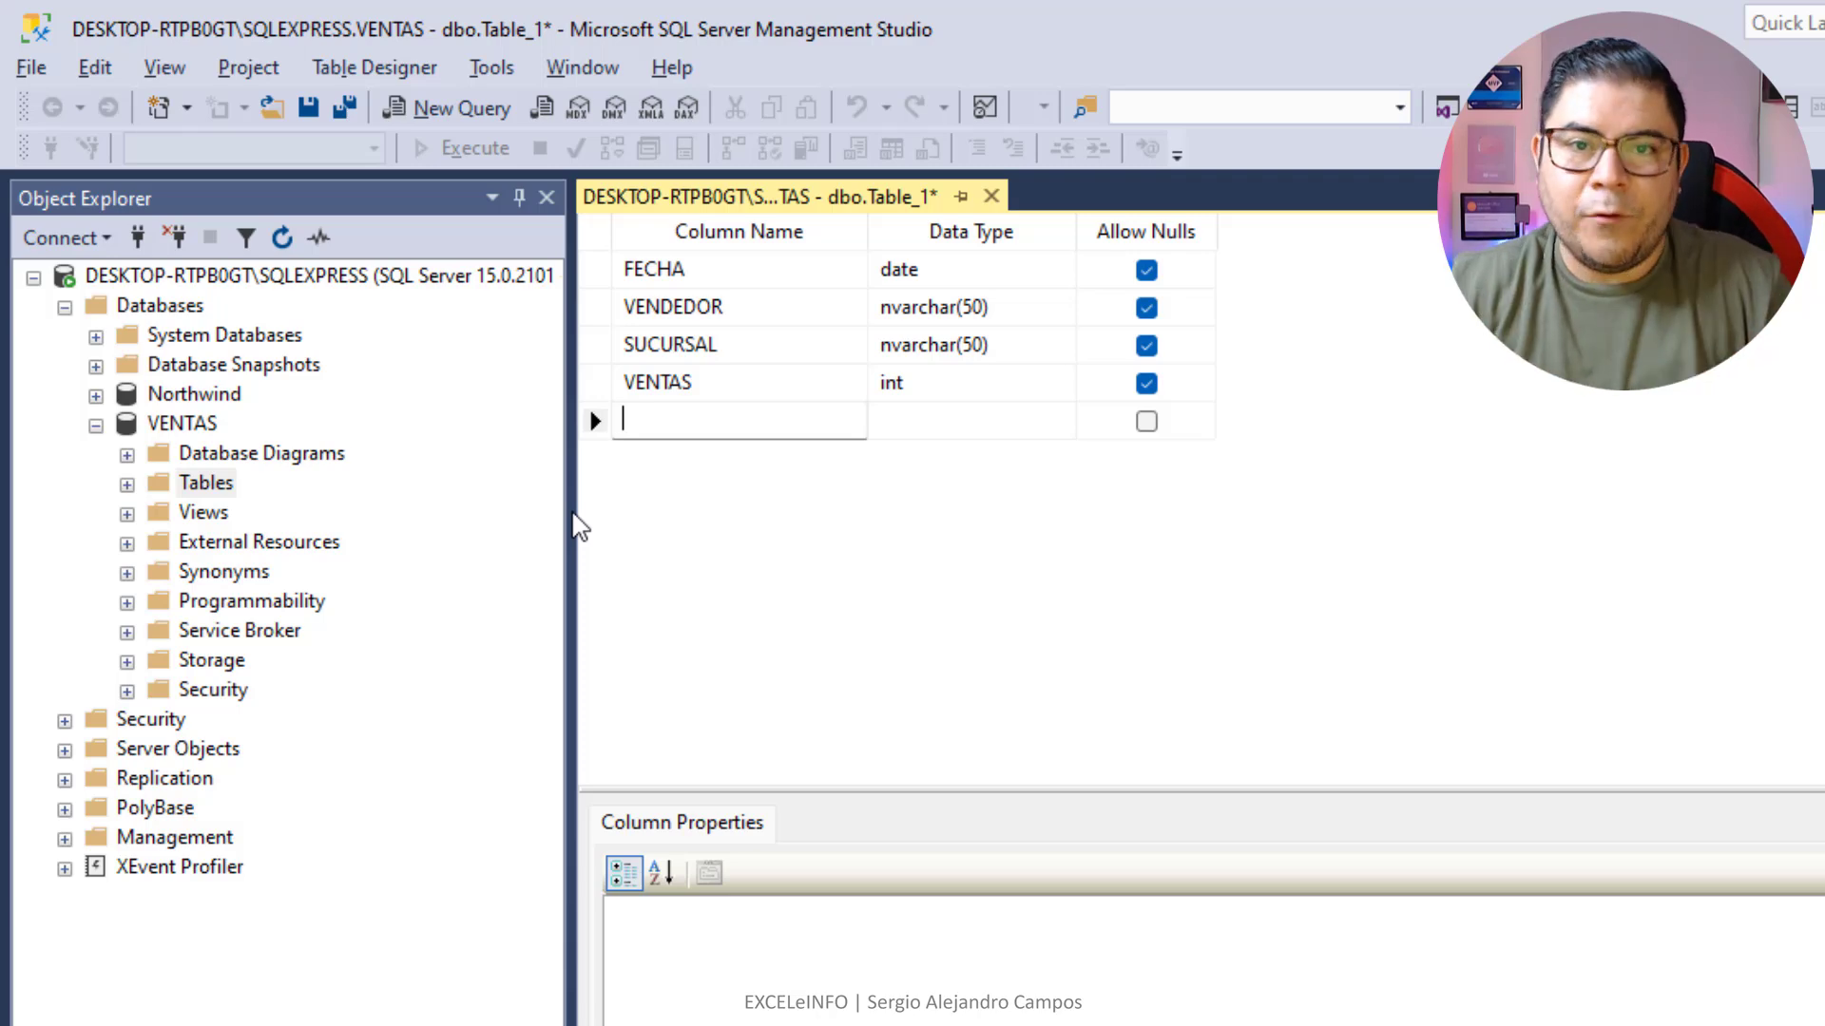
Save the table design under the name VentasPorMes.
{"action": "left_click", "coordinate": [309, 109]}
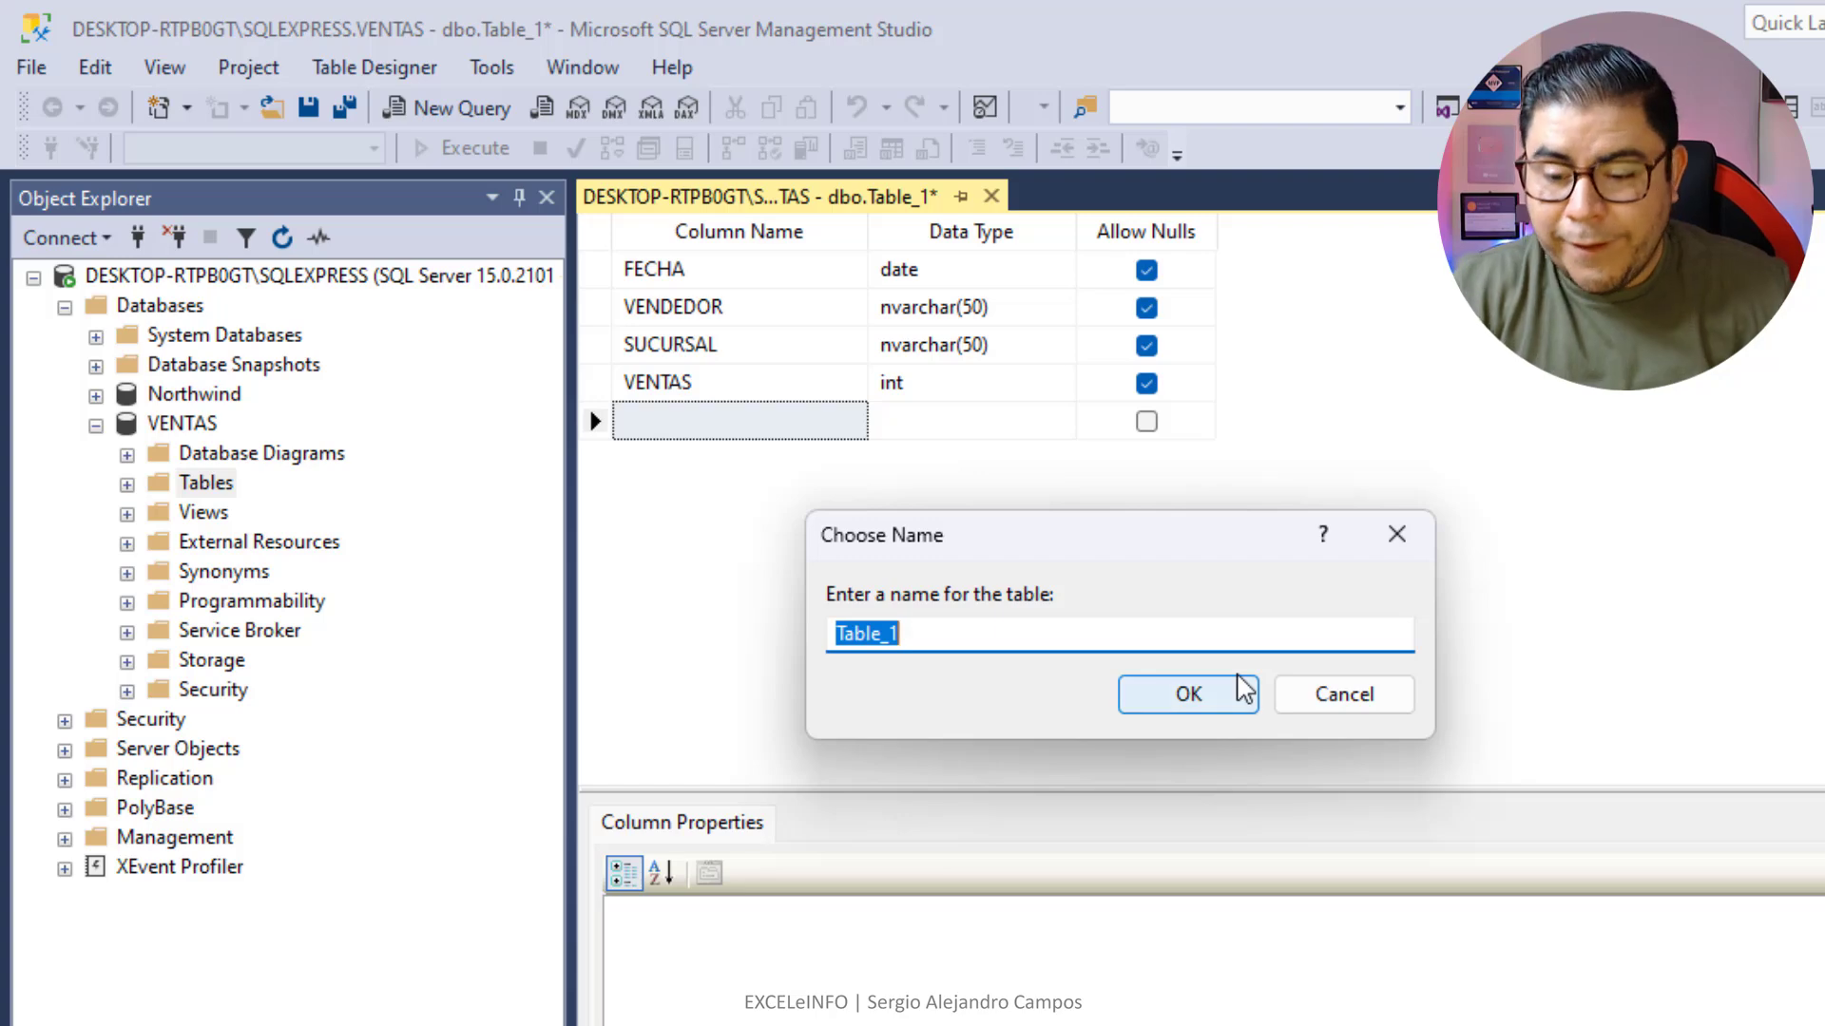
{"action": "type", "text": "Me"}
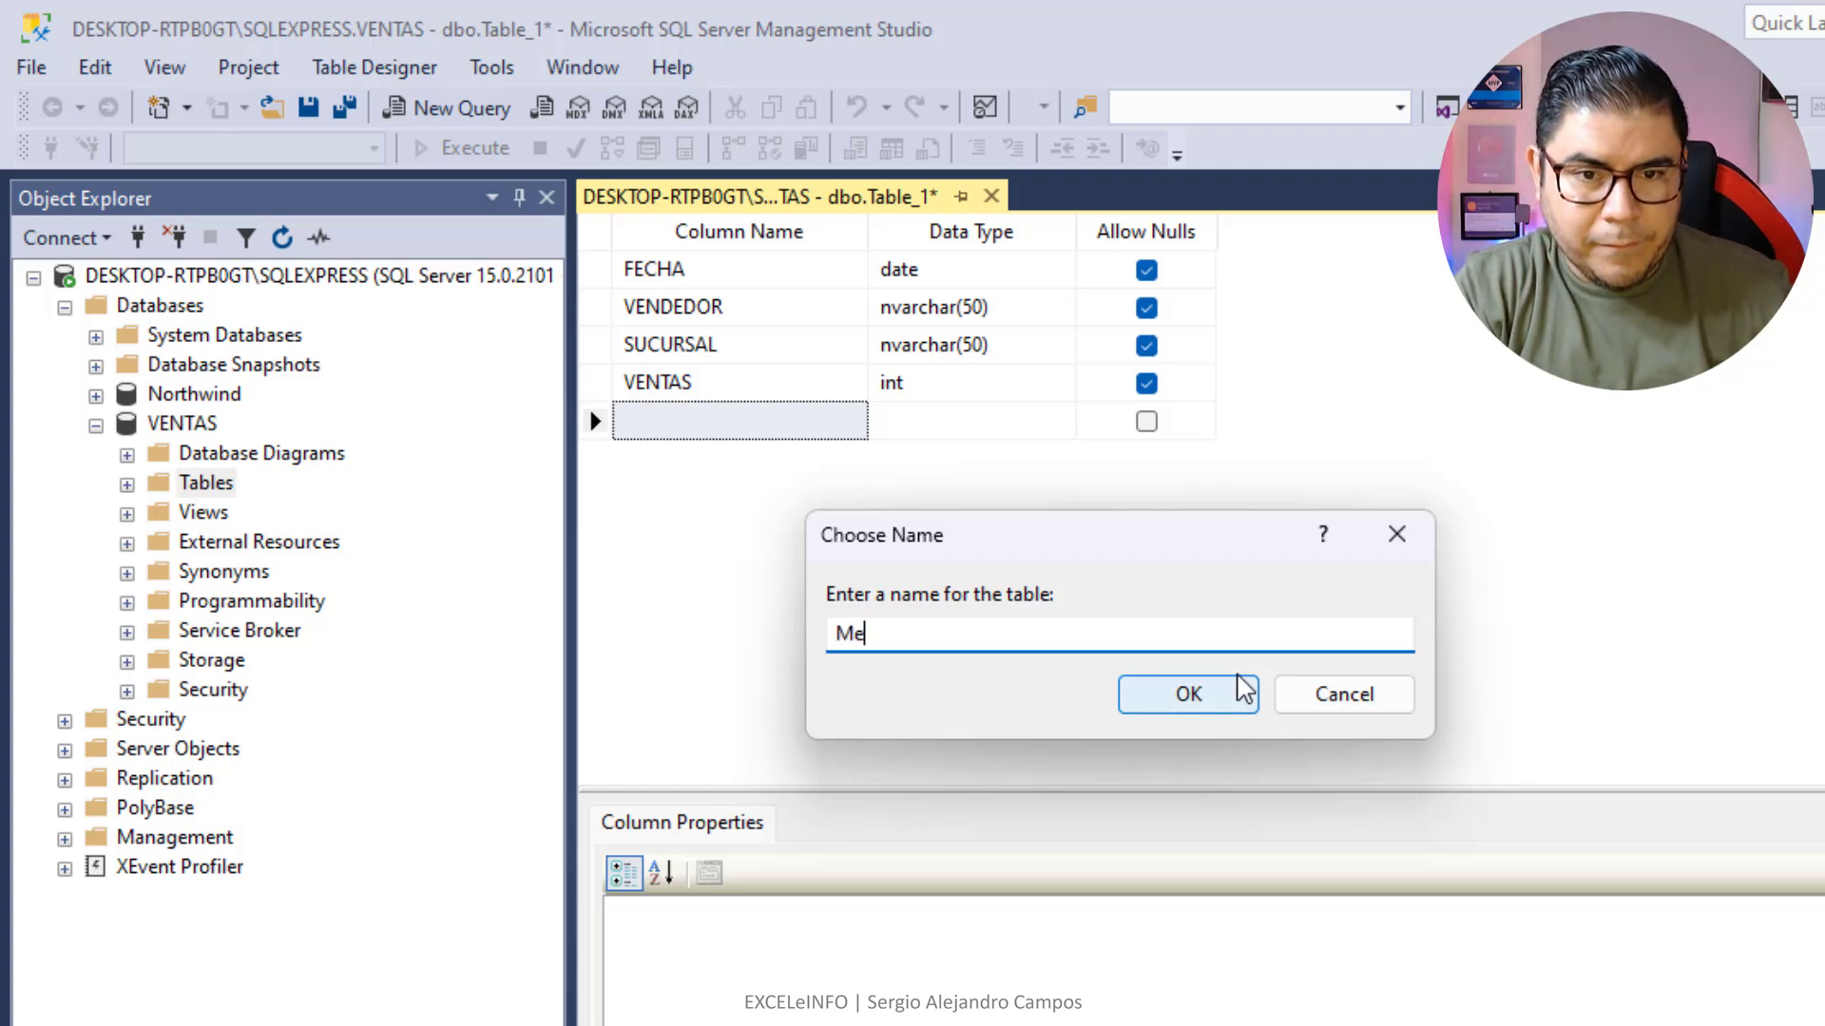
{"action": "key", "text": "BackSpace"}
{"action": "key", "text": "BackSpace"}
{"action": "type", "text": "VentasP"}
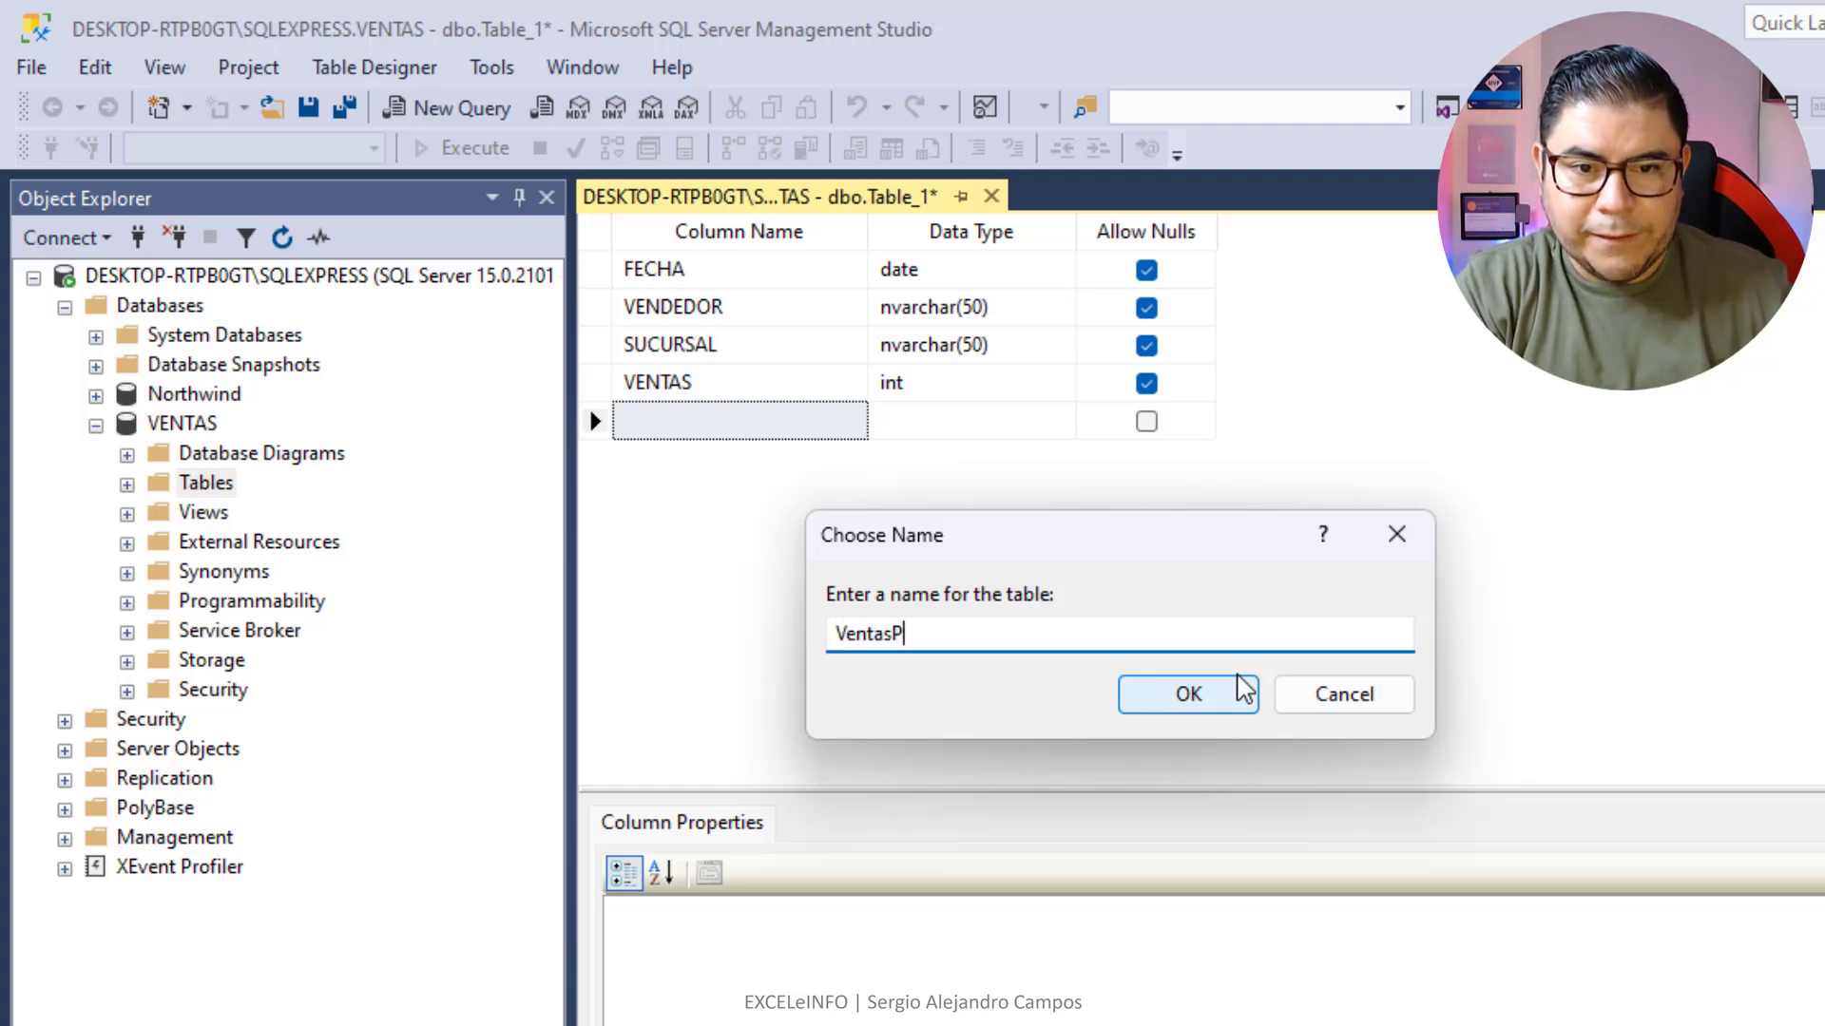
{"action": "type", "text": "orMes"}
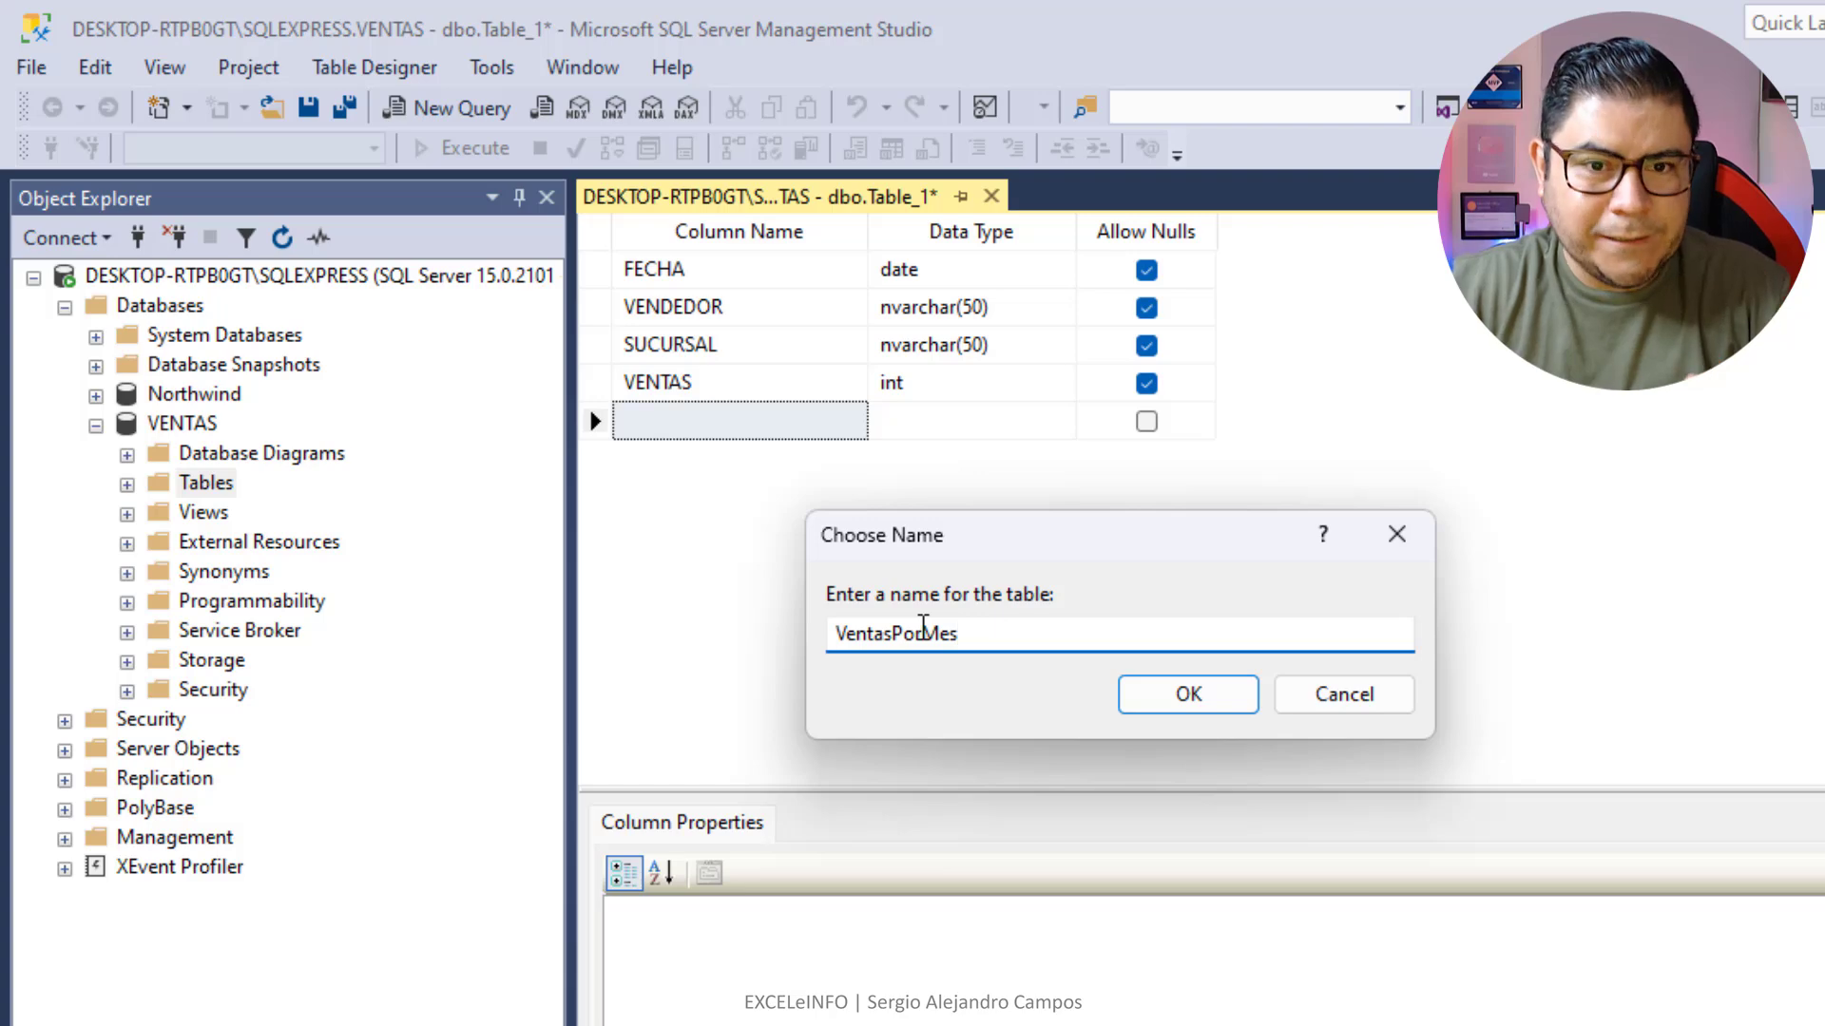
{"action": "left_click", "coordinate": [1184, 695]}
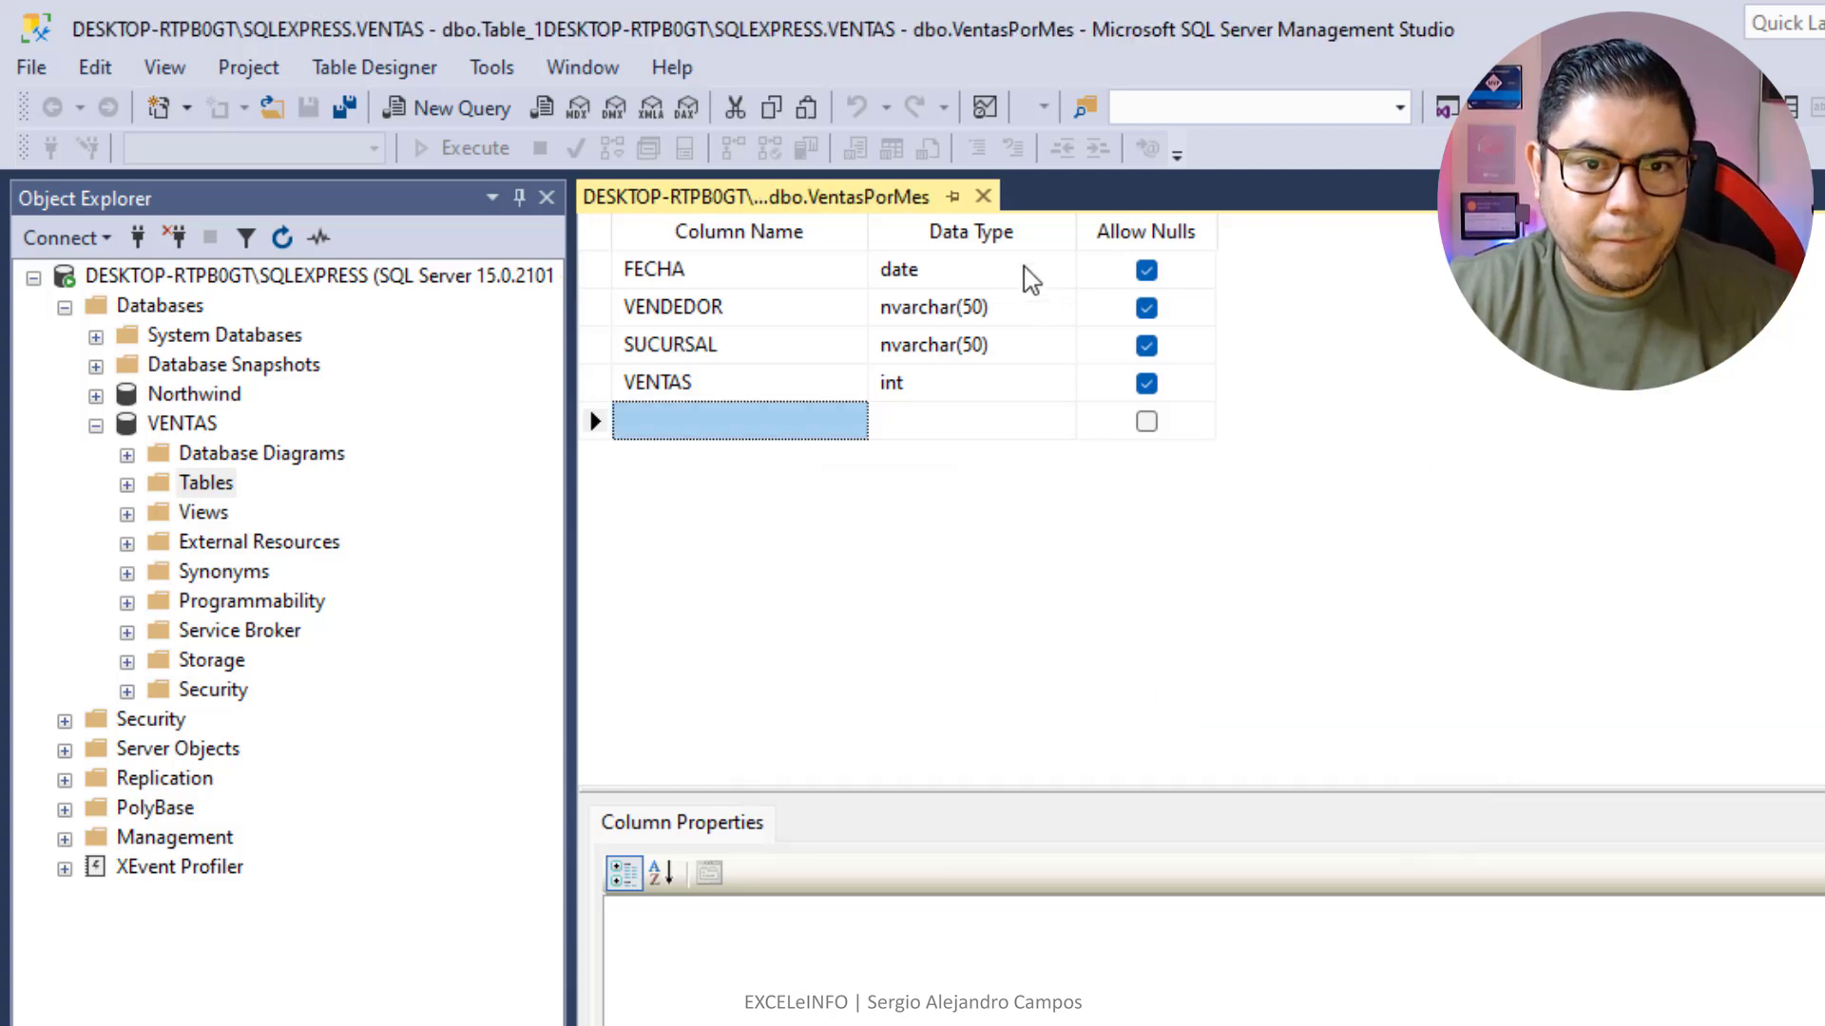
Close the designer and select dbo.VentasPorMes under the VENTAS Tables folder.
{"action": "left_click", "coordinate": [983, 196]}
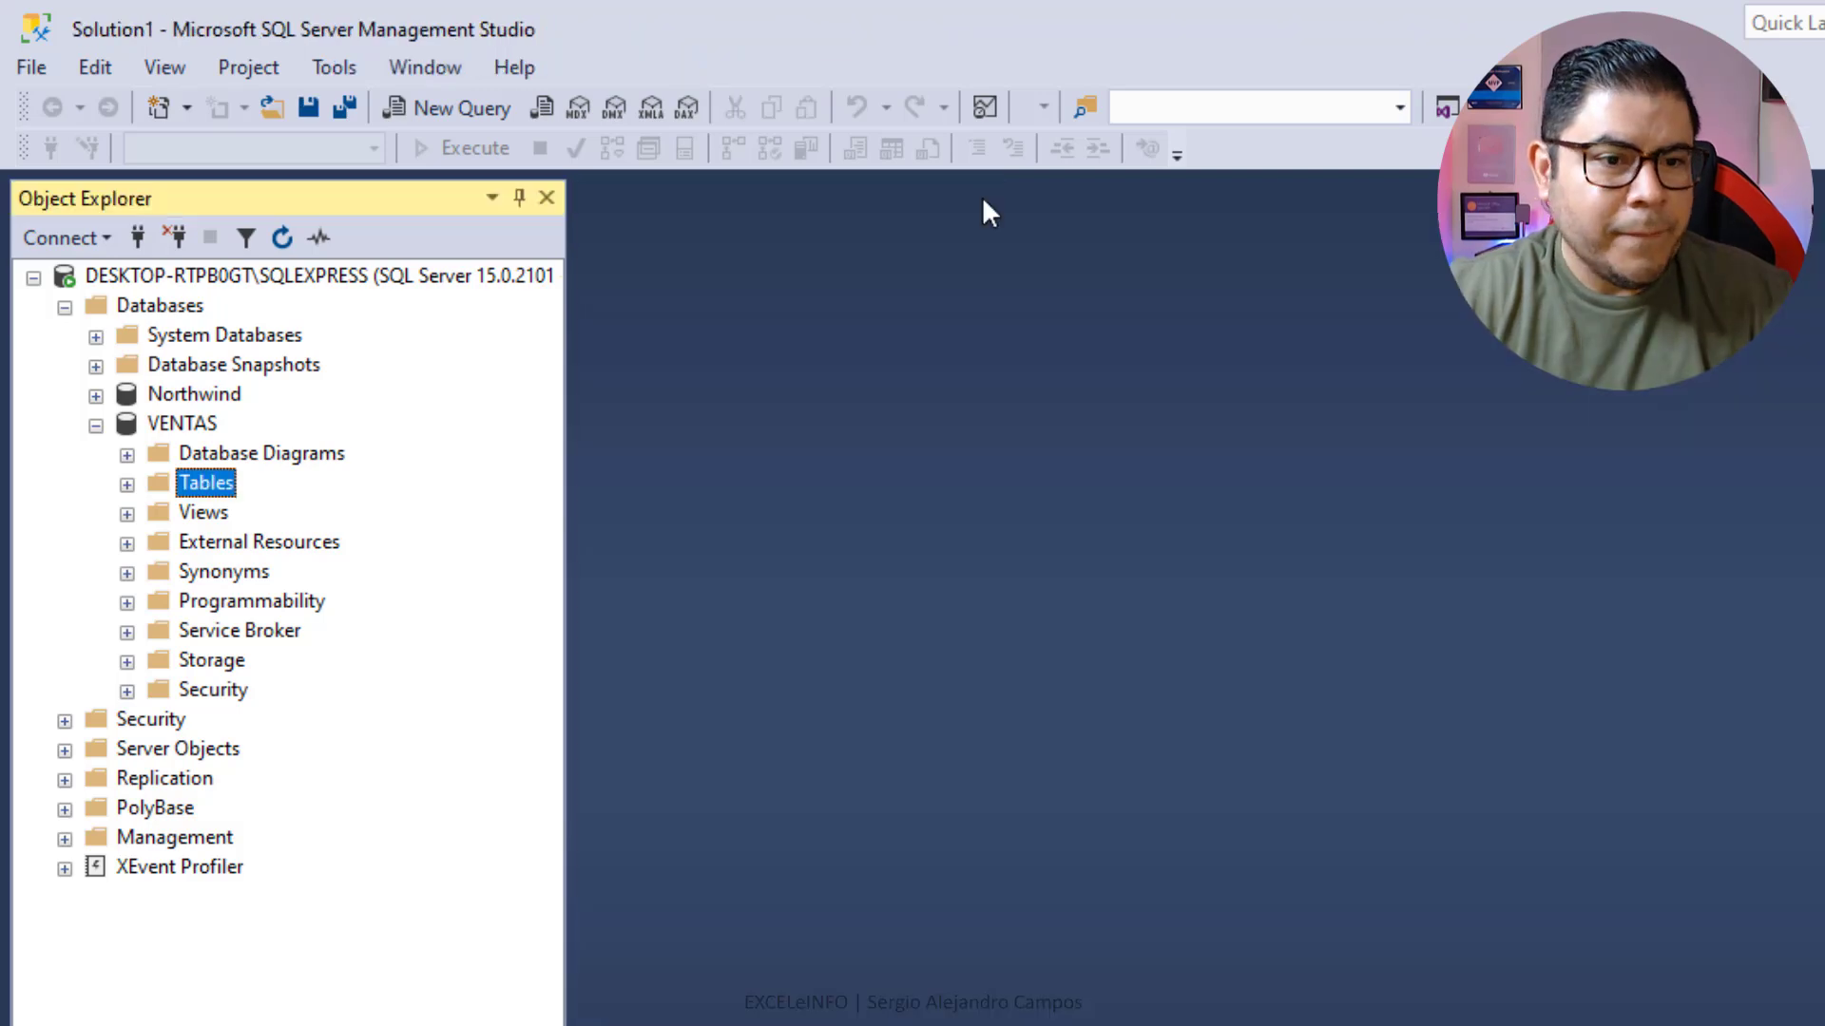
{"action": "left_click", "coordinate": [126, 485]}
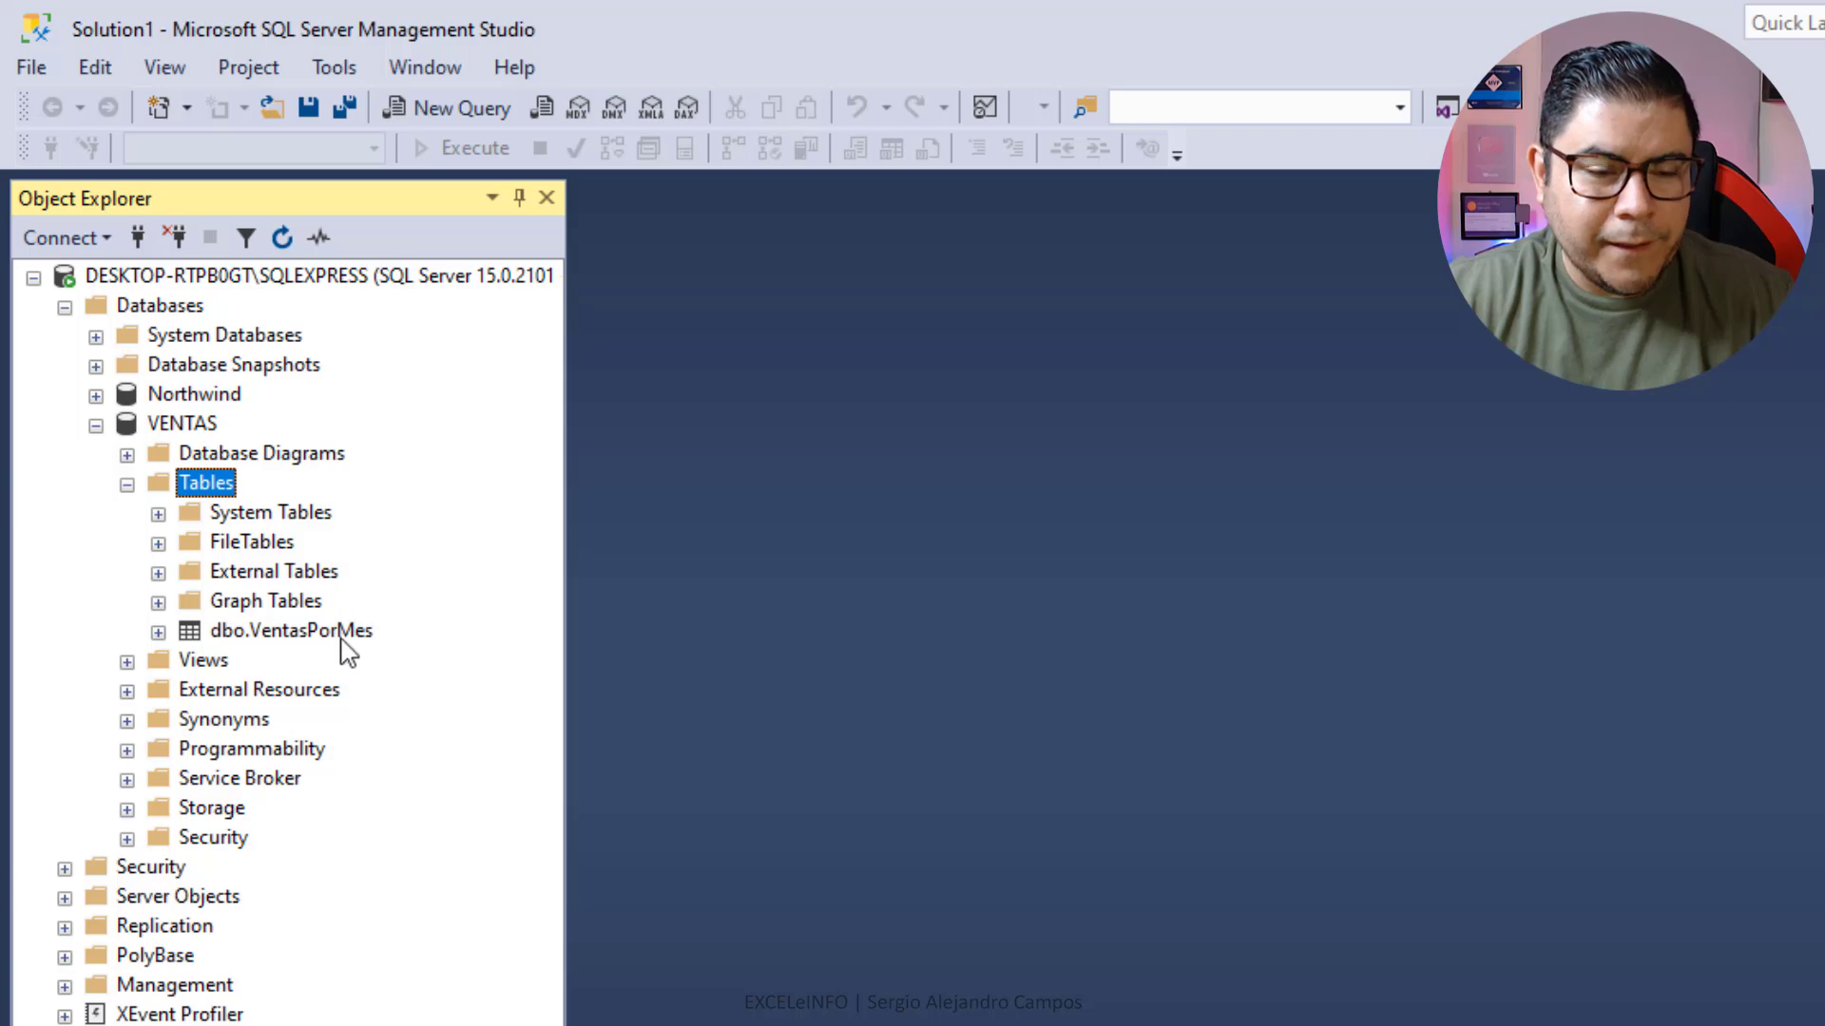
{"action": "left_click", "coordinate": [341, 635]}
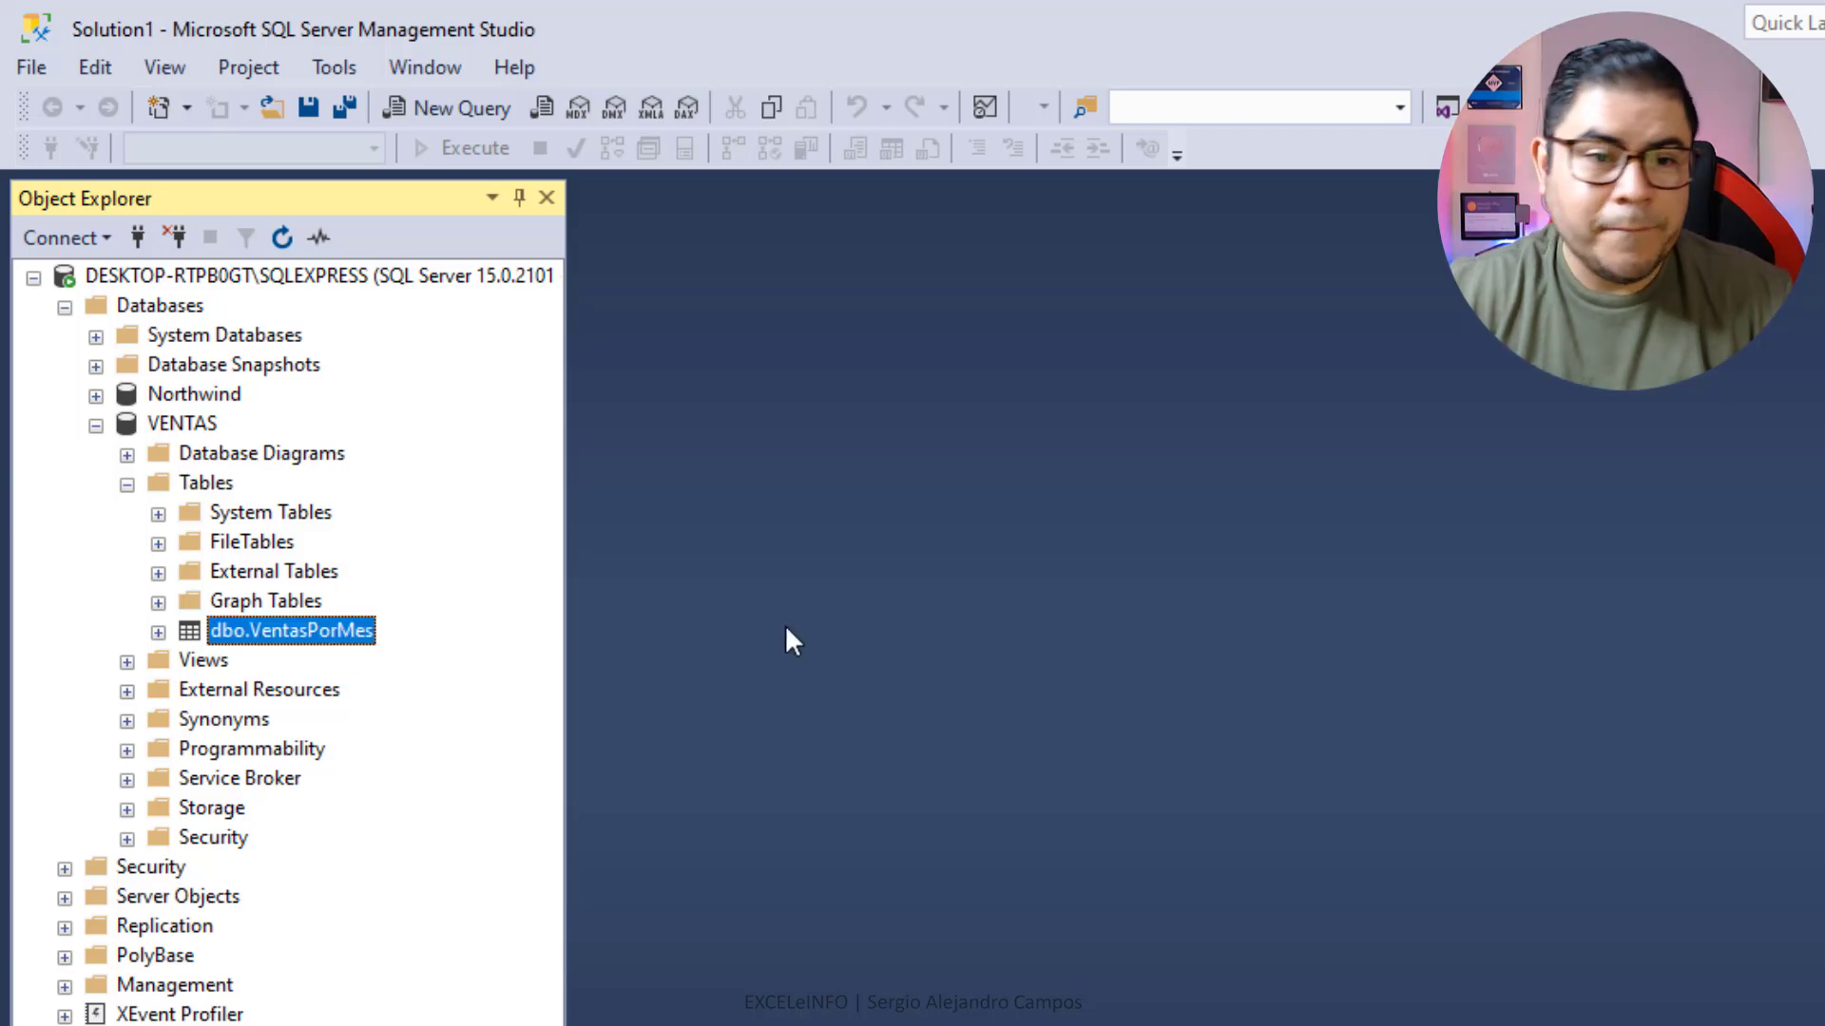
Run Select Top 1000 Rows on dbo.VentasPorMes, then return to enero.csv in Excel.
{"action": "right_click", "coordinate": [300, 640]}
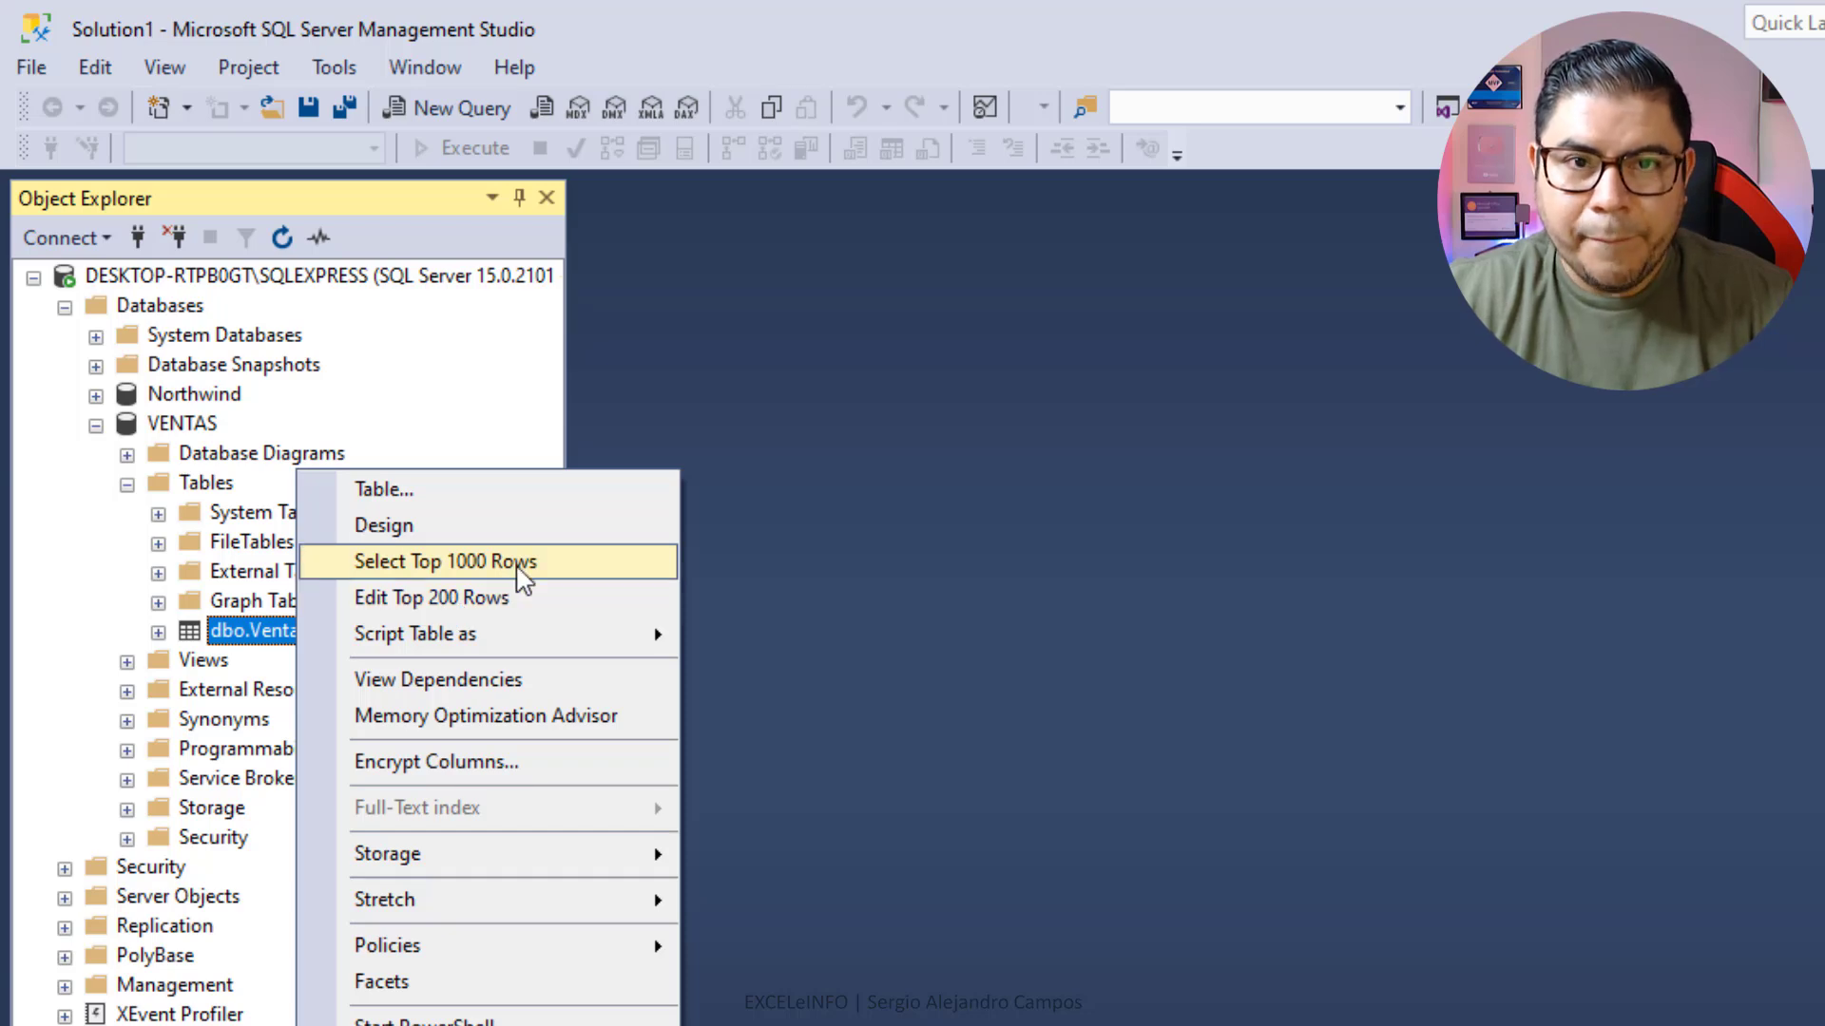
{"action": "left_click", "coordinate": [520, 569]}
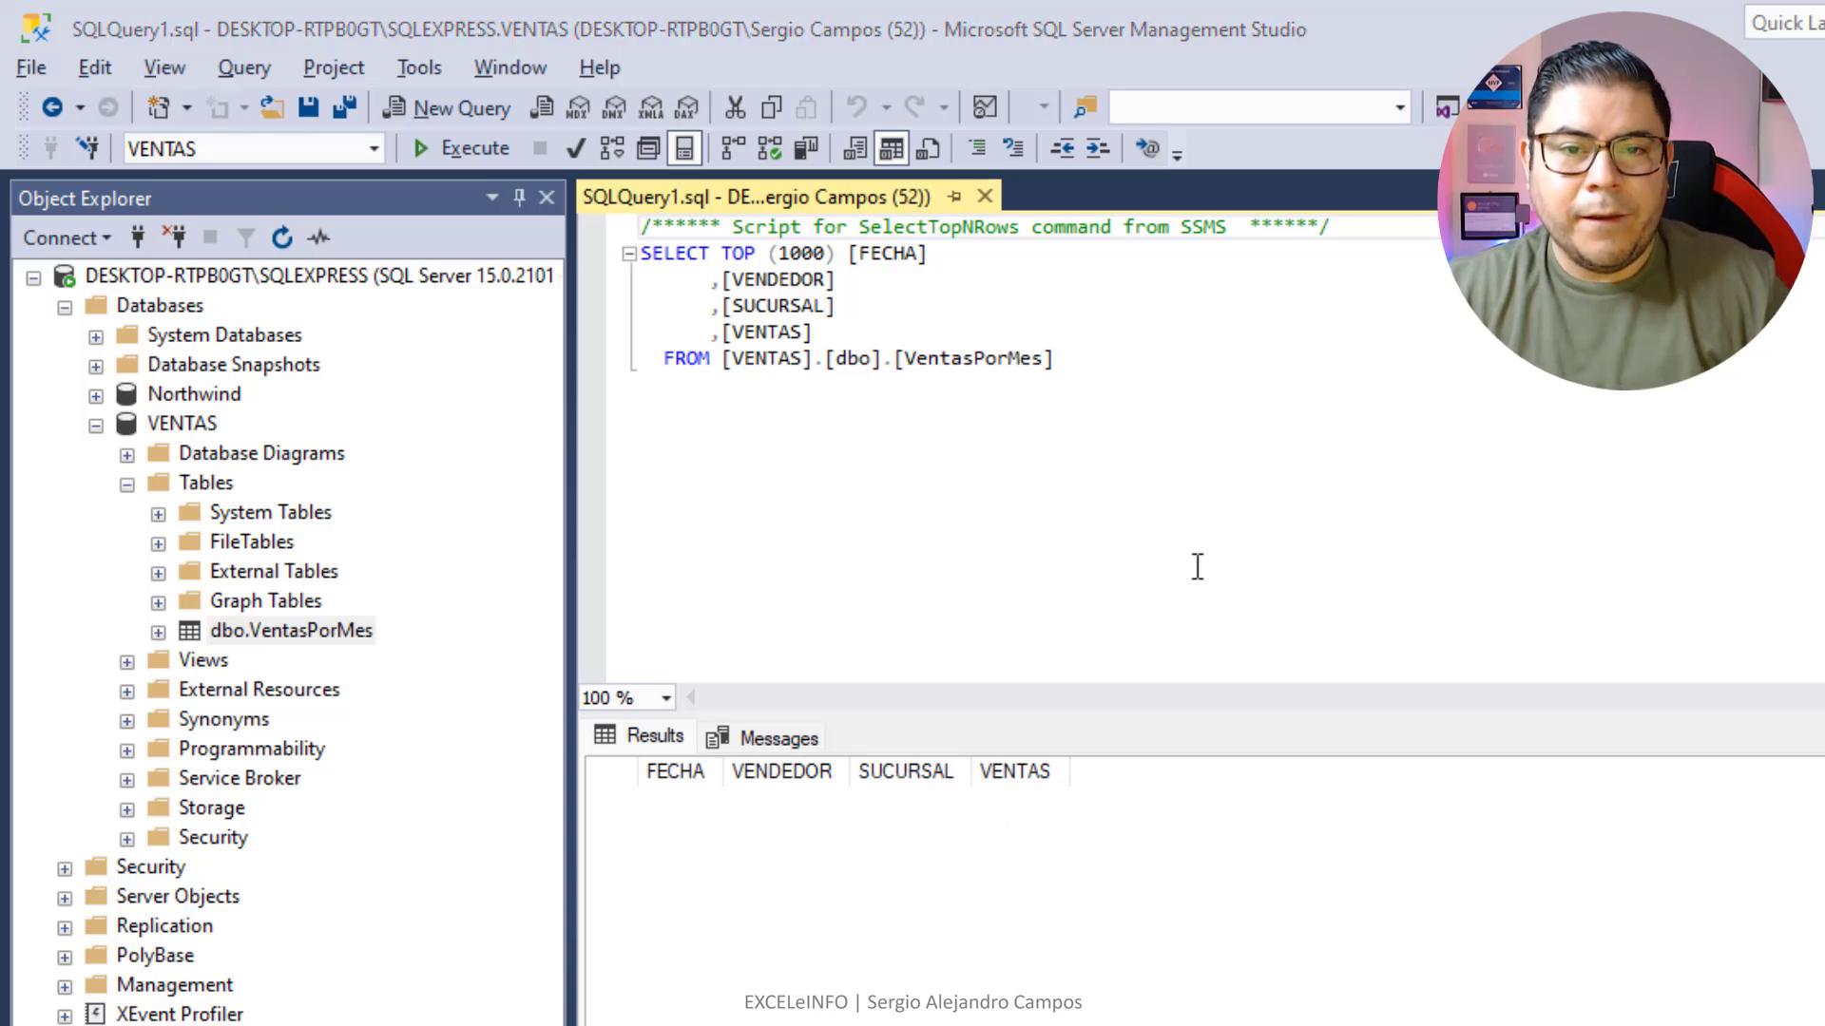
{"action": "key", "text": "alt+Tab"}
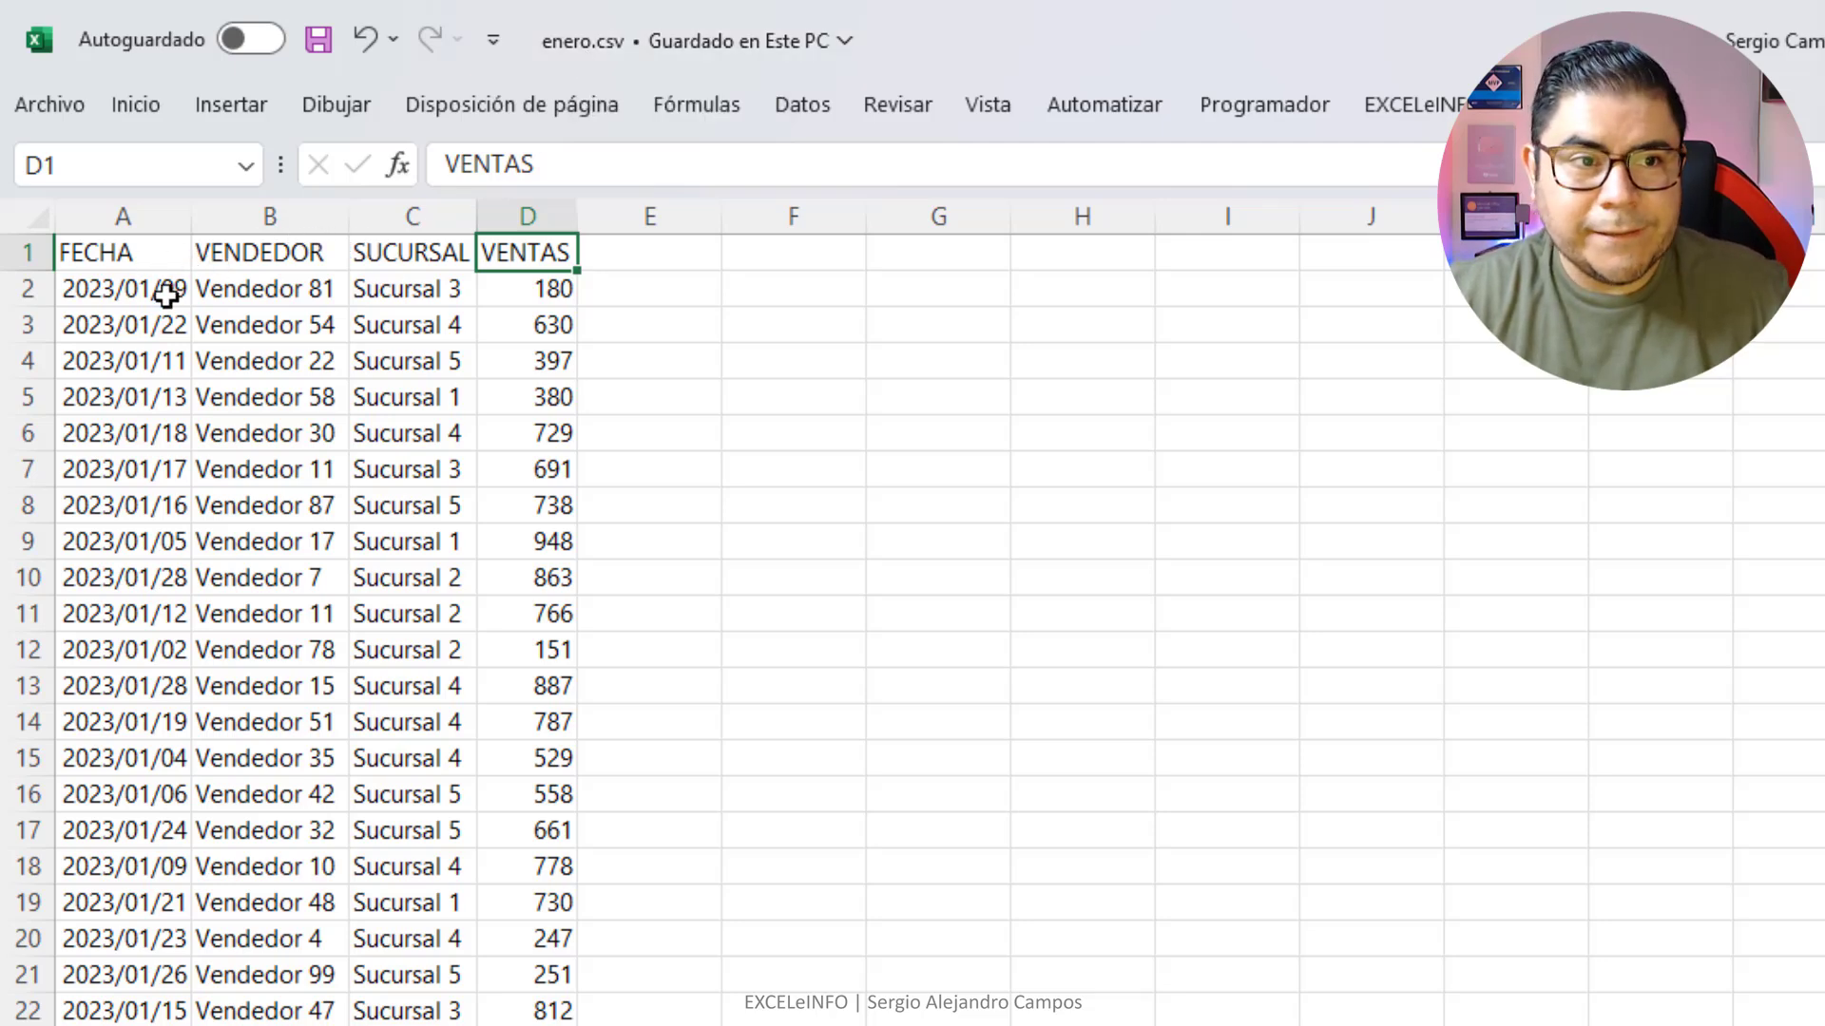
Check the January date values in A2:A7 of enero.csv, then switch back to SQLQuery1 in Management Studio.
{"action": "left_click_drag", "start_coordinate": [155, 288], "coordinate": [155, 468]}
{"action": "left_click", "coordinate": [164, 295]}
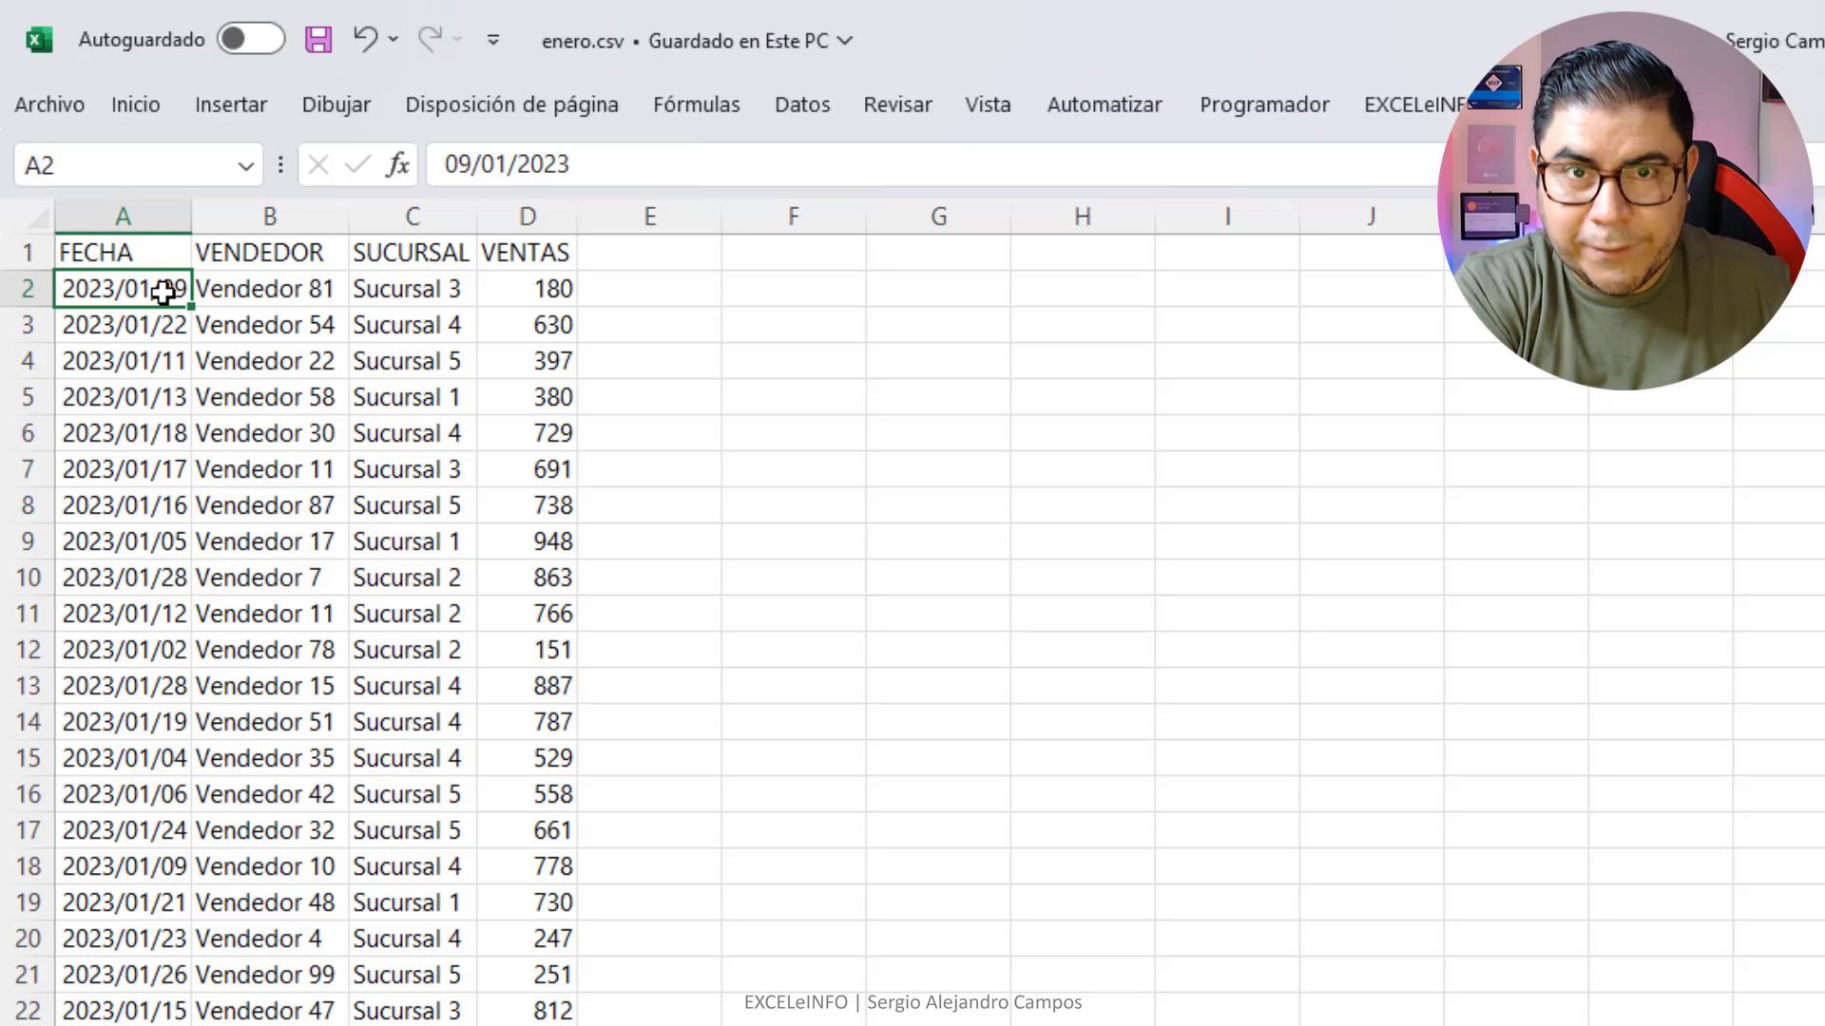
{"action": "key", "text": "alt+Tab"}
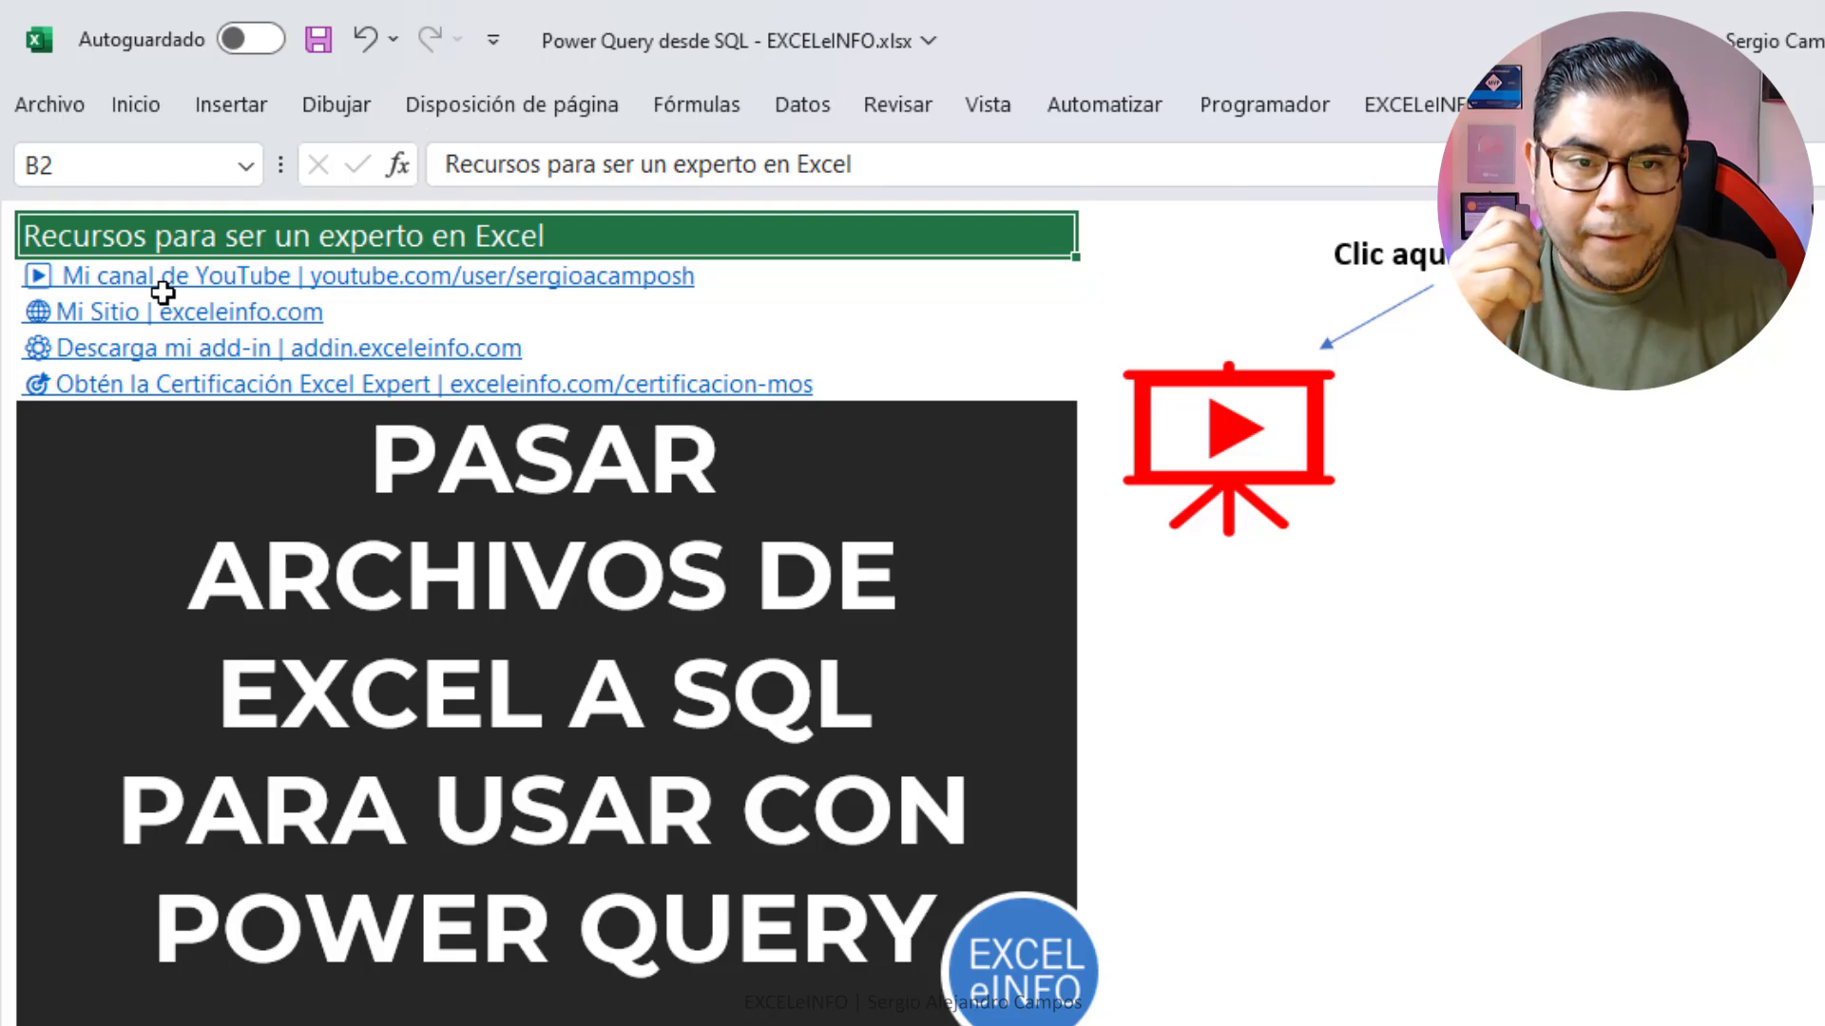
{"action": "key", "text": "alt+Tab"}
{"action": "key", "text": "alt+Tab"}
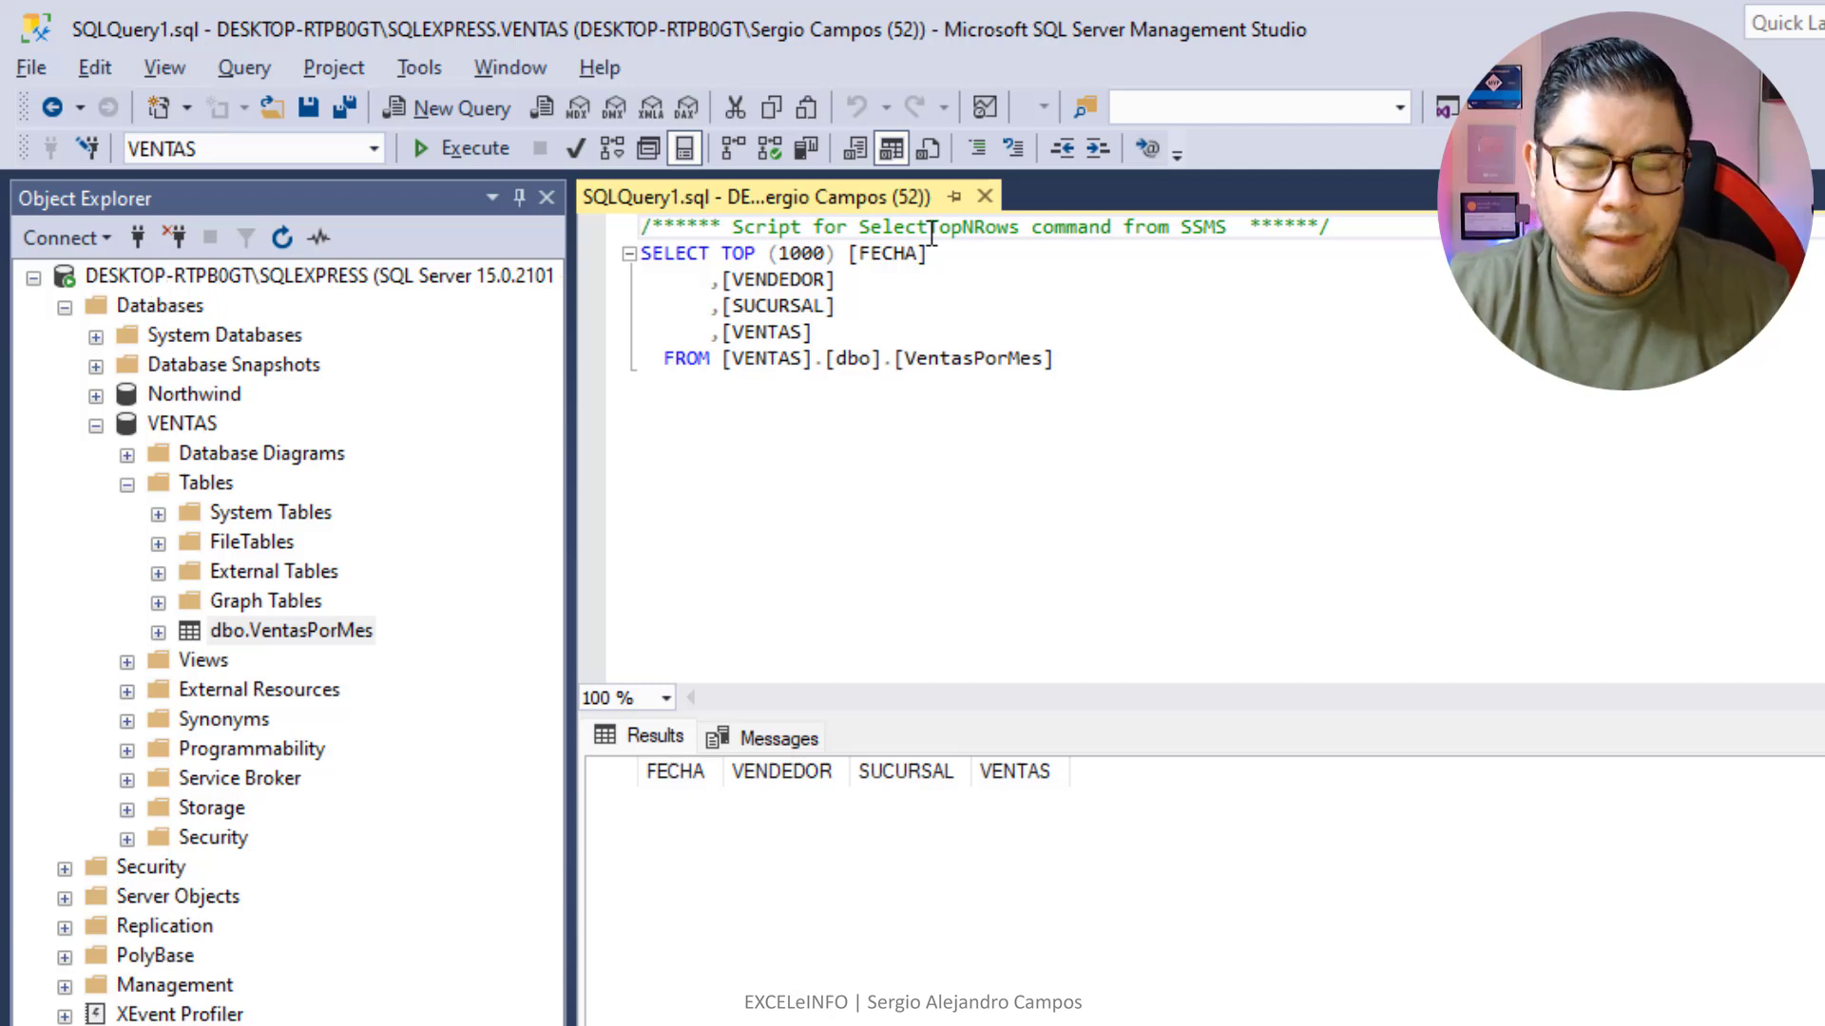
{"action": "left_click_drag", "start_coordinate": [1239, 361], "coordinate": [630, 255]}
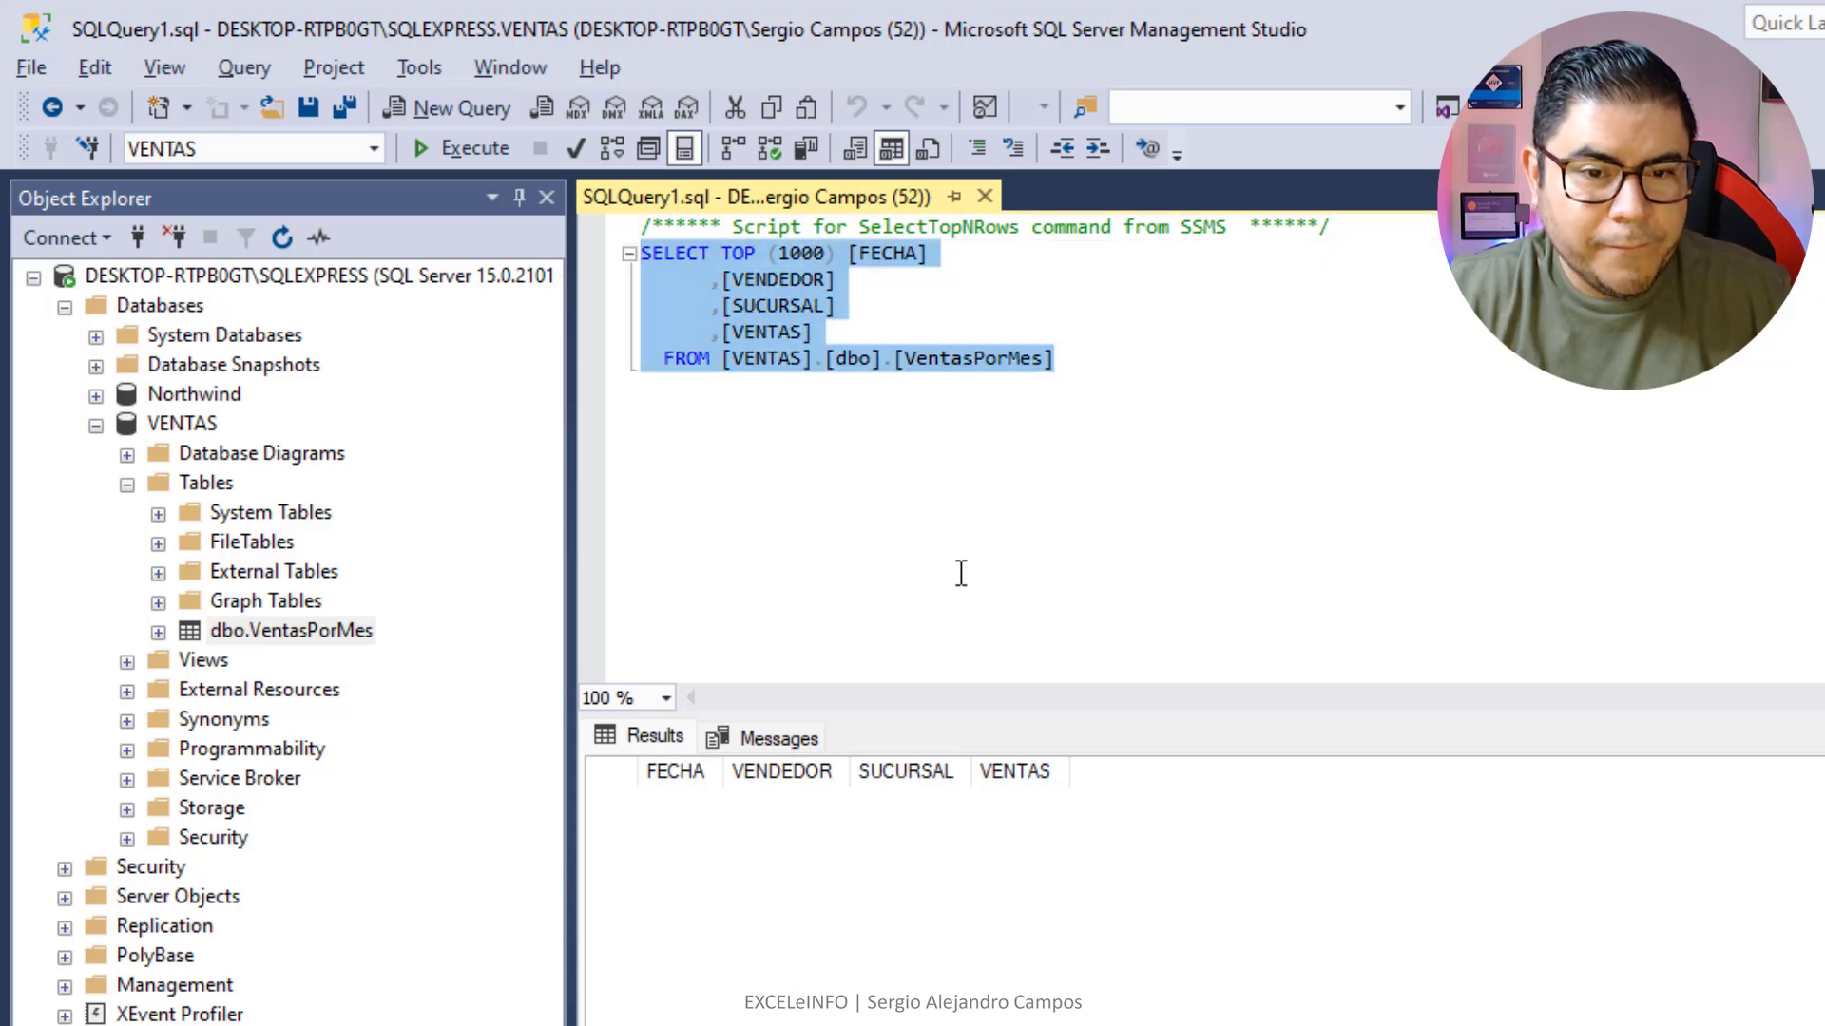
{"action": "left_click", "coordinate": [699, 810]}
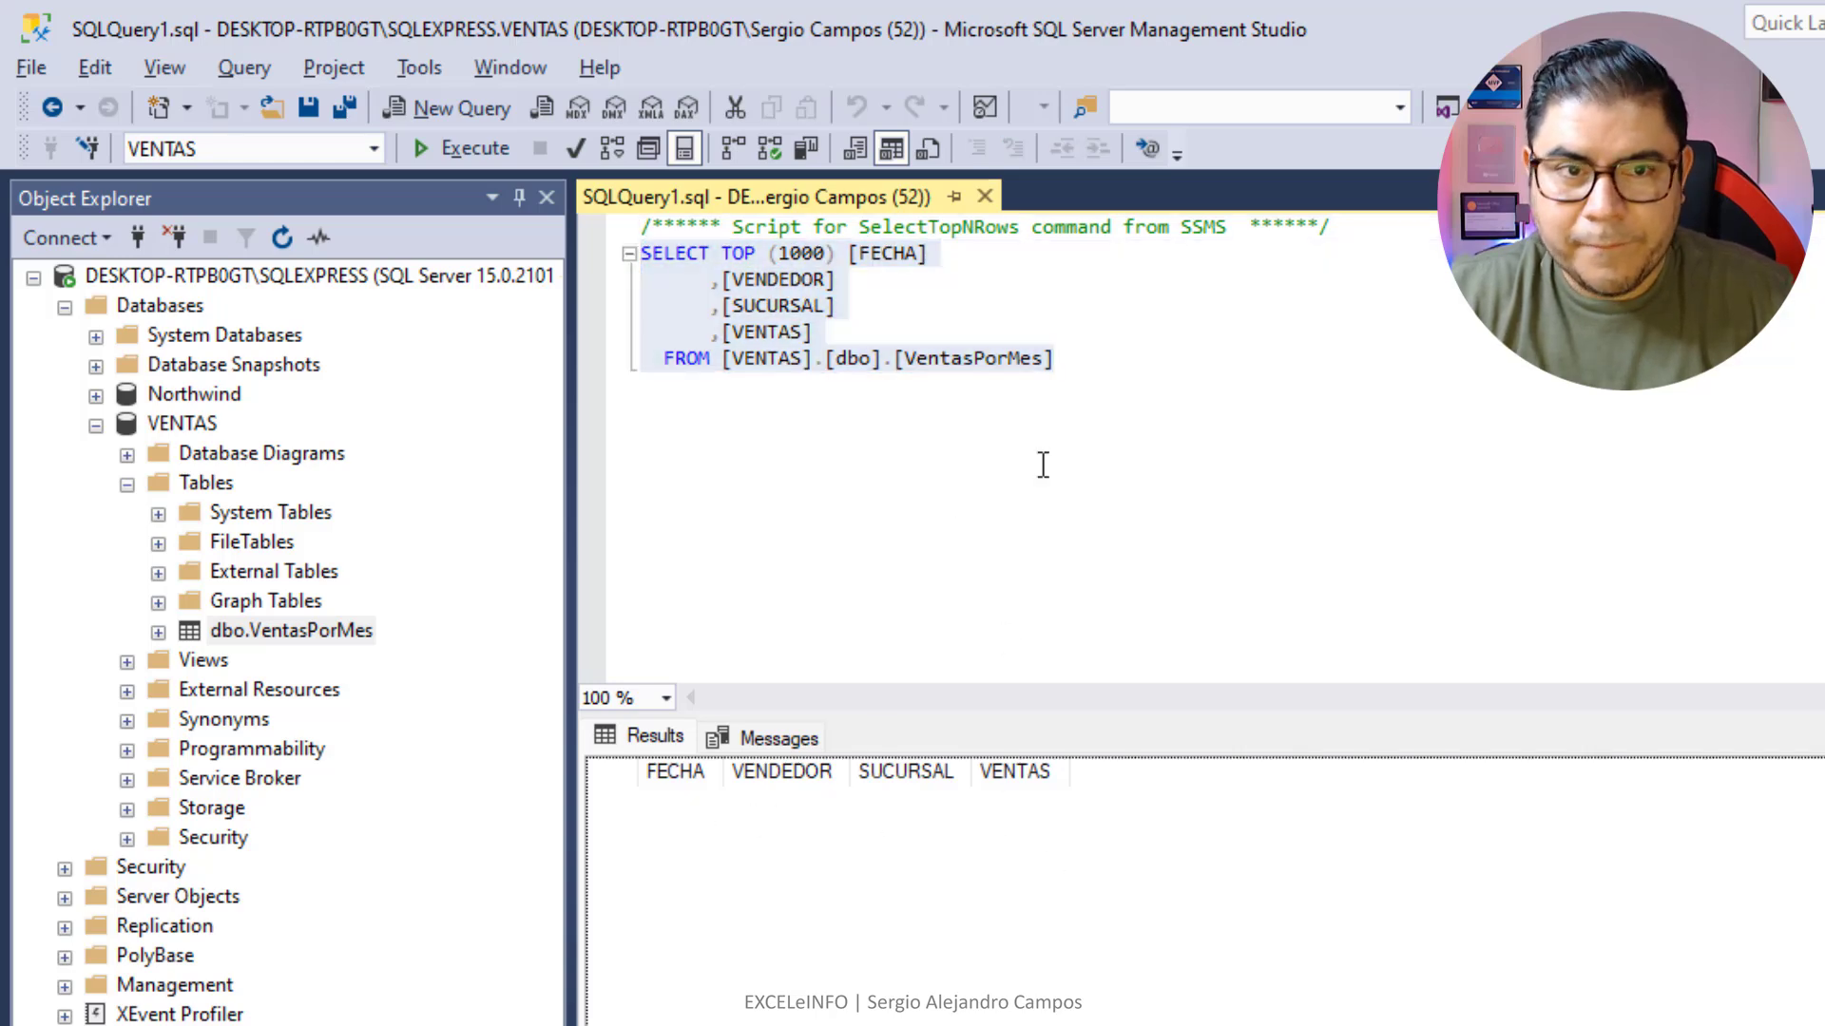
{"action": "left_click", "coordinate": [928, 402]}
{"action": "left_click_drag", "start_coordinate": [640, 253], "coordinate": [703, 253]}
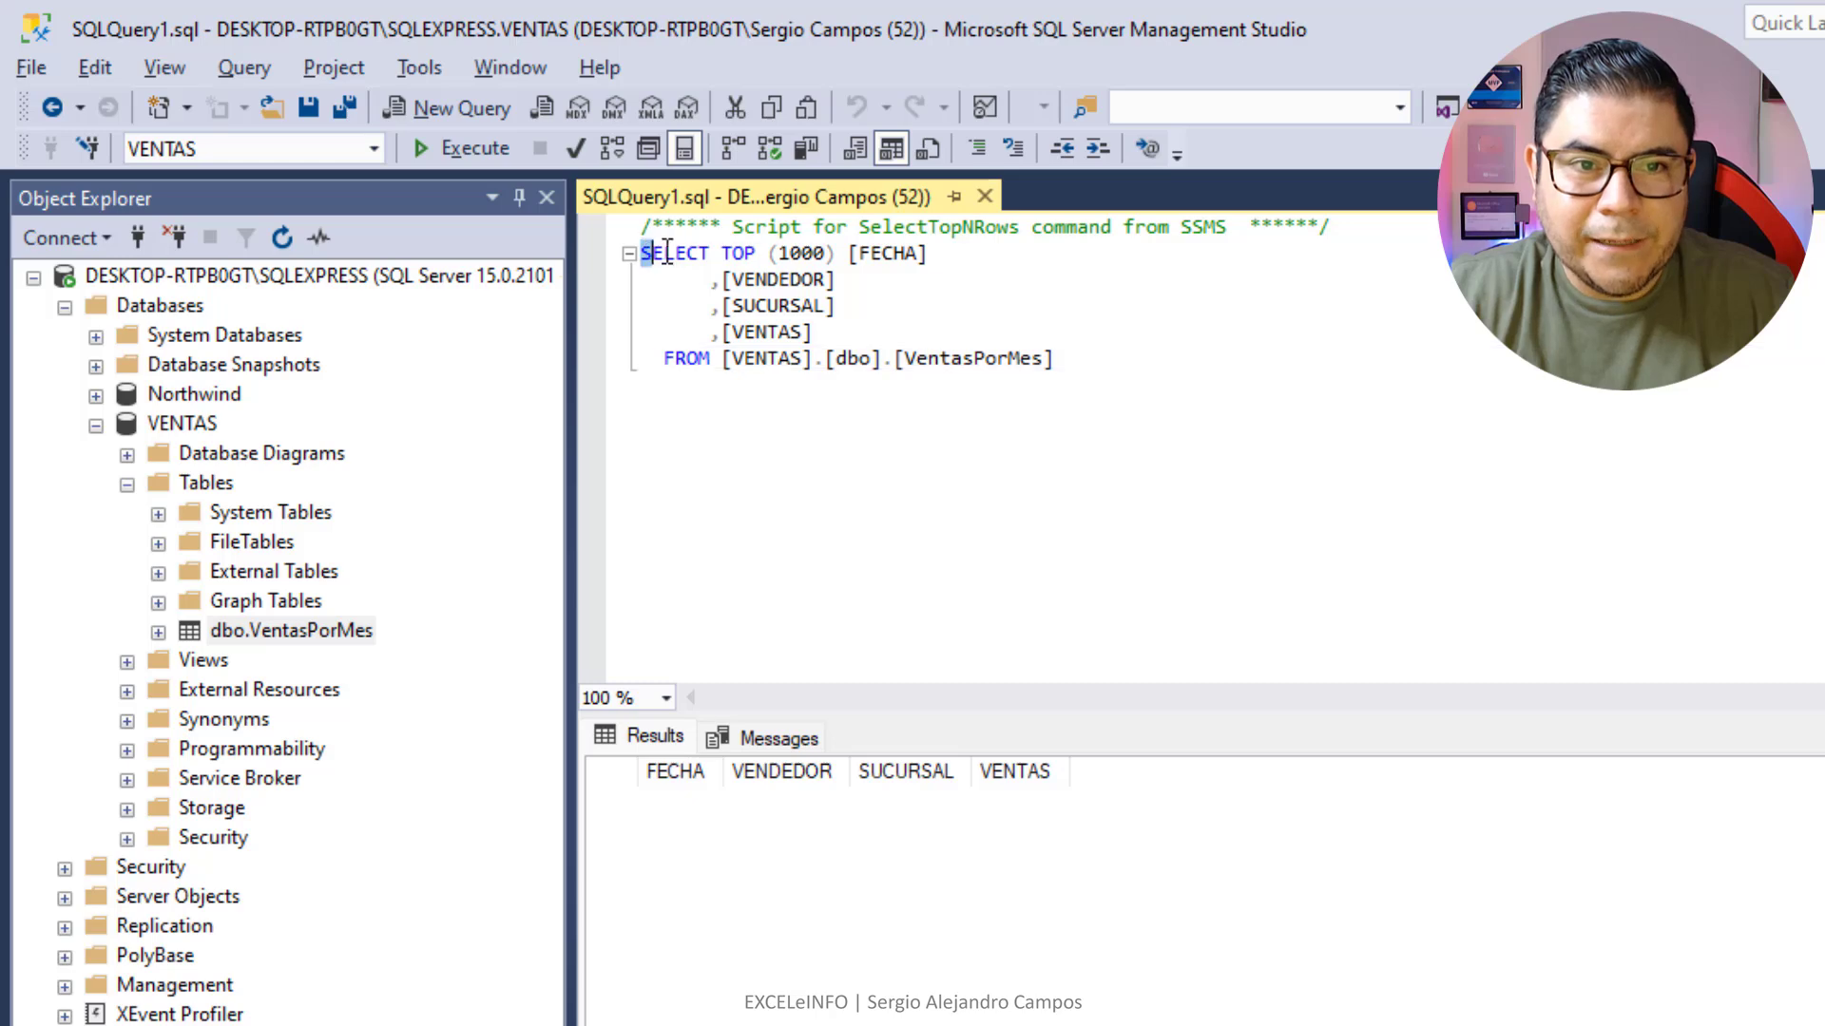
{"action": "left_click", "coordinate": [1166, 368]}
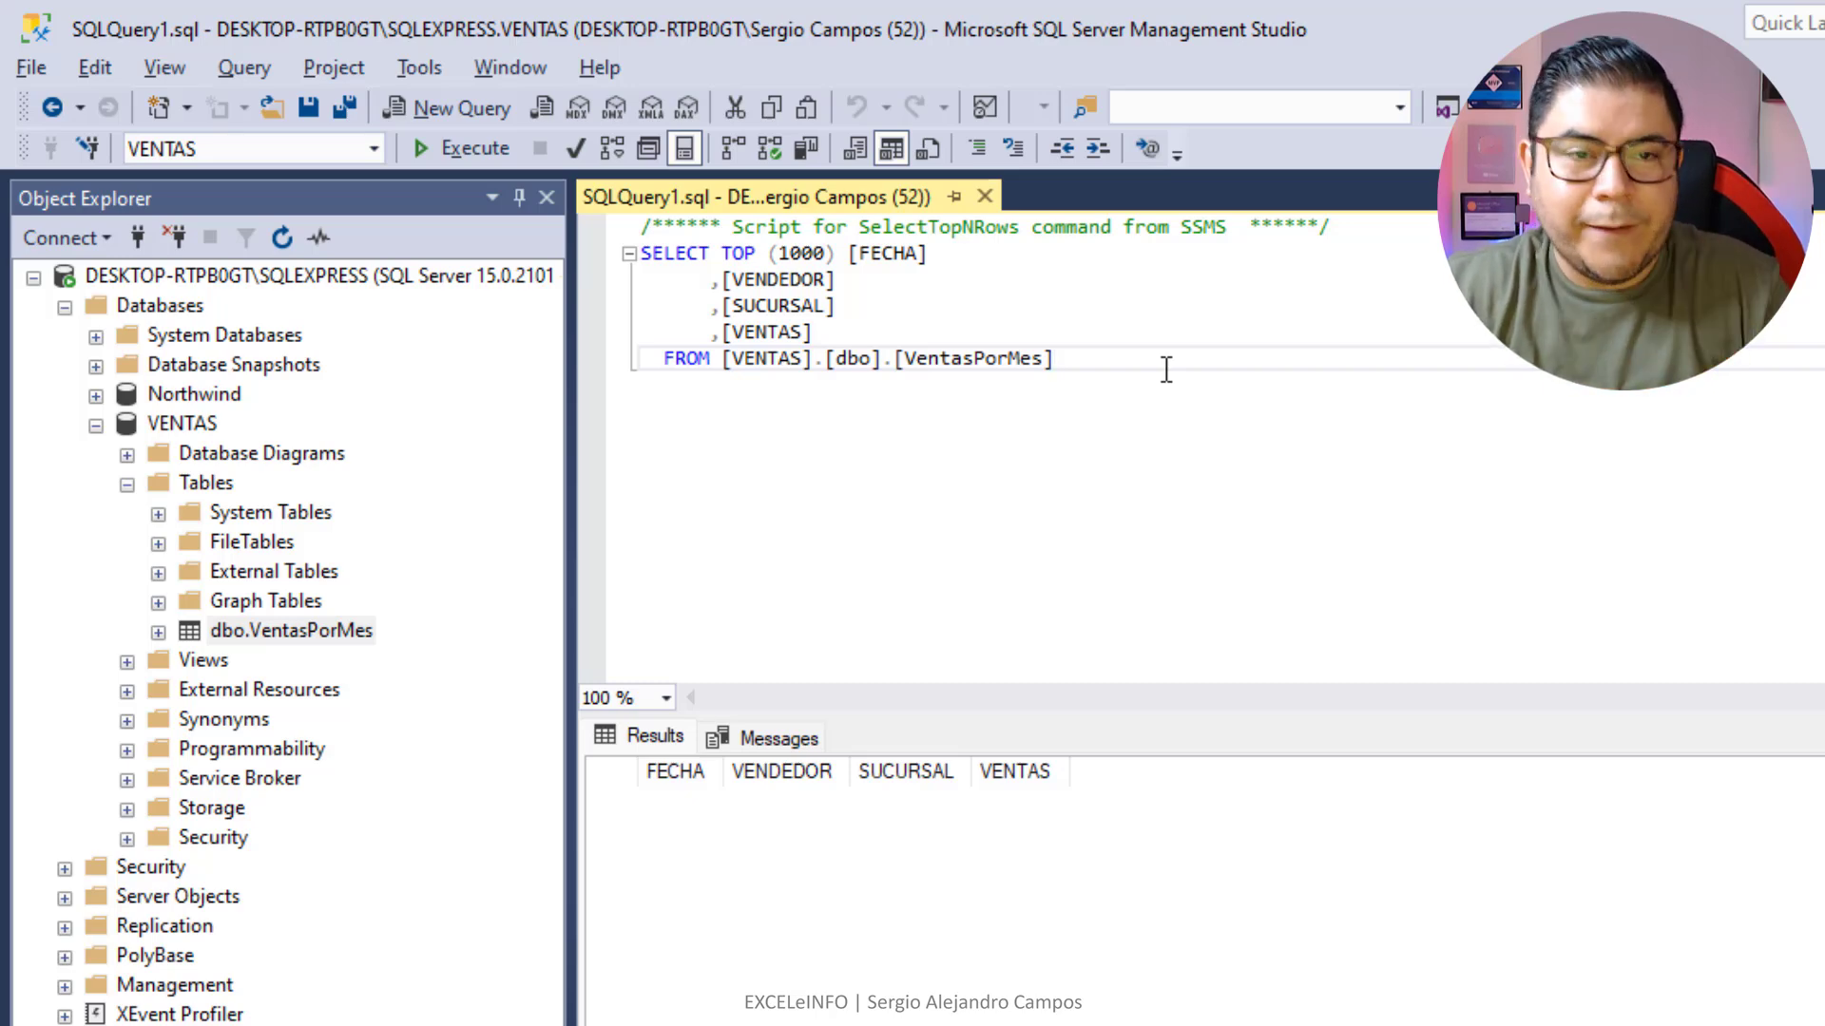
Paste a BULK INSERT statement into a new query and review its VENTAS.VentasPorMes target and file path.
{"action": "left_click", "coordinate": [464, 118]}
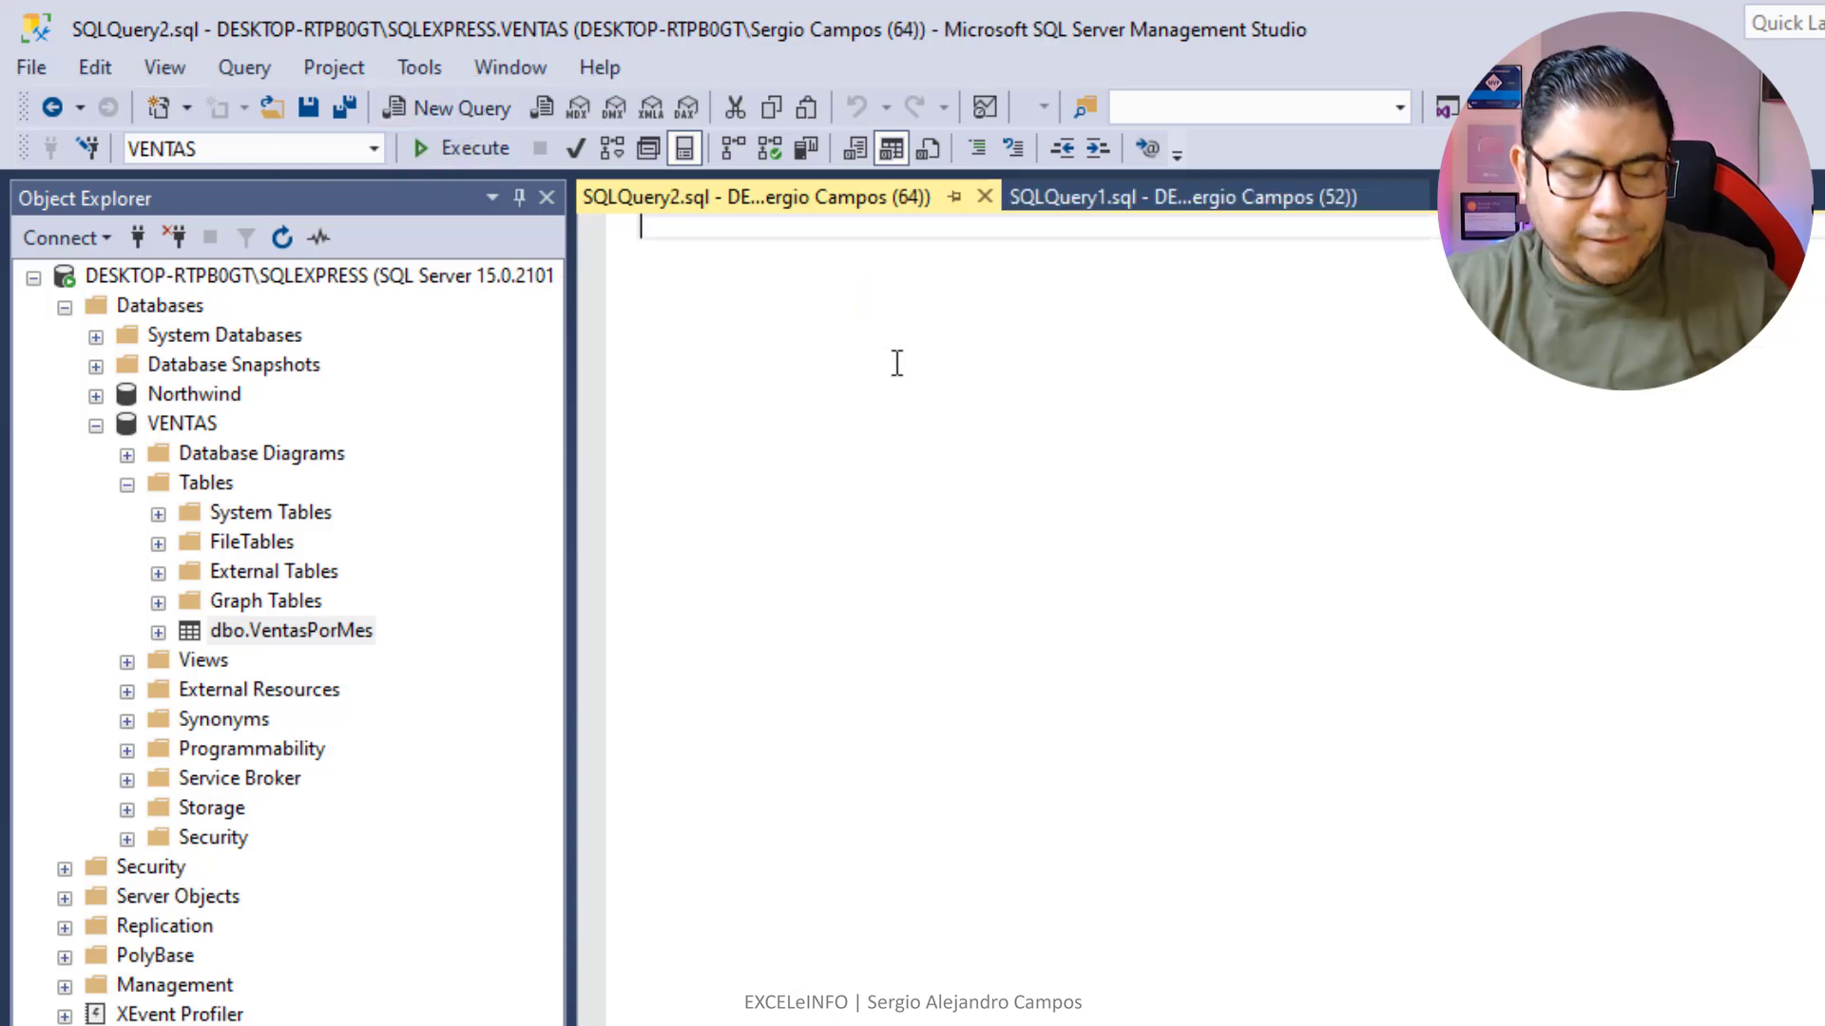
{"action": "type", "text": "BULK INSERT [VENTAS].[dbo].[VentasPorMes] FROM 'C:\\Users\\Sergio Campos\\Desktop\\Meses a SQL\\enero.csv' WITH ( ROWTERMINATOR = '\\n', FIELDTERMINATOR = ',' )"}
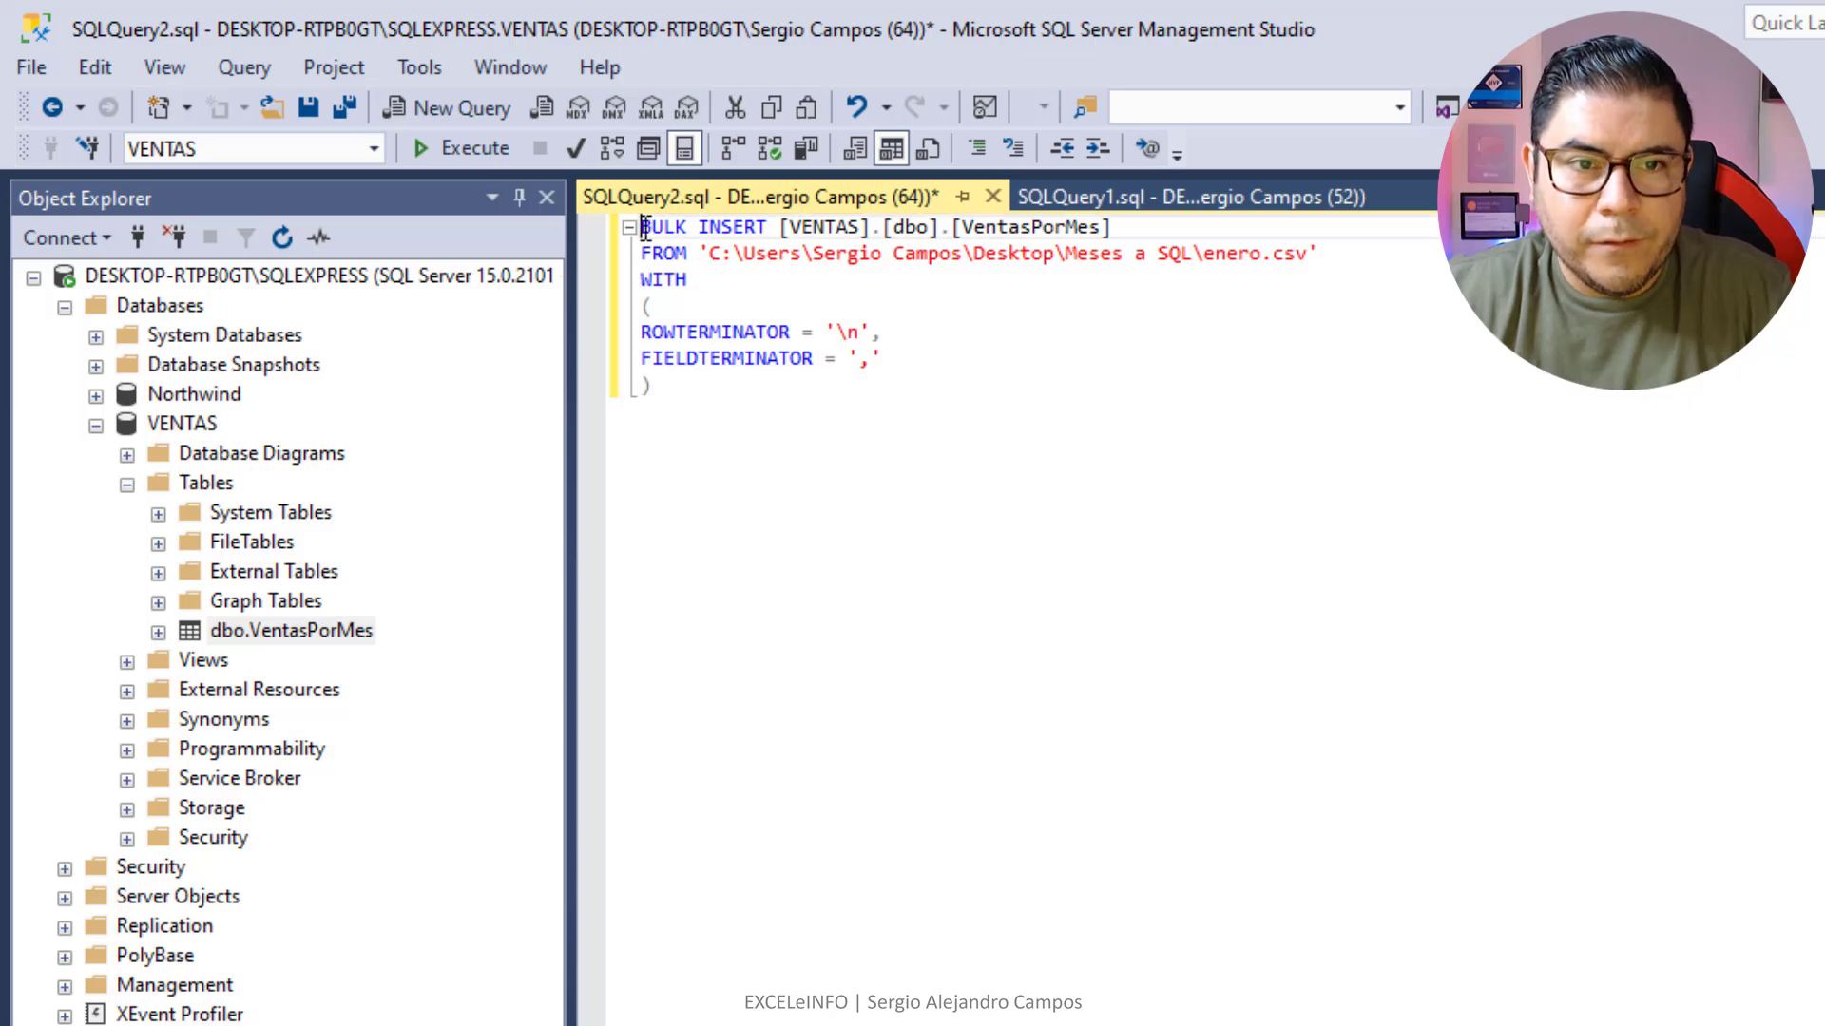
{"action": "left_click_drag", "start_coordinate": [644, 229], "coordinate": [761, 229]}
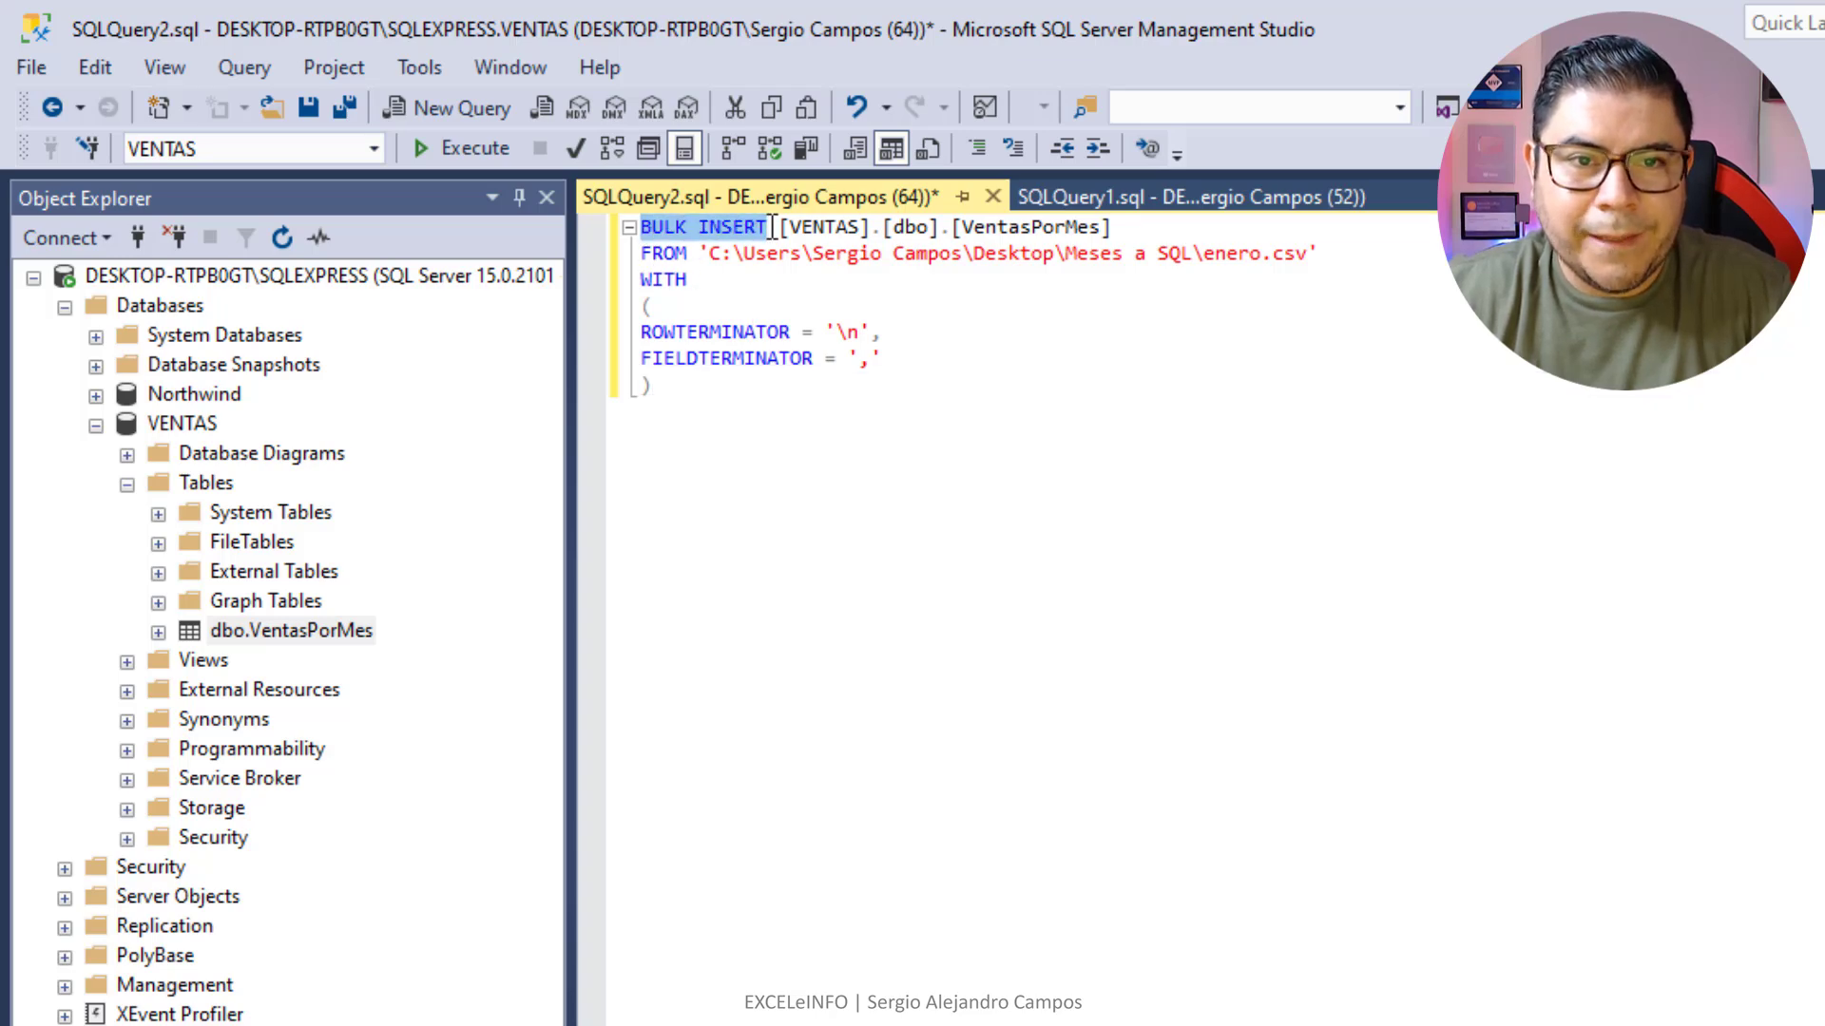
{"action": "left_click_drag", "start_coordinate": [962, 227], "coordinate": [1095, 227]}
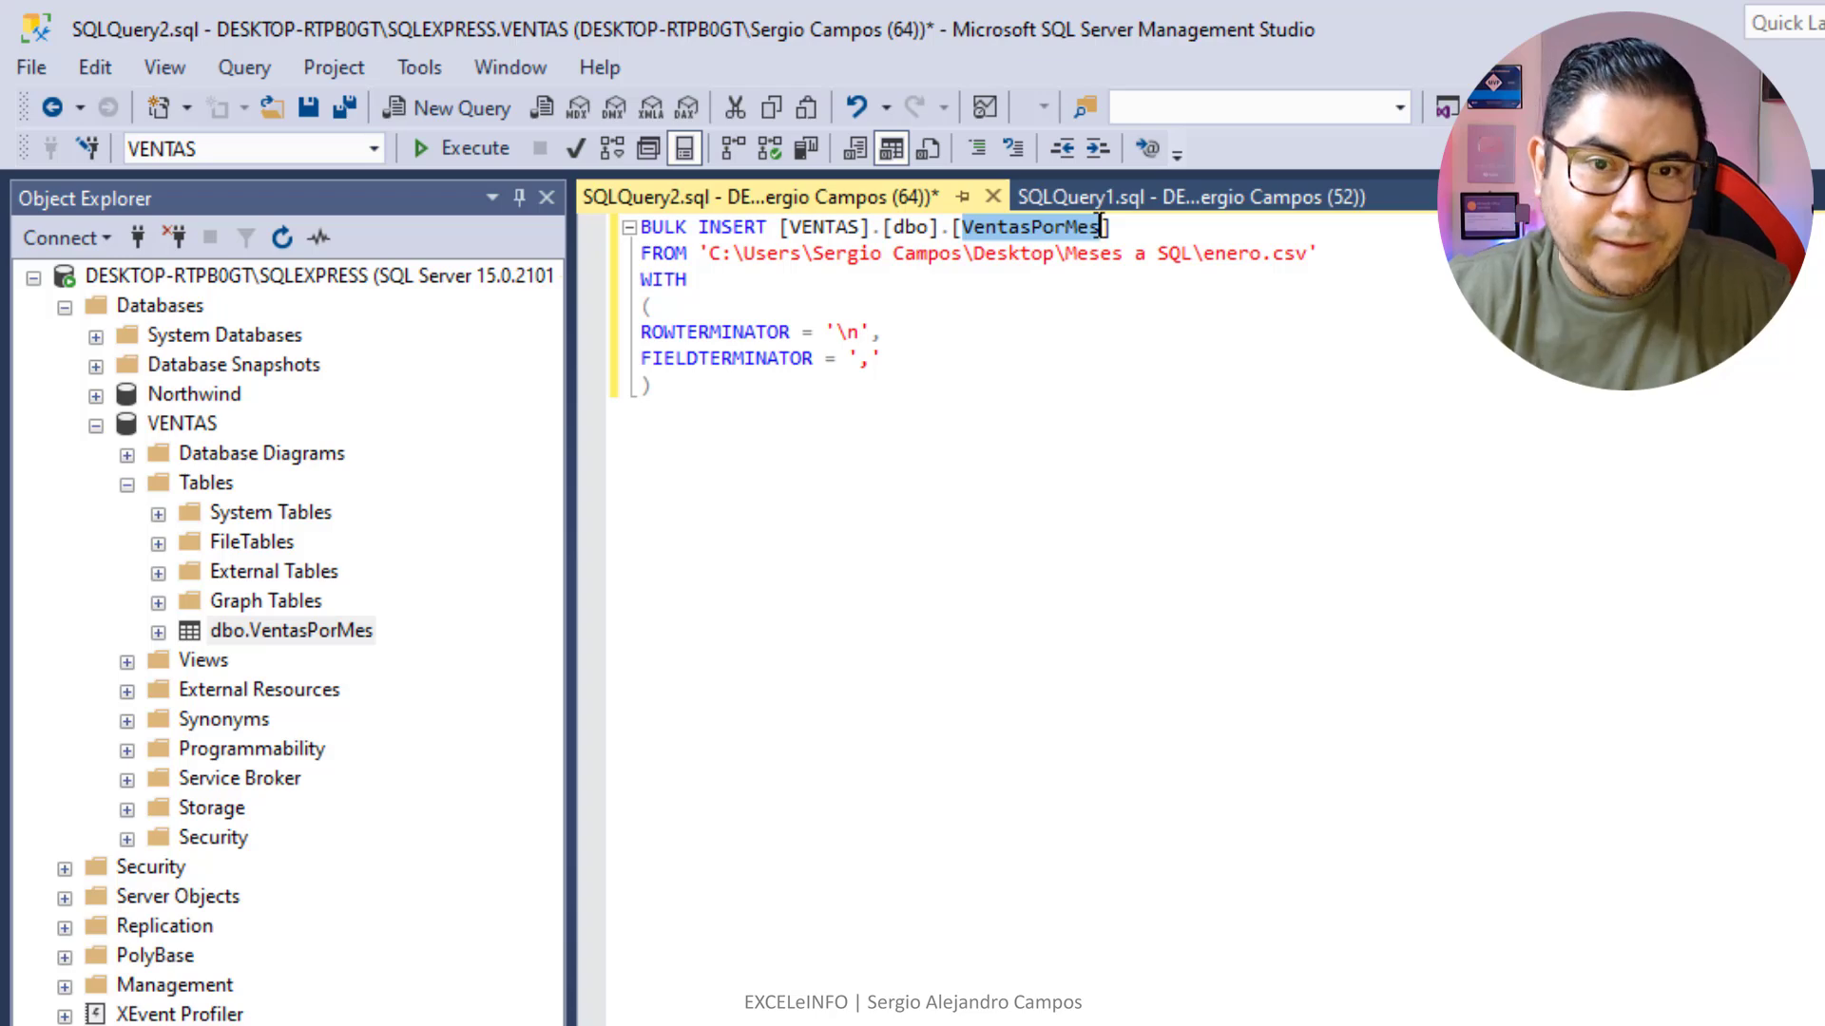
{"action": "left_click_drag", "start_coordinate": [861, 229], "coordinate": [795, 228]}
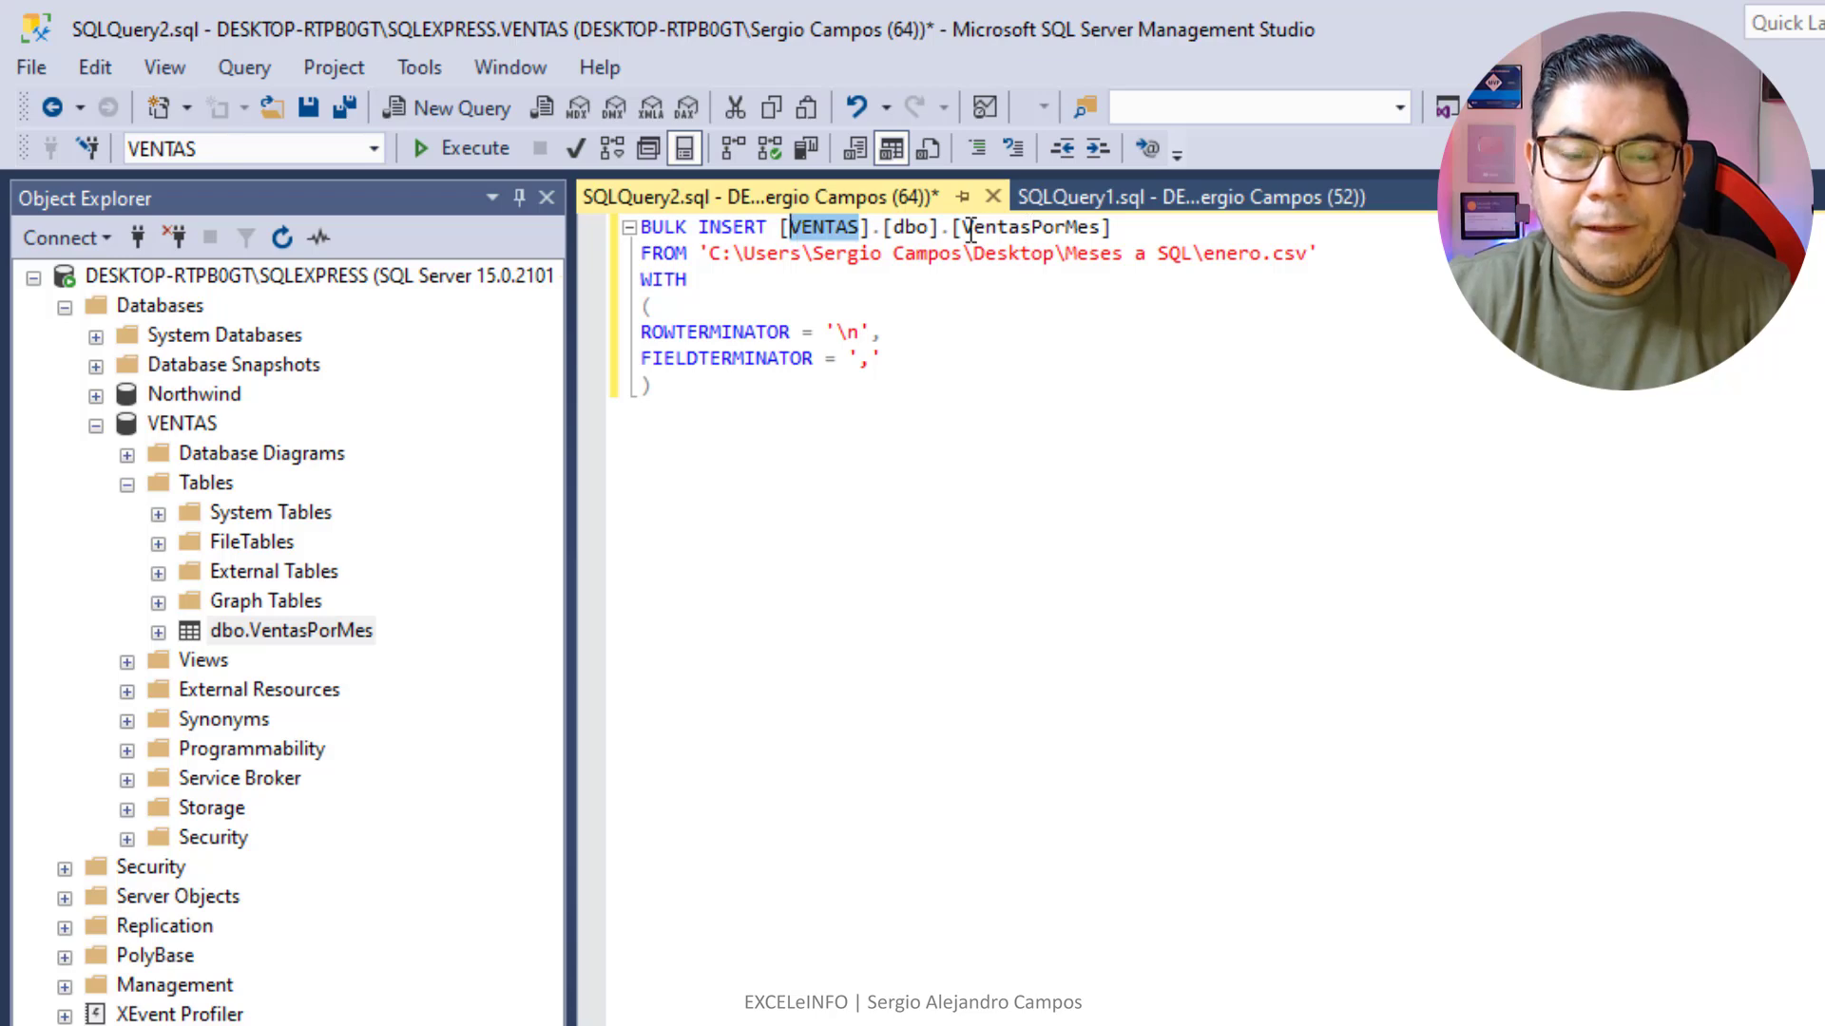
{"action": "left_click_drag", "start_coordinate": [962, 227], "coordinate": [1100, 228]}
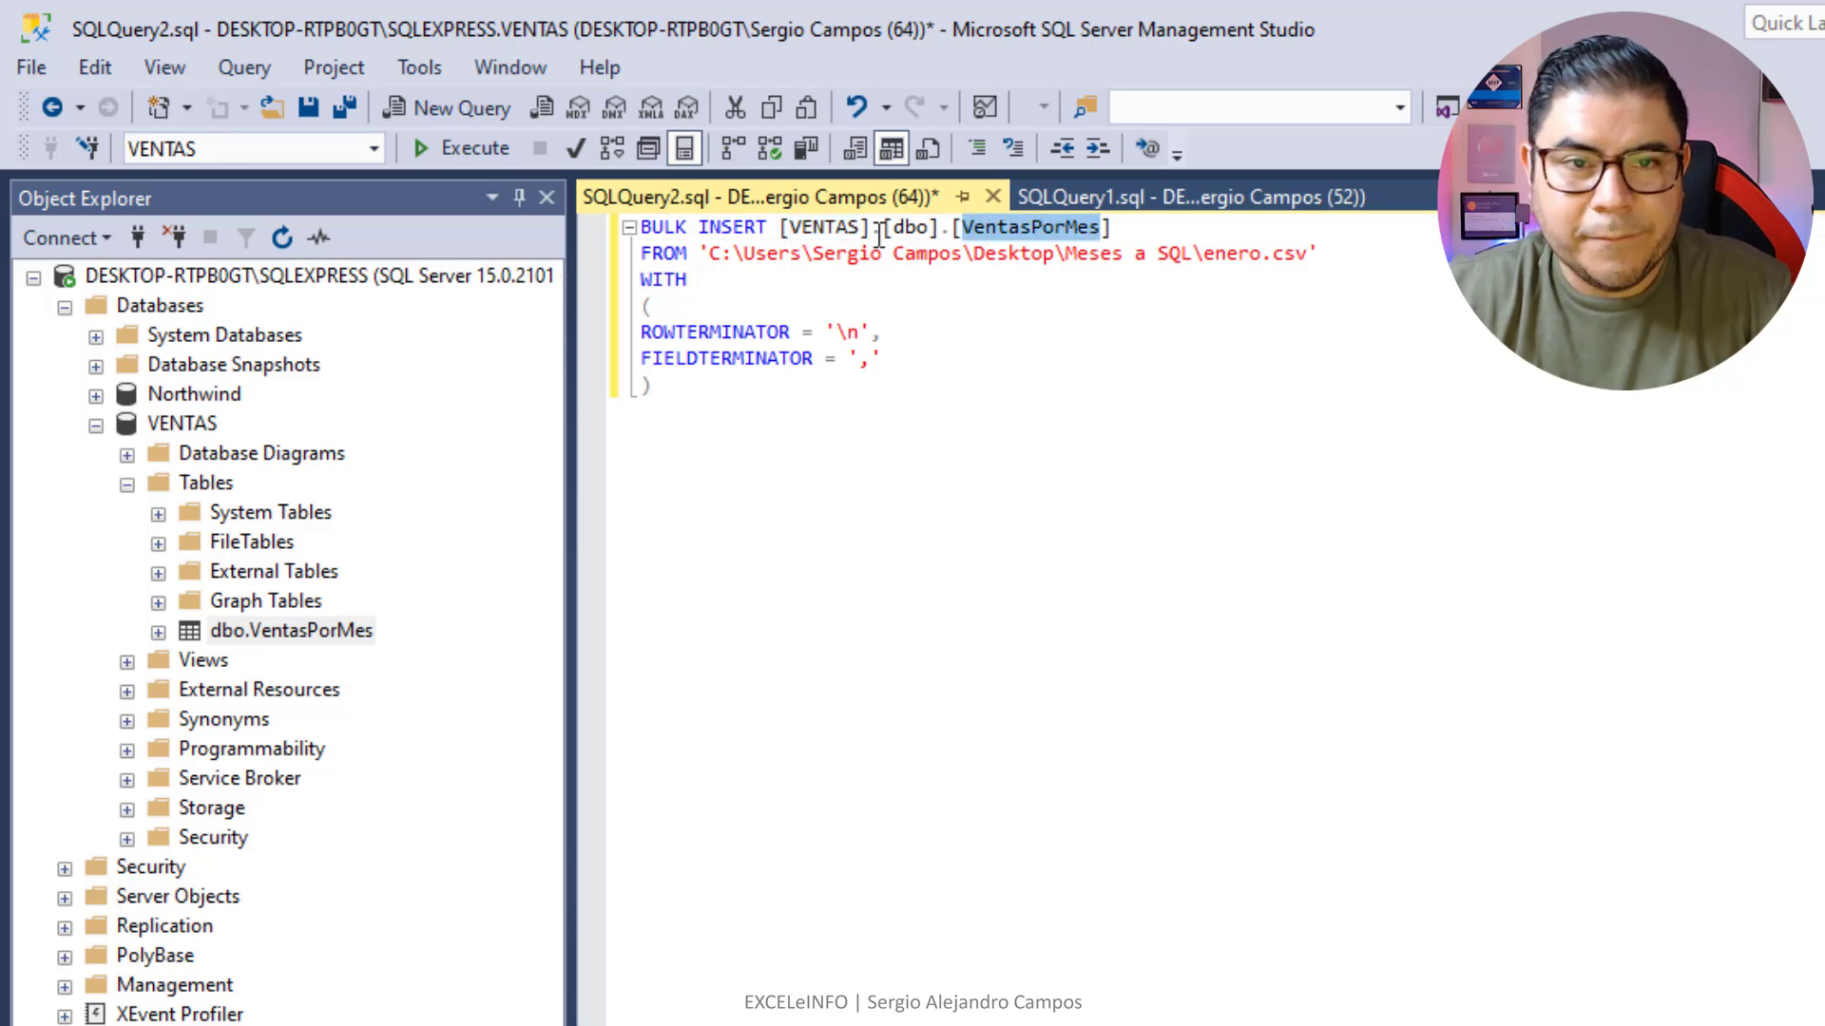
{"action": "left_click_drag", "start_coordinate": [790, 228], "coordinate": [856, 228]}
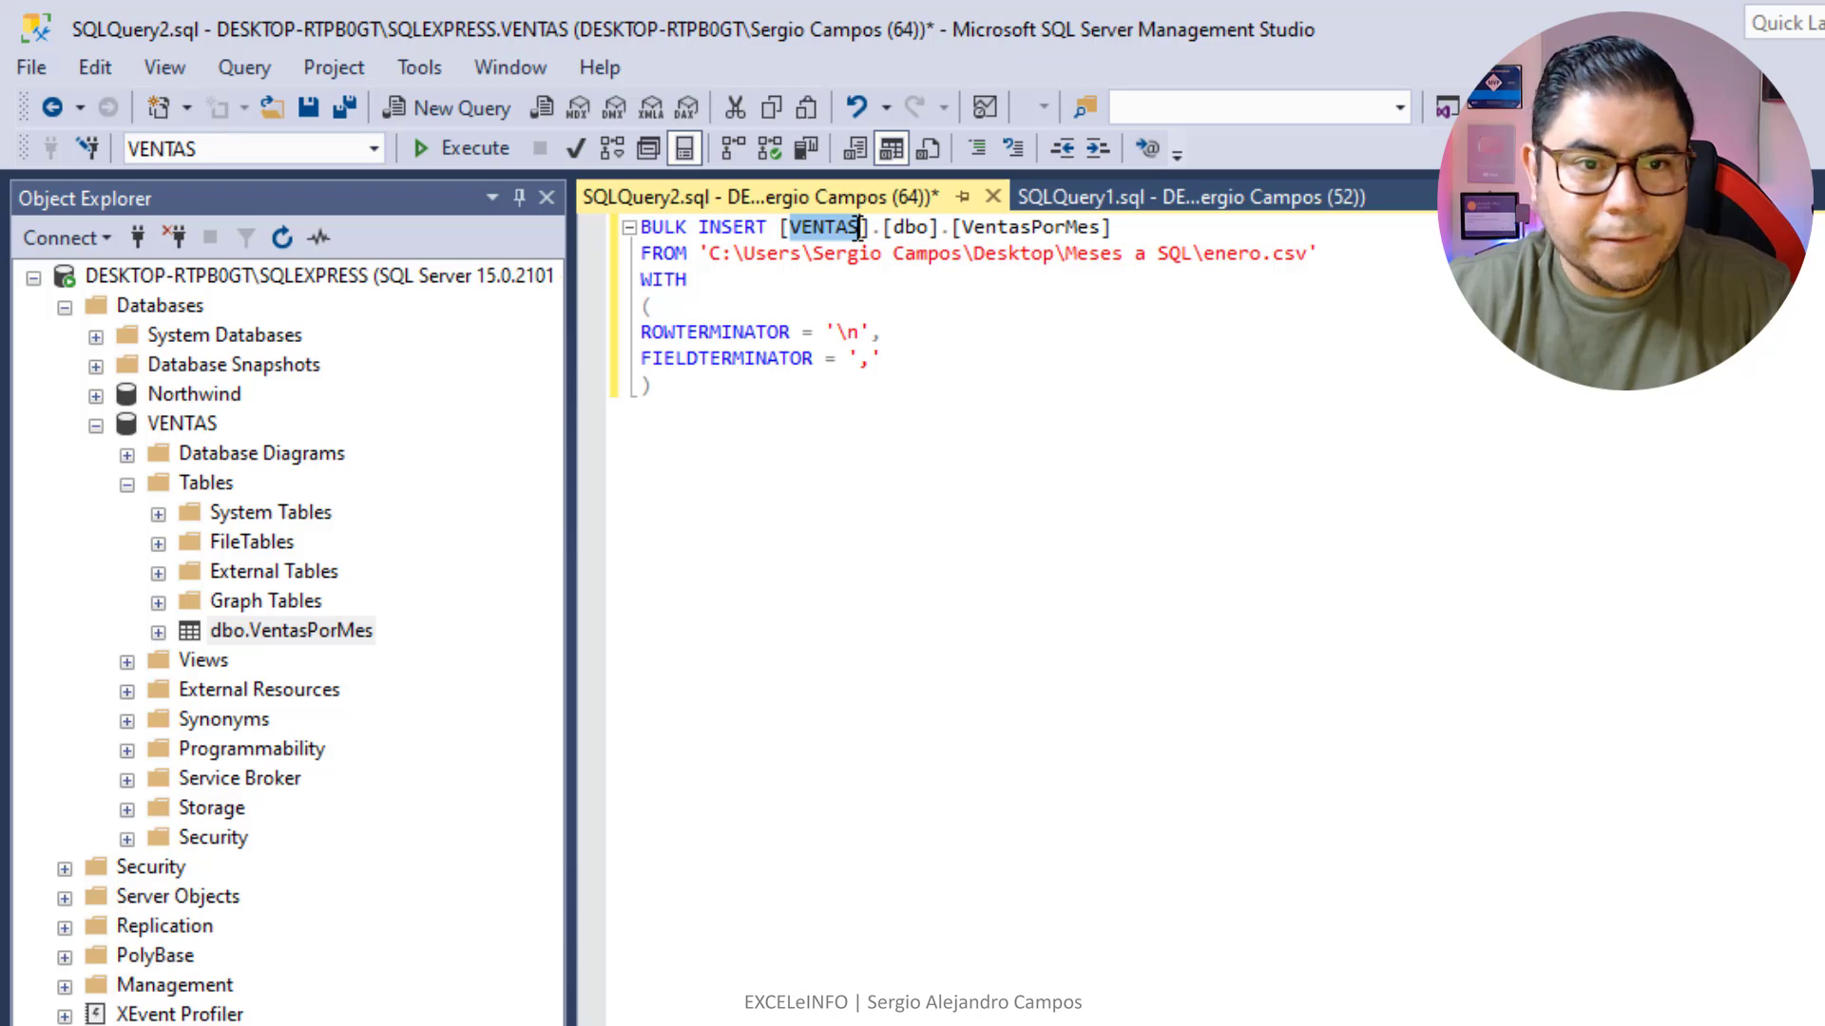
{"action": "left_click_drag", "start_coordinate": [711, 254], "coordinate": [1307, 256]}
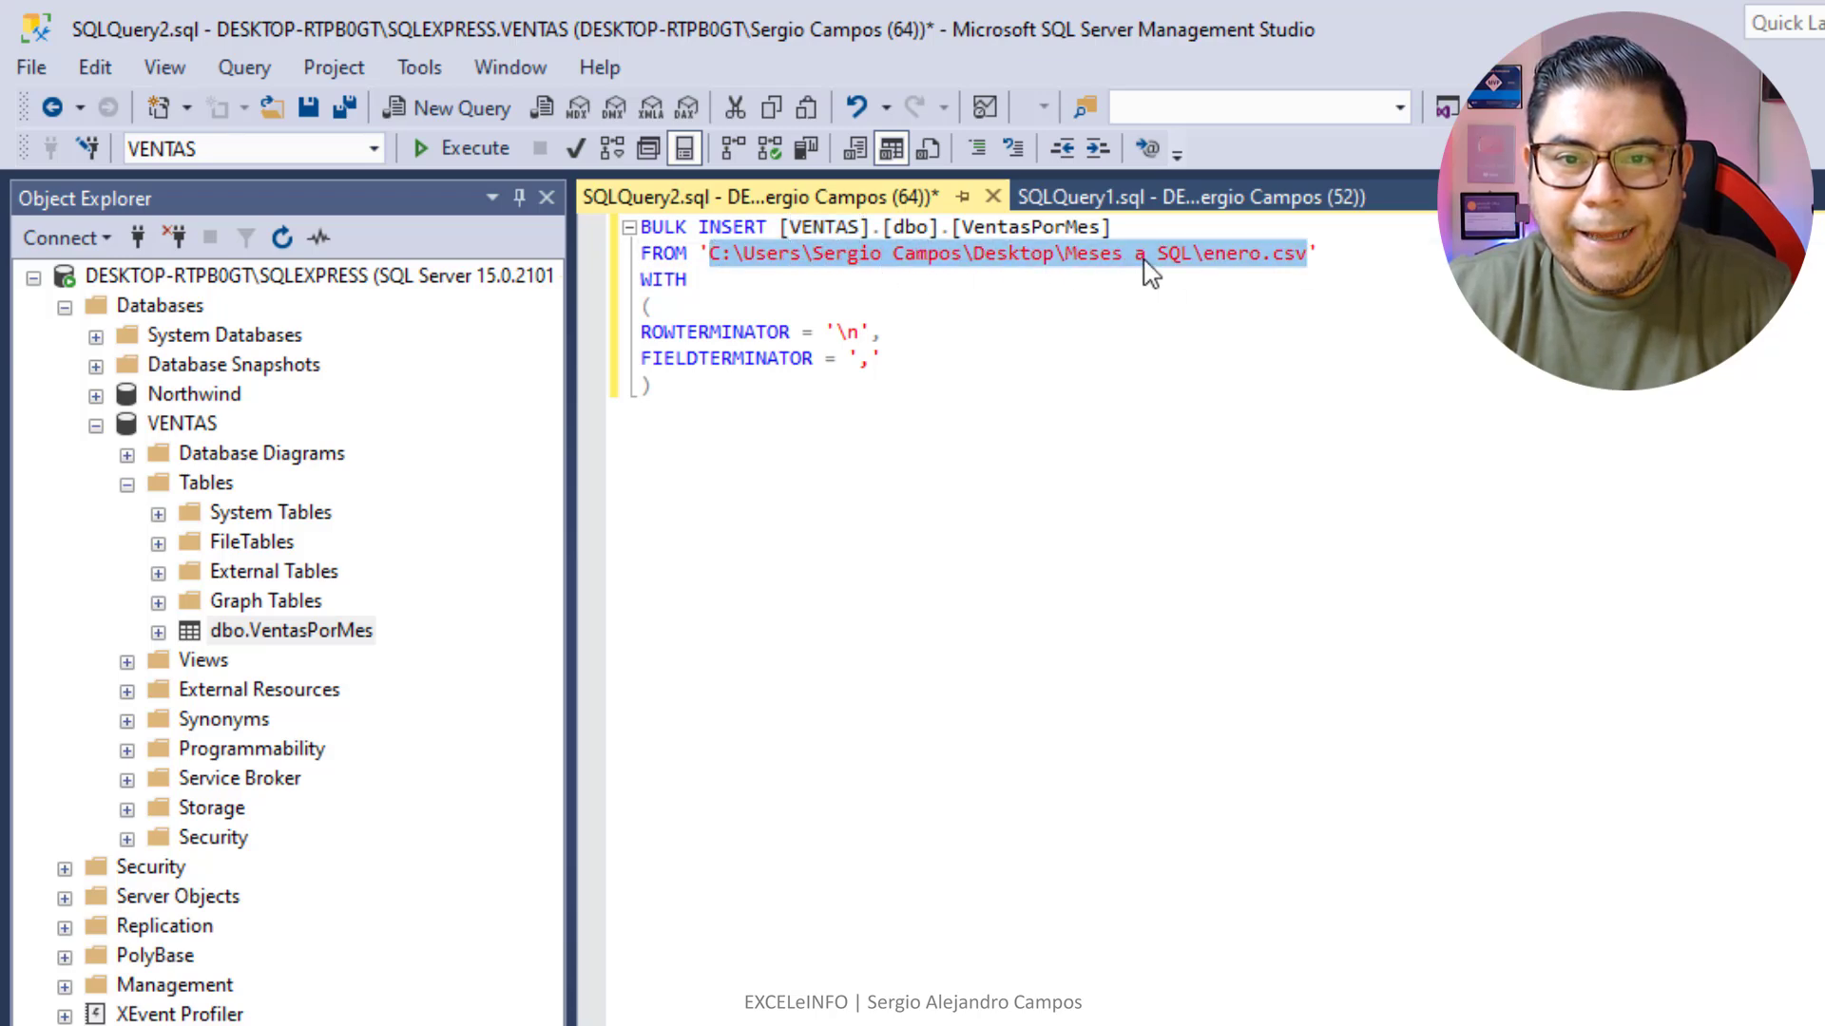
Verify the enero.csv file name and ',' field terminator, then compare both open query tabs.
{"action": "left_click", "coordinate": [1205, 255]}
{"action": "mouse_move", "coordinate": [1205, 255]}
{"action": "left_mouse_down"}
{"action": "mouse_move", "coordinate": [1296, 255]}
{"action": "mouse_move", "coordinate": [720, 252]}
{"action": "left_mouse_up"}
{"action": "left_click_drag", "start_coordinate": [859, 358], "coordinate": [872, 361]}
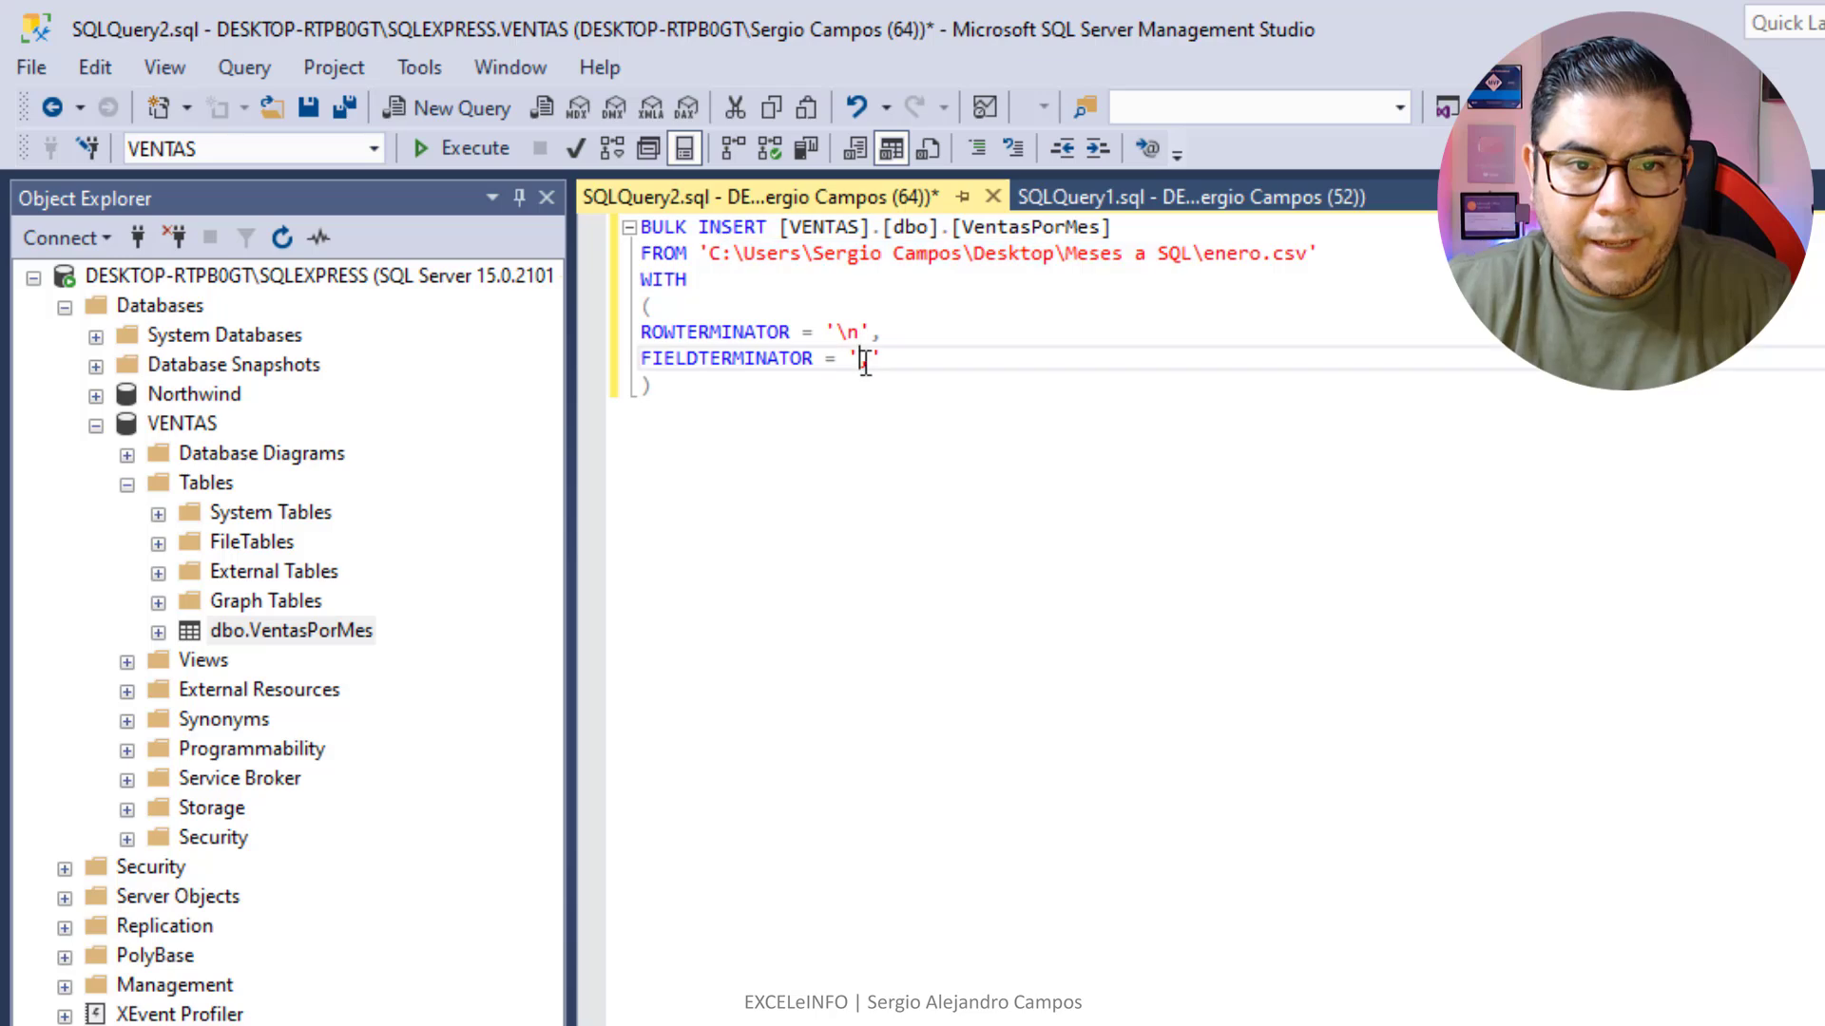
{"action": "left_click", "coordinate": [869, 295]}
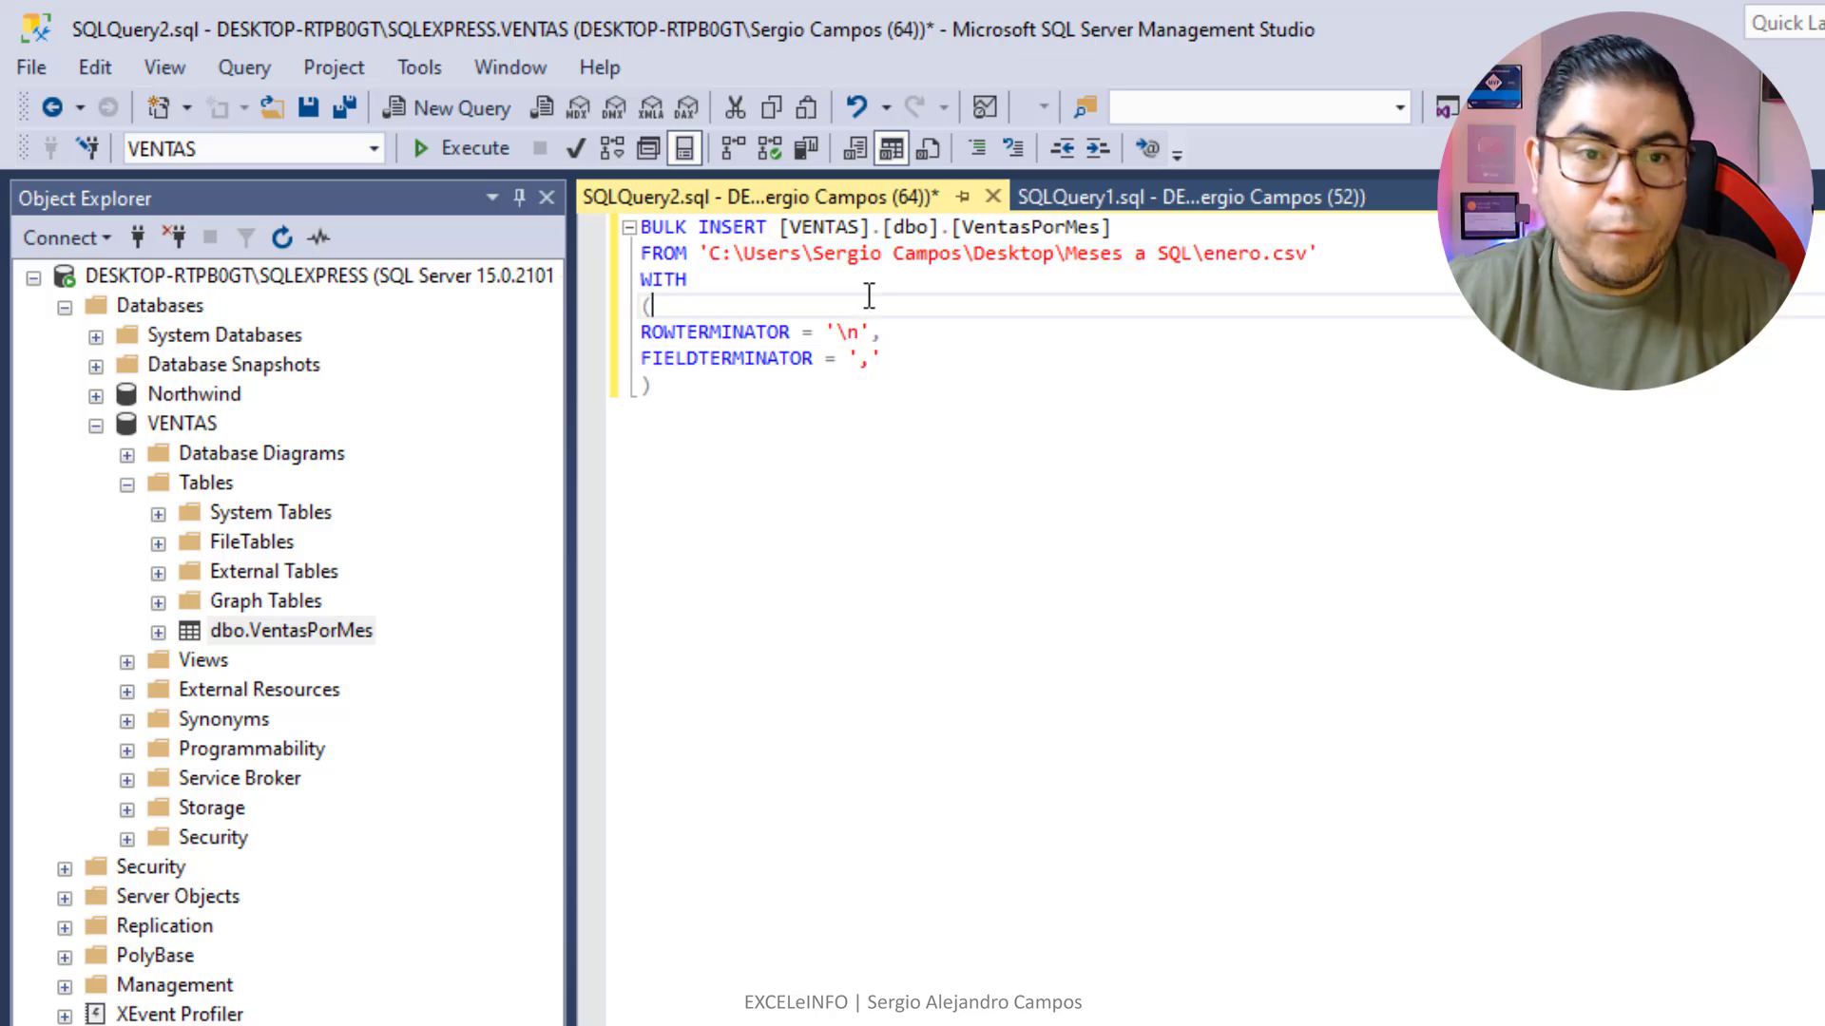
{"action": "left_click", "coordinate": [875, 287]}
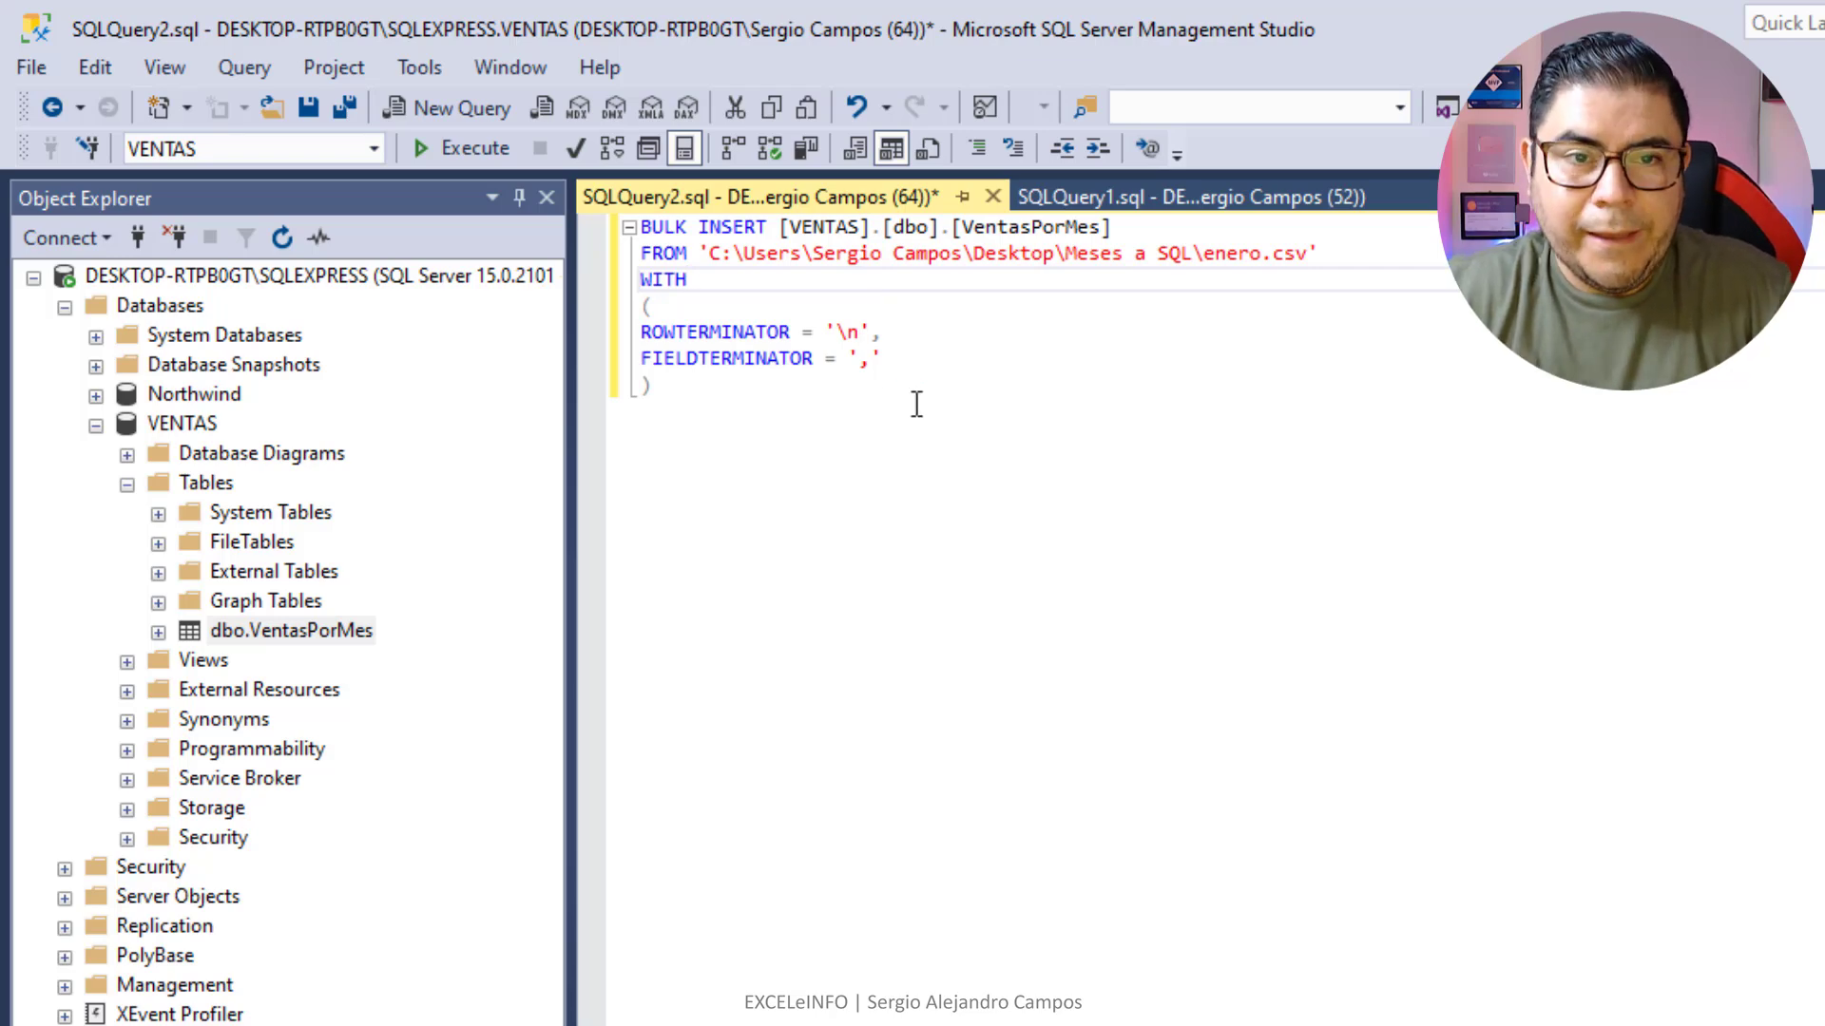
{"action": "left_click_drag", "start_coordinate": [887, 391], "coordinate": [676, 249]}
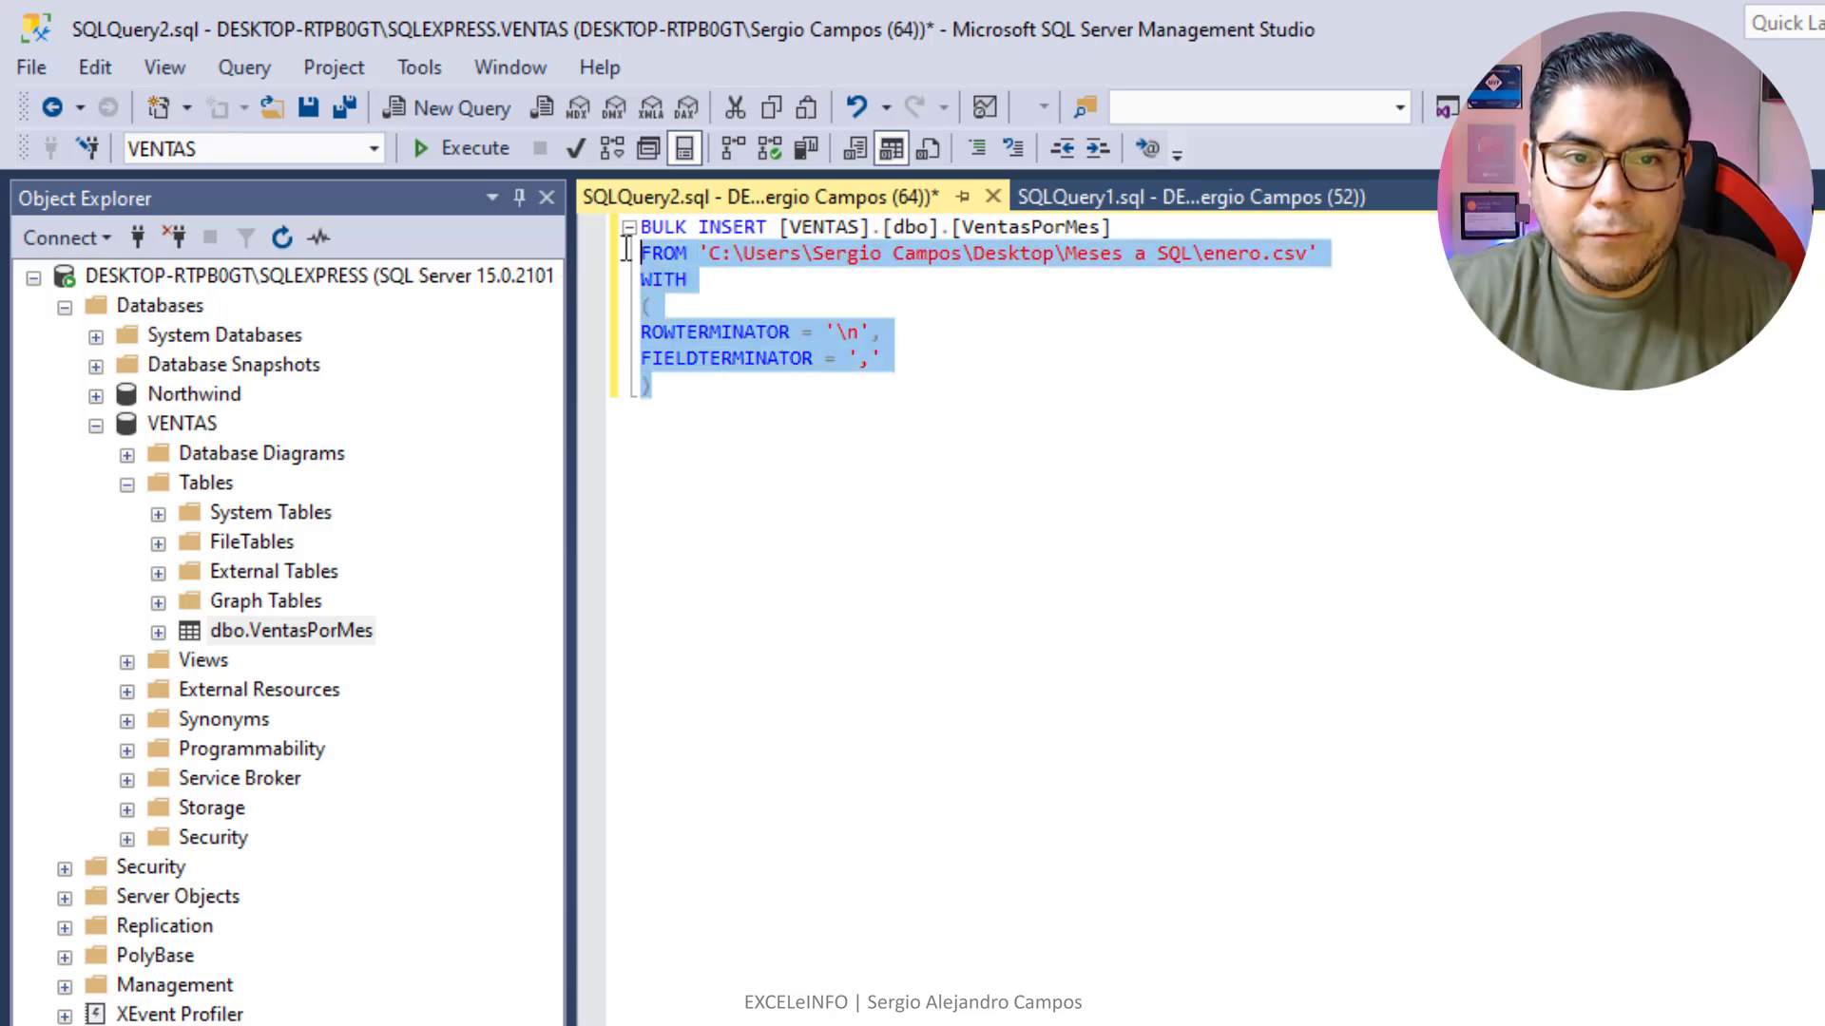
{"action": "left_click", "coordinate": [953, 305]}
{"action": "left_click_drag", "start_coordinate": [1204, 262], "coordinate": [1304, 261]}
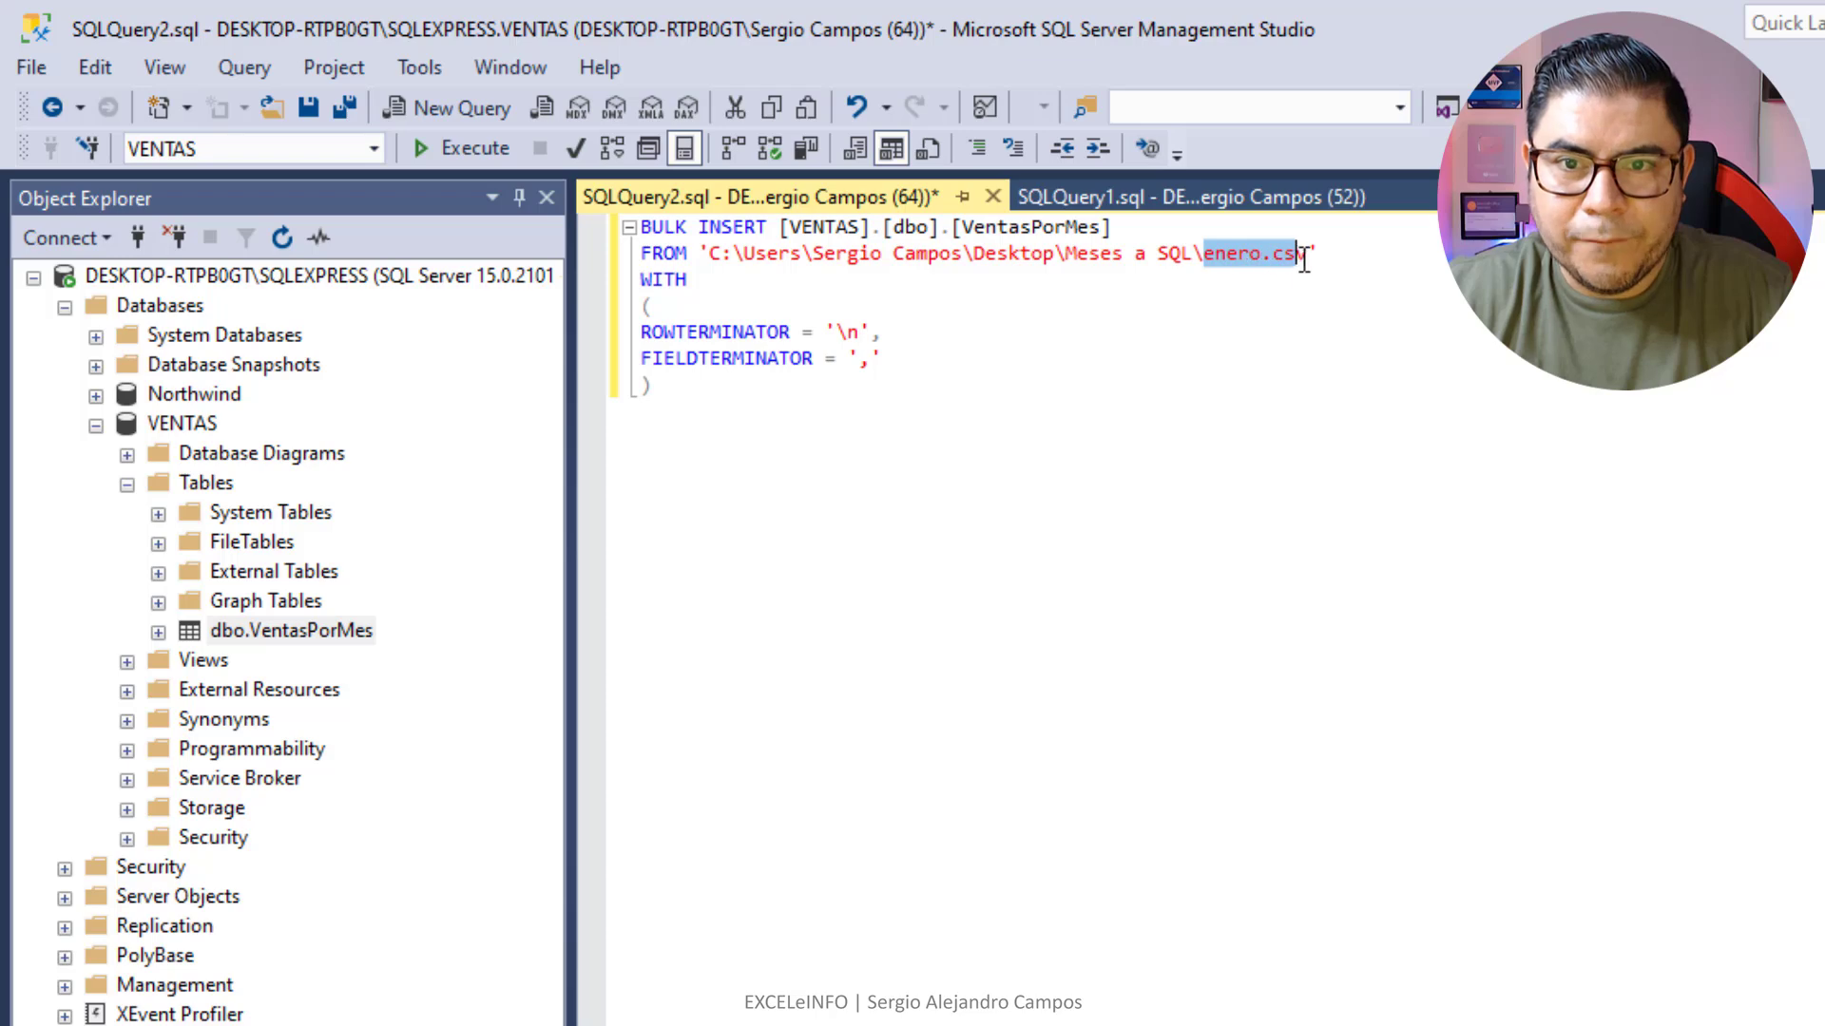
{"action": "left_click", "coordinate": [1171, 282]}
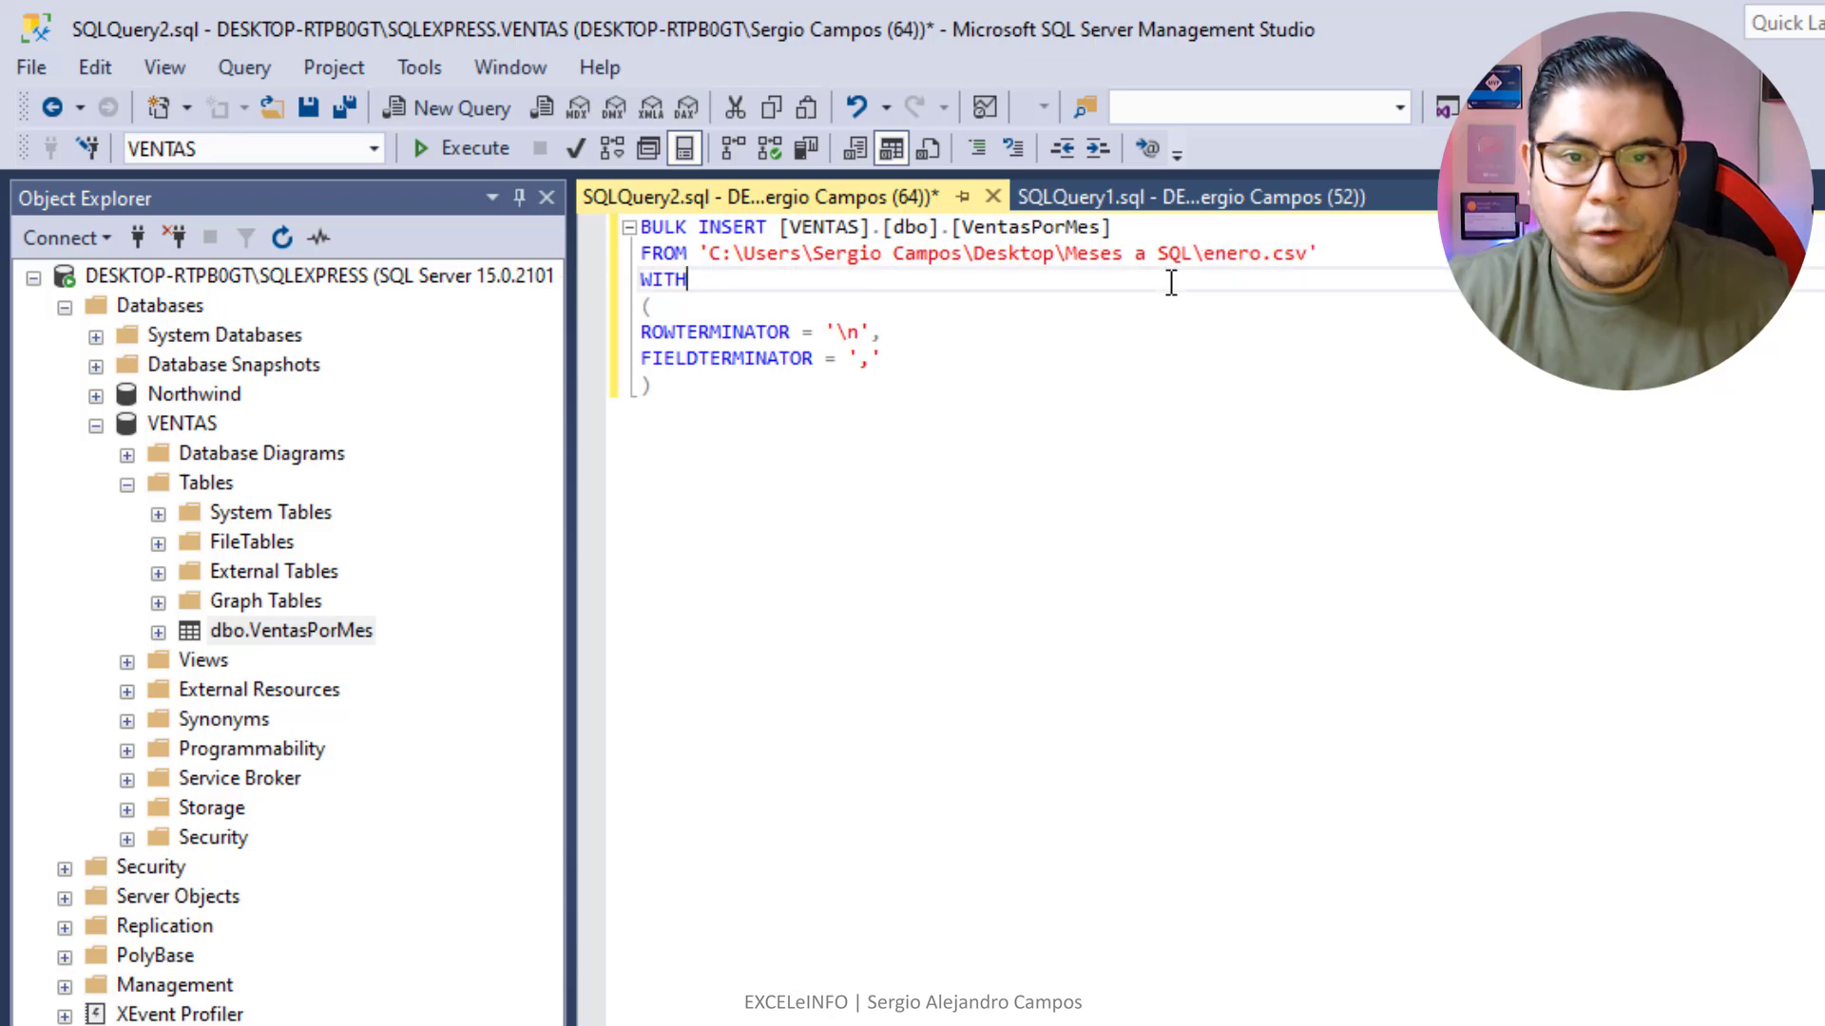
{"action": "key", "text": "ctrl+Tab"}
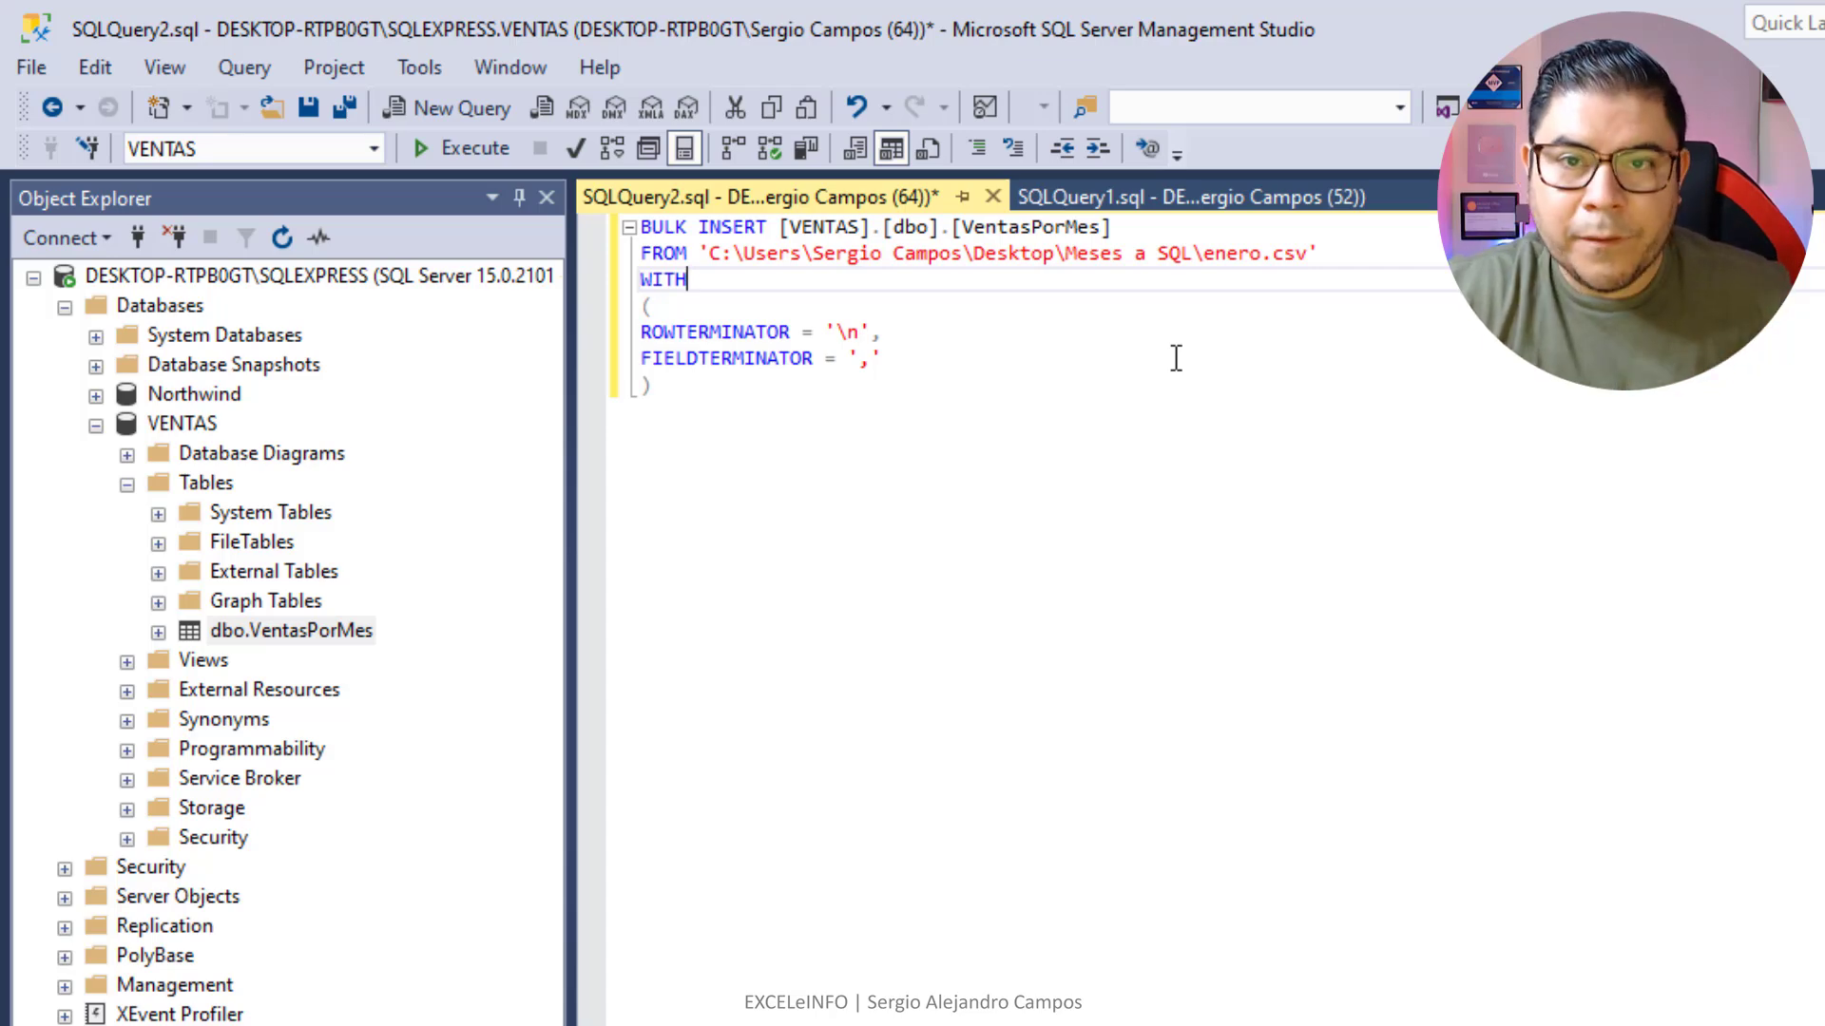
{"action": "key", "text": "ctrl+Tab"}
{"action": "key", "text": "ctrl+Tab"}
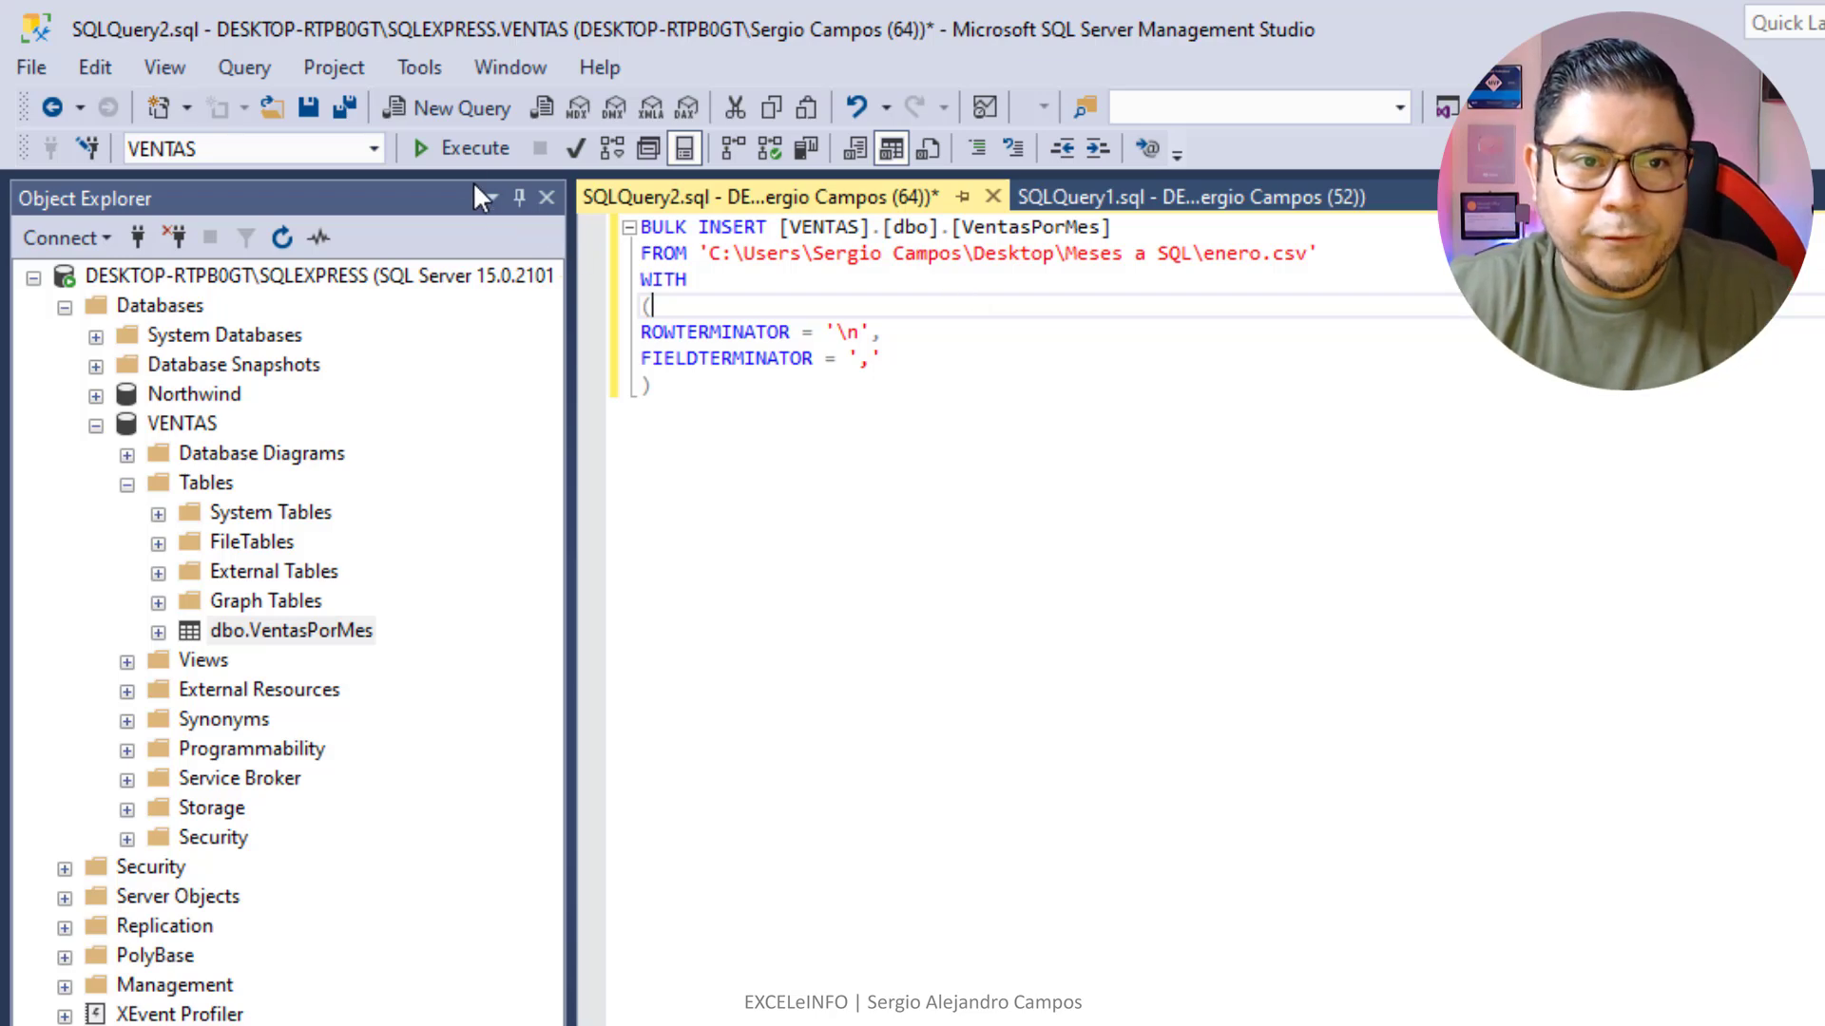
Execute the BULK INSERT and review the row-1 conversion error in Messages.
{"action": "left_click", "coordinate": [464, 152]}
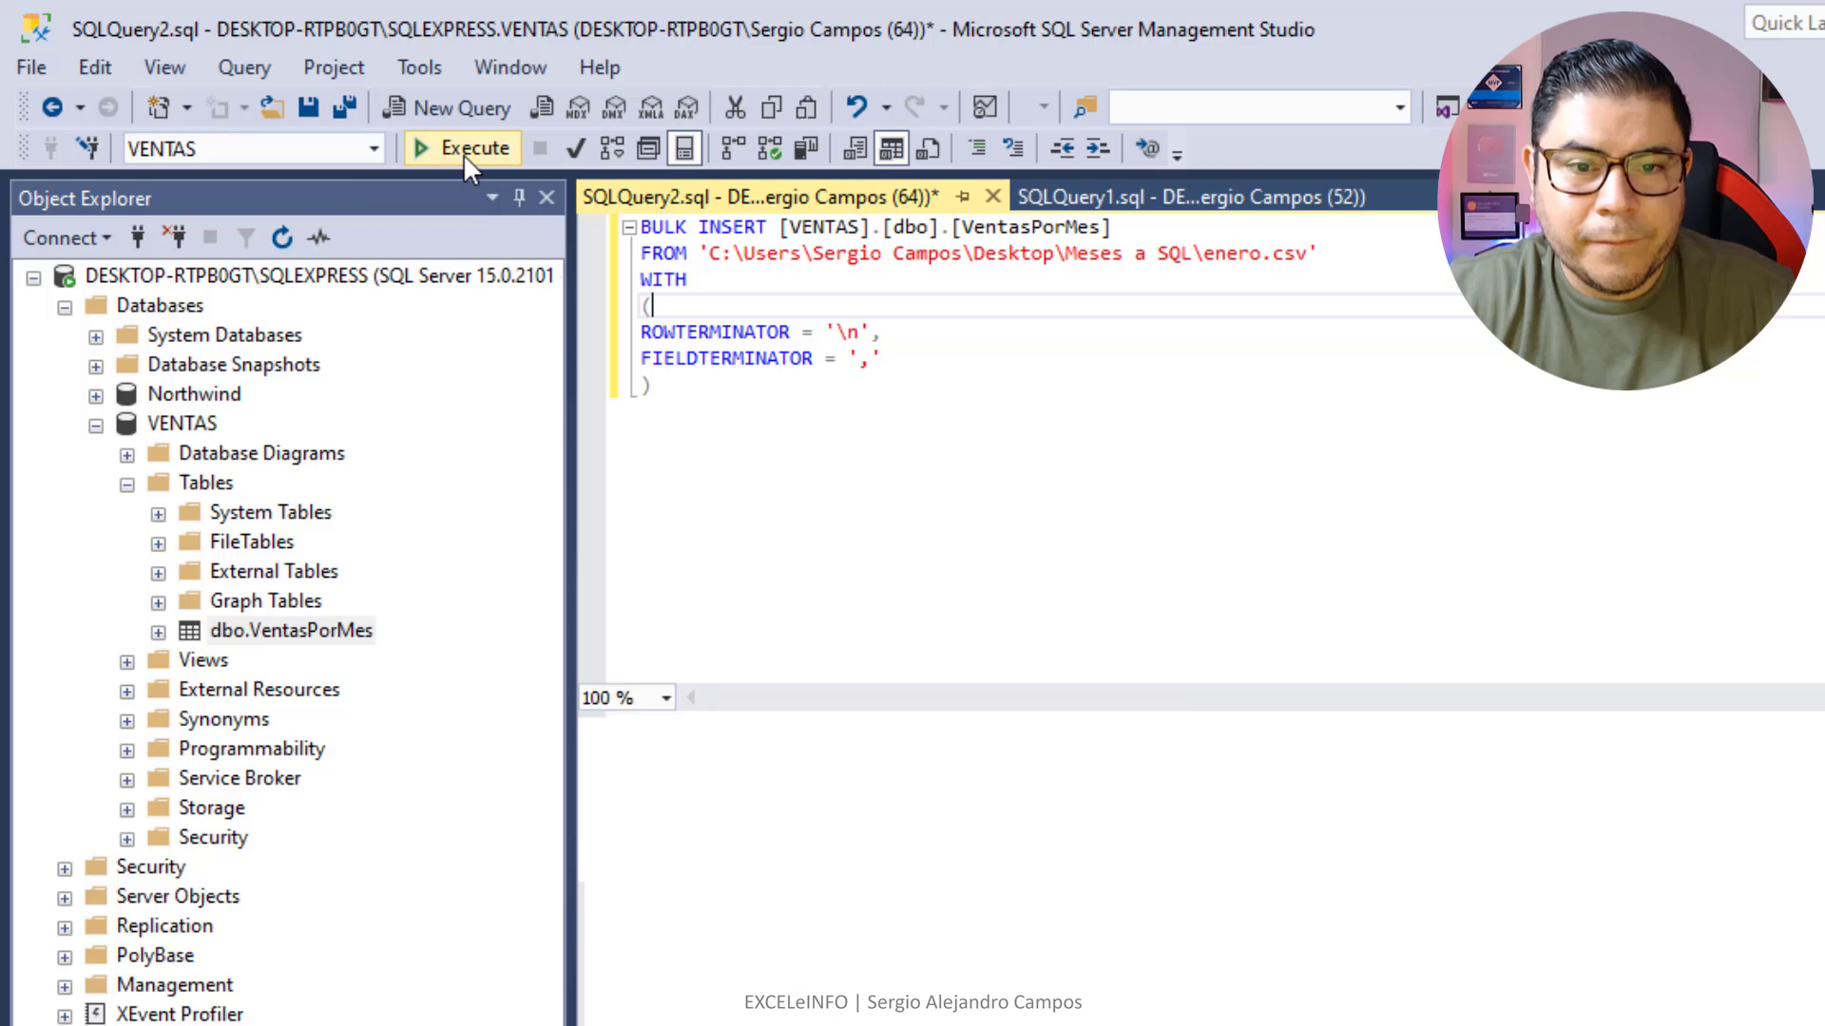
{"action": "left_click_drag", "start_coordinate": [1655, 794], "coordinate": [642, 768]}
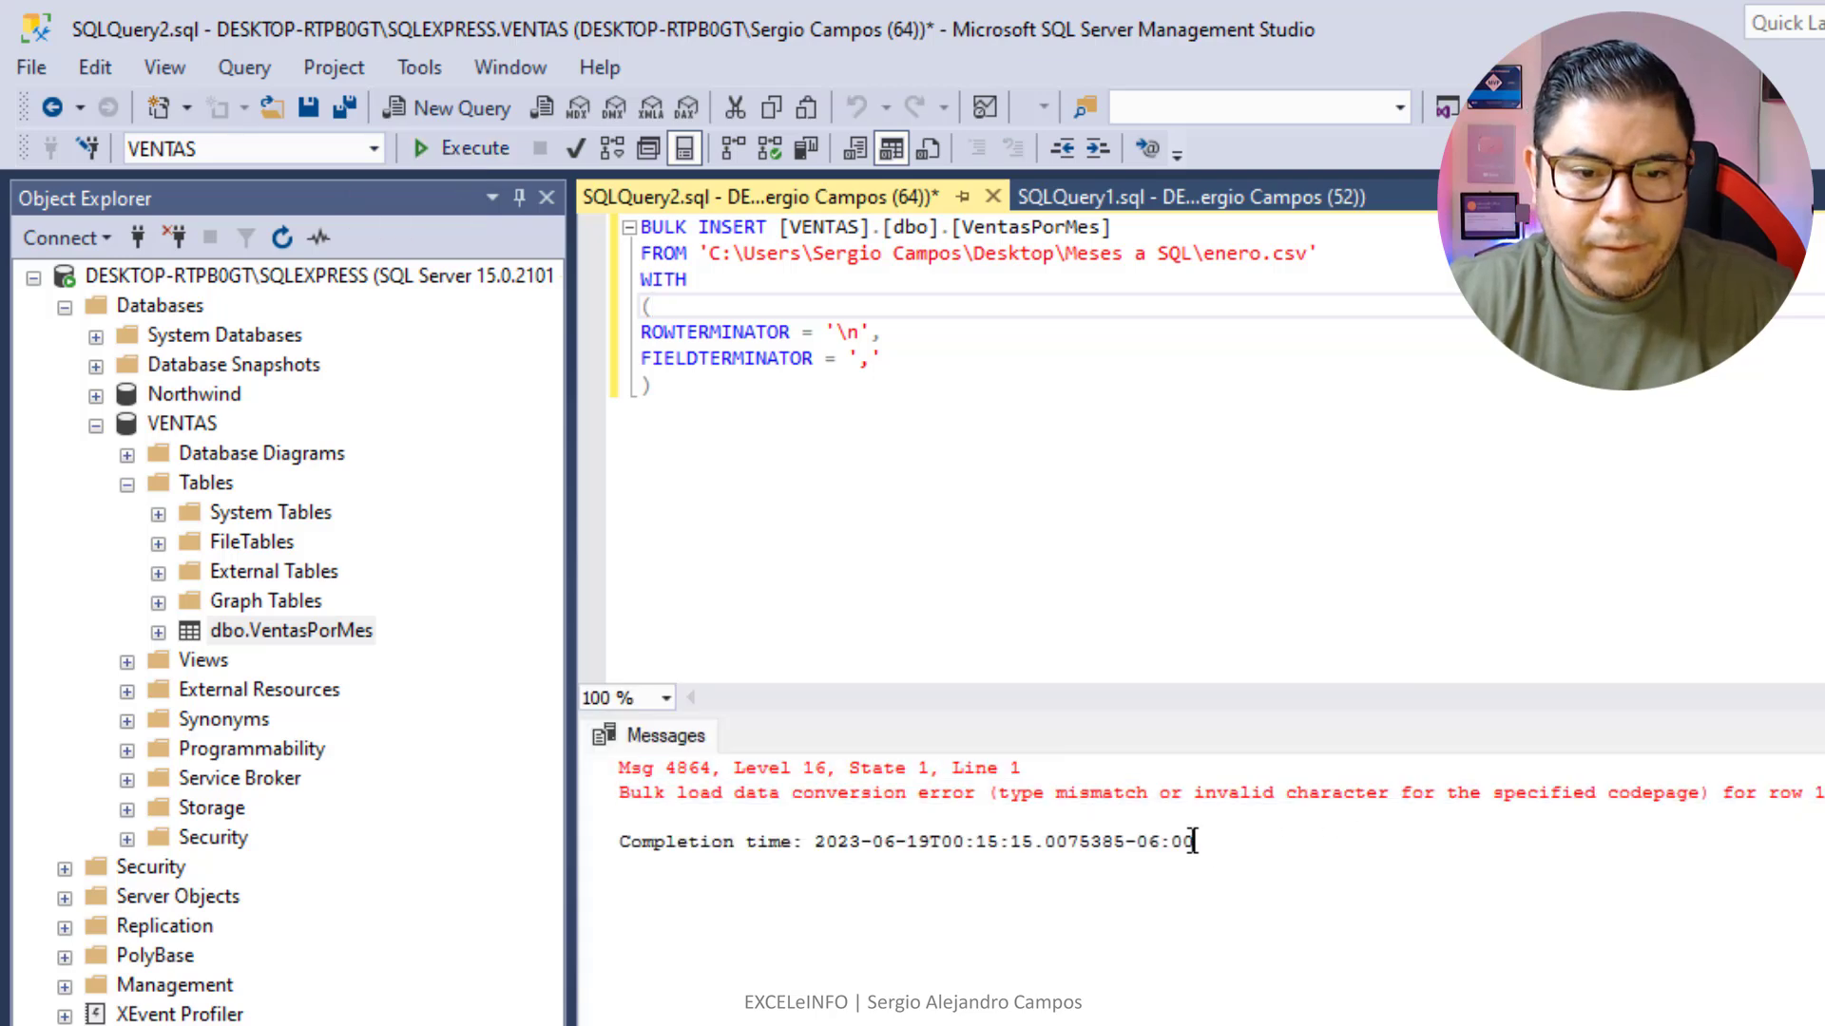
{"action": "left_click_drag", "start_coordinate": [1195, 842], "coordinate": [620, 842]}
{"action": "left_click", "coordinate": [932, 469]}
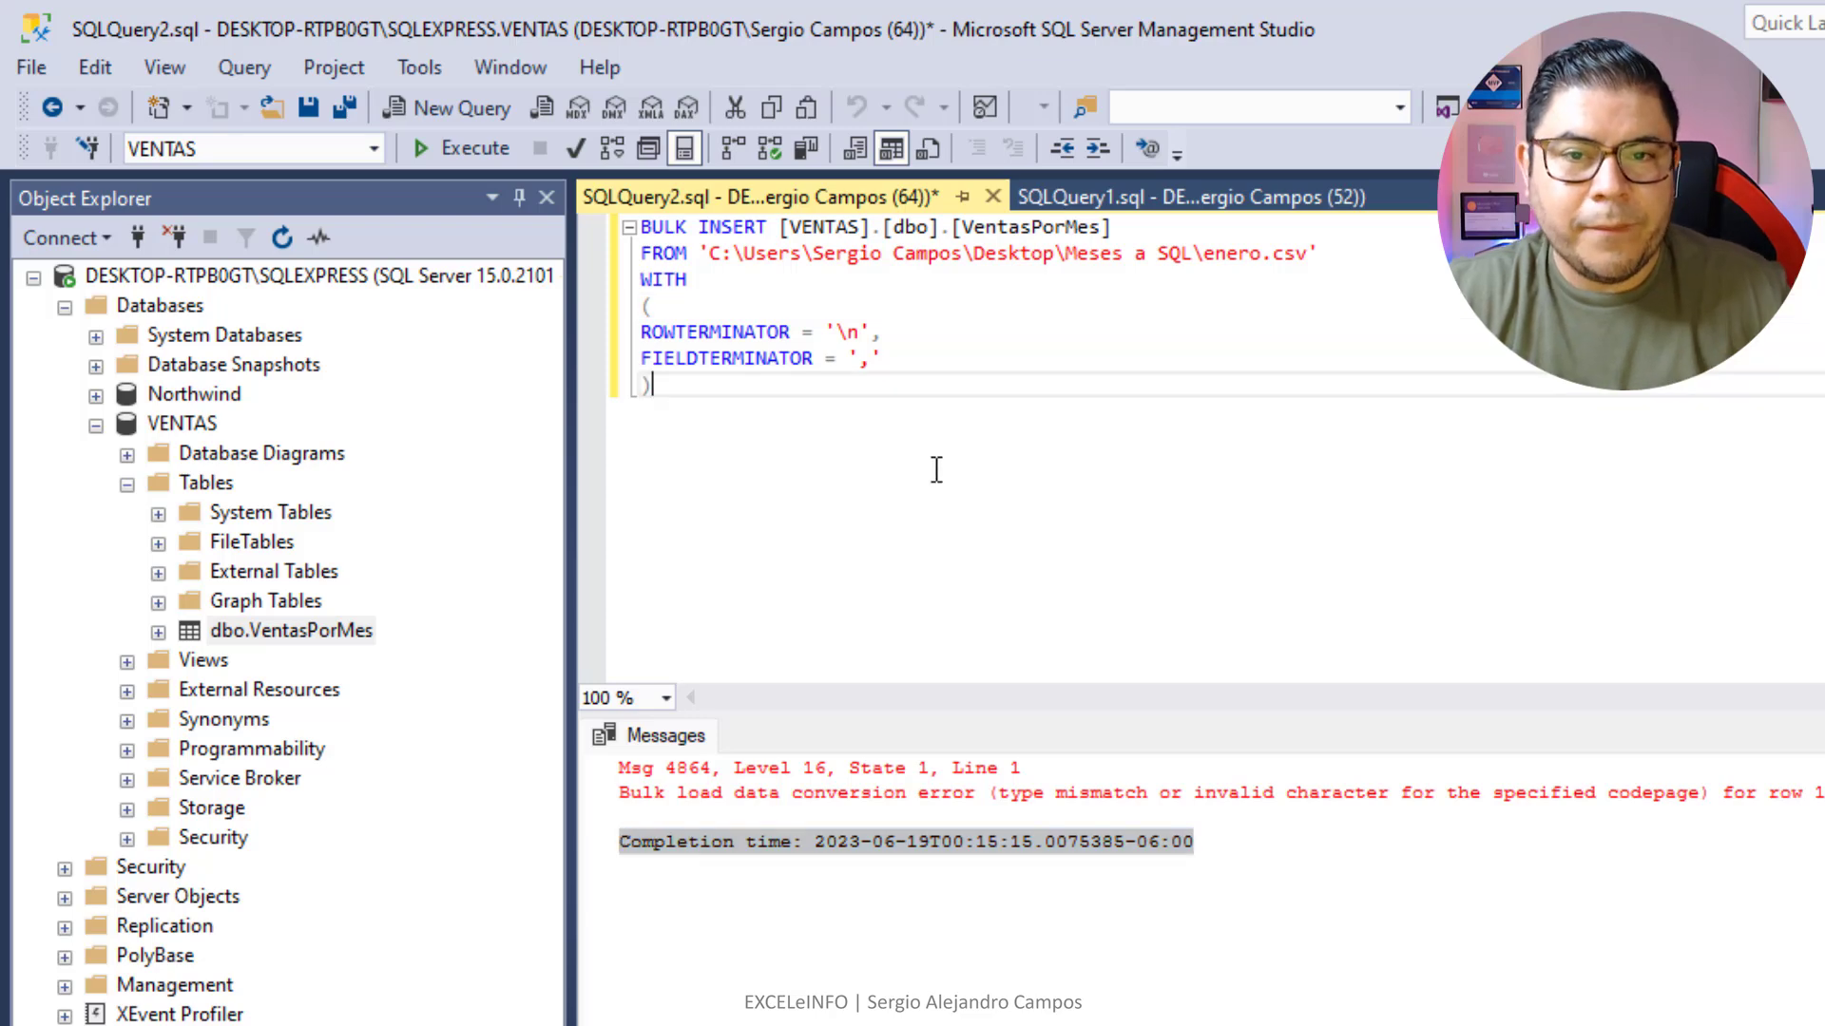
Rerun SELECT TOP (1000) on VentasPorMes to see January rows, enlarging the results grid and columns.
{"action": "key", "text": "ctrl+Tab"}
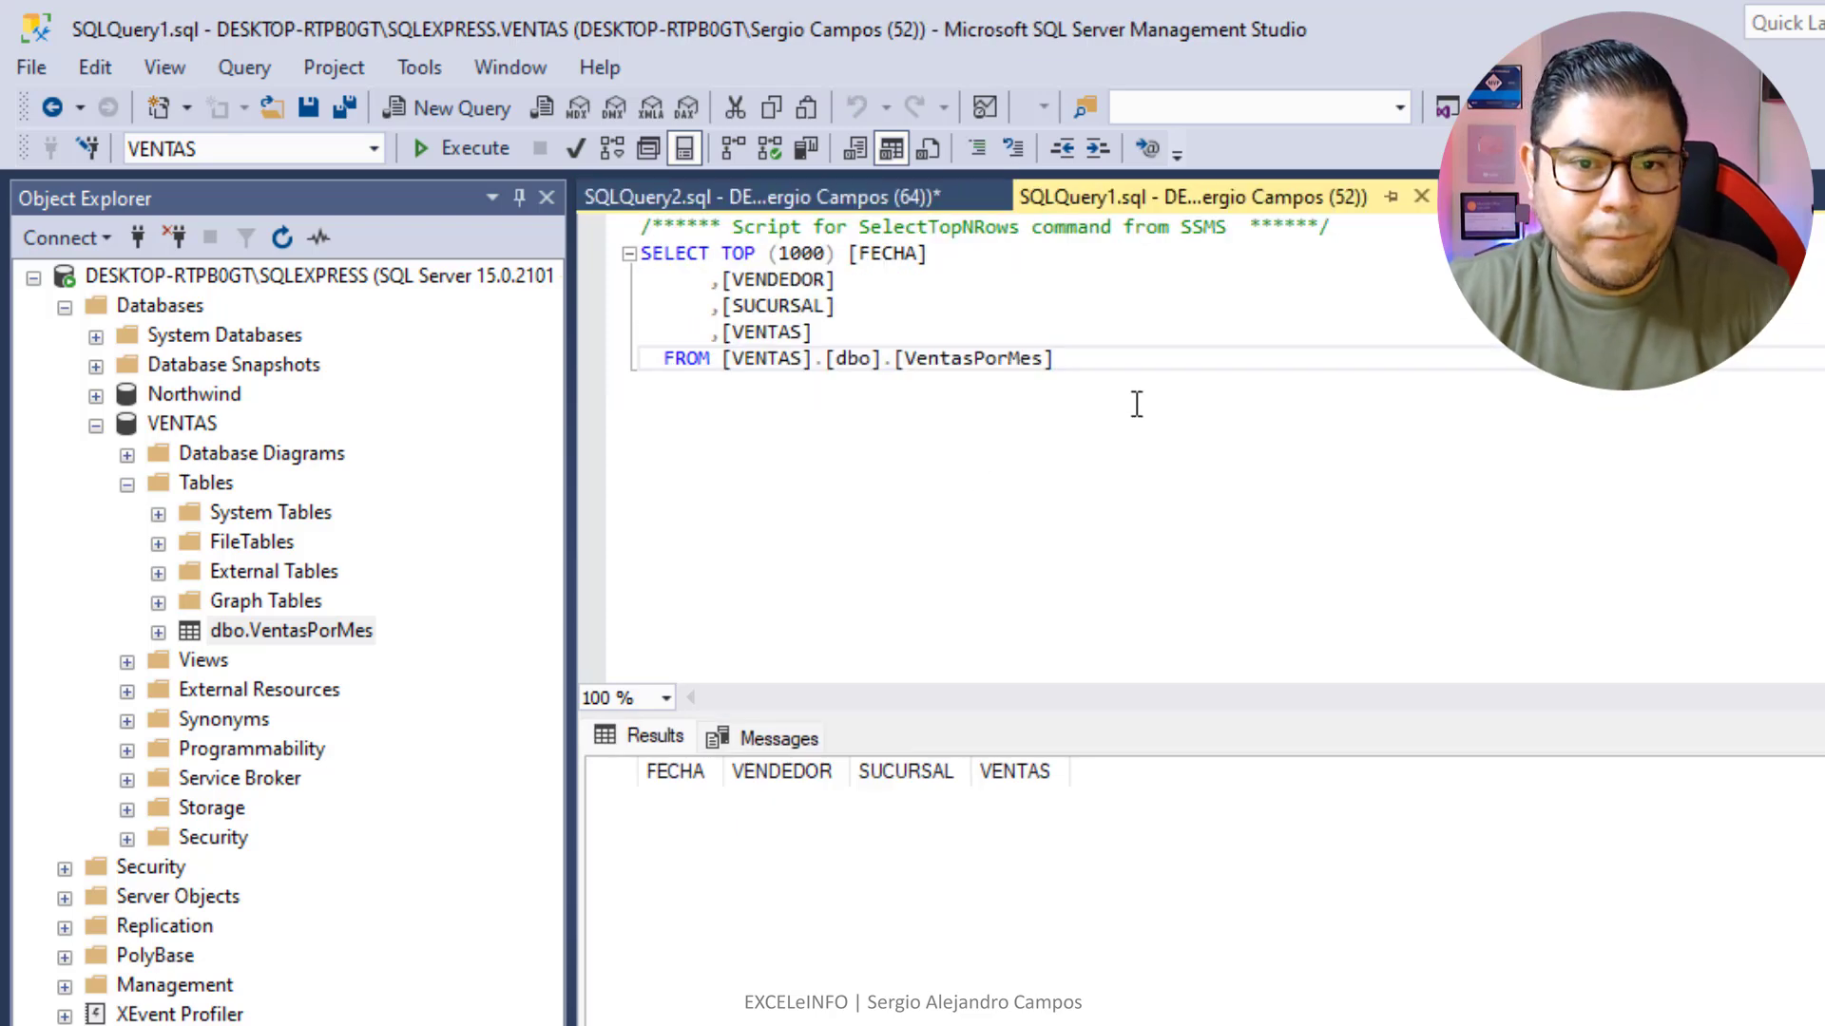
{"action": "left_click", "coordinate": [487, 148]}
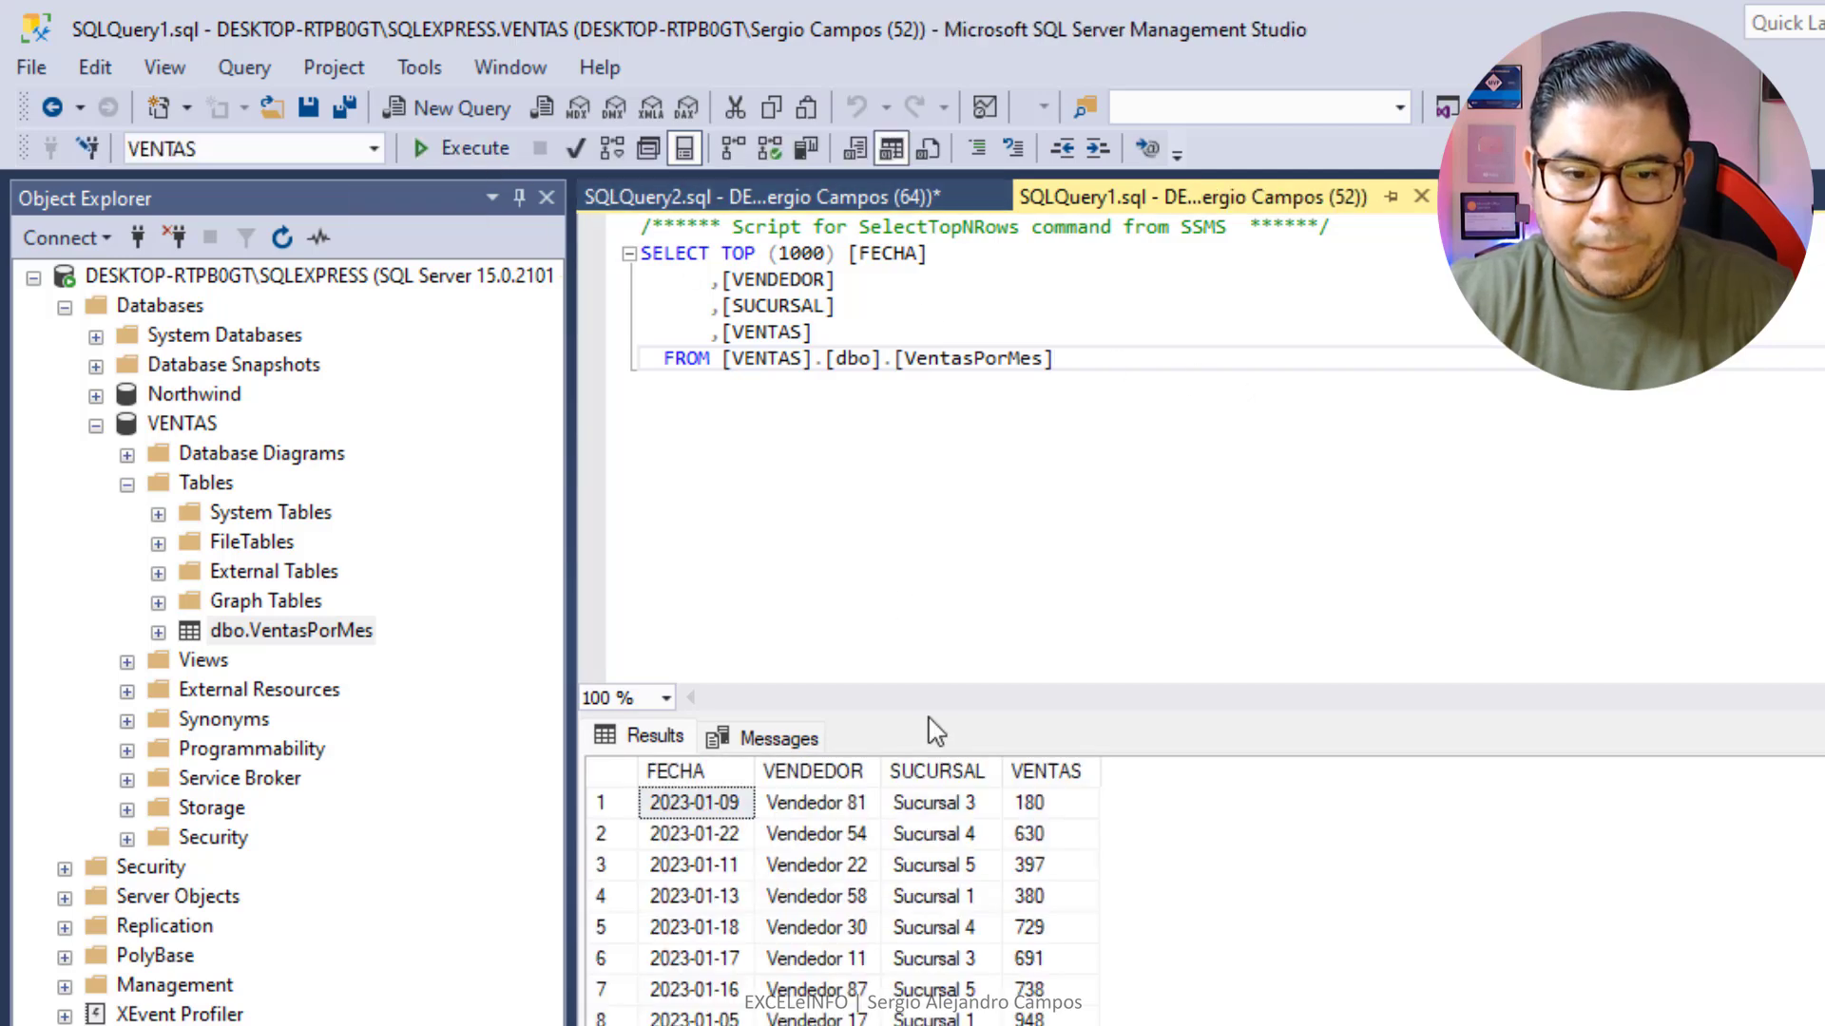
{"action": "left_click_drag", "start_coordinate": [1179, 719], "coordinate": [1178, 498]}
{"action": "left_click_drag", "start_coordinate": [879, 580], "coordinate": [944, 581]}
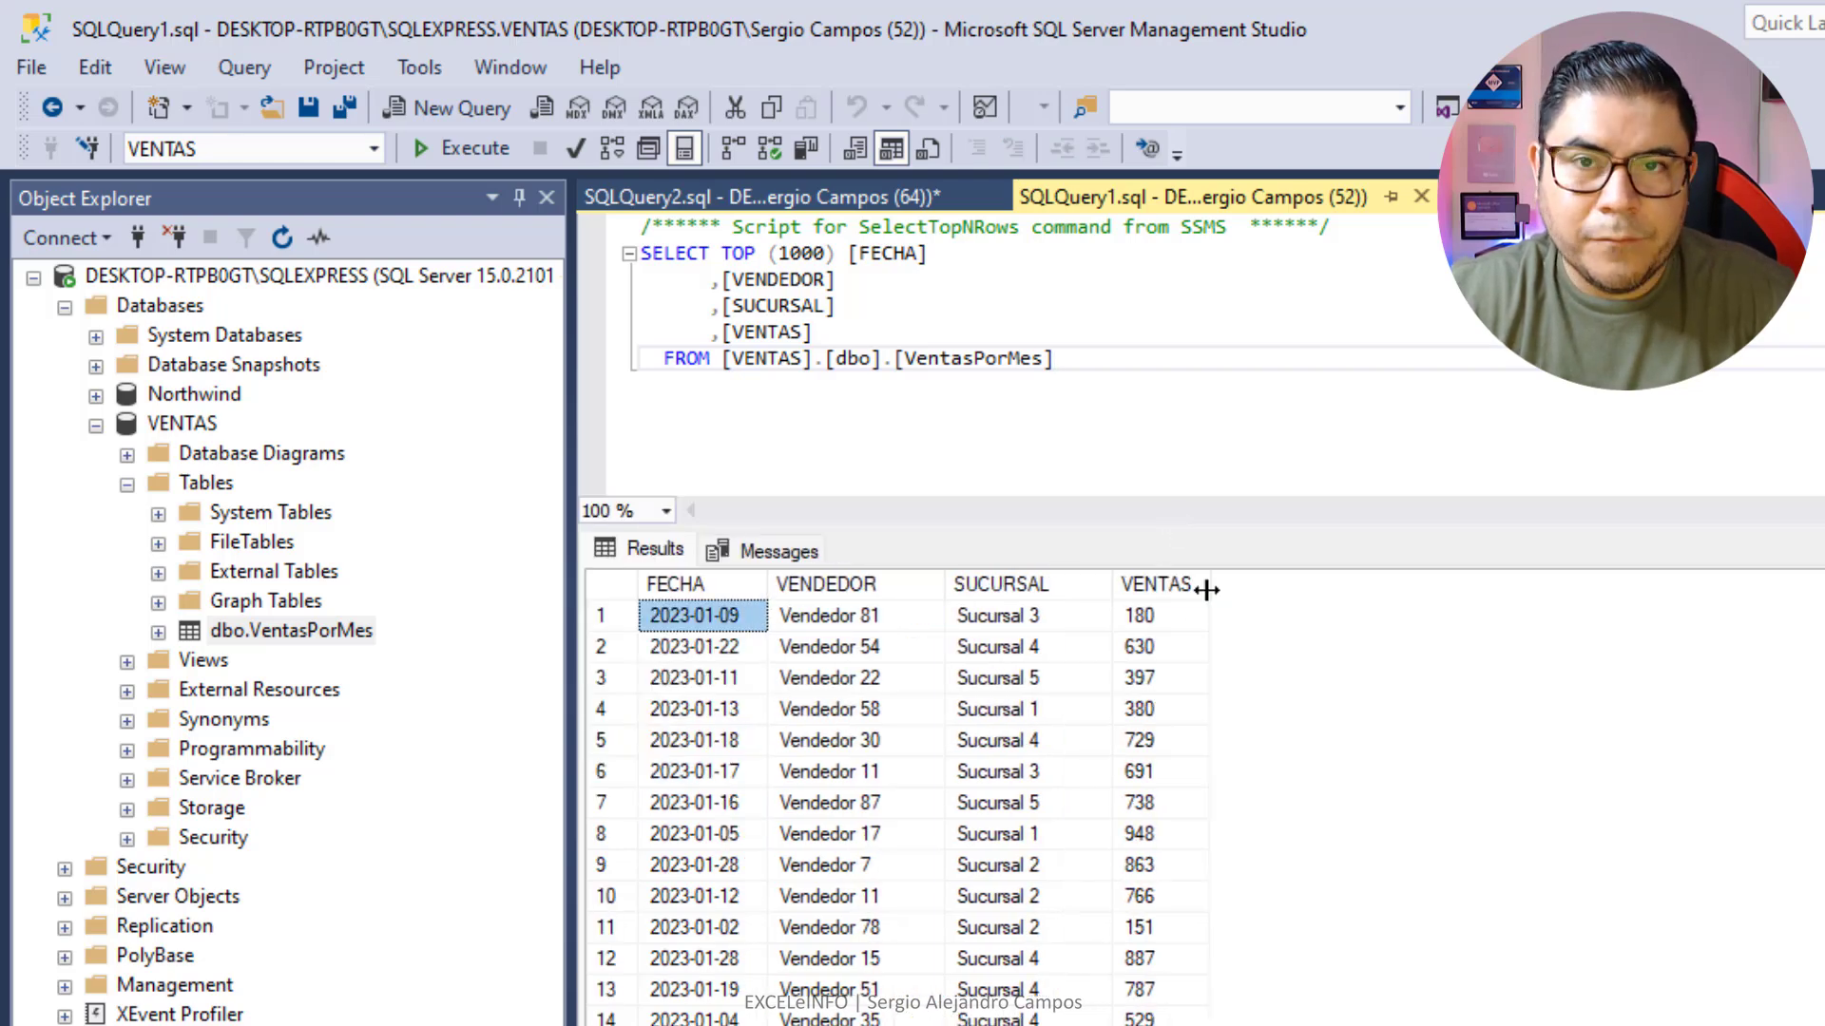
{"action": "left_click_drag", "start_coordinate": [1099, 584], "coordinate": [1206, 589]}
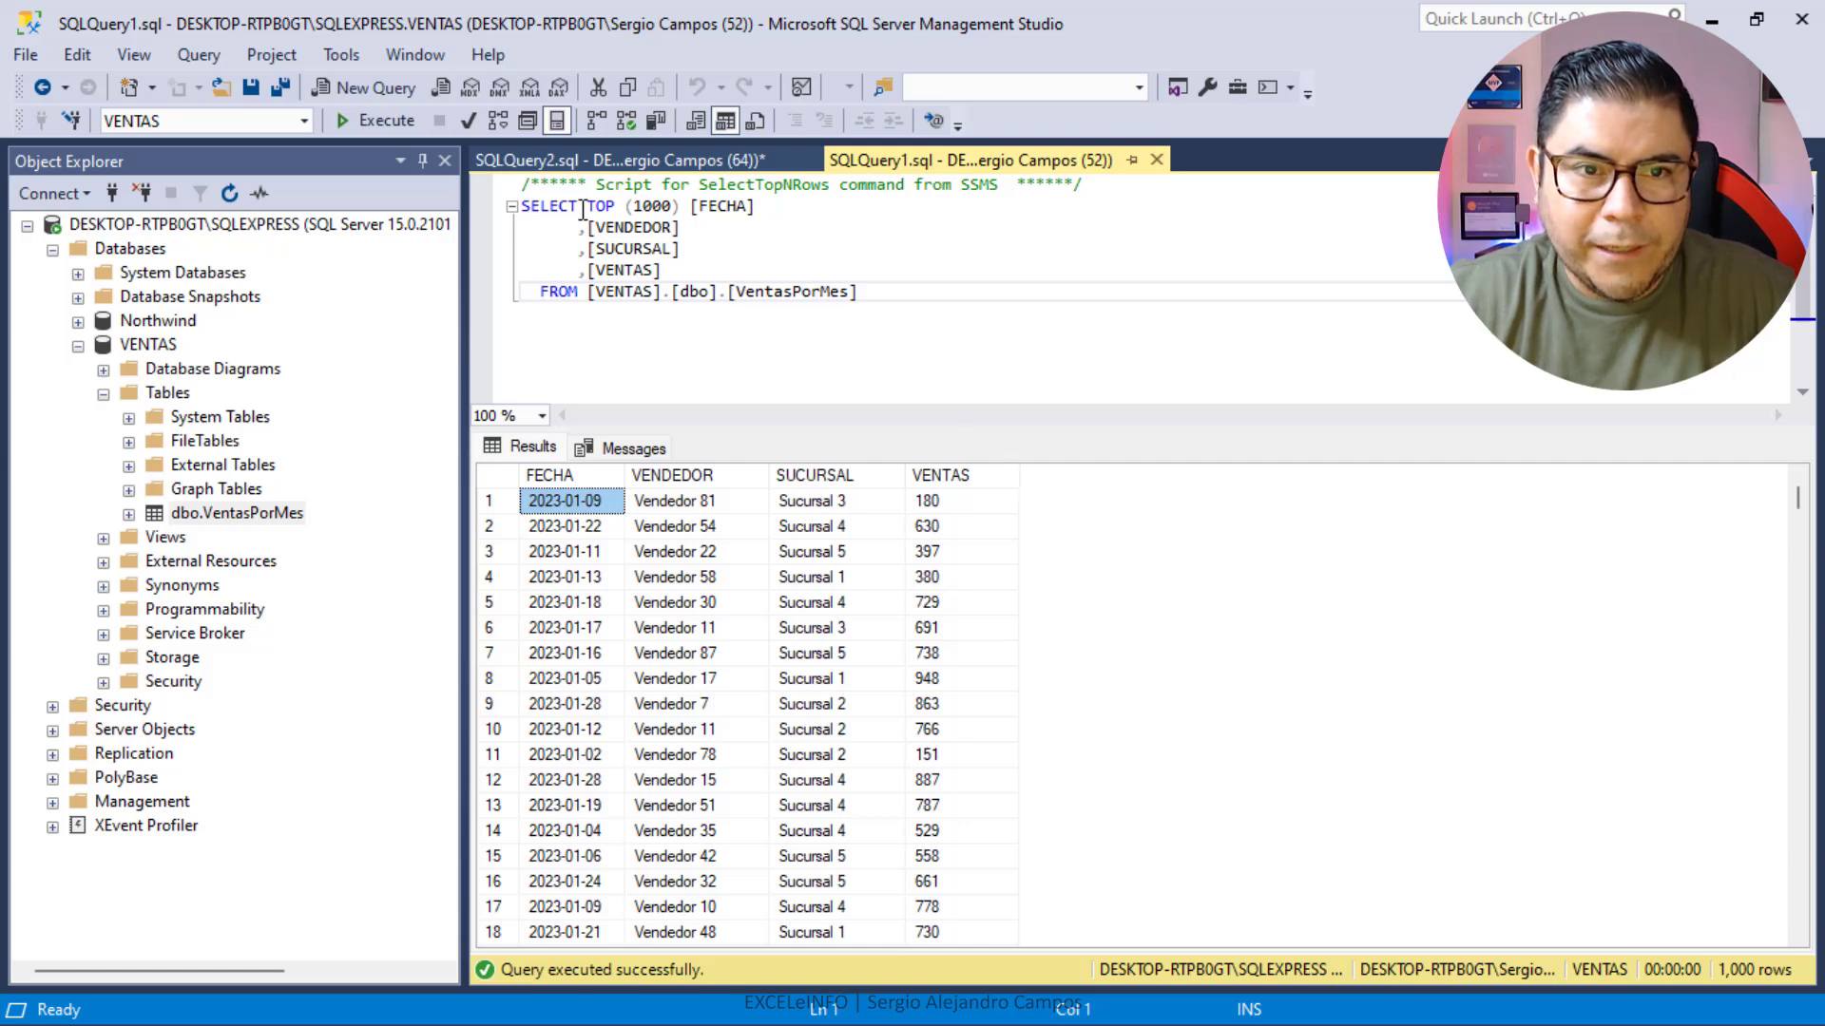
Raise the query to TOP (100000) and rerun it, confirming 10,000 January rows before returning to Excel.
{"action": "left_click", "coordinate": [650, 205]}
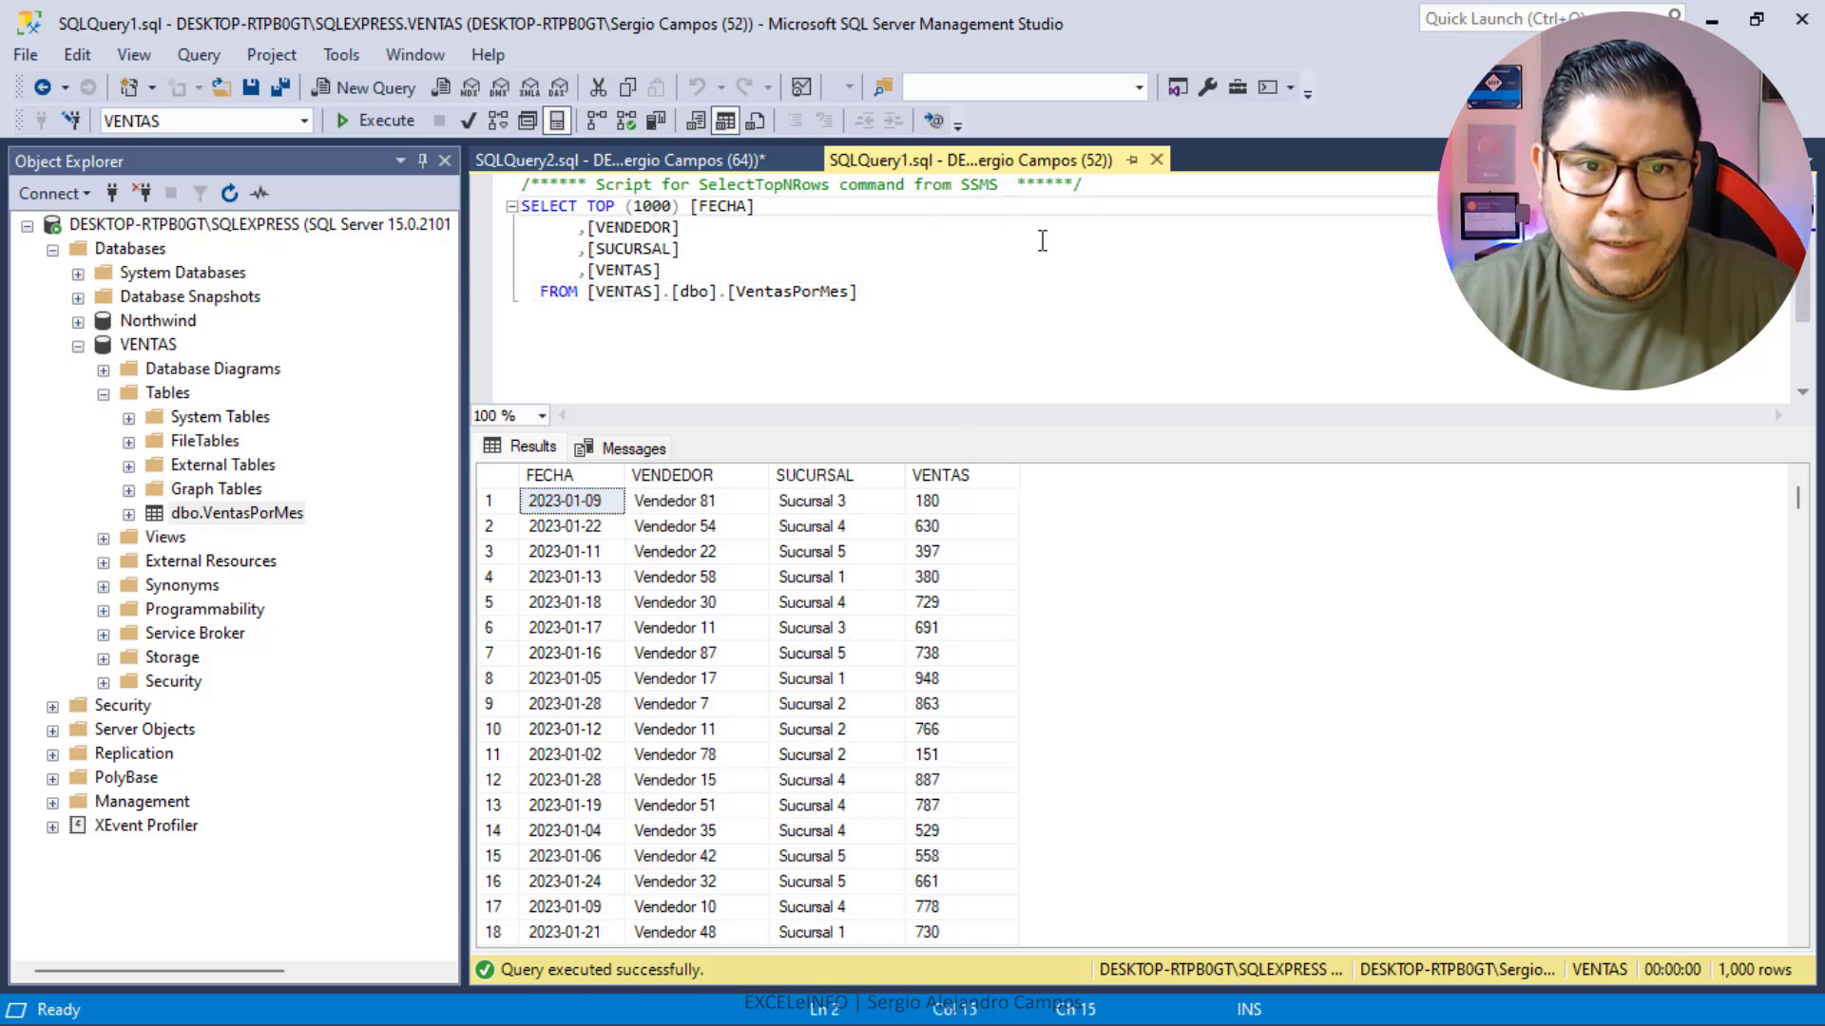
{"action": "type", "text": "00"}
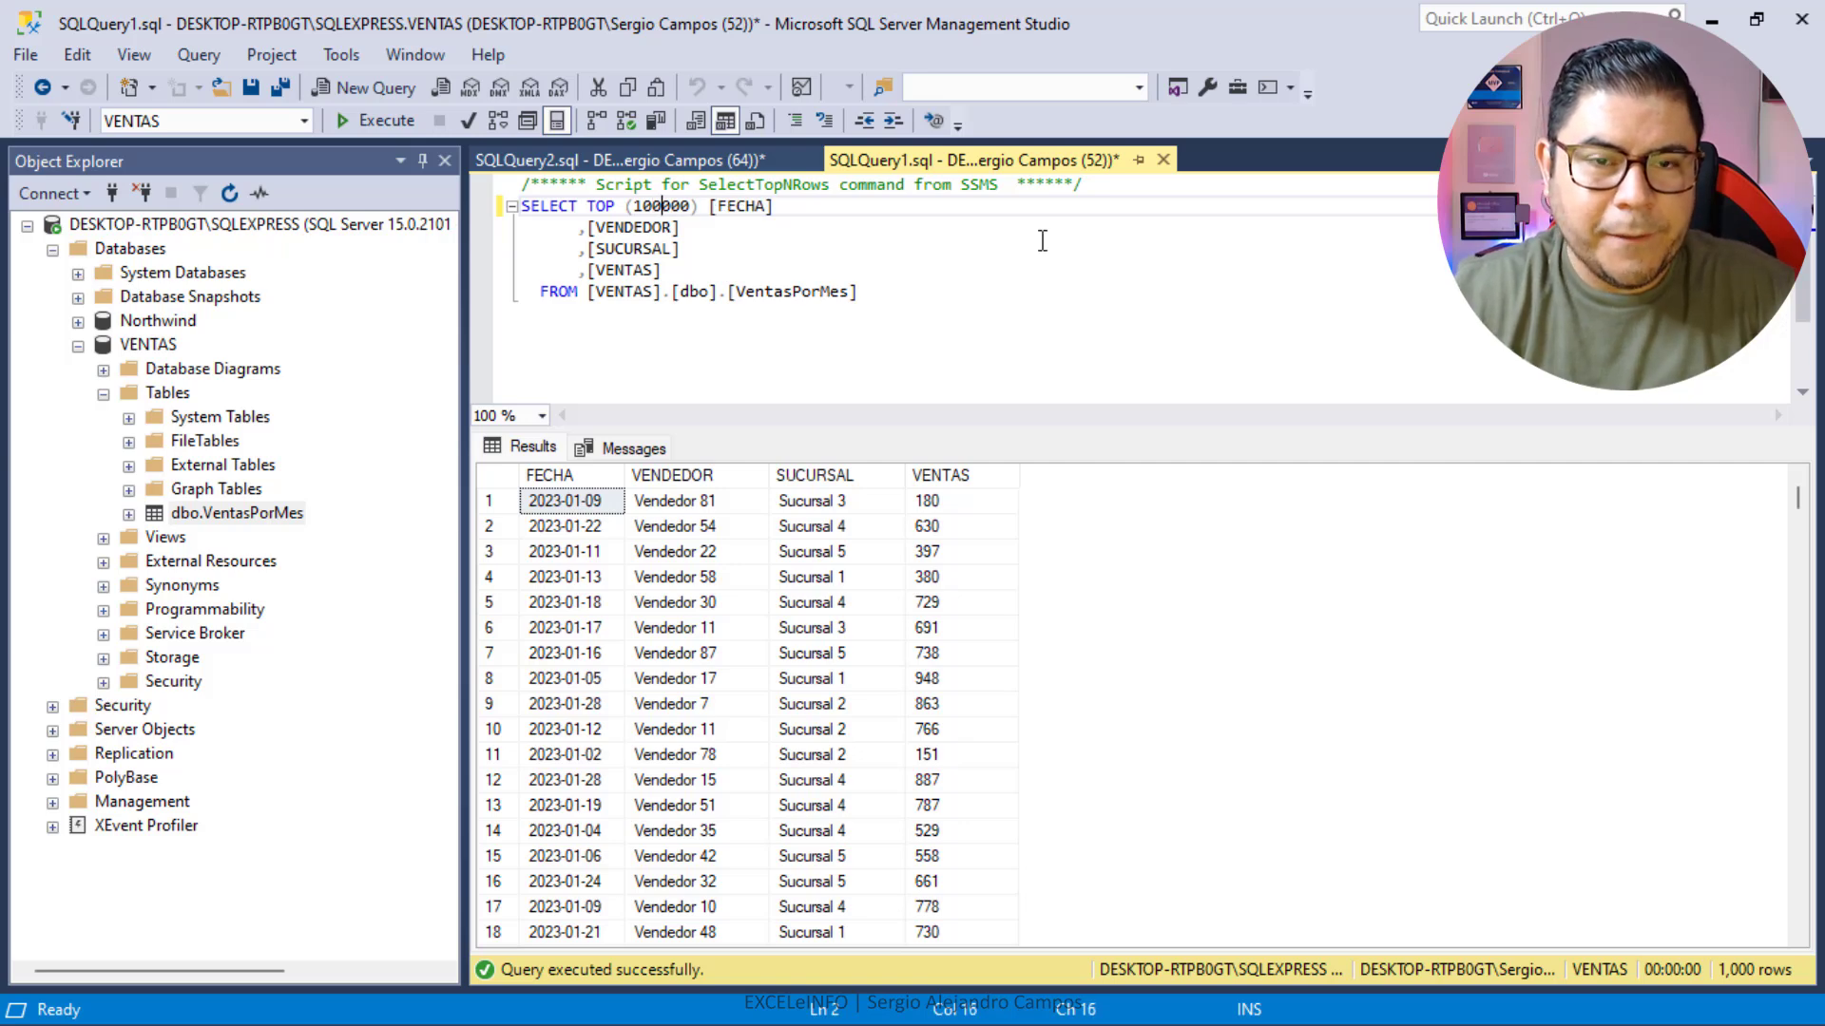
{"action": "left_click", "coordinate": [393, 124]}
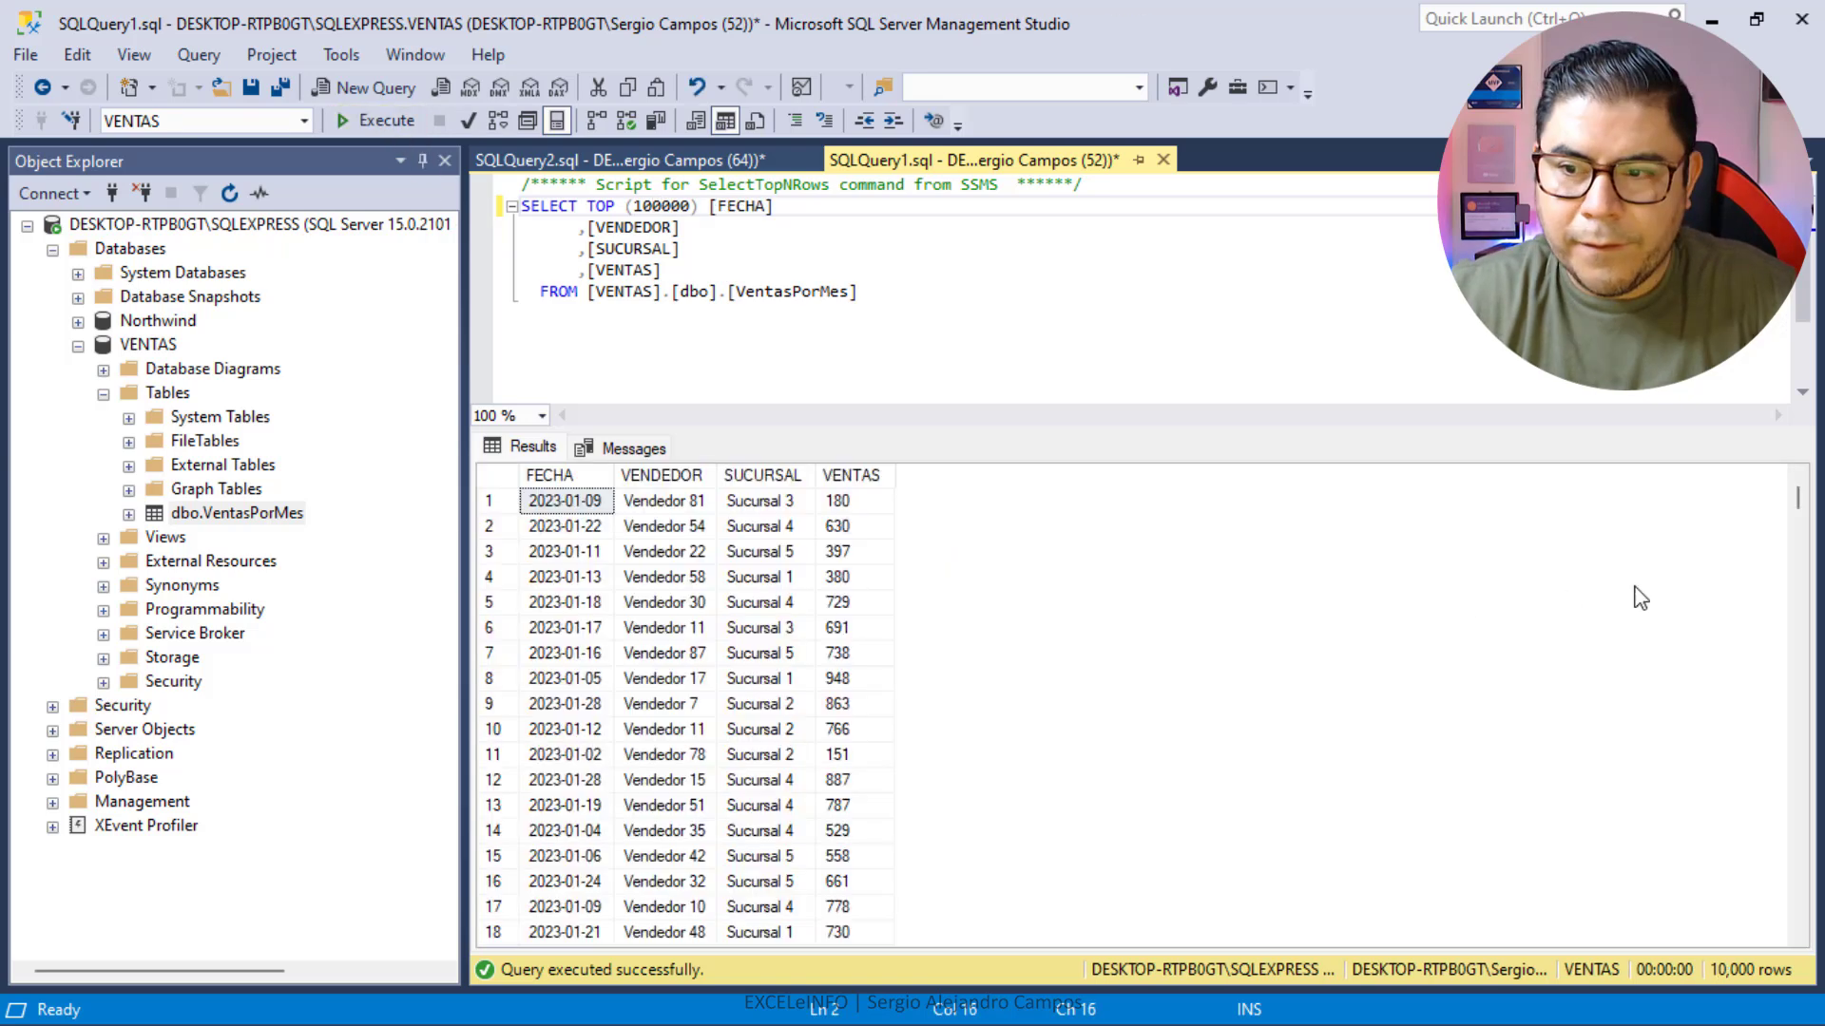
{"action": "left_click_drag", "start_coordinate": [1799, 498], "coordinate": [1799, 941]}
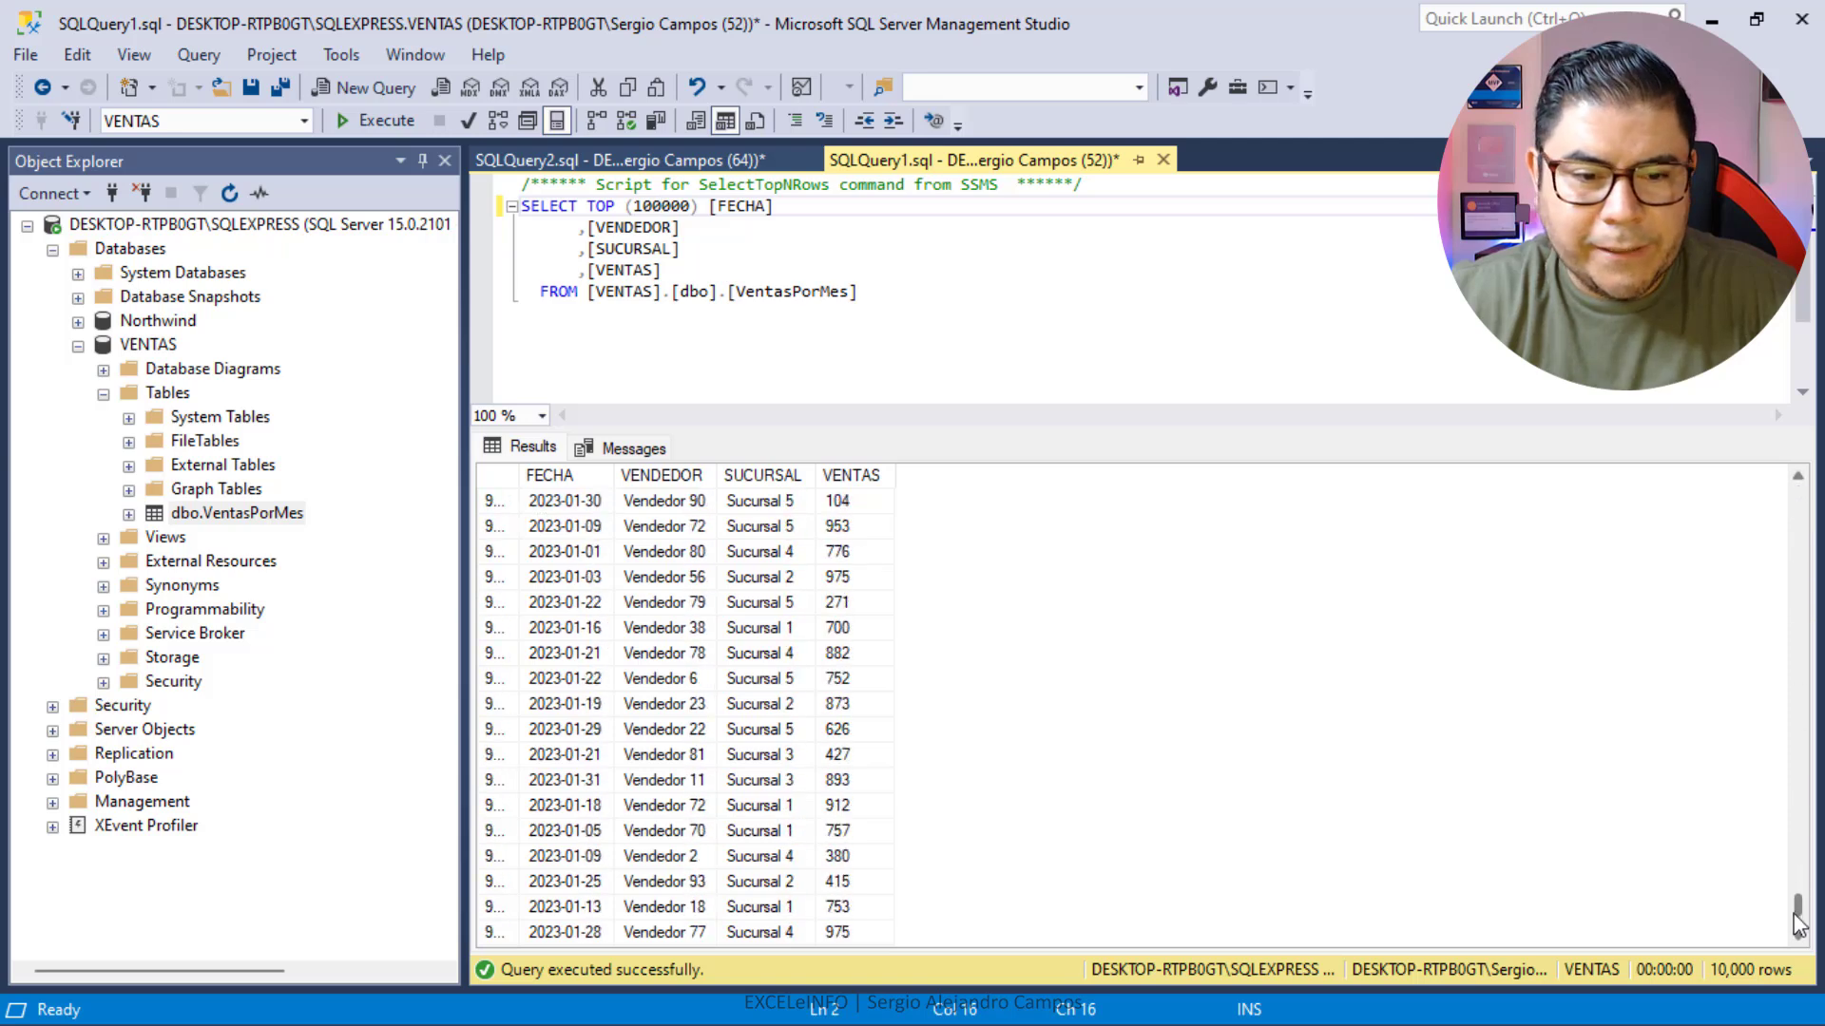
{"action": "left_click_drag", "start_coordinate": [615, 486], "coordinate": [706, 486]}
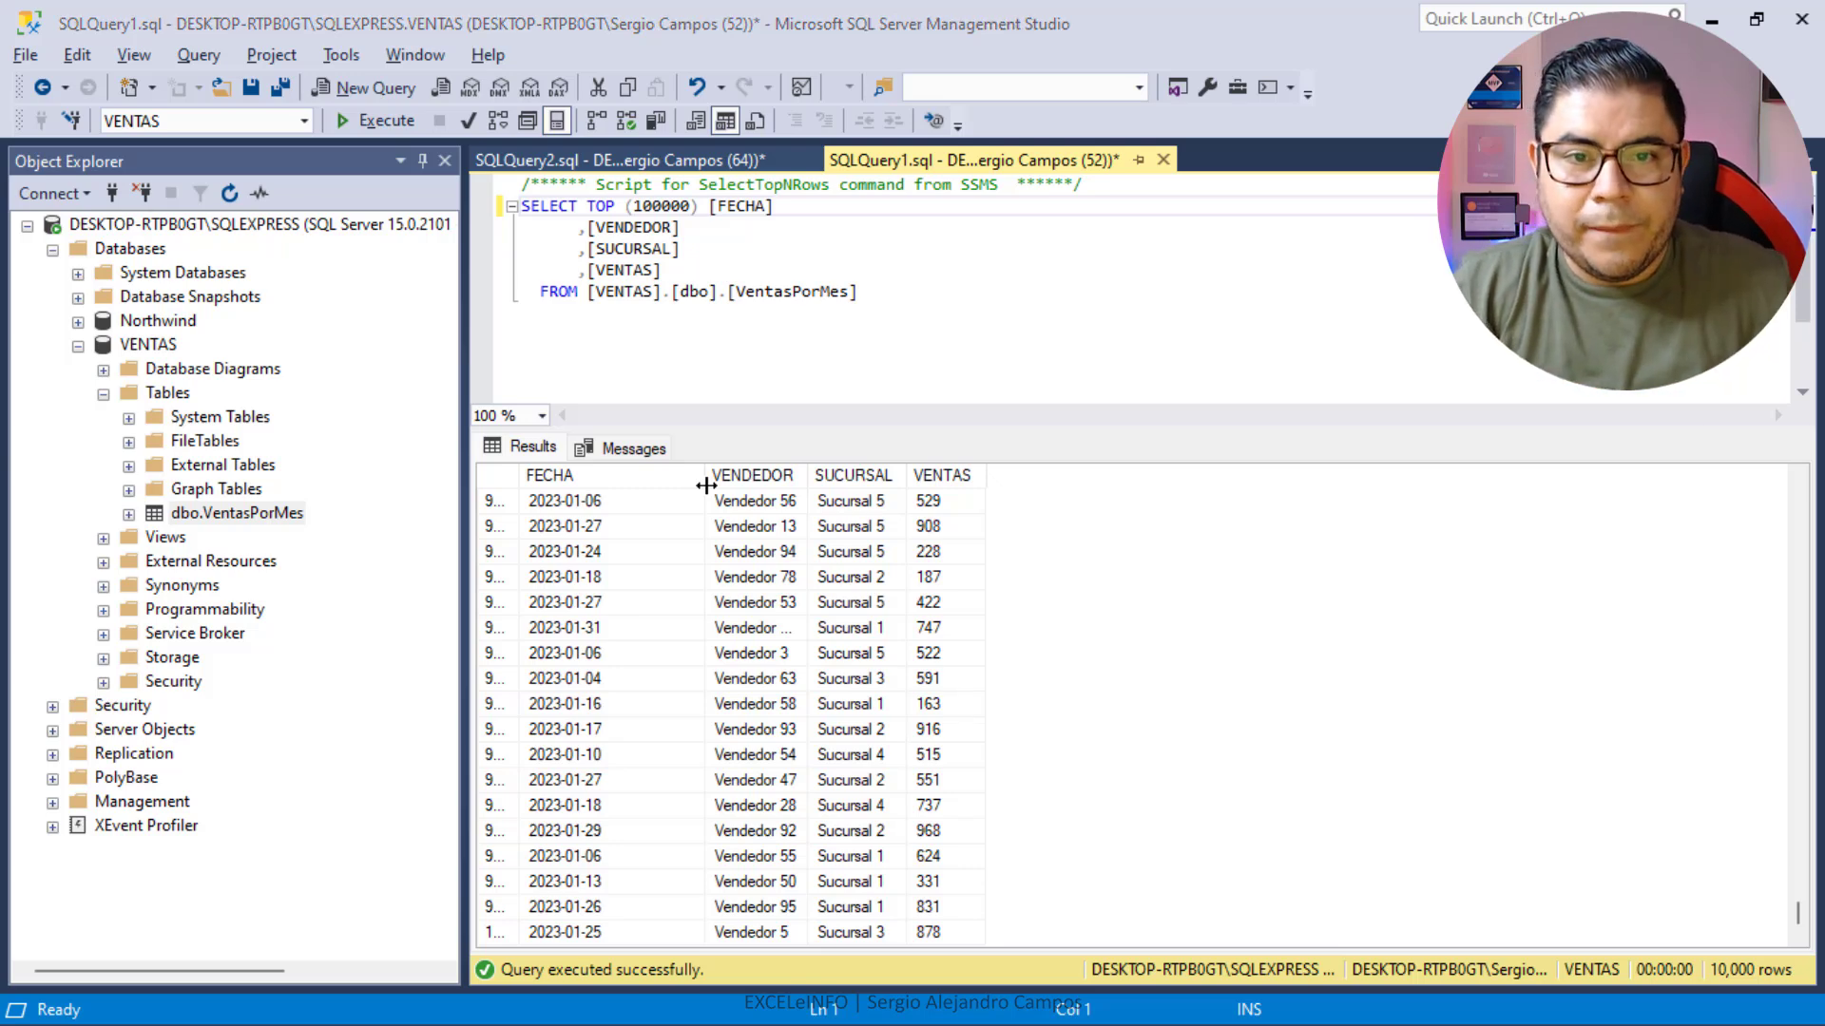
{"action": "key", "text": "alt+Tab"}
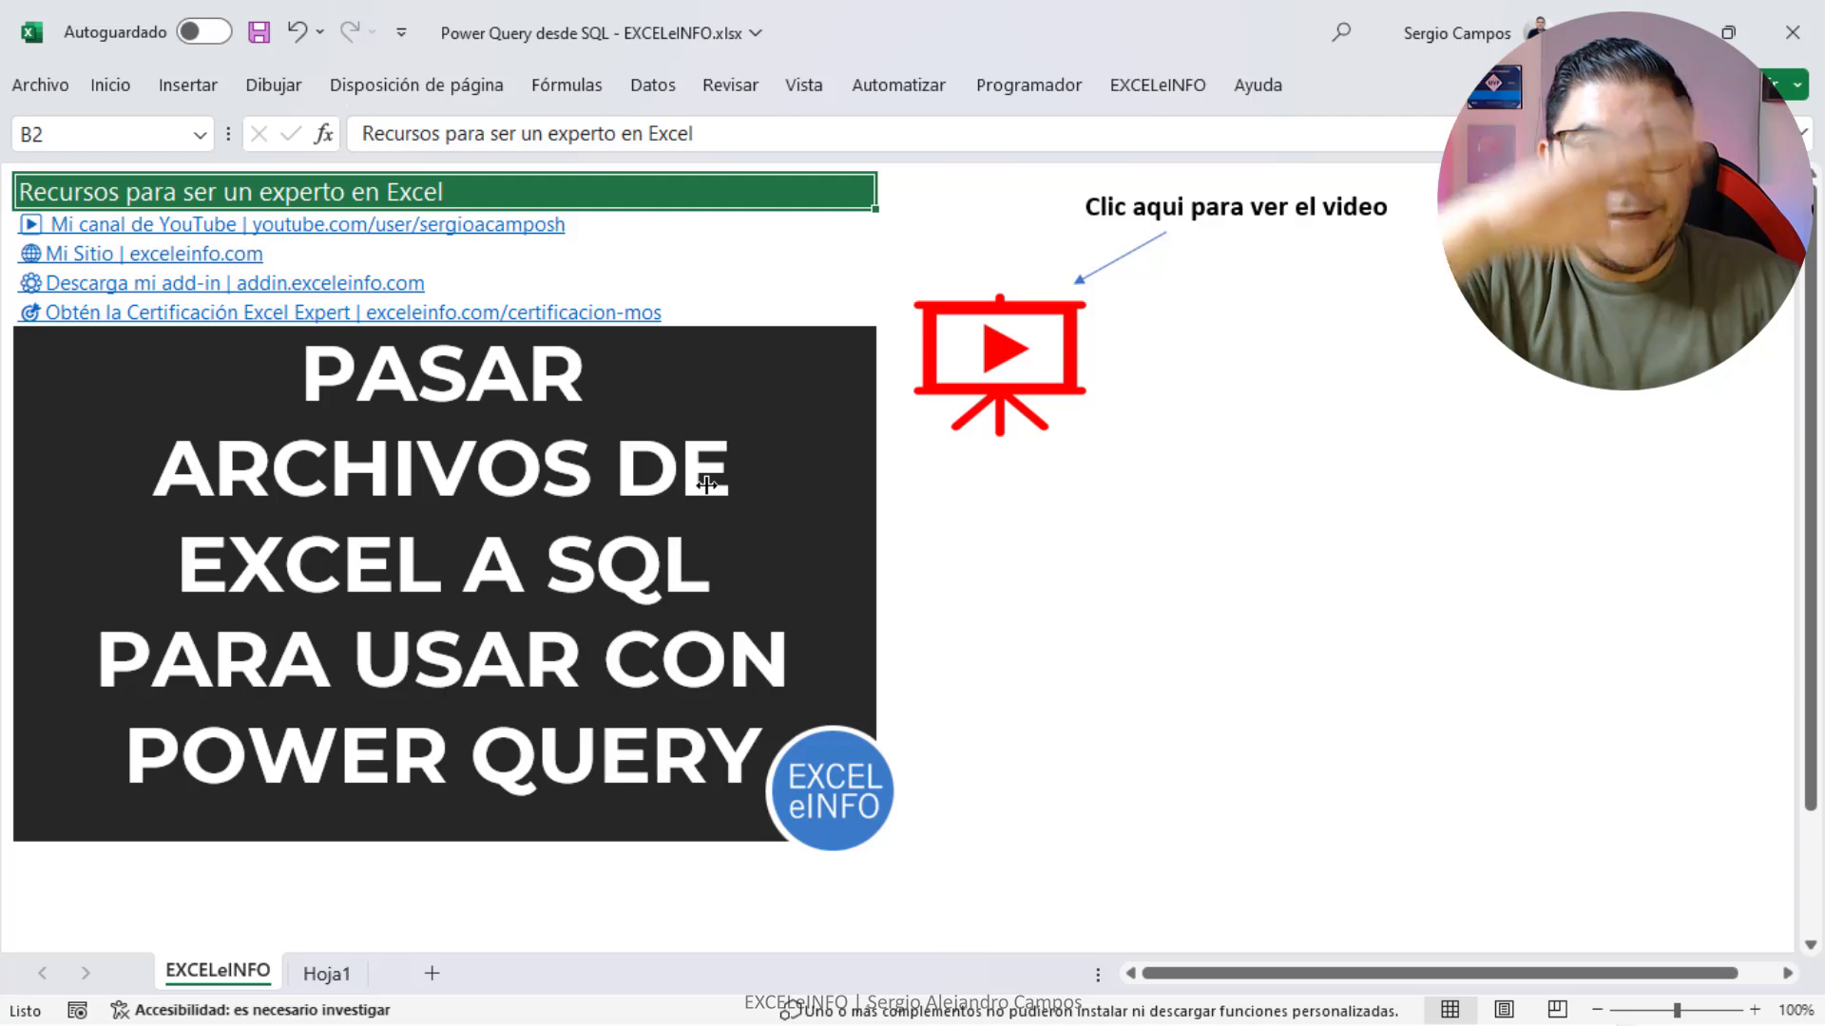
On the empty Hoja1 sheet, start a SQL Server database import, then go back to Management Studio.
{"action": "left_click", "coordinate": [313, 976]}
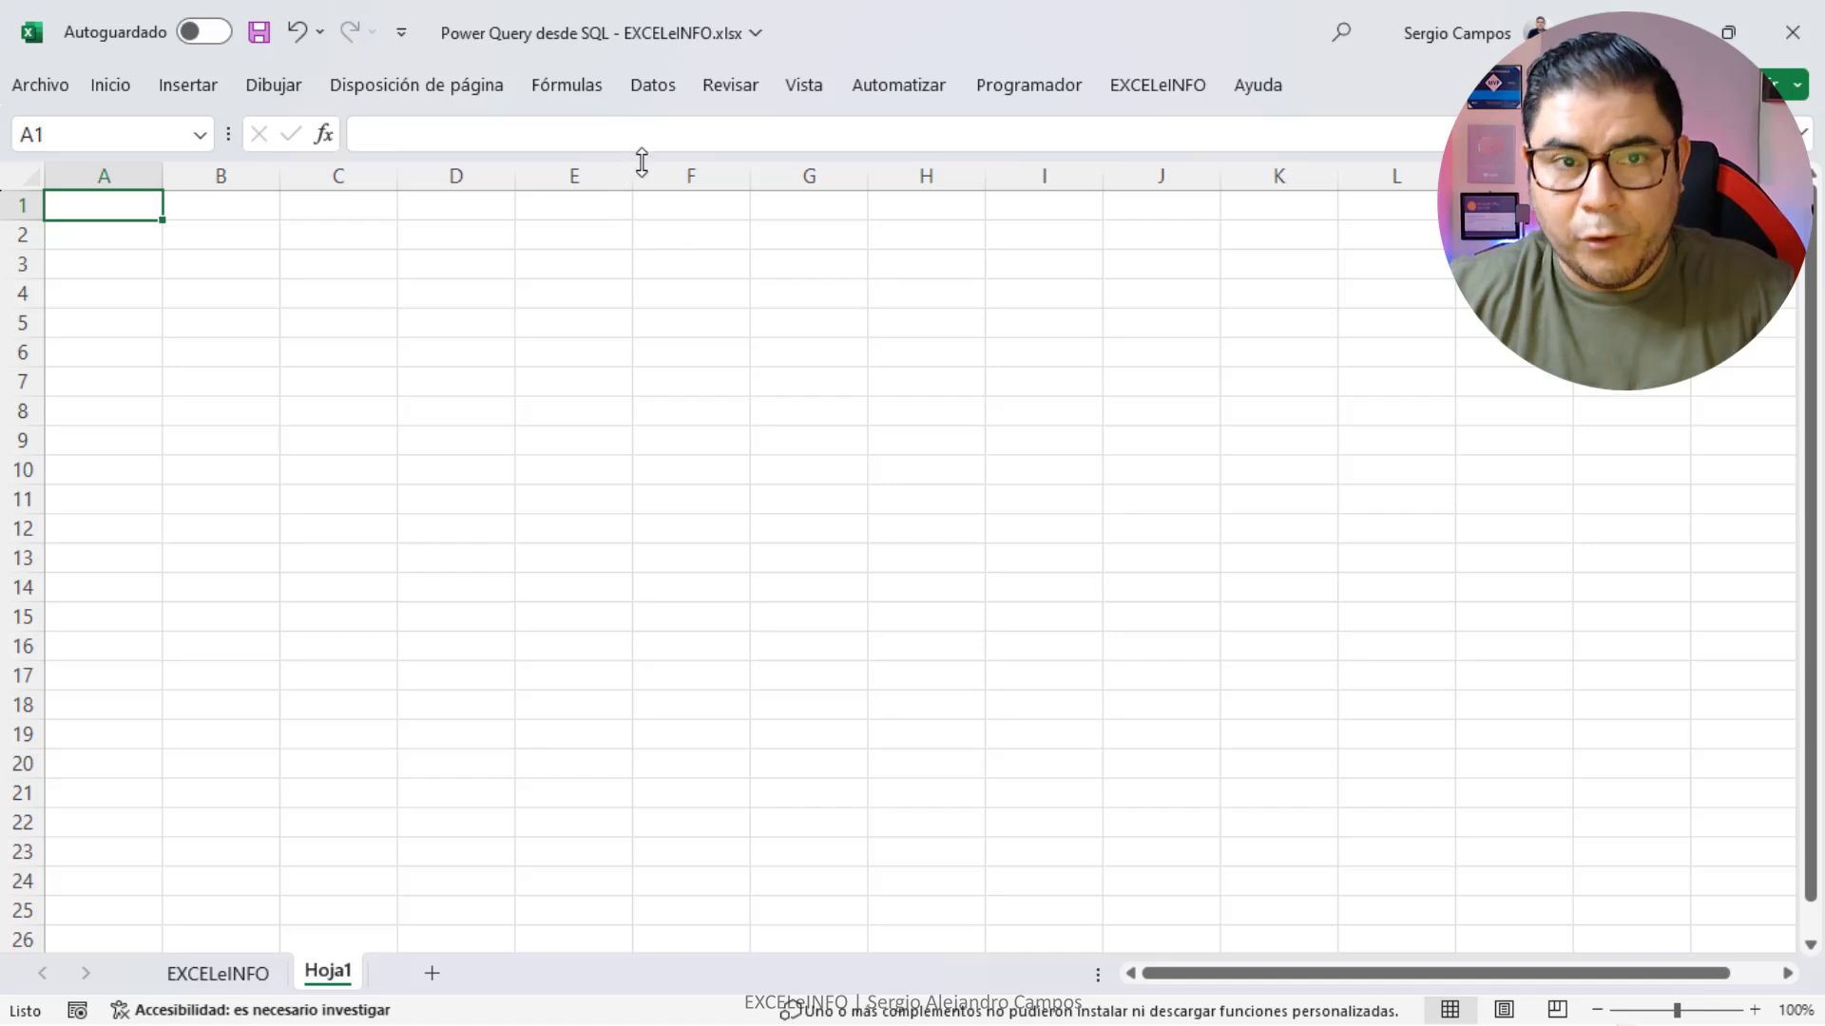
{"action": "left_click", "coordinate": [654, 95]}
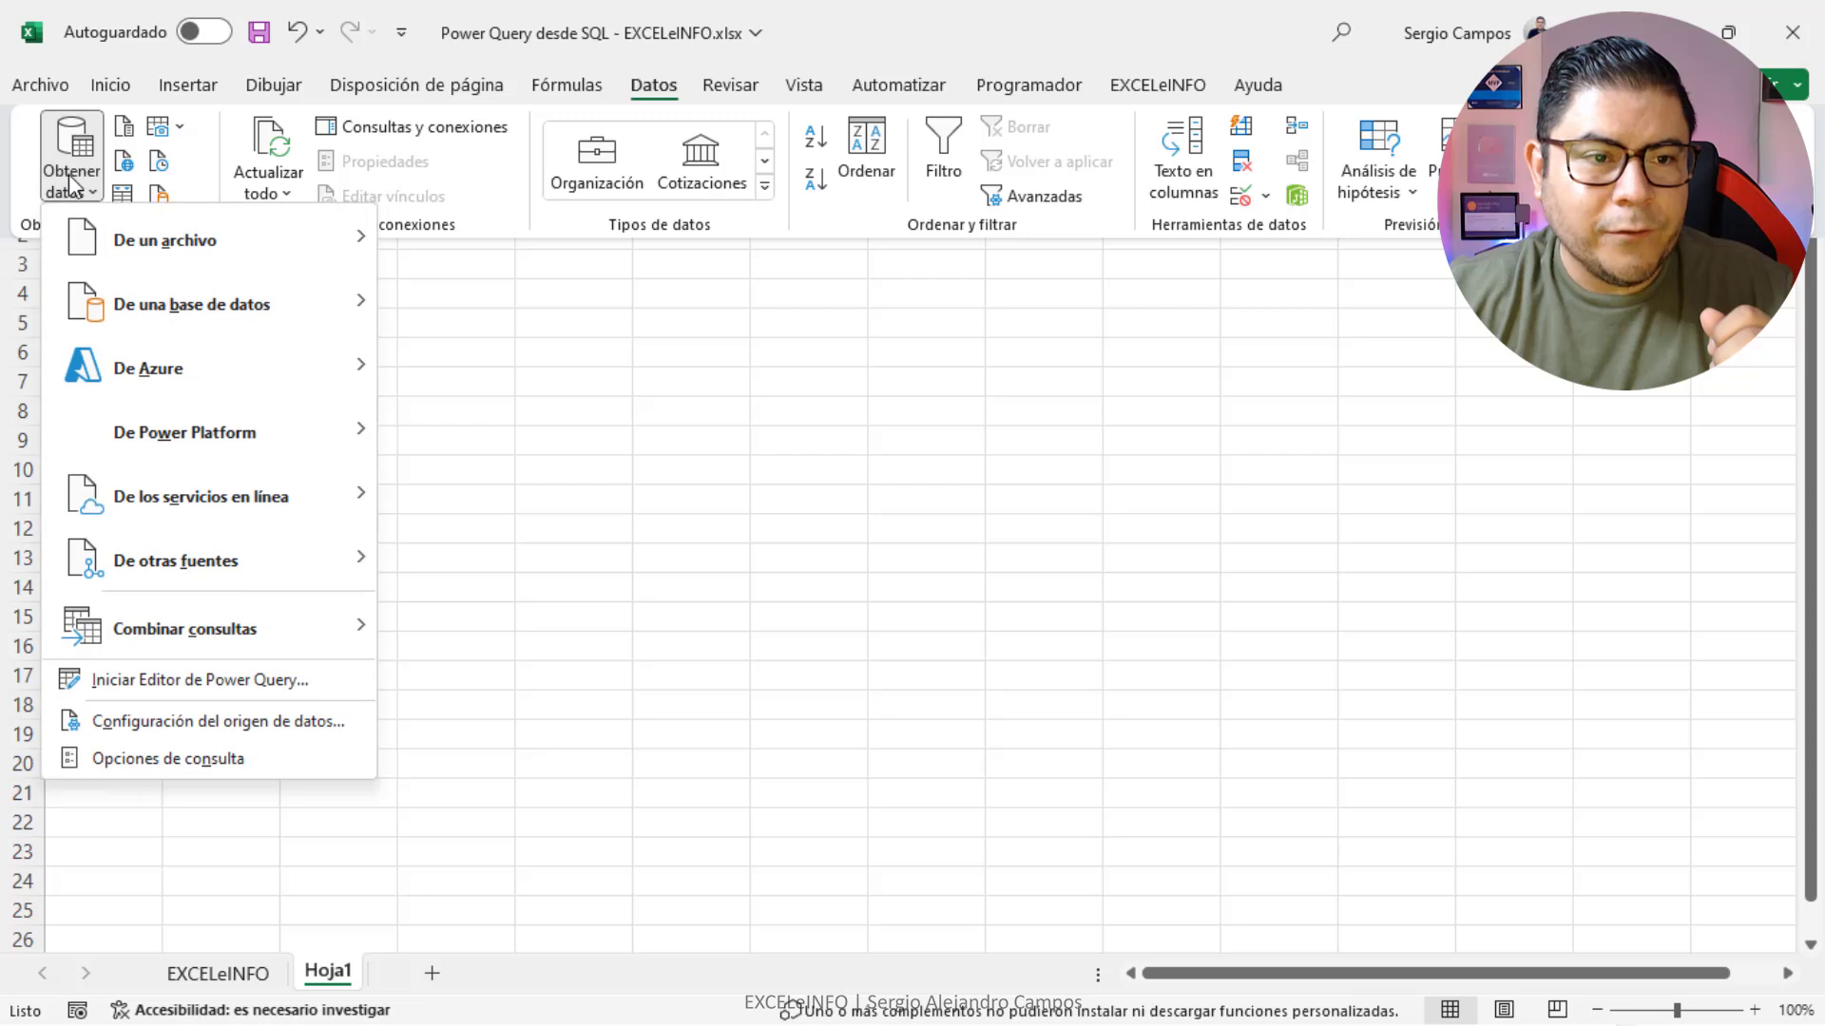
{"action": "mouse_move", "coordinate": [191, 304]}
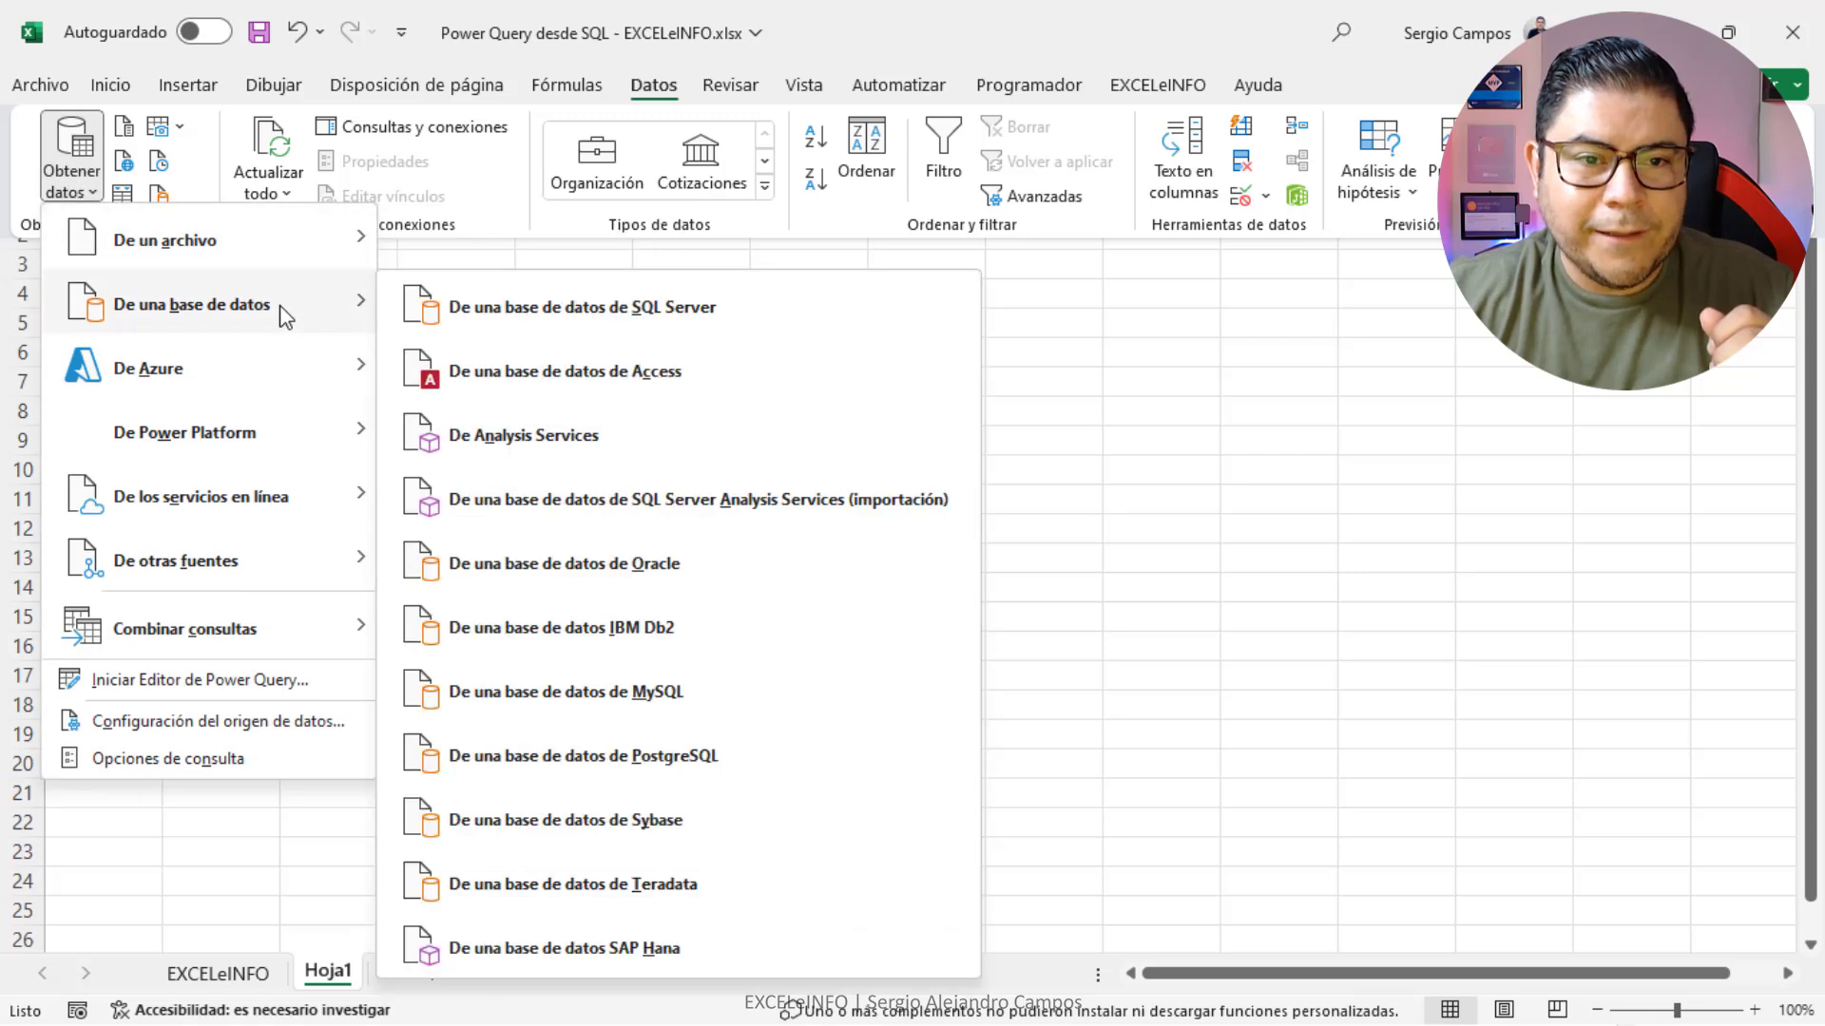
{"action": "left_click", "coordinate": [761, 317]}
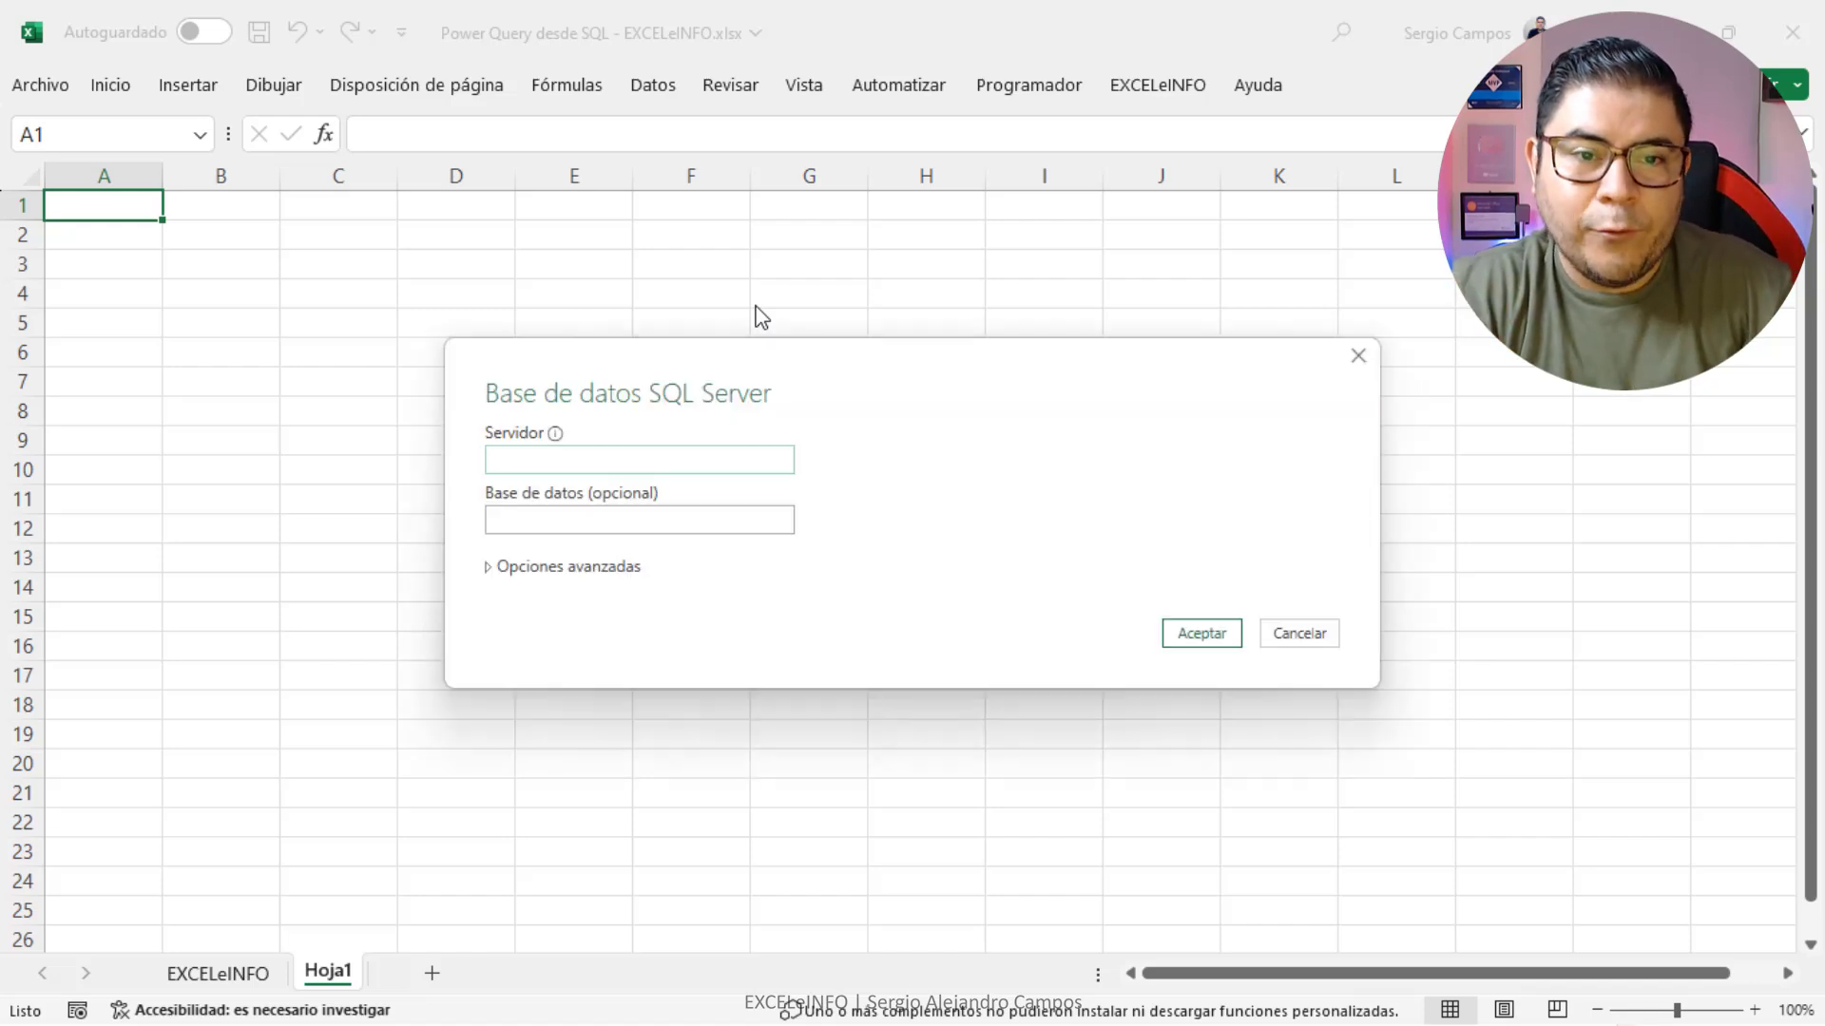
{"action": "key", "text": "alt+Tab"}
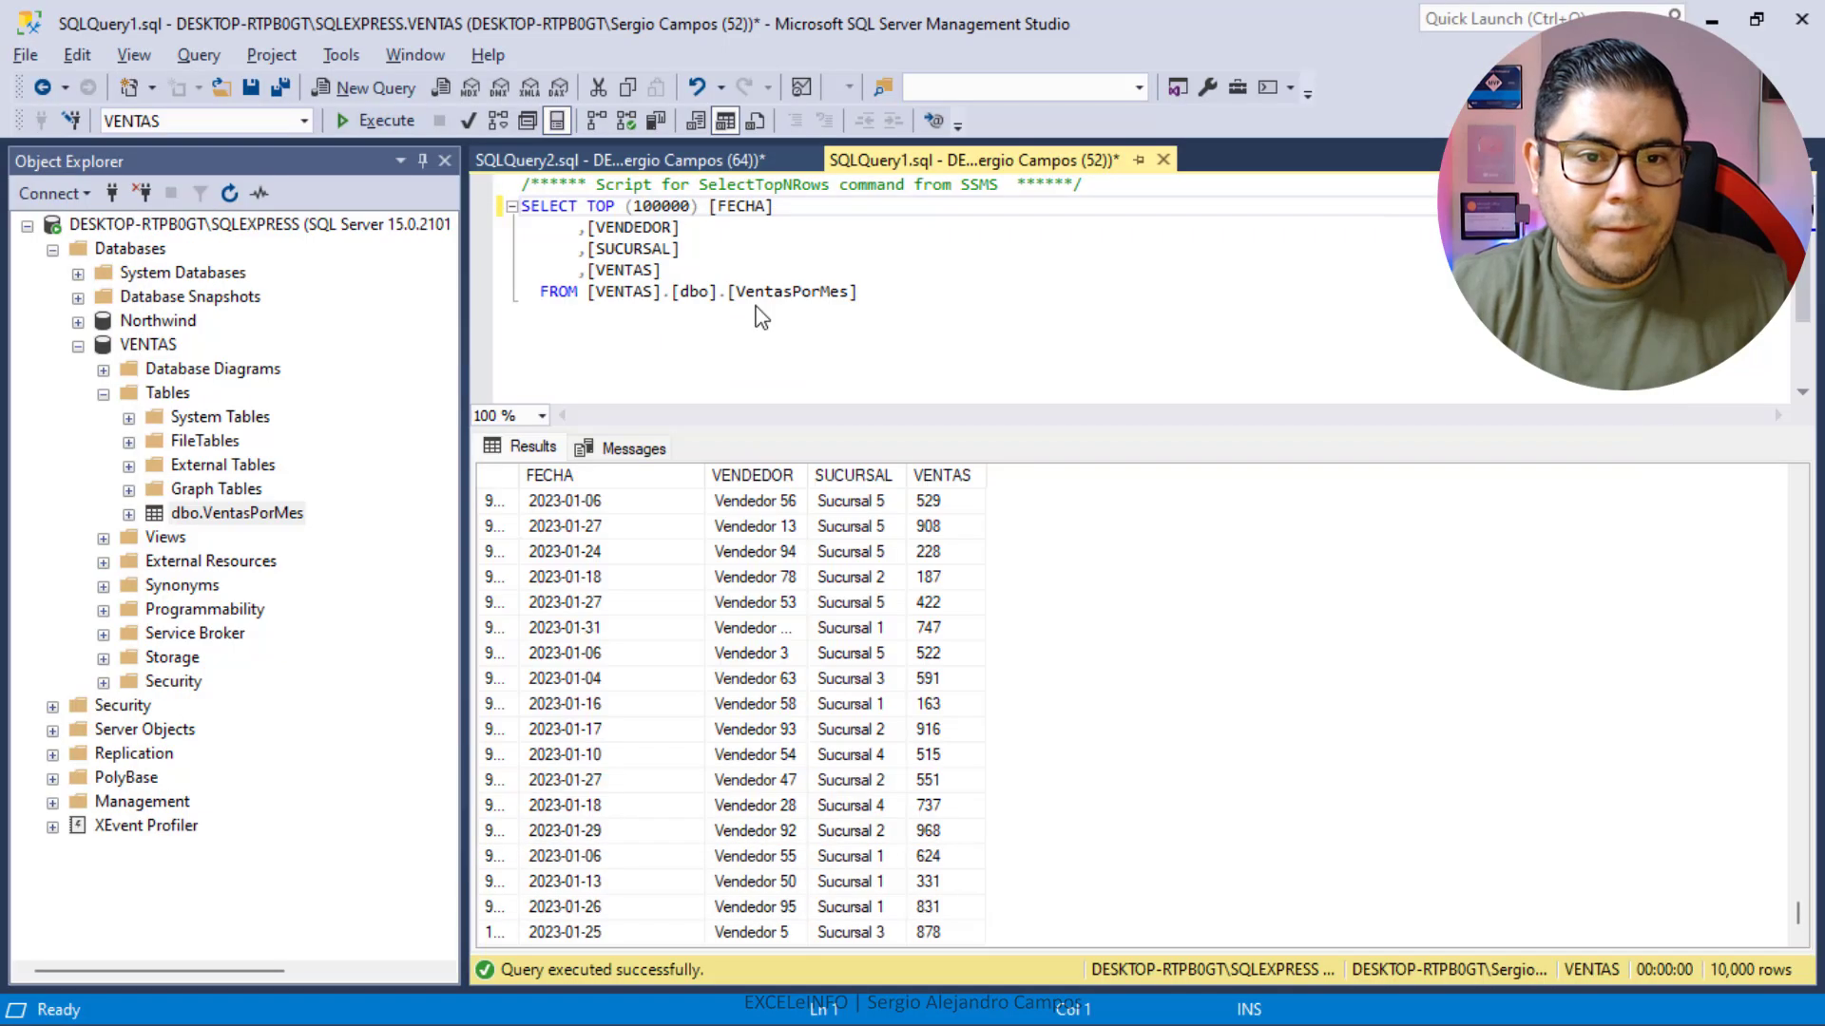
Copy the SQLEXPRESS instance name from the server's Properties dialog and return to Excel.
{"action": "left_click", "coordinate": [211, 227]}
{"action": "right_click", "coordinate": [215, 228]}
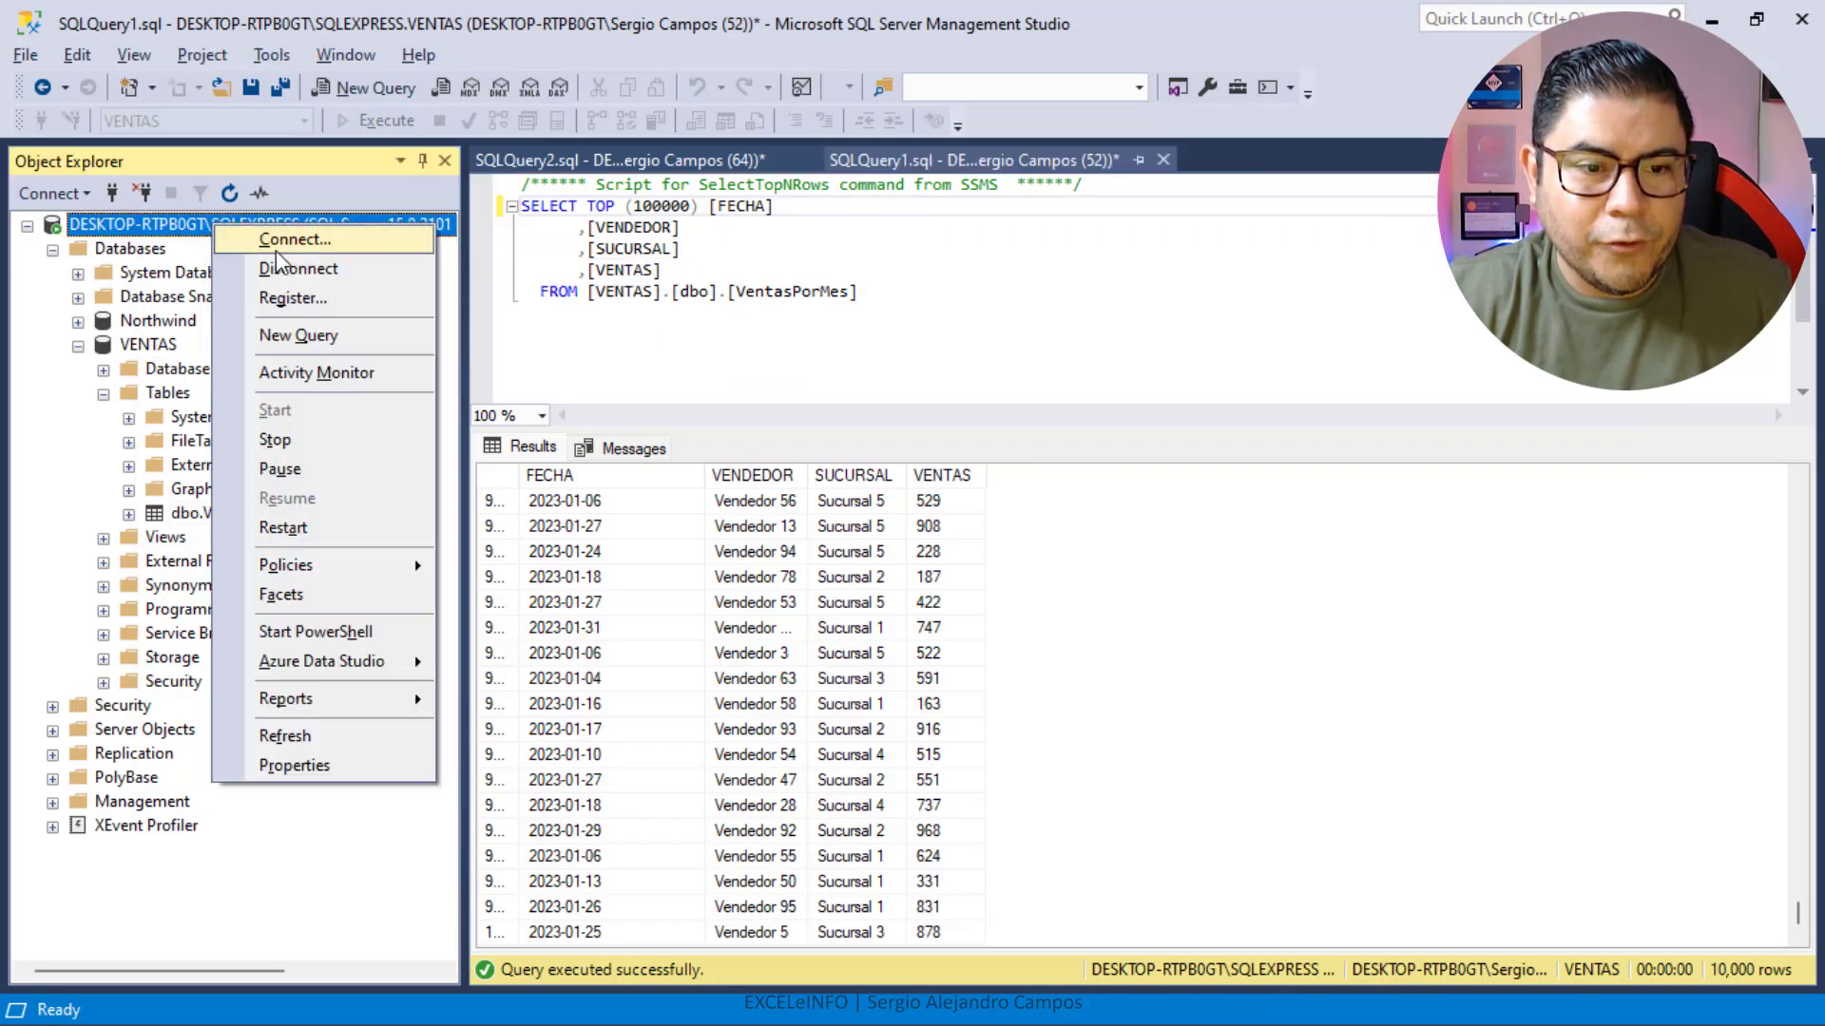
{"action": "left_click", "coordinate": [365, 766]}
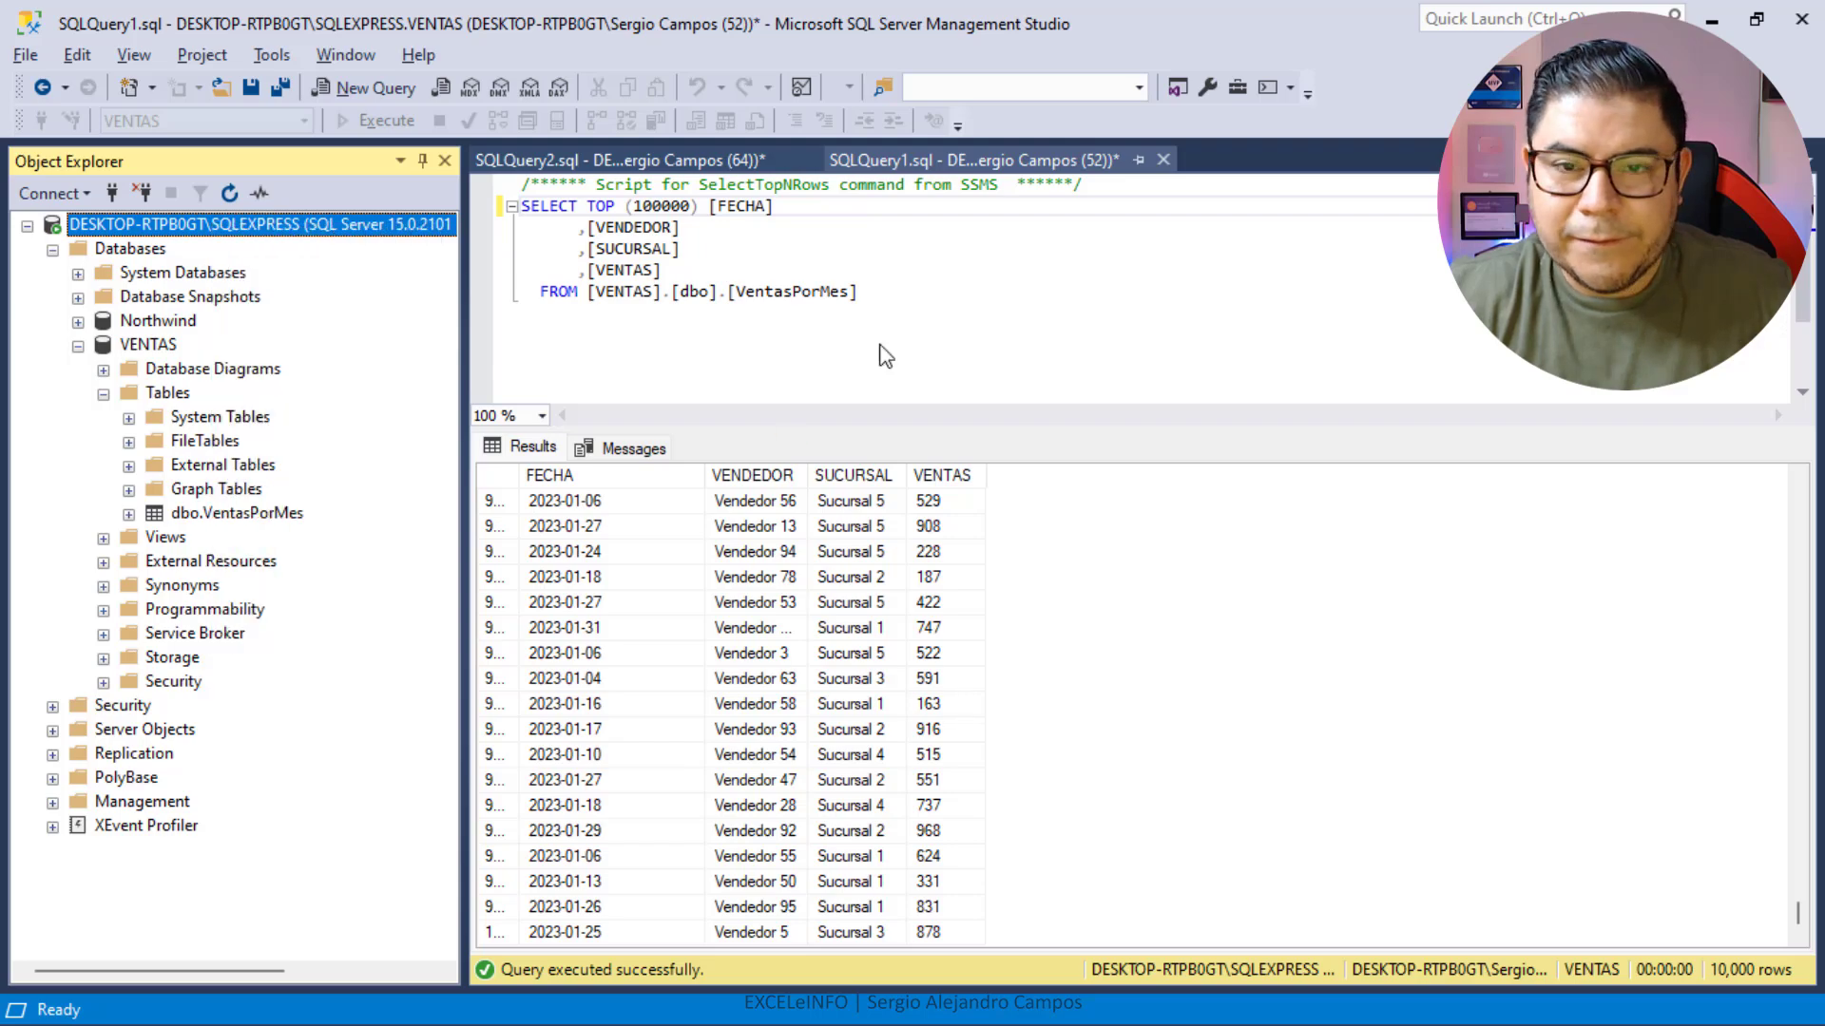
{"action": "left_click_drag", "start_coordinate": [1288, 234], "coordinate": [743, 236]}
{"action": "right_click", "coordinate": [743, 236]}
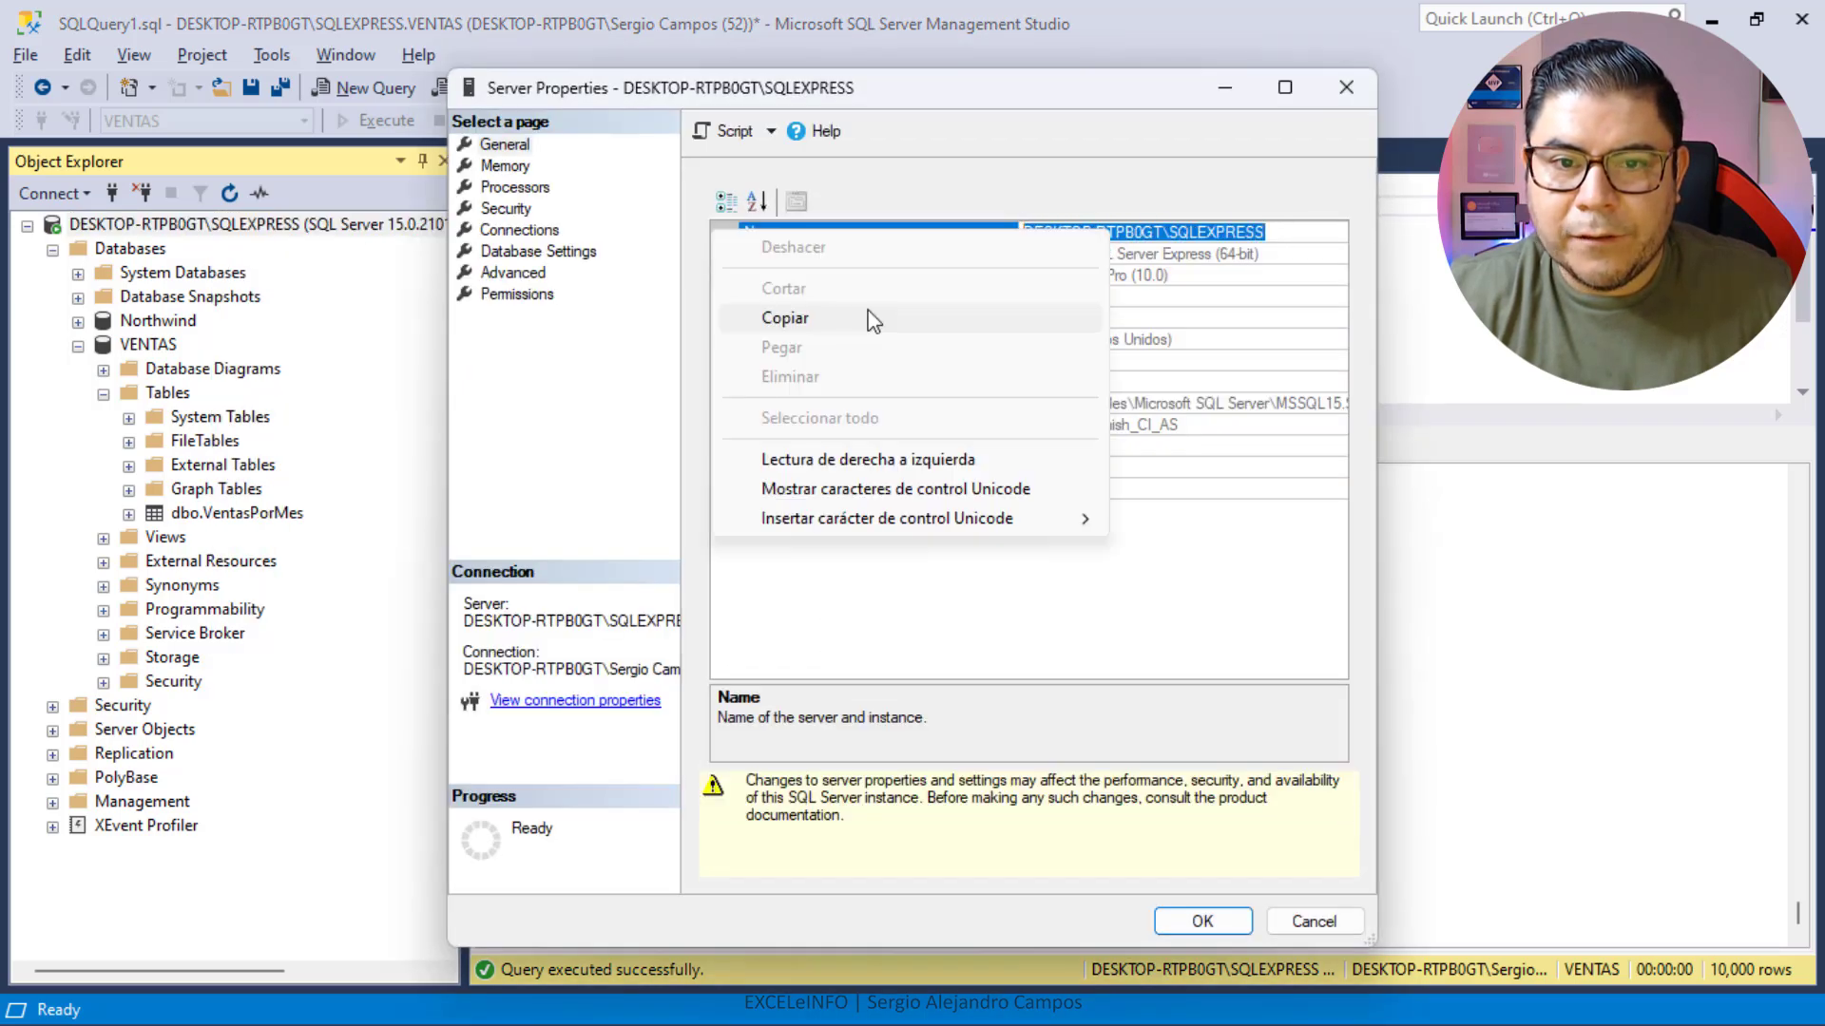
{"action": "left_click", "coordinate": [789, 314]}
{"action": "left_click", "coordinate": [1359, 100]}
{"action": "key", "text": "alt+Tab"}
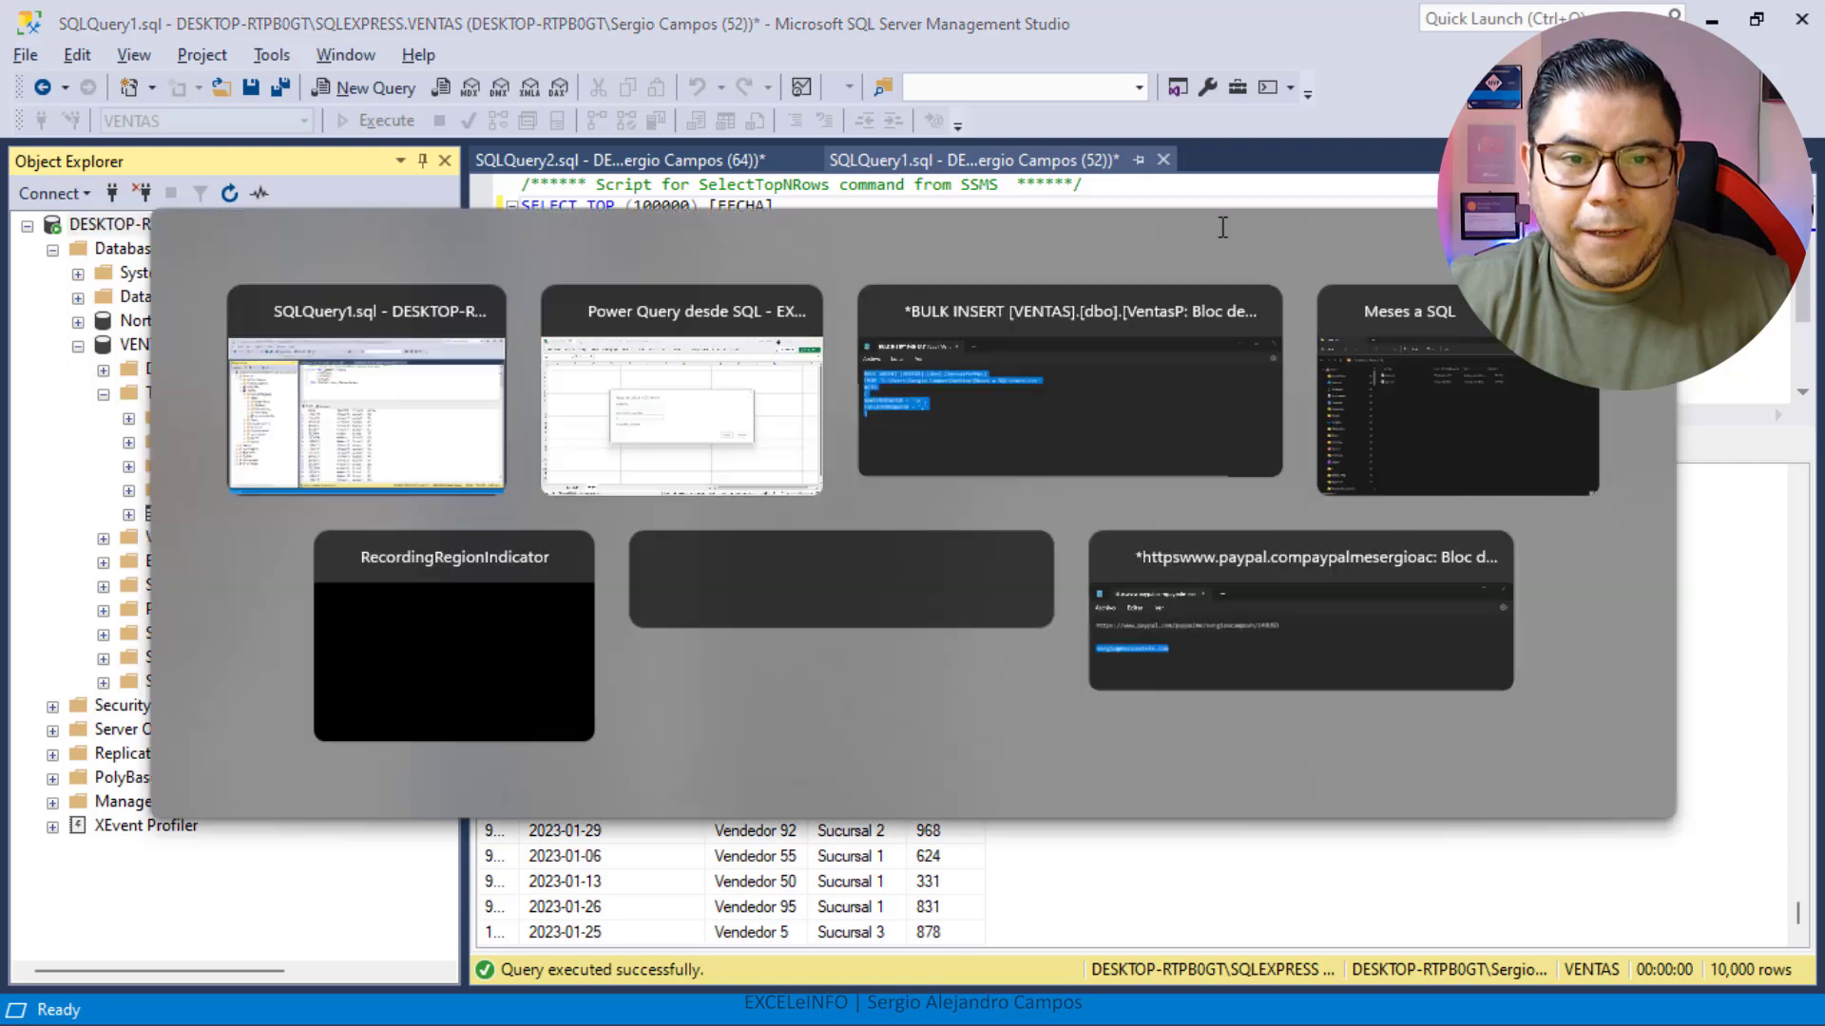
Paste the SQLEXPRESS instance as Servidor, enter VENTAS as the database, and connect.
{"action": "key", "text": "ctrl+v"}
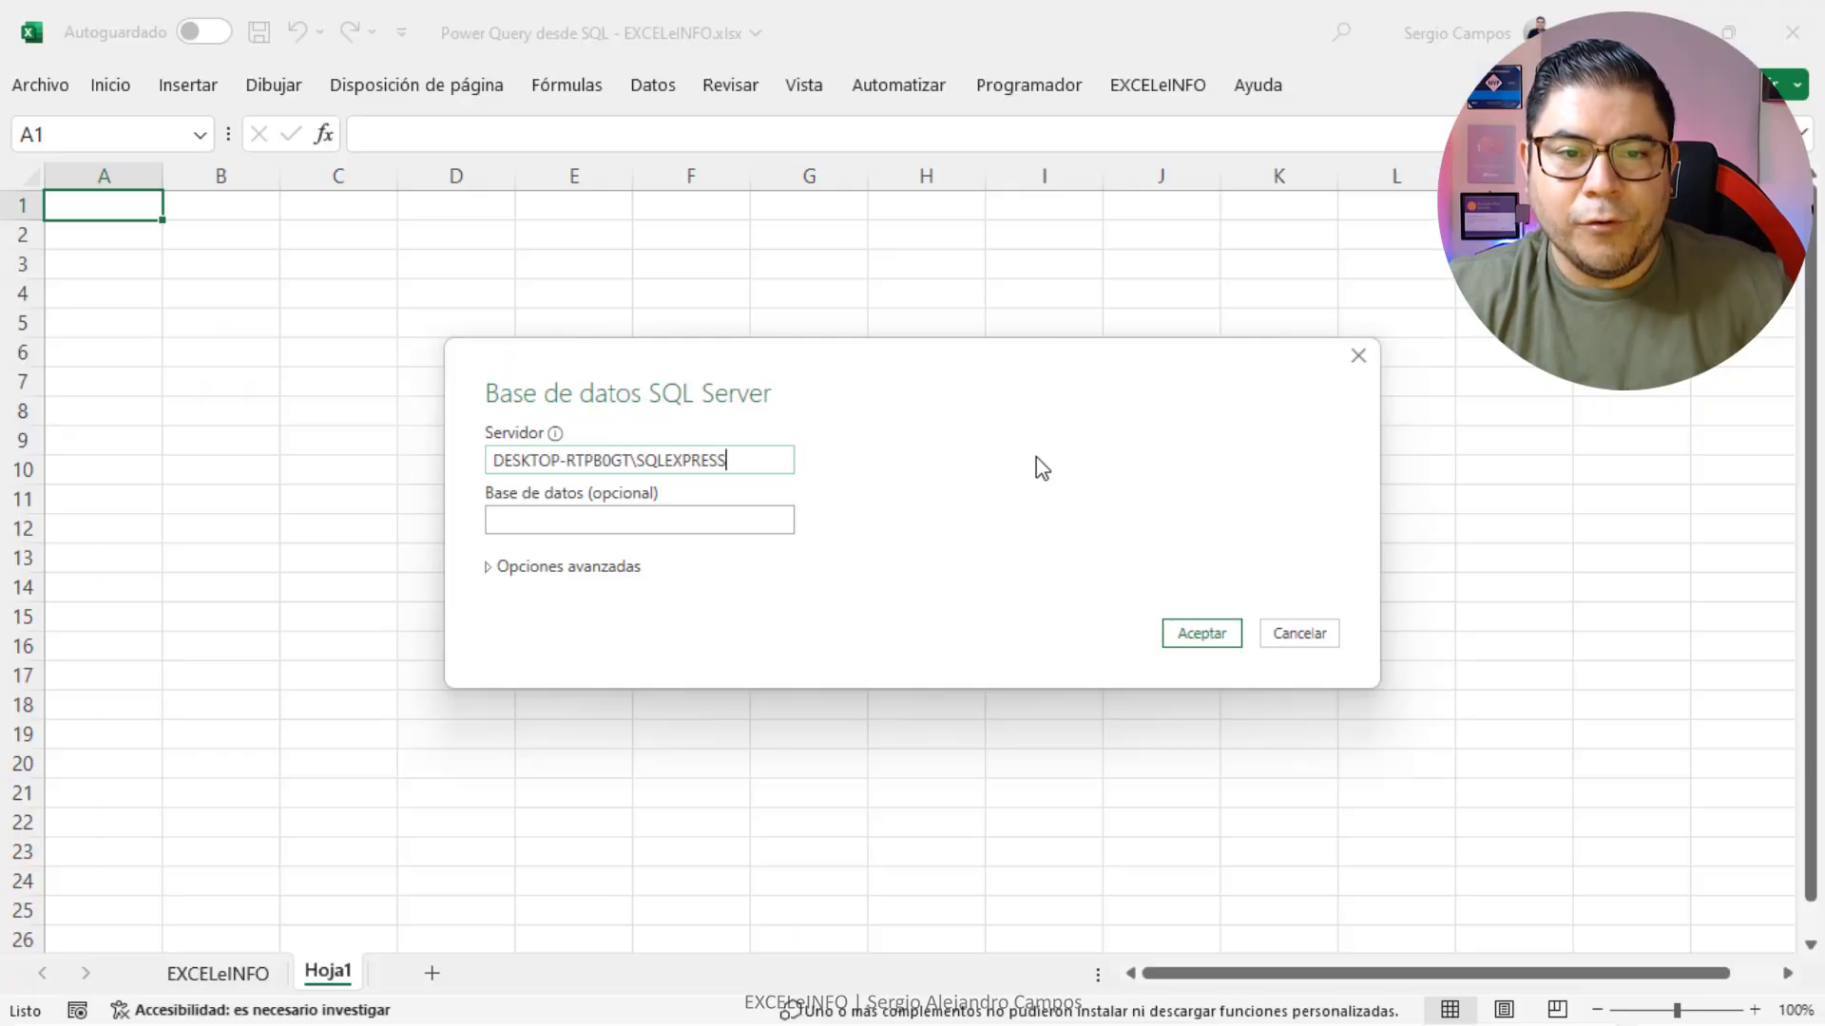
{"action": "double_click", "coordinate": [782, 461]}
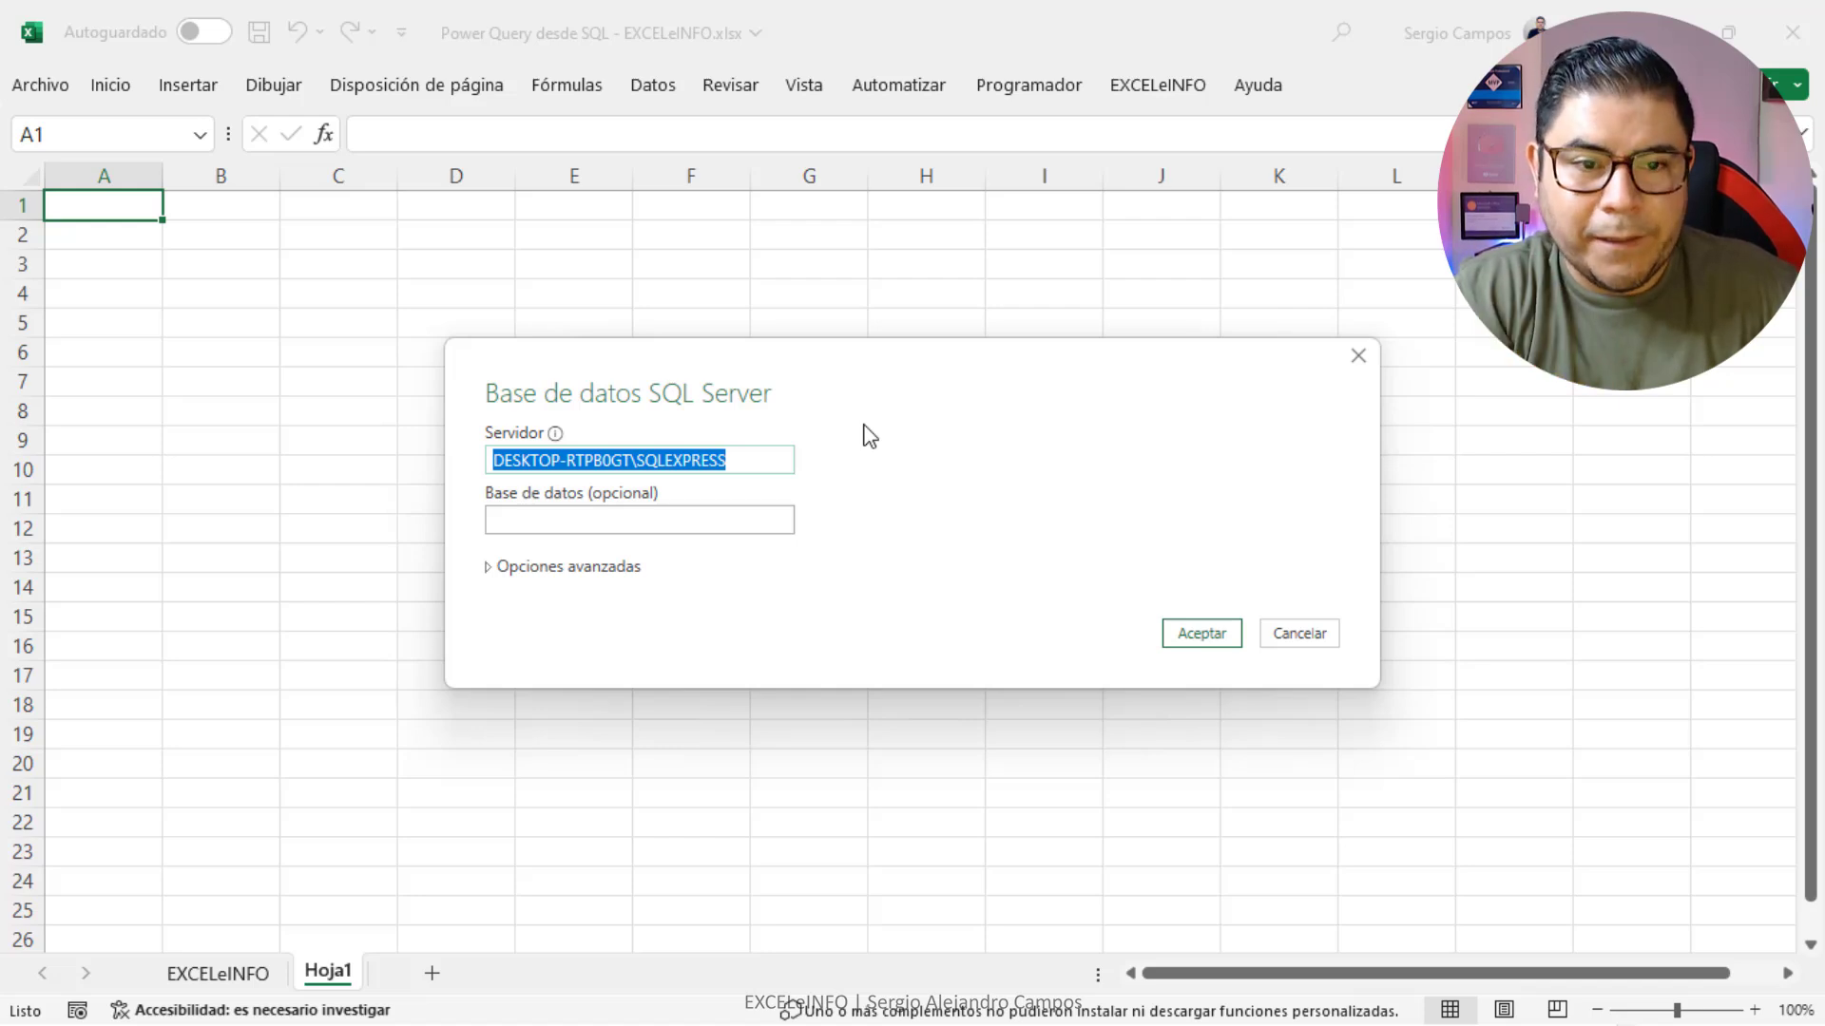
{"action": "left_click", "coordinate": [756, 521]}
{"action": "type", "text": "VENTAS"}
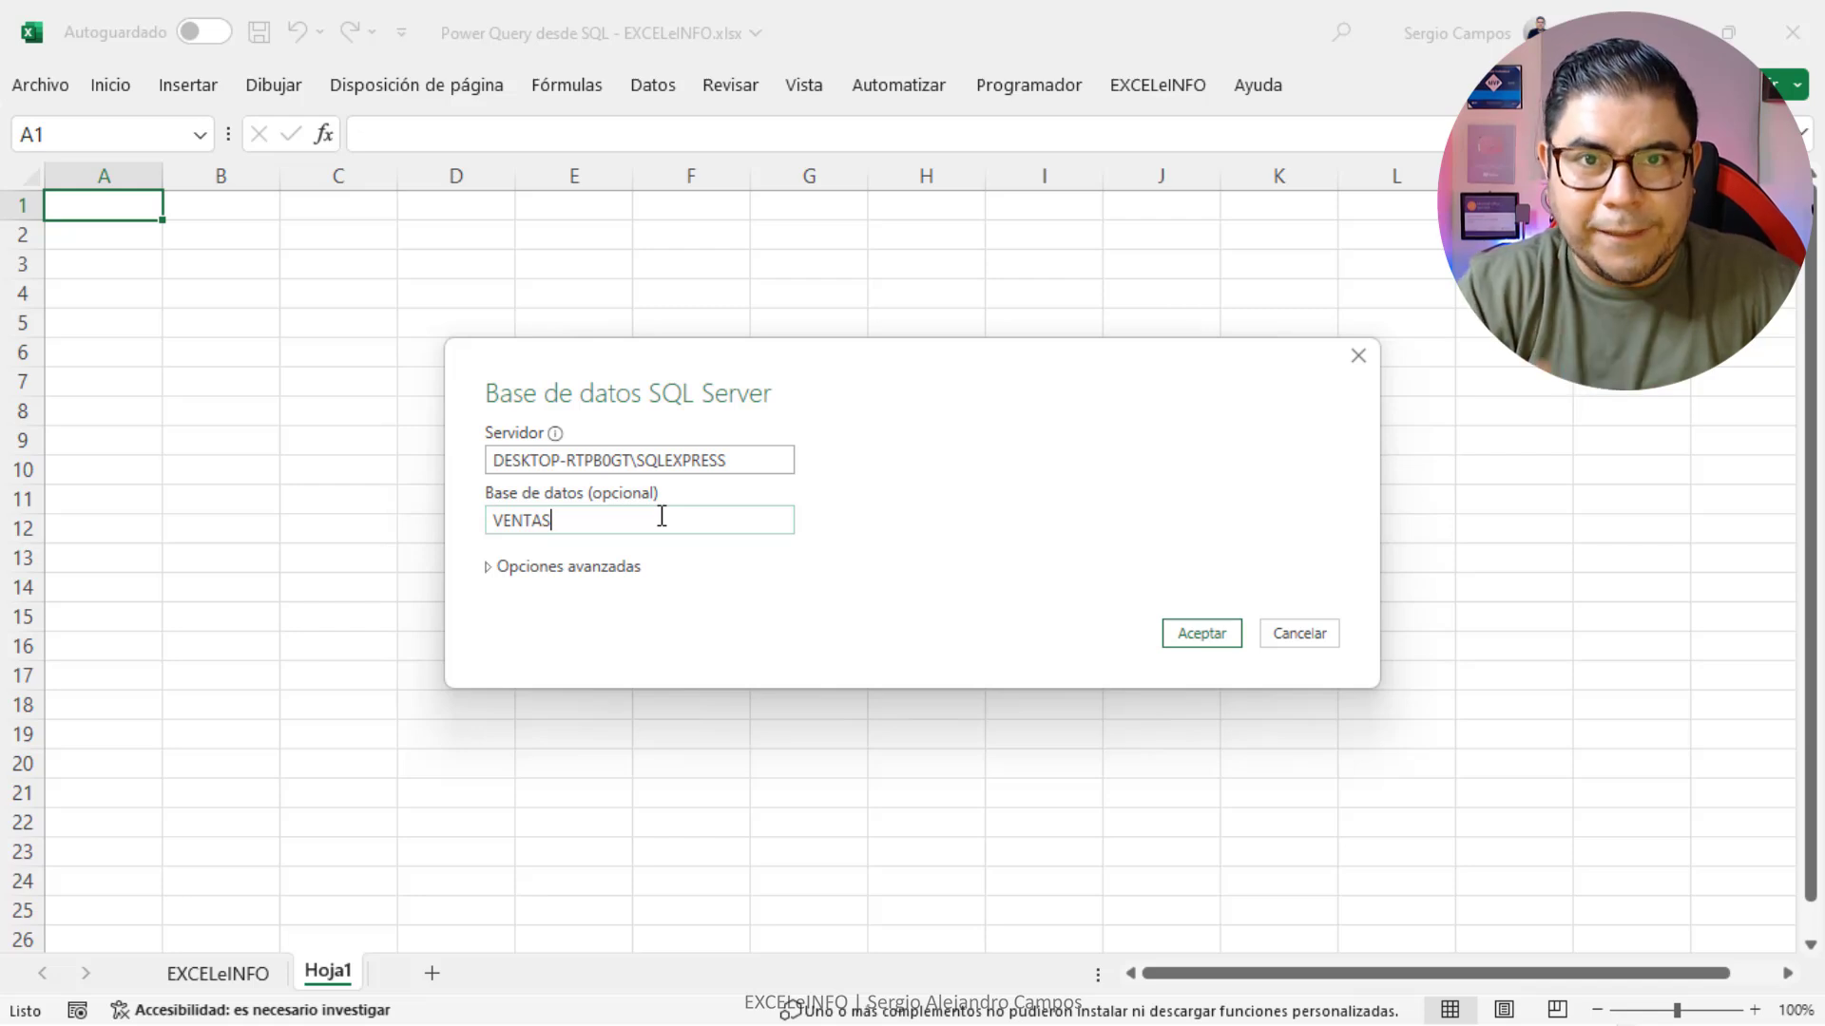
{"action": "left_click", "coordinate": [1206, 636]}
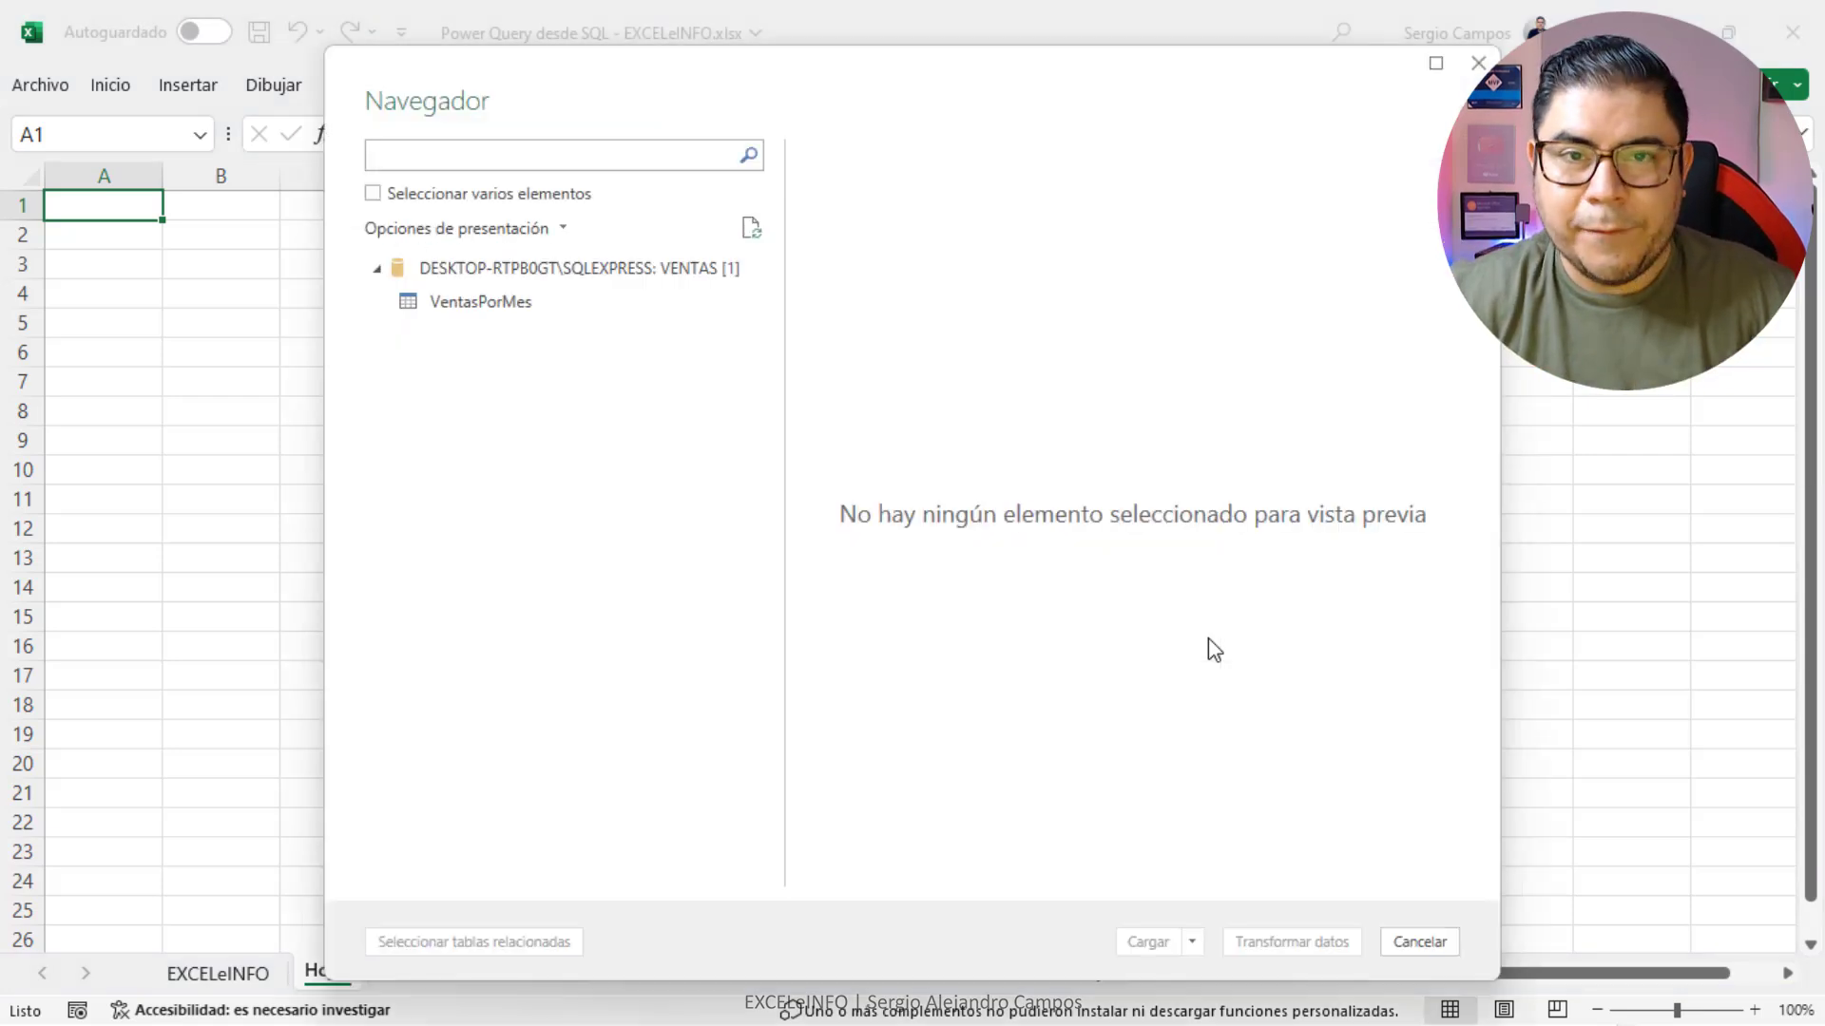
Load the VentasPorMes table via Cargar en... as a PivotTable report on a new worksheet.
{"action": "left_click", "coordinate": [469, 312]}
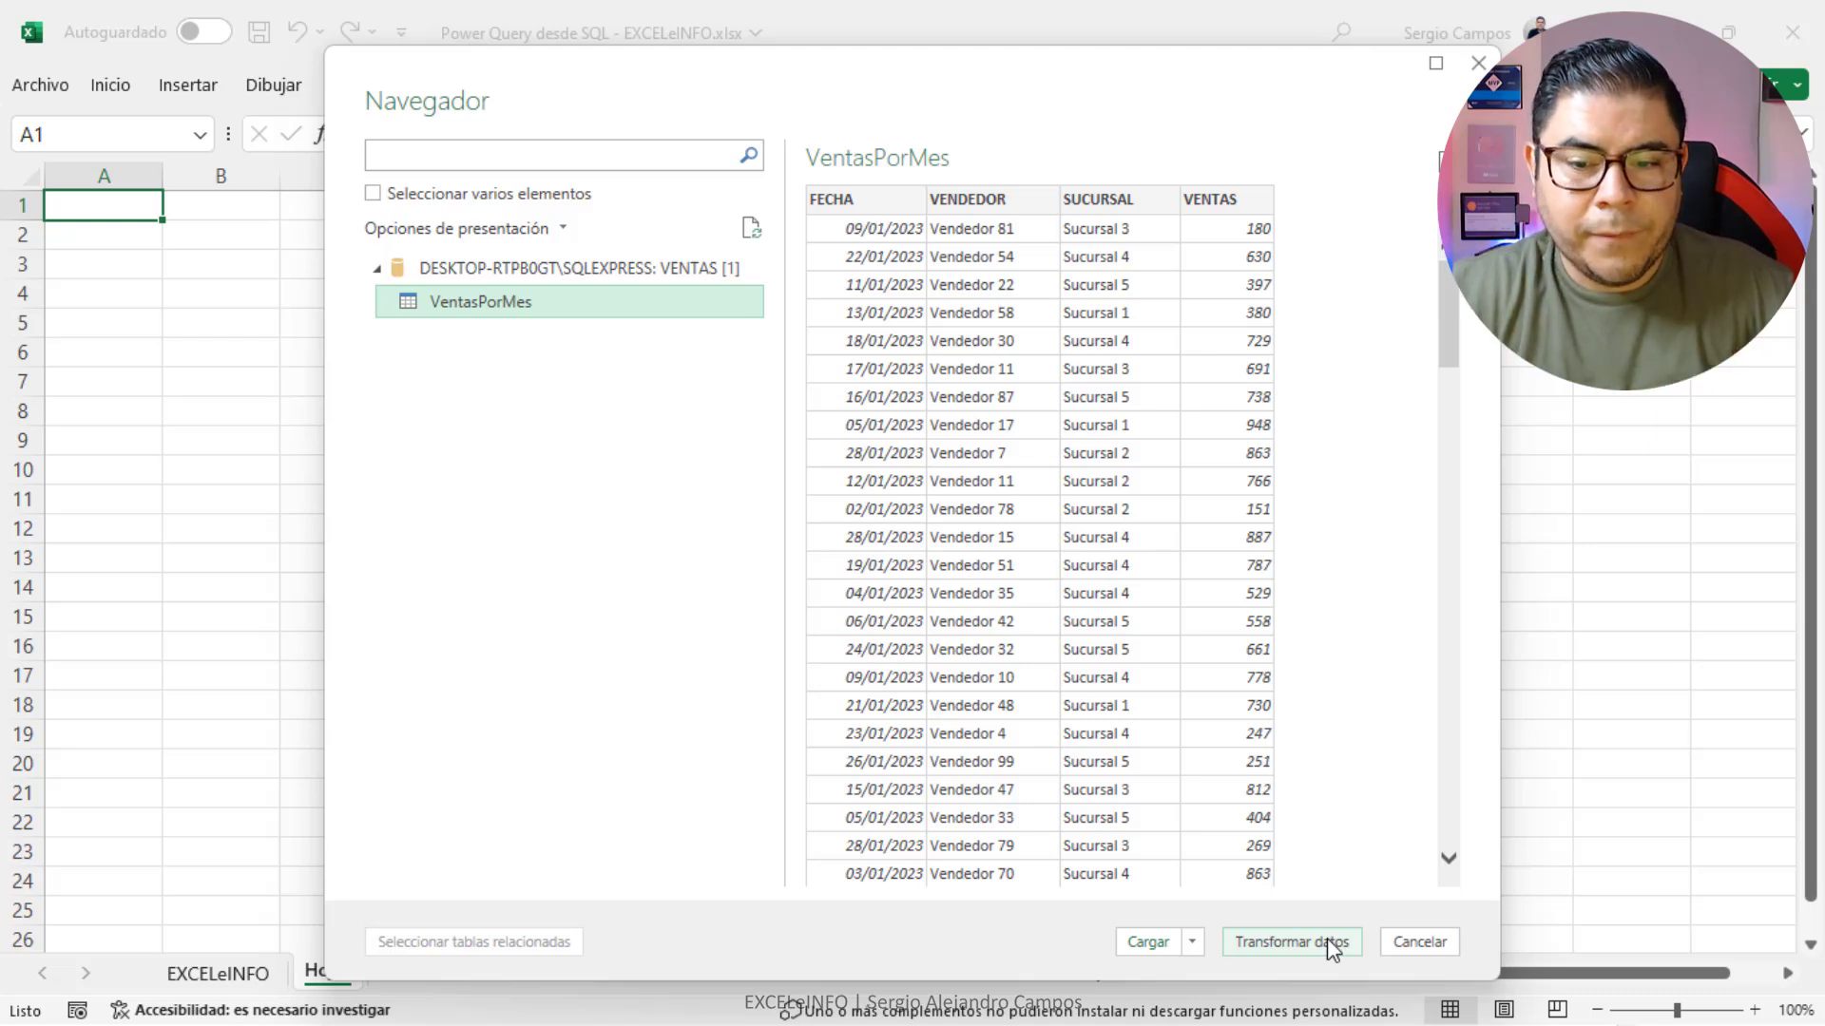
{"action": "left_click", "coordinate": [1192, 944]}
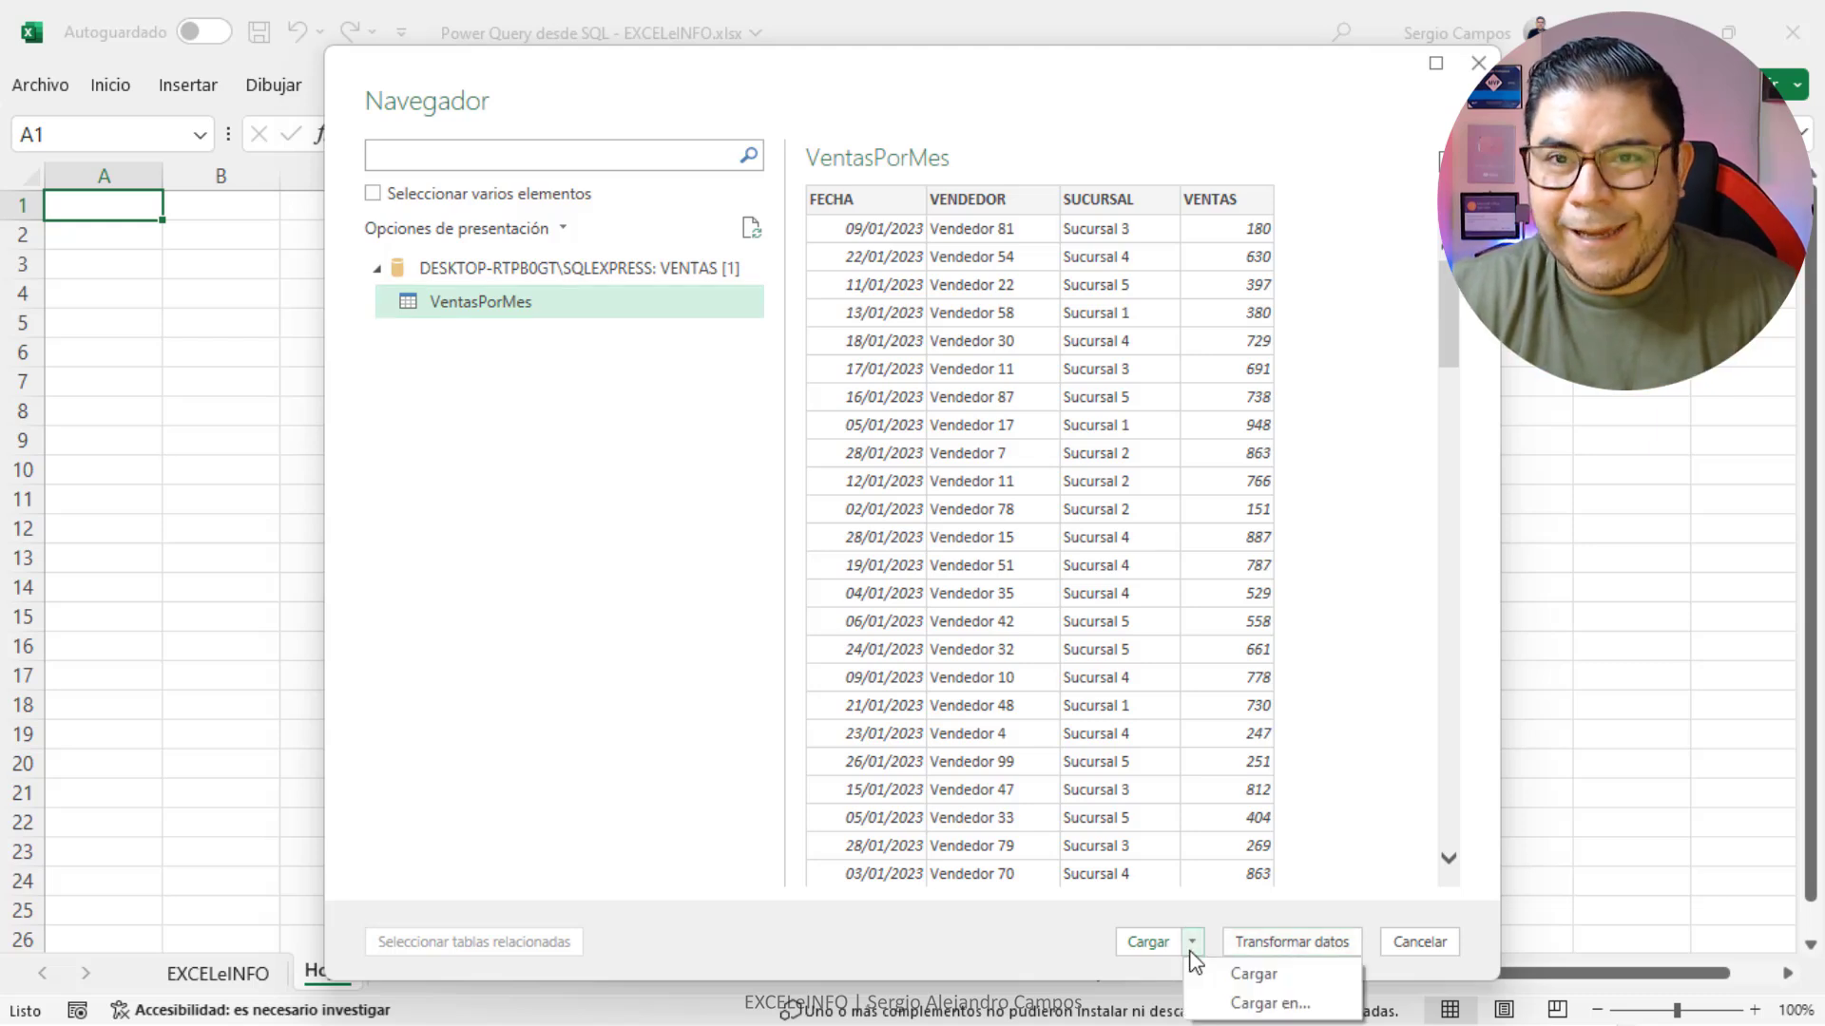
{"action": "left_click", "coordinate": [1270, 1003]}
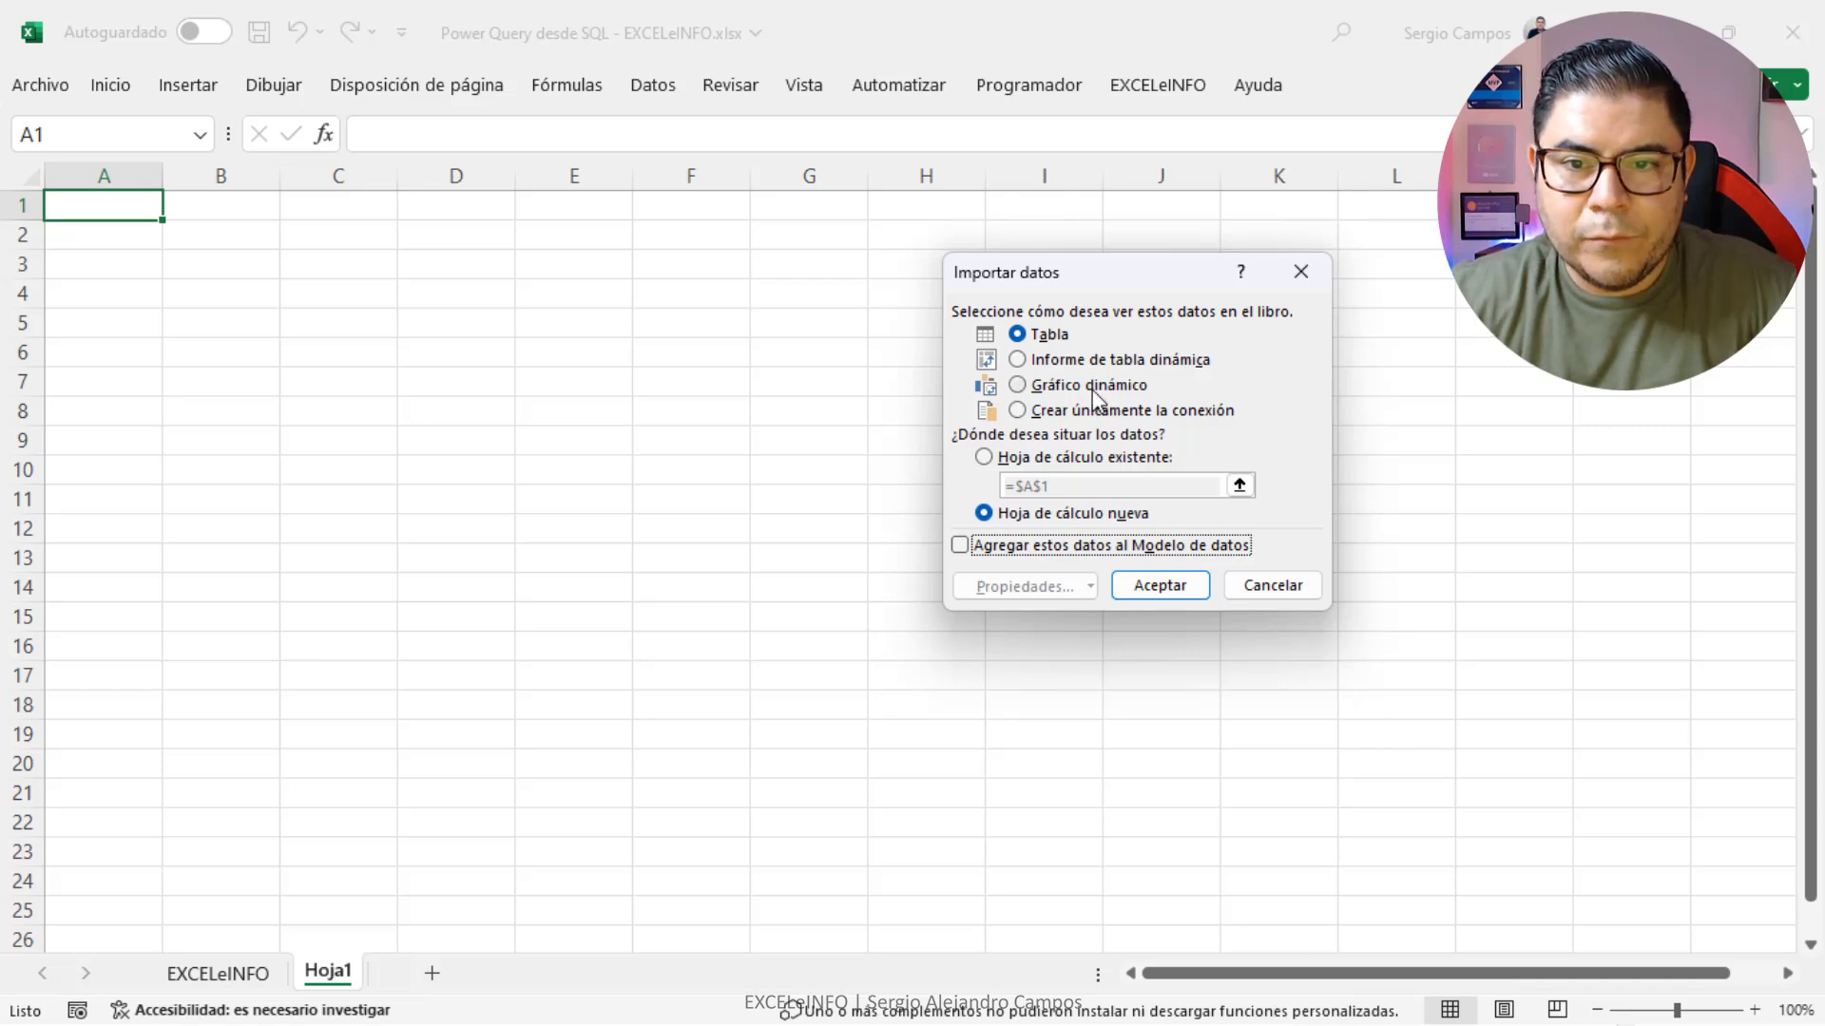
{"action": "left_click", "coordinate": [1093, 361]}
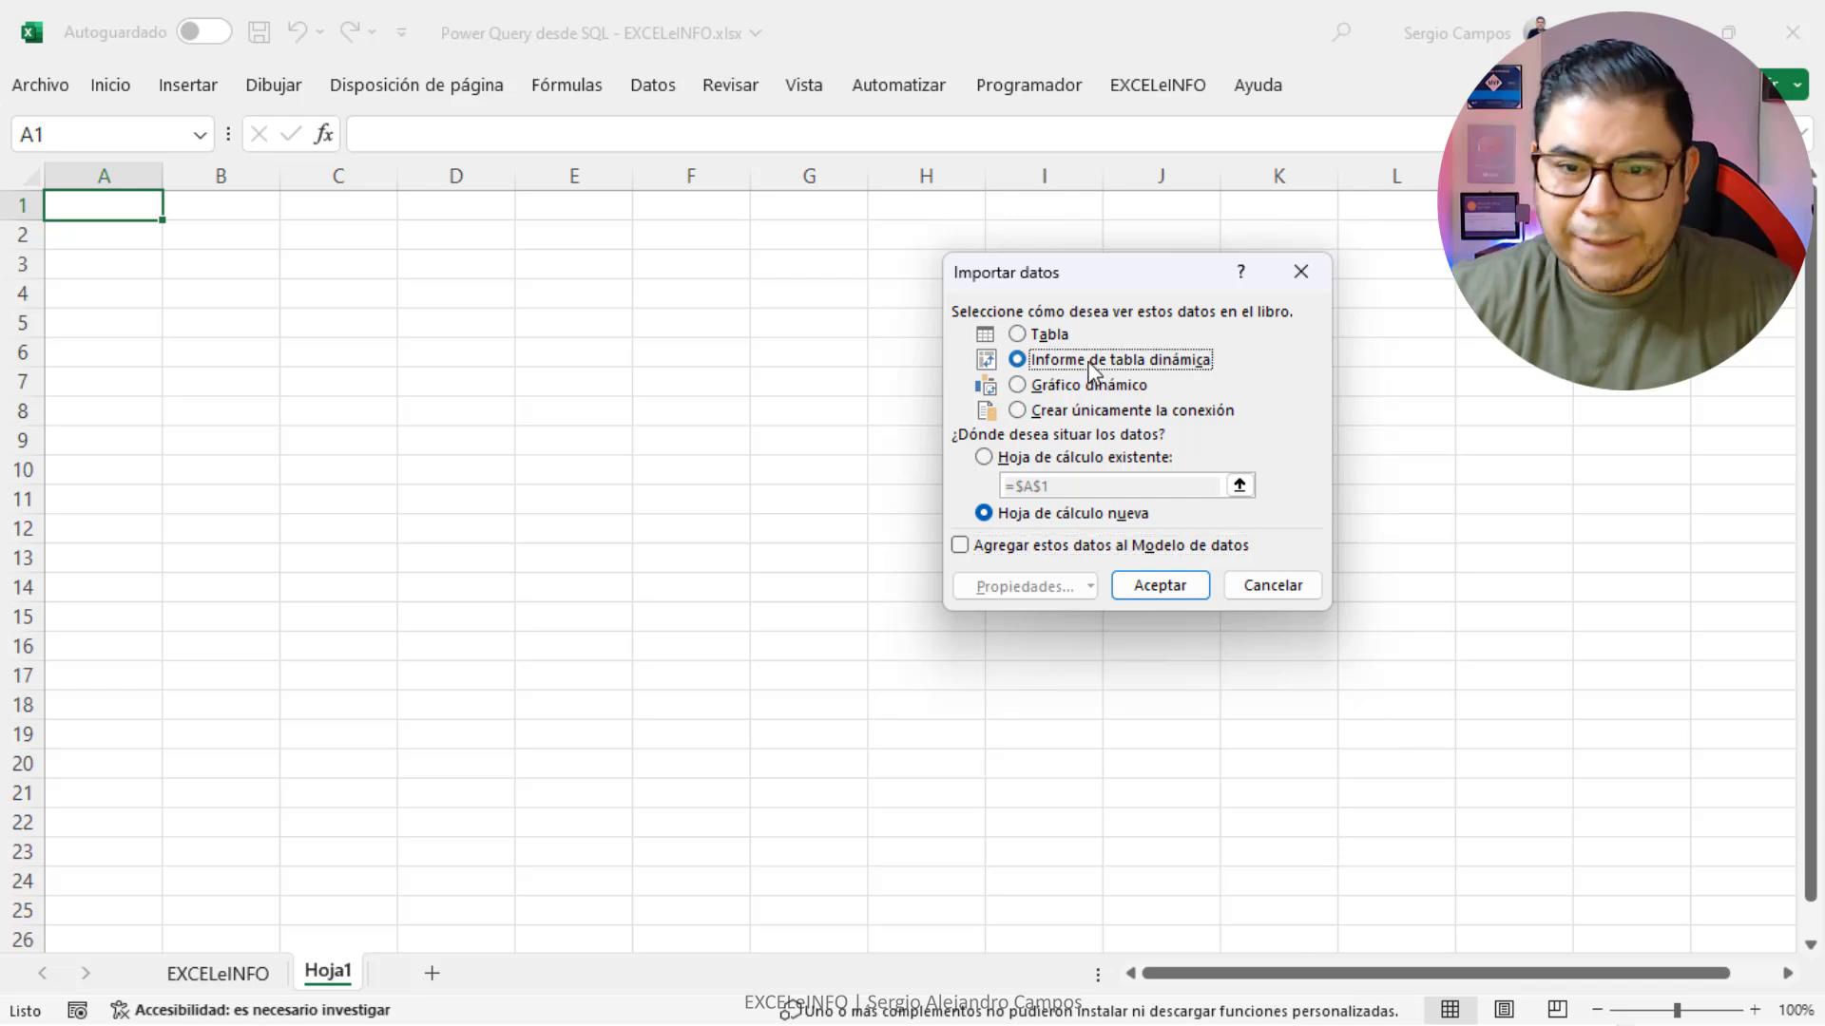
{"action": "left_click", "coordinate": [1170, 584]}
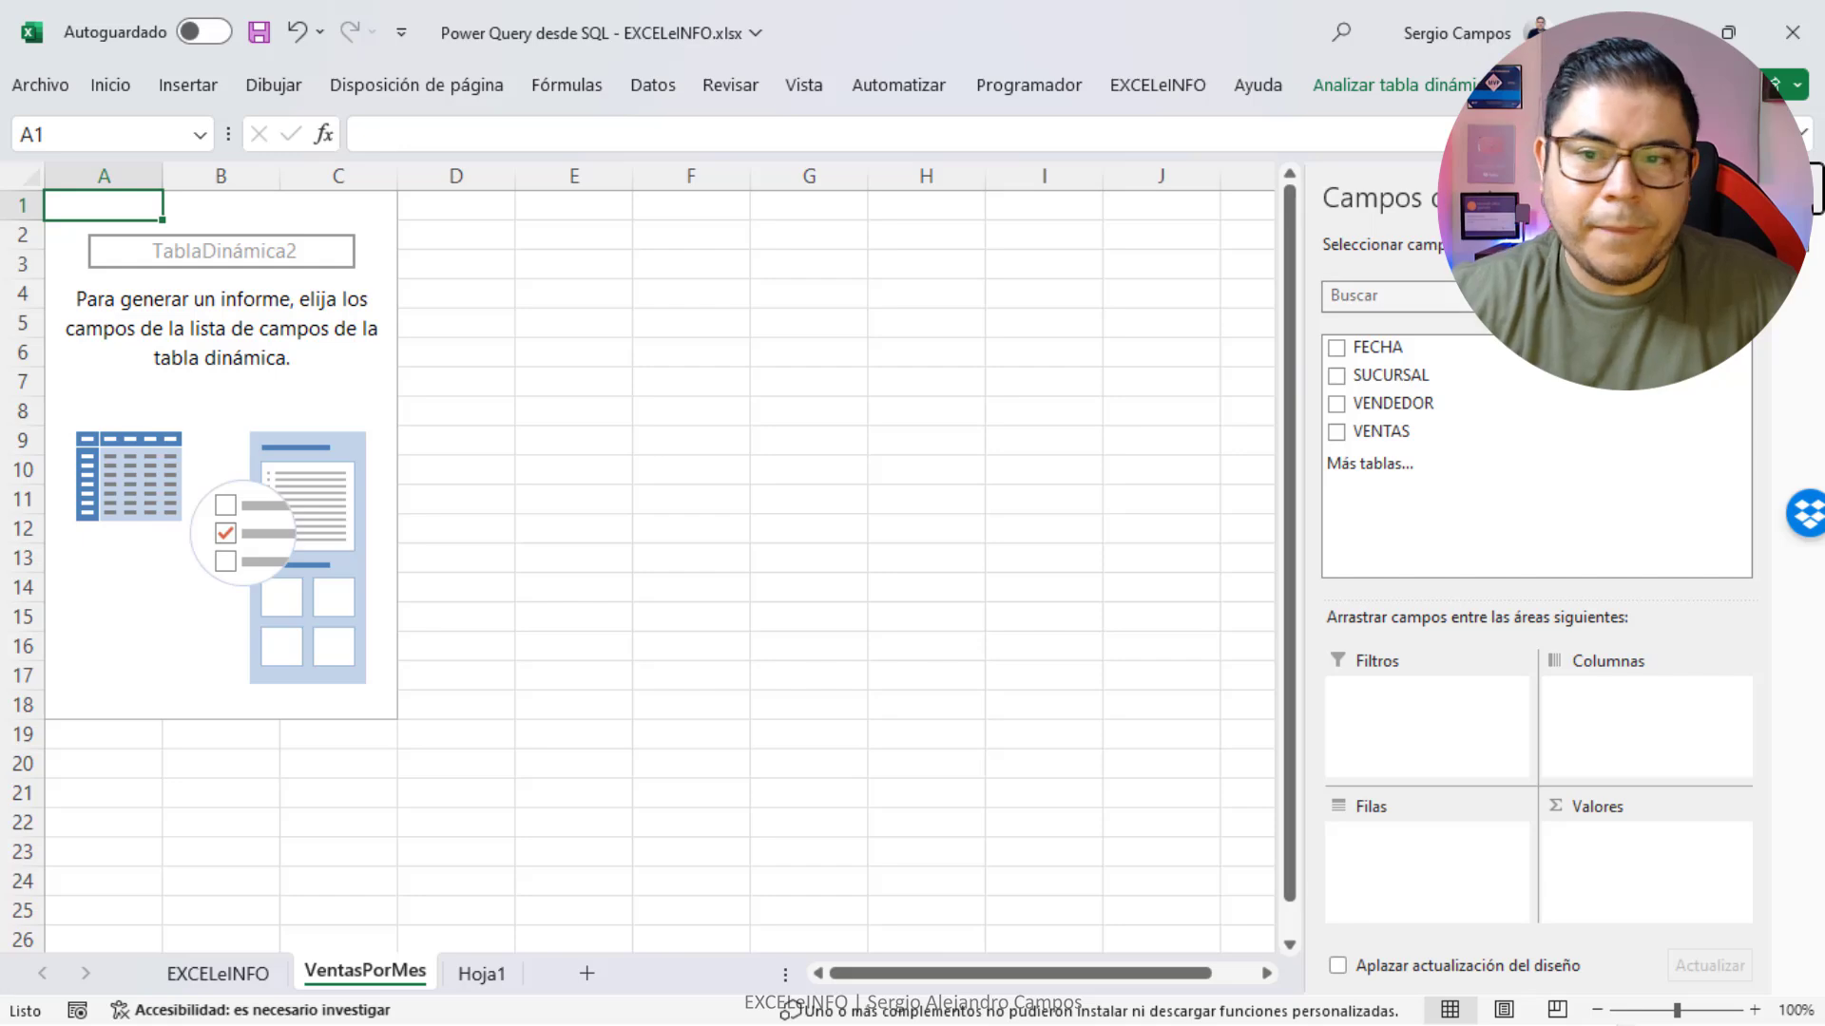
Put FECHA in Filas, SUCURSAL in Columnas and VENTAS in Valores of the pivot.
{"action": "left_click_drag", "start_coordinate": [1430, 351], "coordinate": [1440, 855]}
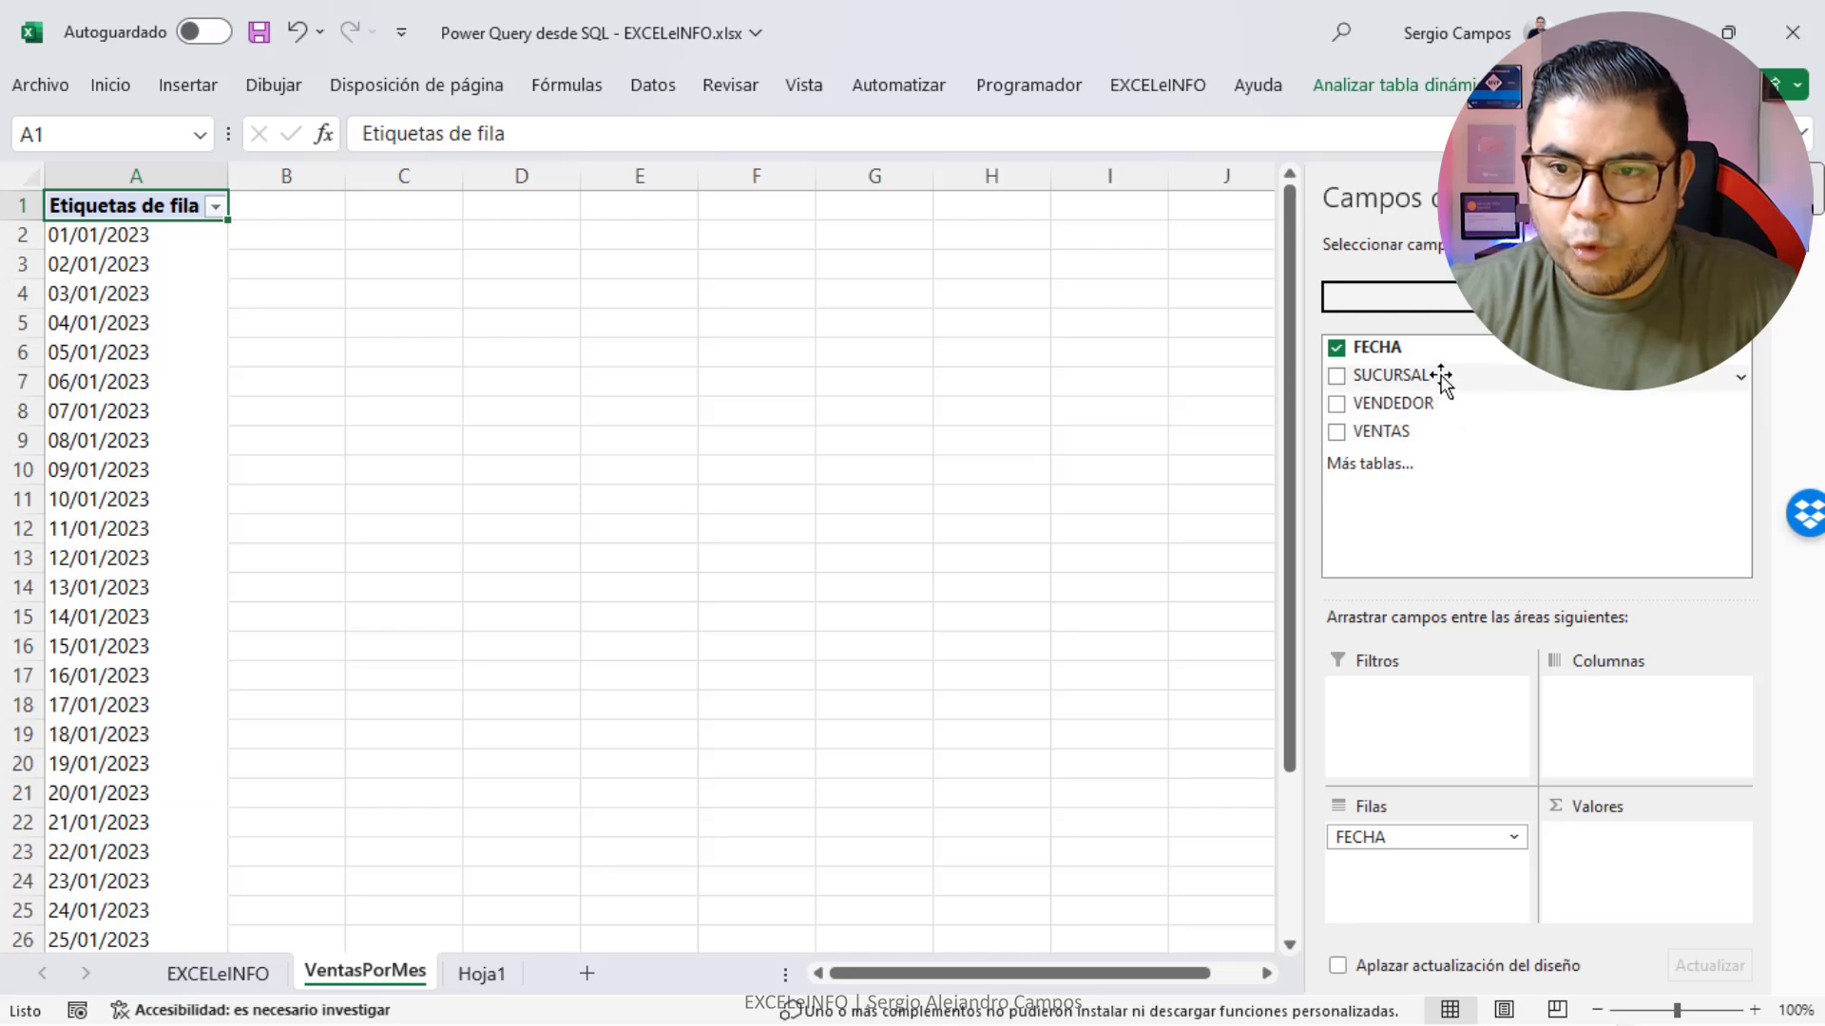
{"action": "left_click_drag", "start_coordinate": [1392, 375], "coordinate": [1616, 737]}
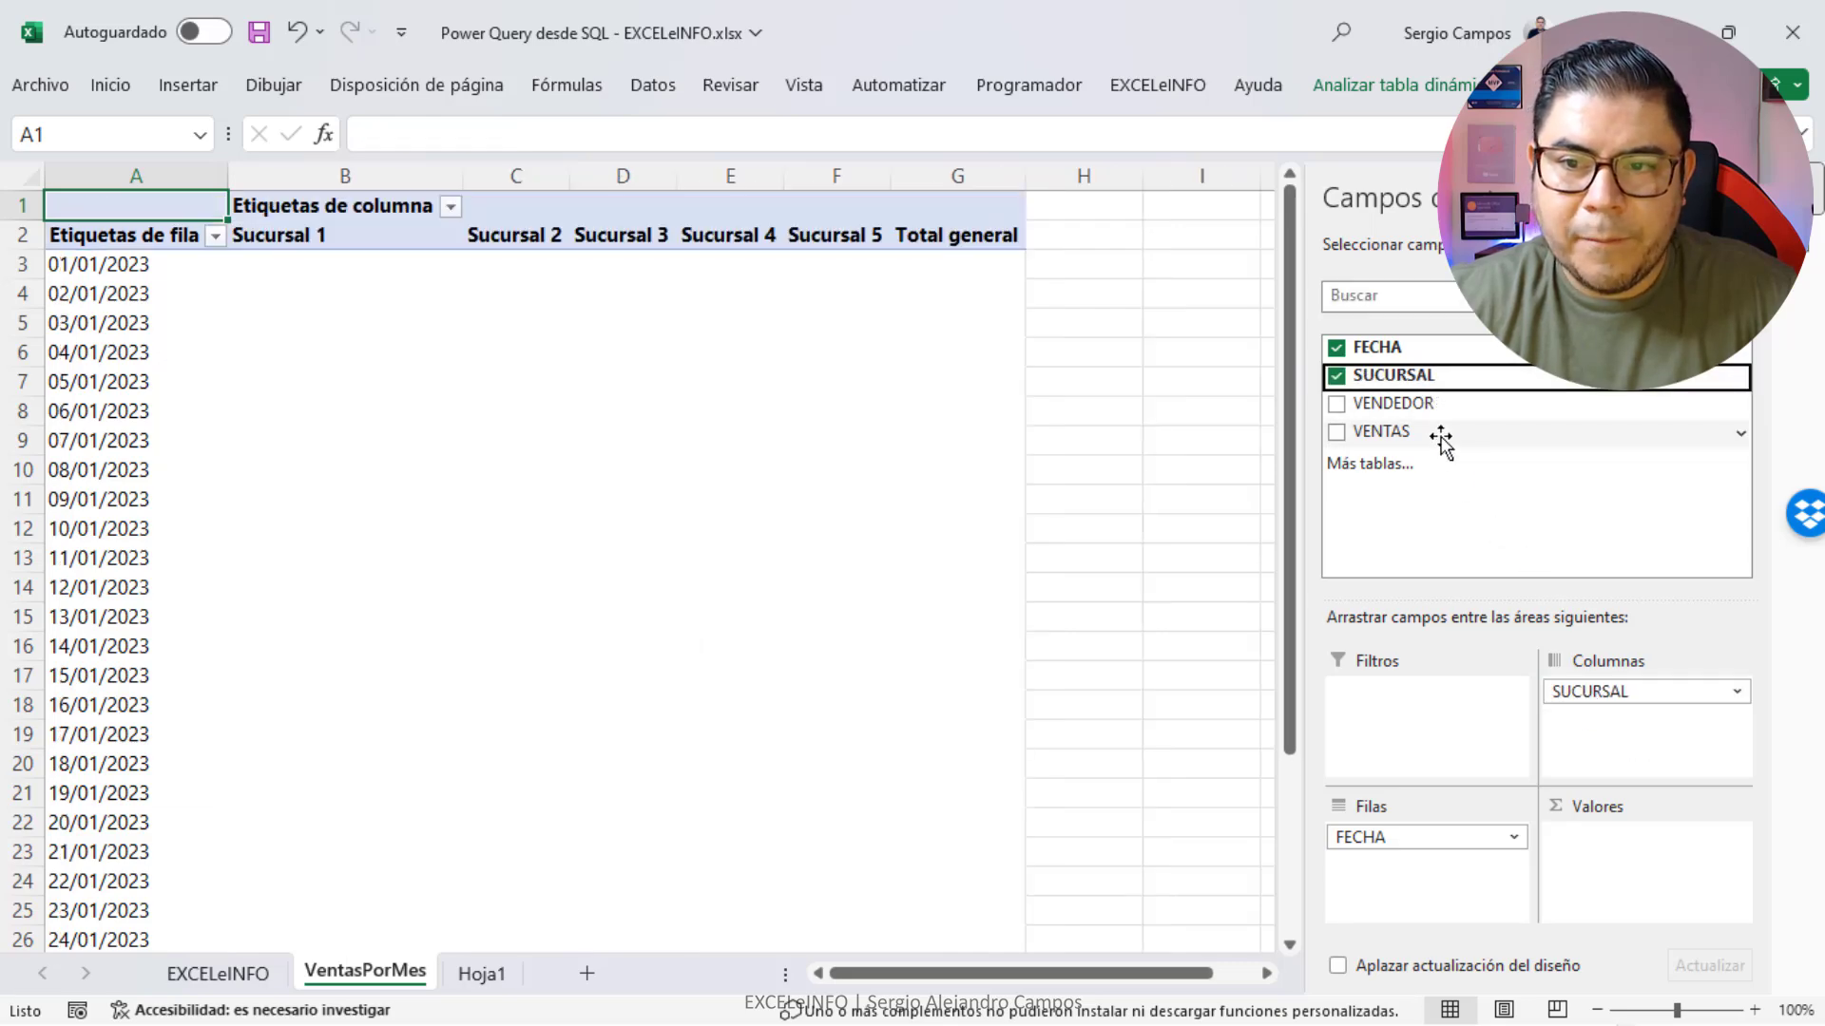
{"action": "left_click_drag", "start_coordinate": [1425, 431], "coordinate": [1632, 836]}
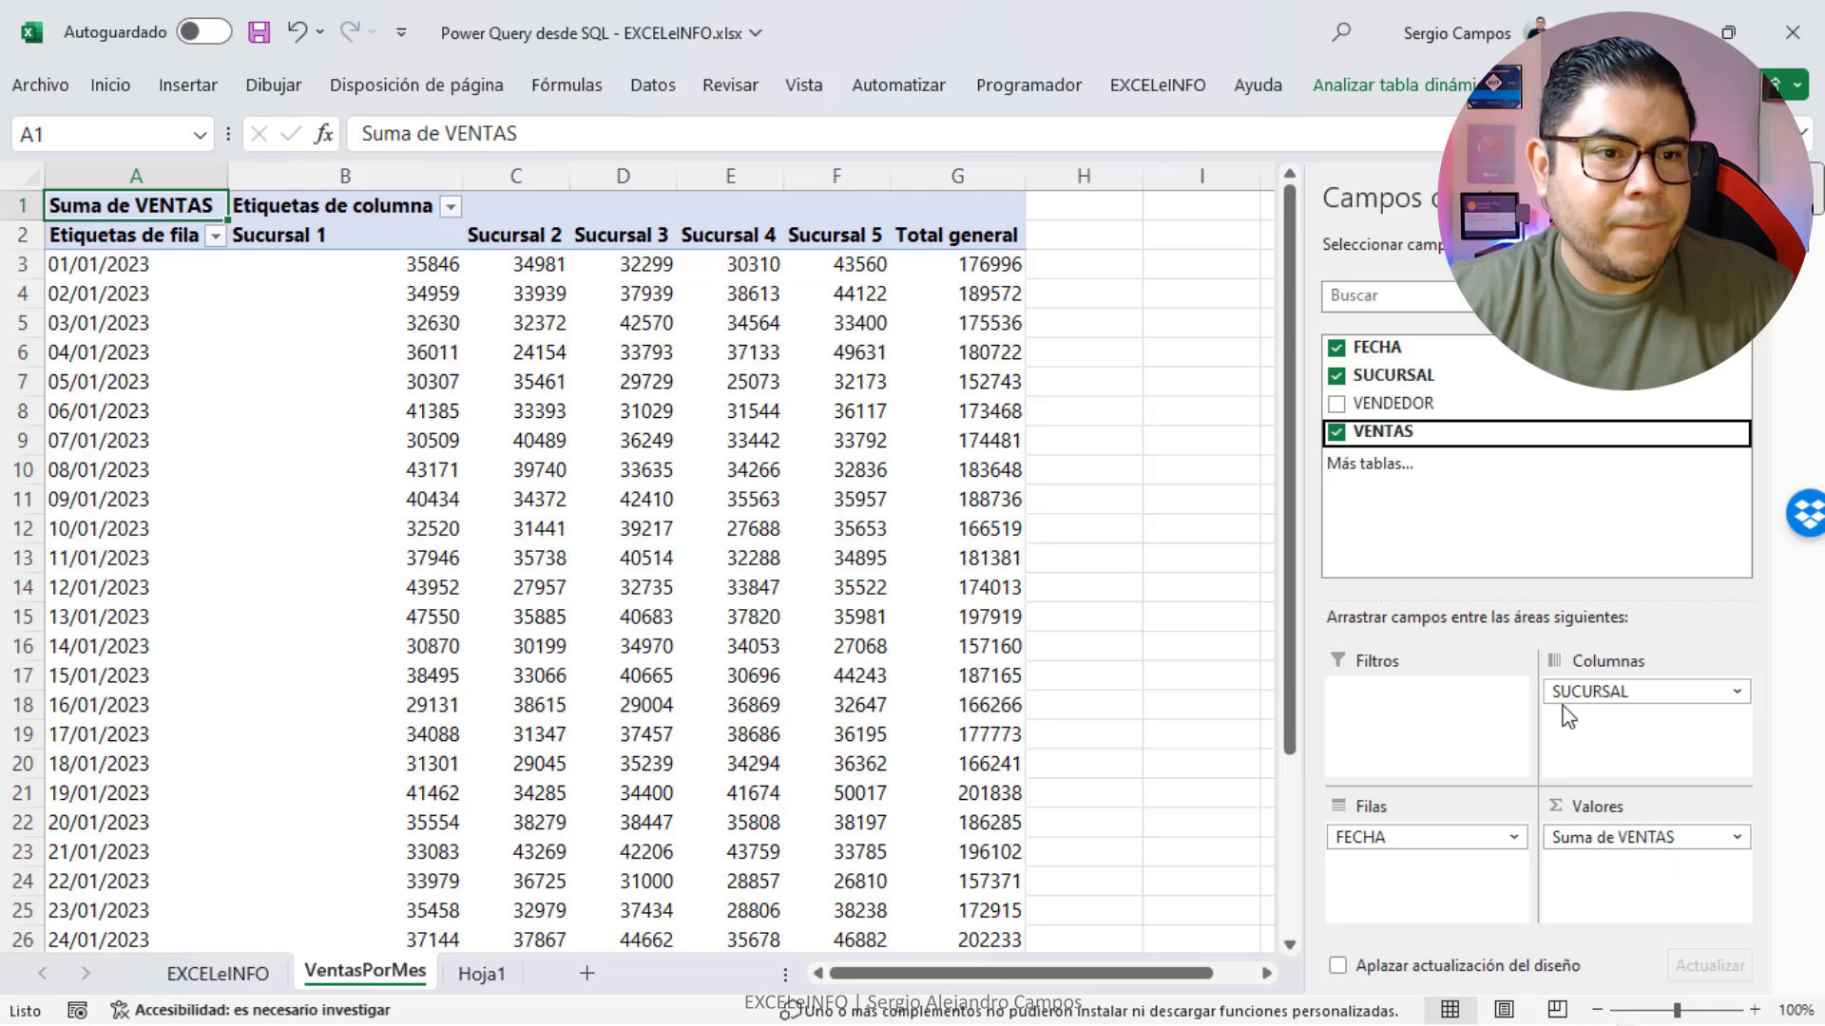
{"action": "left_click", "coordinate": [147, 322]}
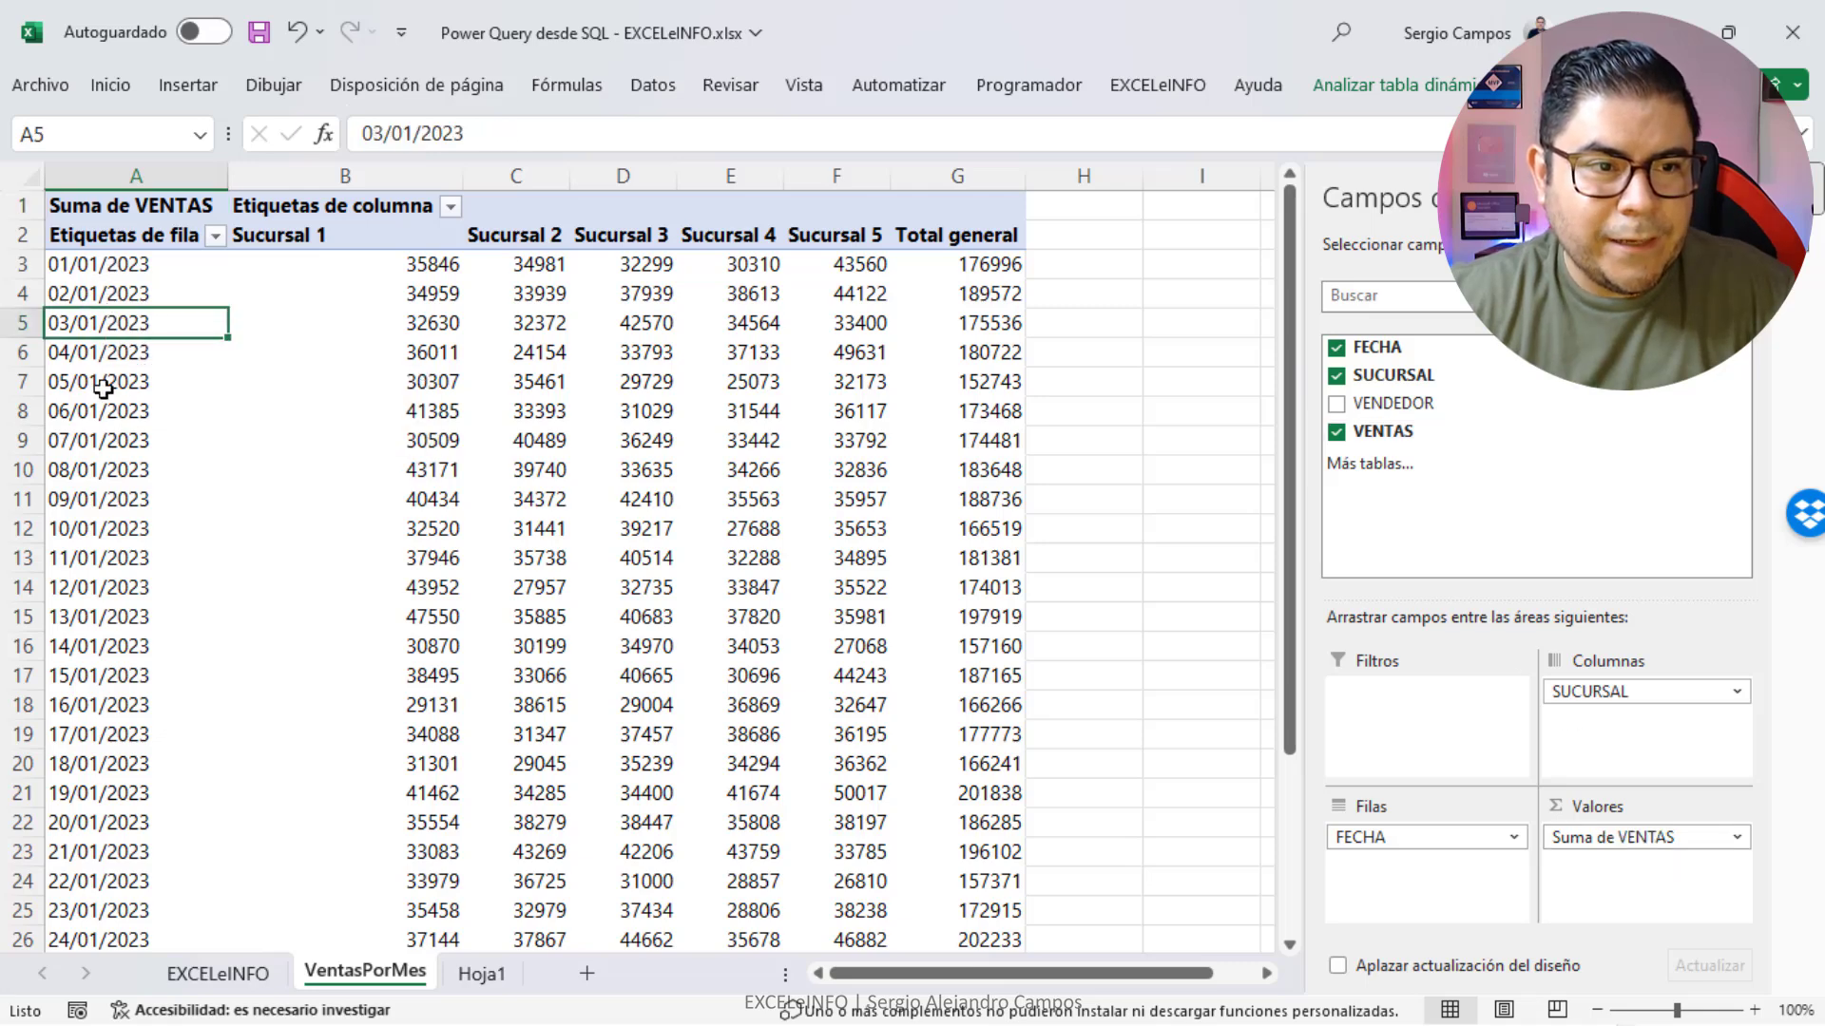
Group the pivot dates by Meses and check the single ene row totalling 5527854.
{"action": "left_click", "coordinate": [112, 352]}
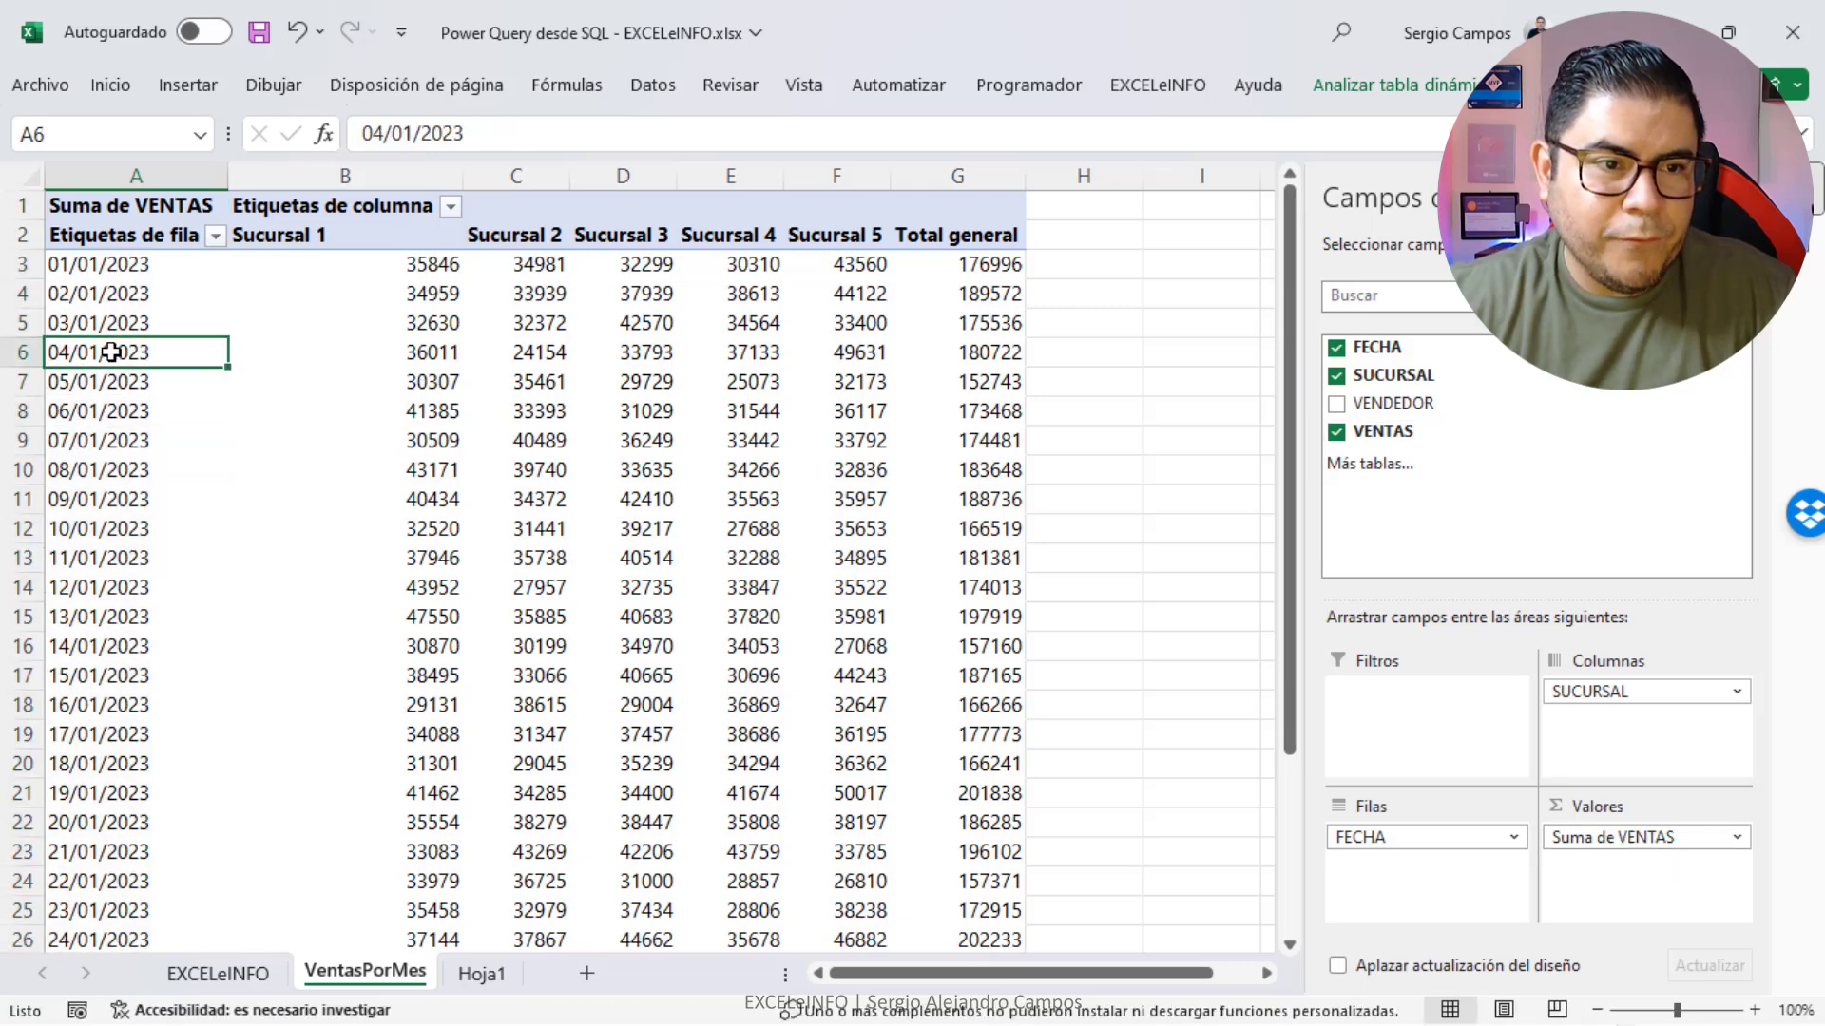
{"action": "right_click", "coordinate": [112, 352]}
{"action": "left_click", "coordinate": [233, 703]}
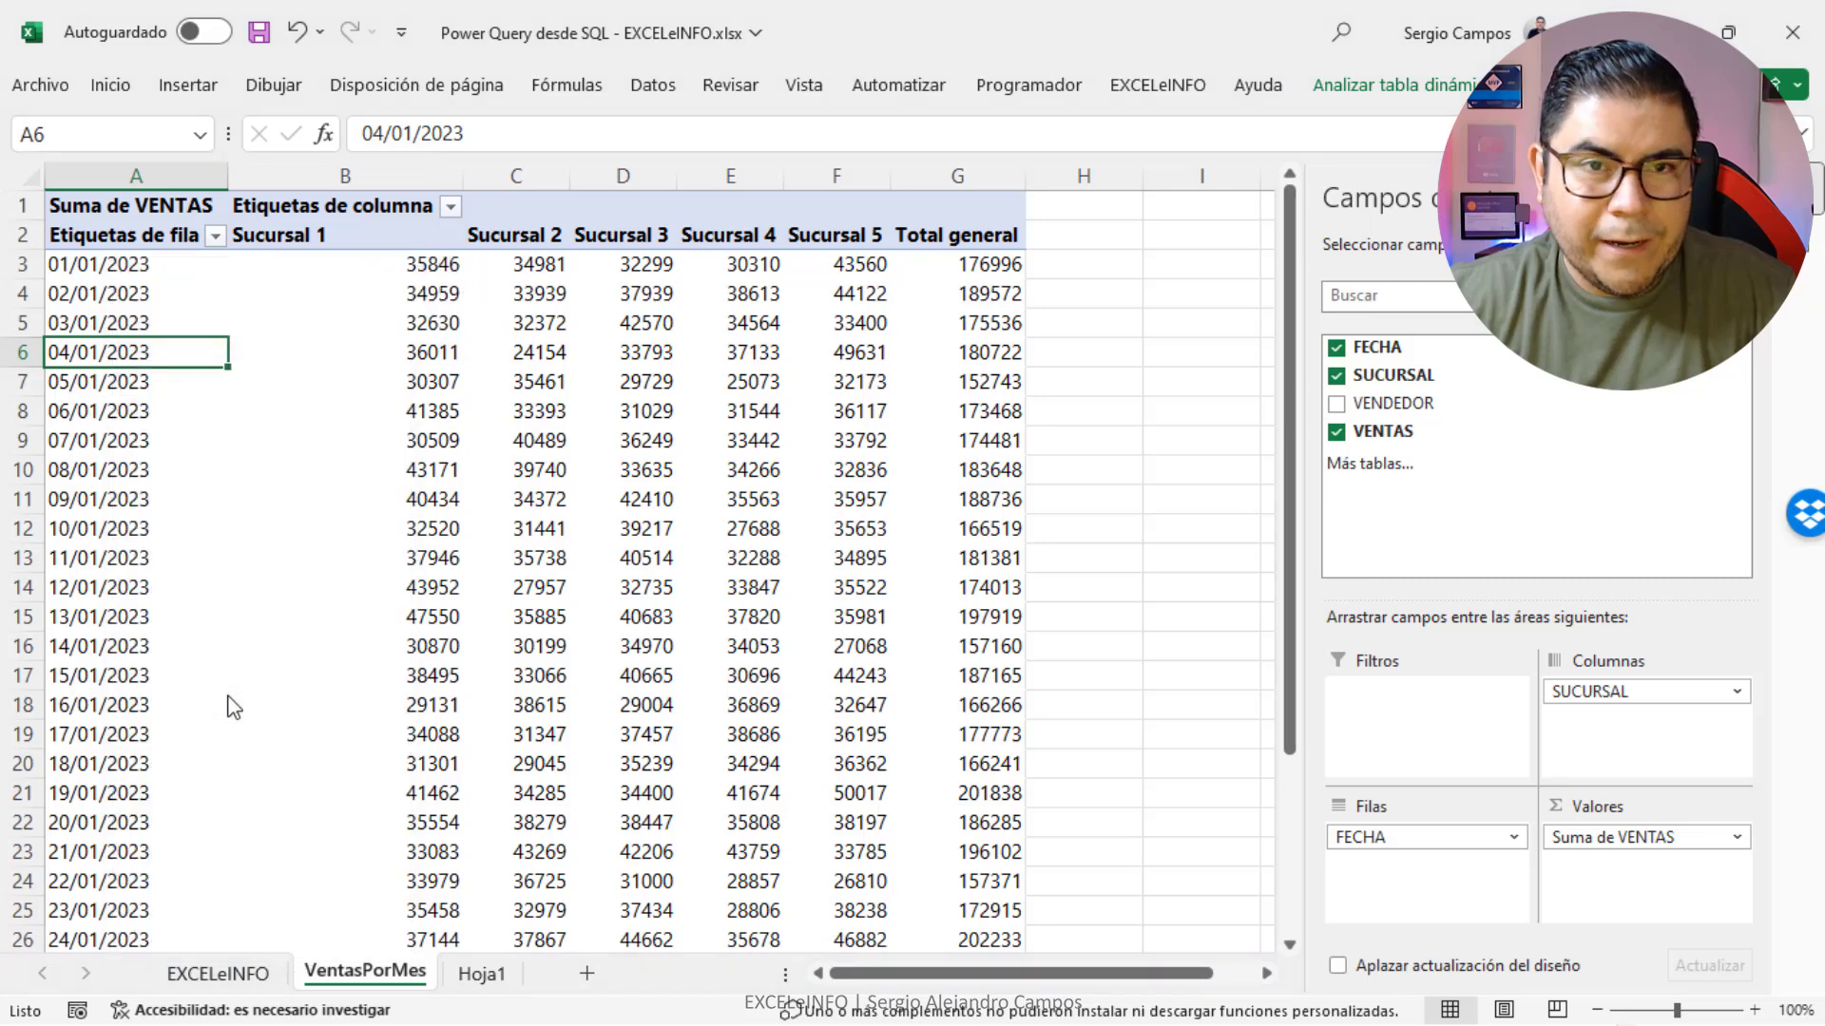
{"action": "left_click", "coordinate": [171, 725]}
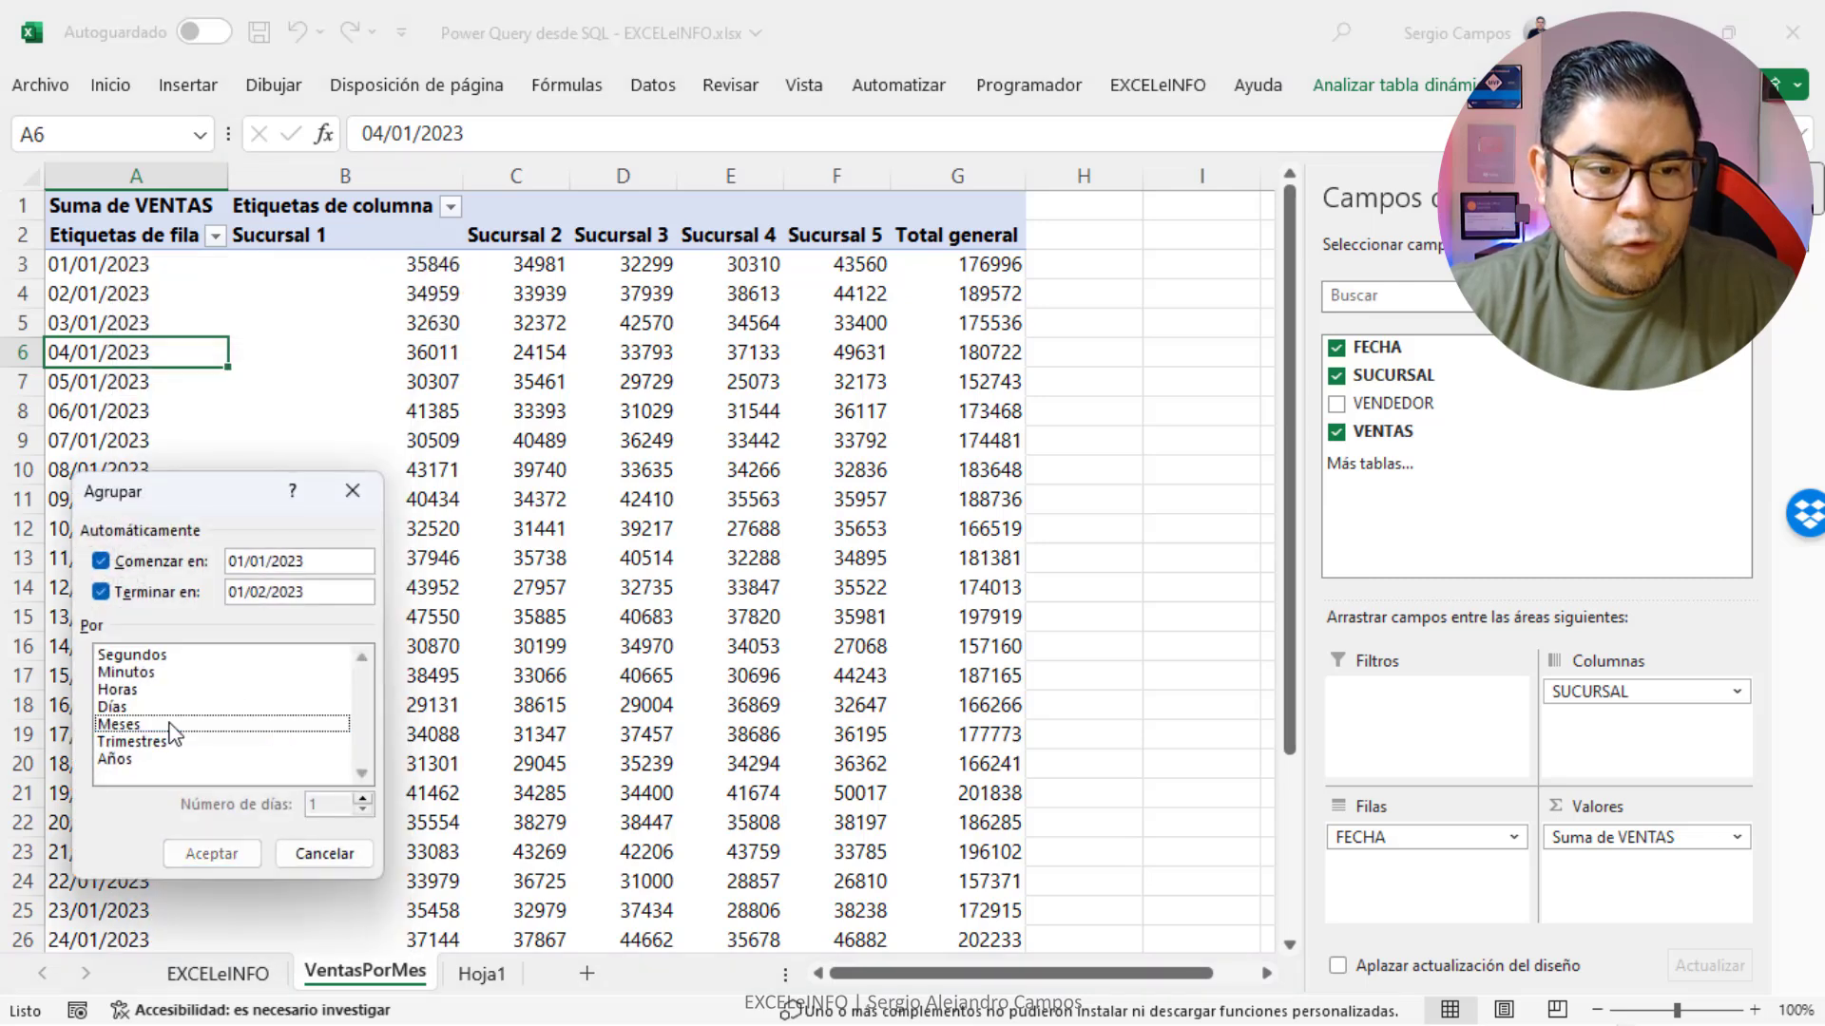
{"action": "left_click", "coordinate": [171, 727]}
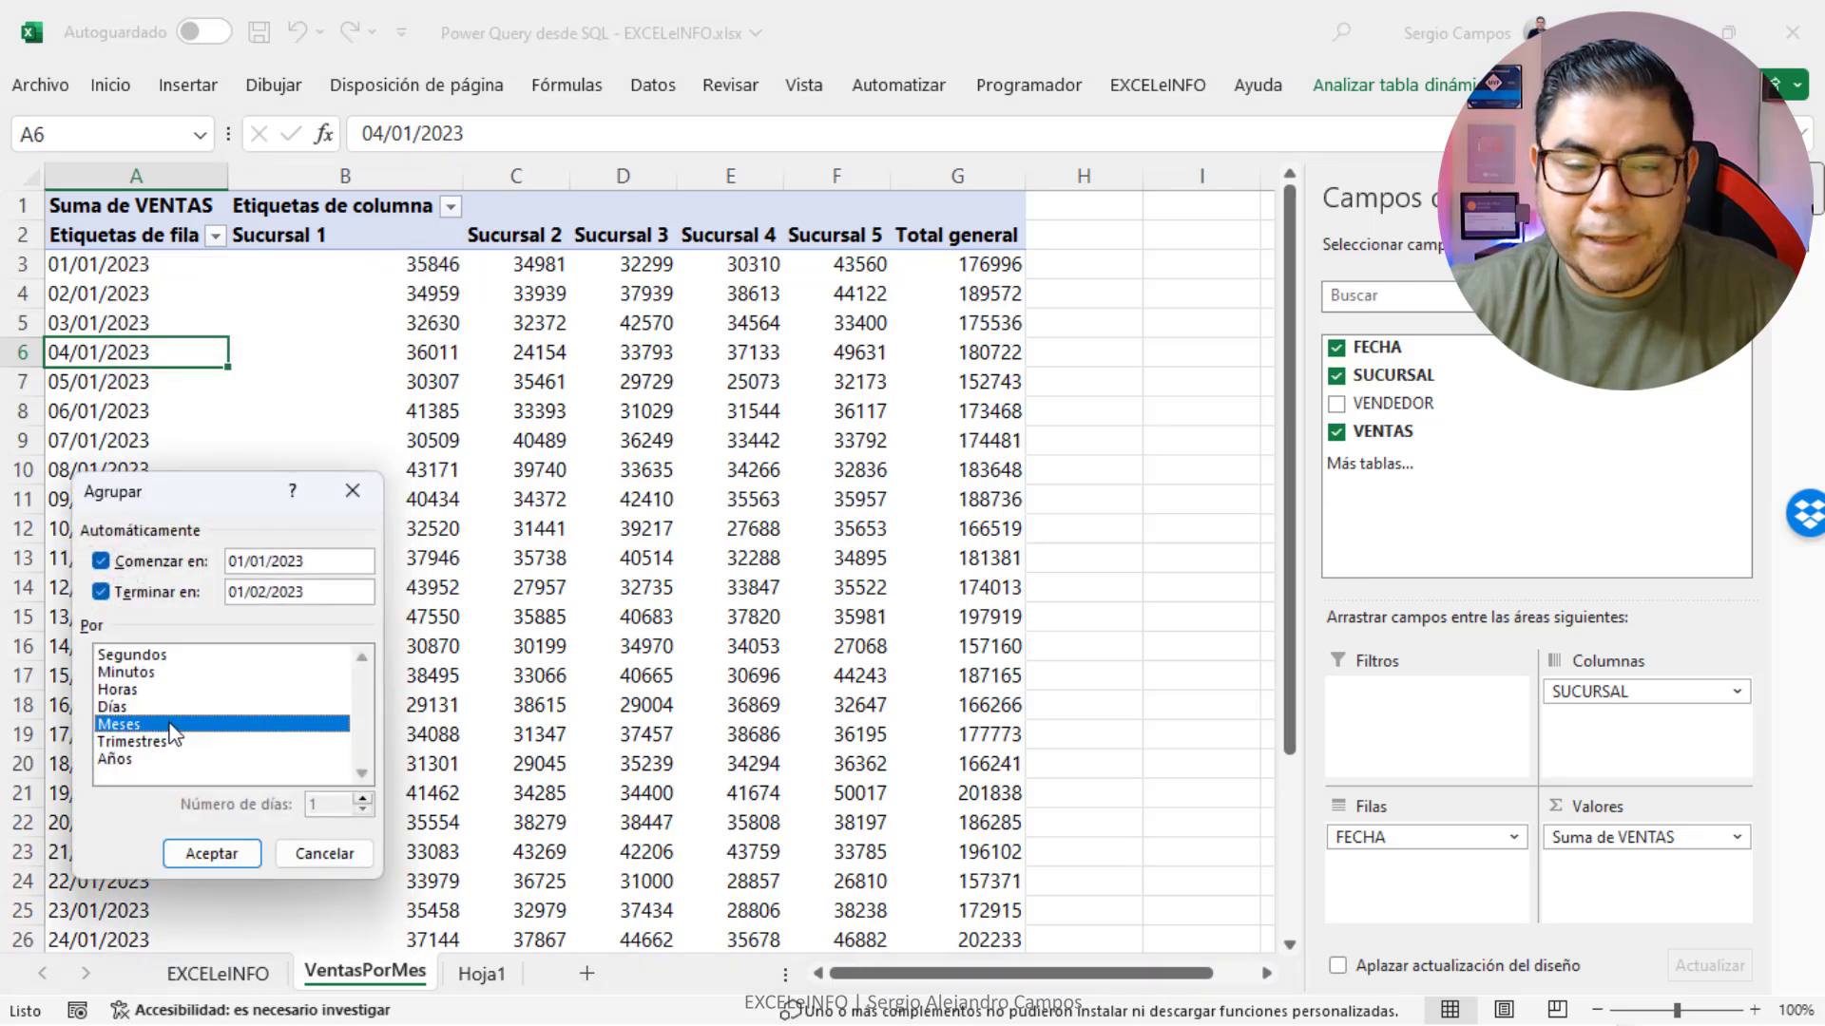
{"action": "left_click", "coordinate": [241, 860]}
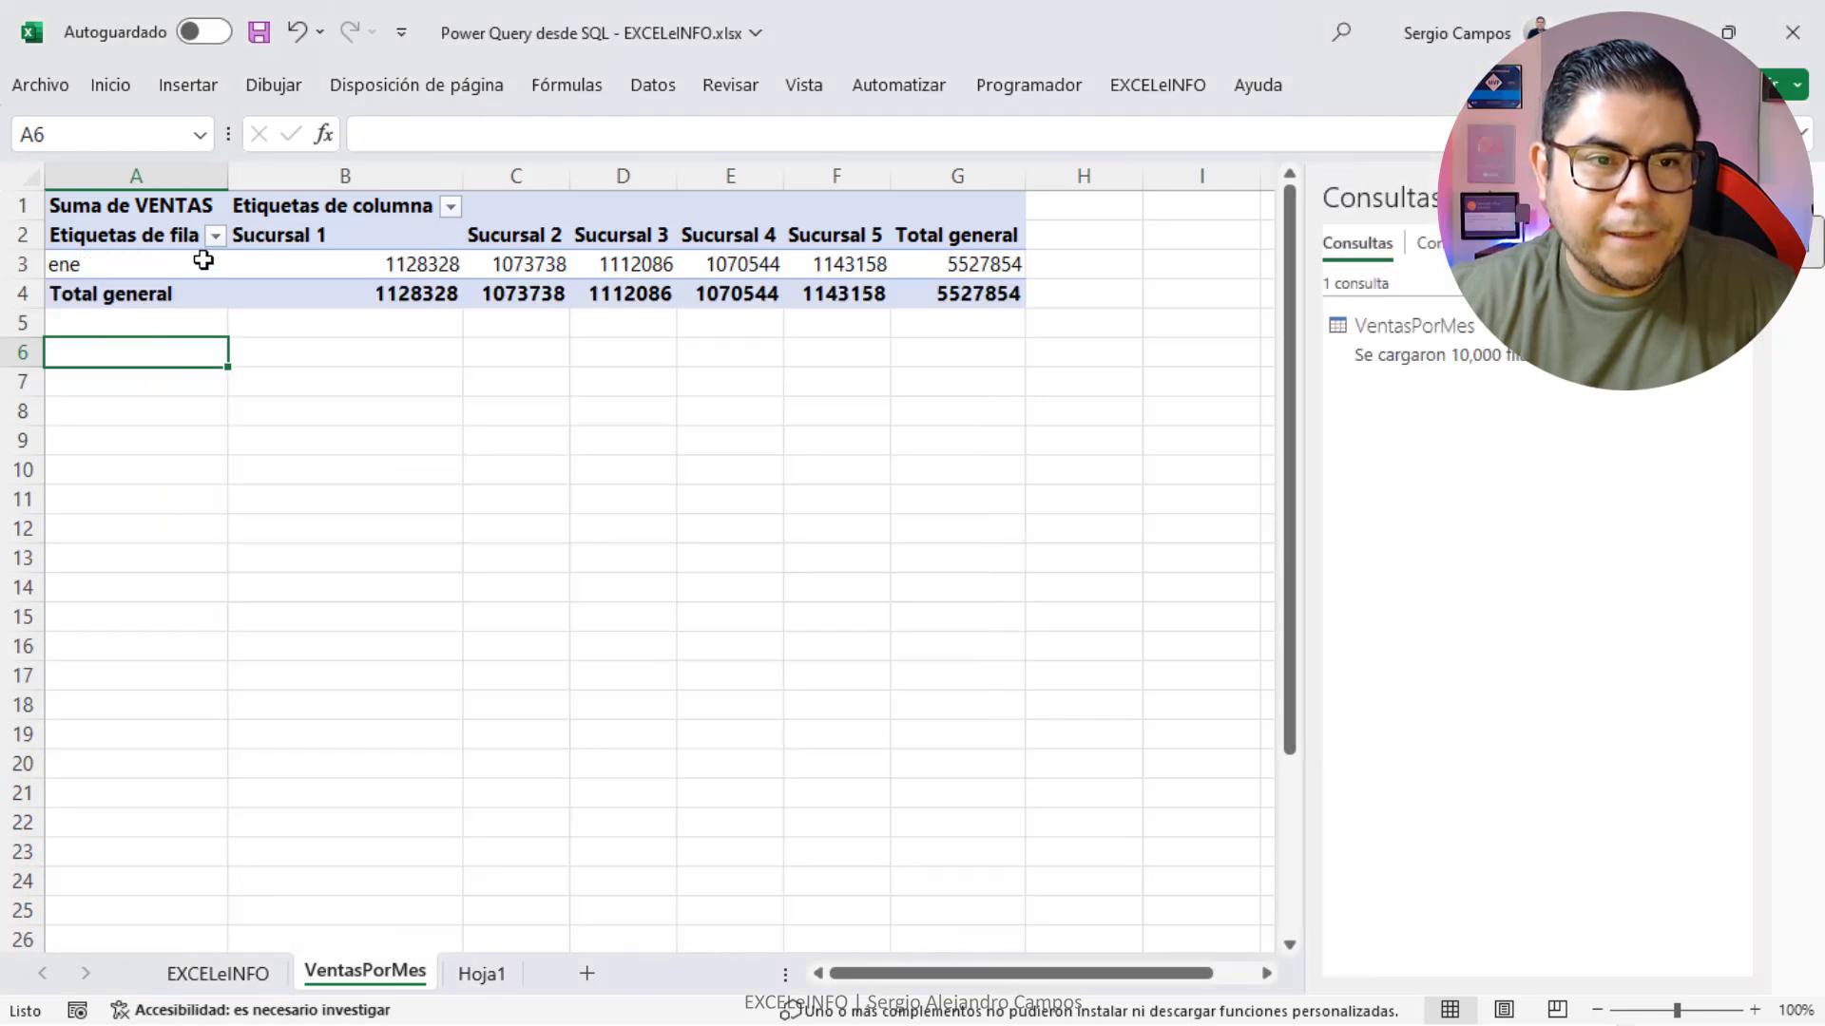
{"action": "left_click", "coordinate": [203, 261]}
{"action": "left_click", "coordinate": [338, 267]}
{"action": "left_click", "coordinate": [993, 269]}
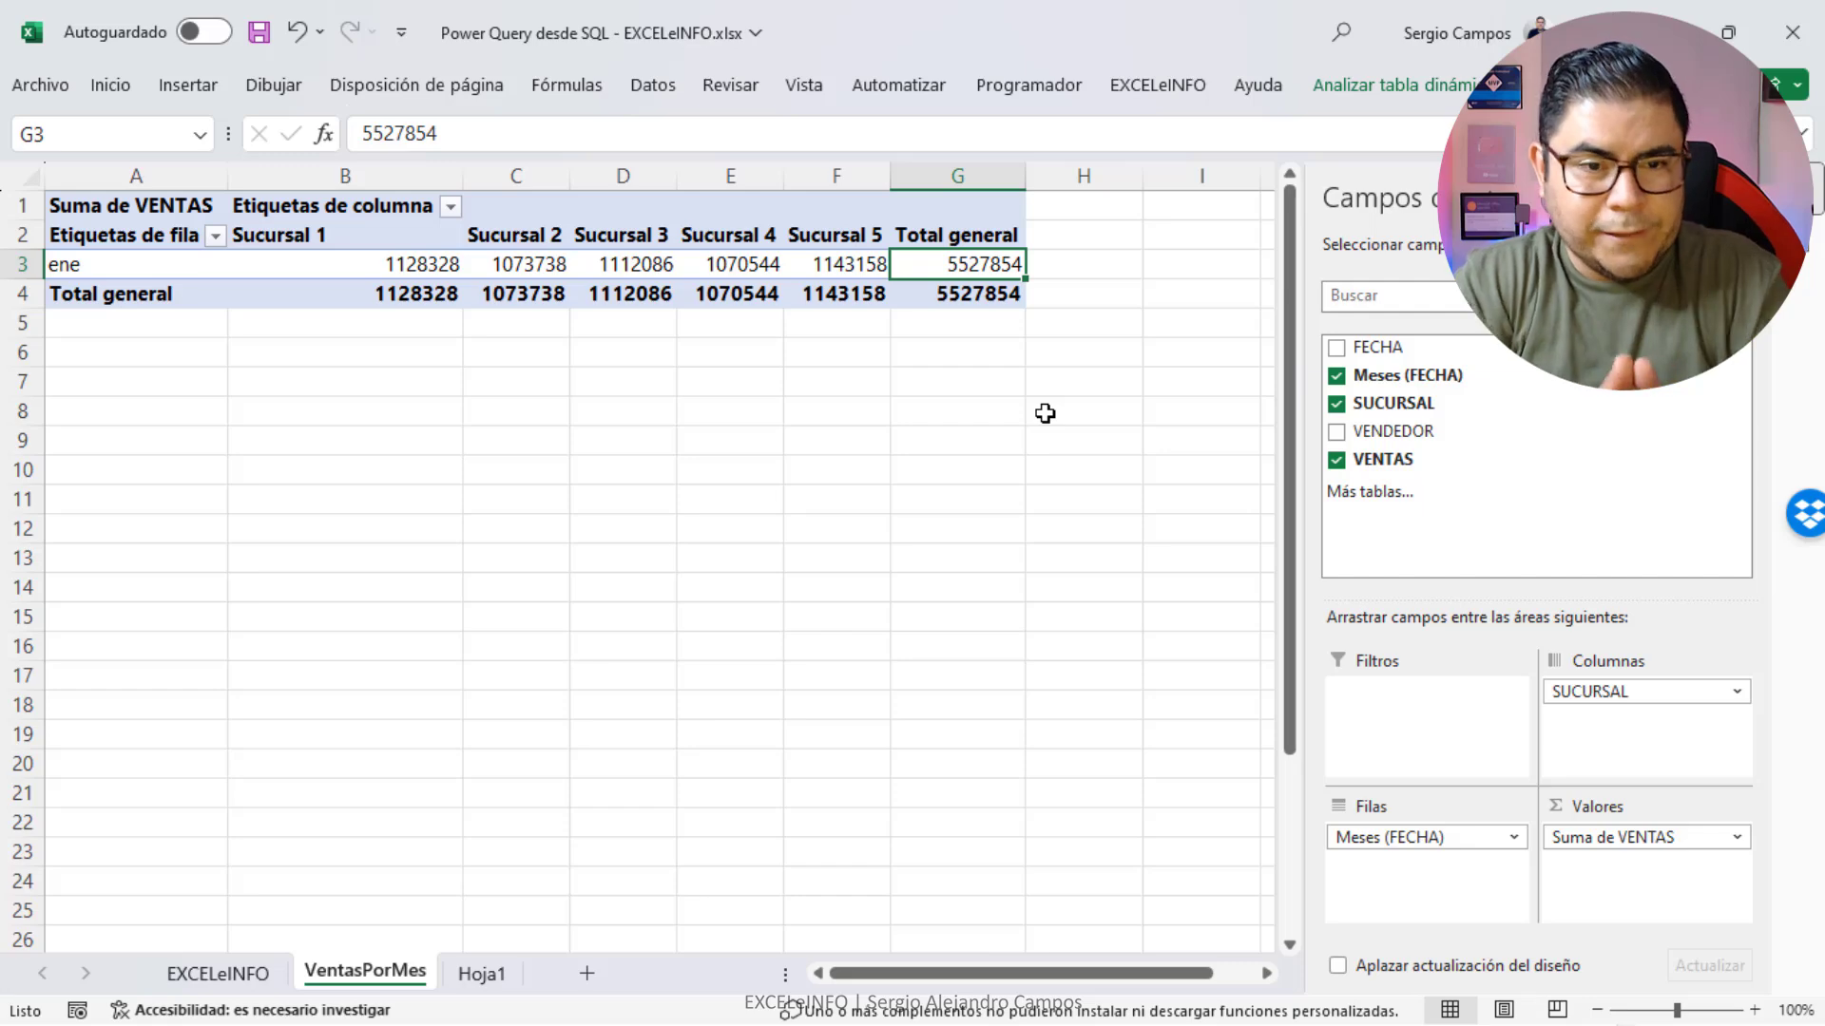
Switch to the mes.xlsx workbook from the Meses a SQL folder.
{"action": "key", "text": "alt+Tab"}
{"action": "key", "text": "Tab"}
{"action": "key", "text": "Tab"}
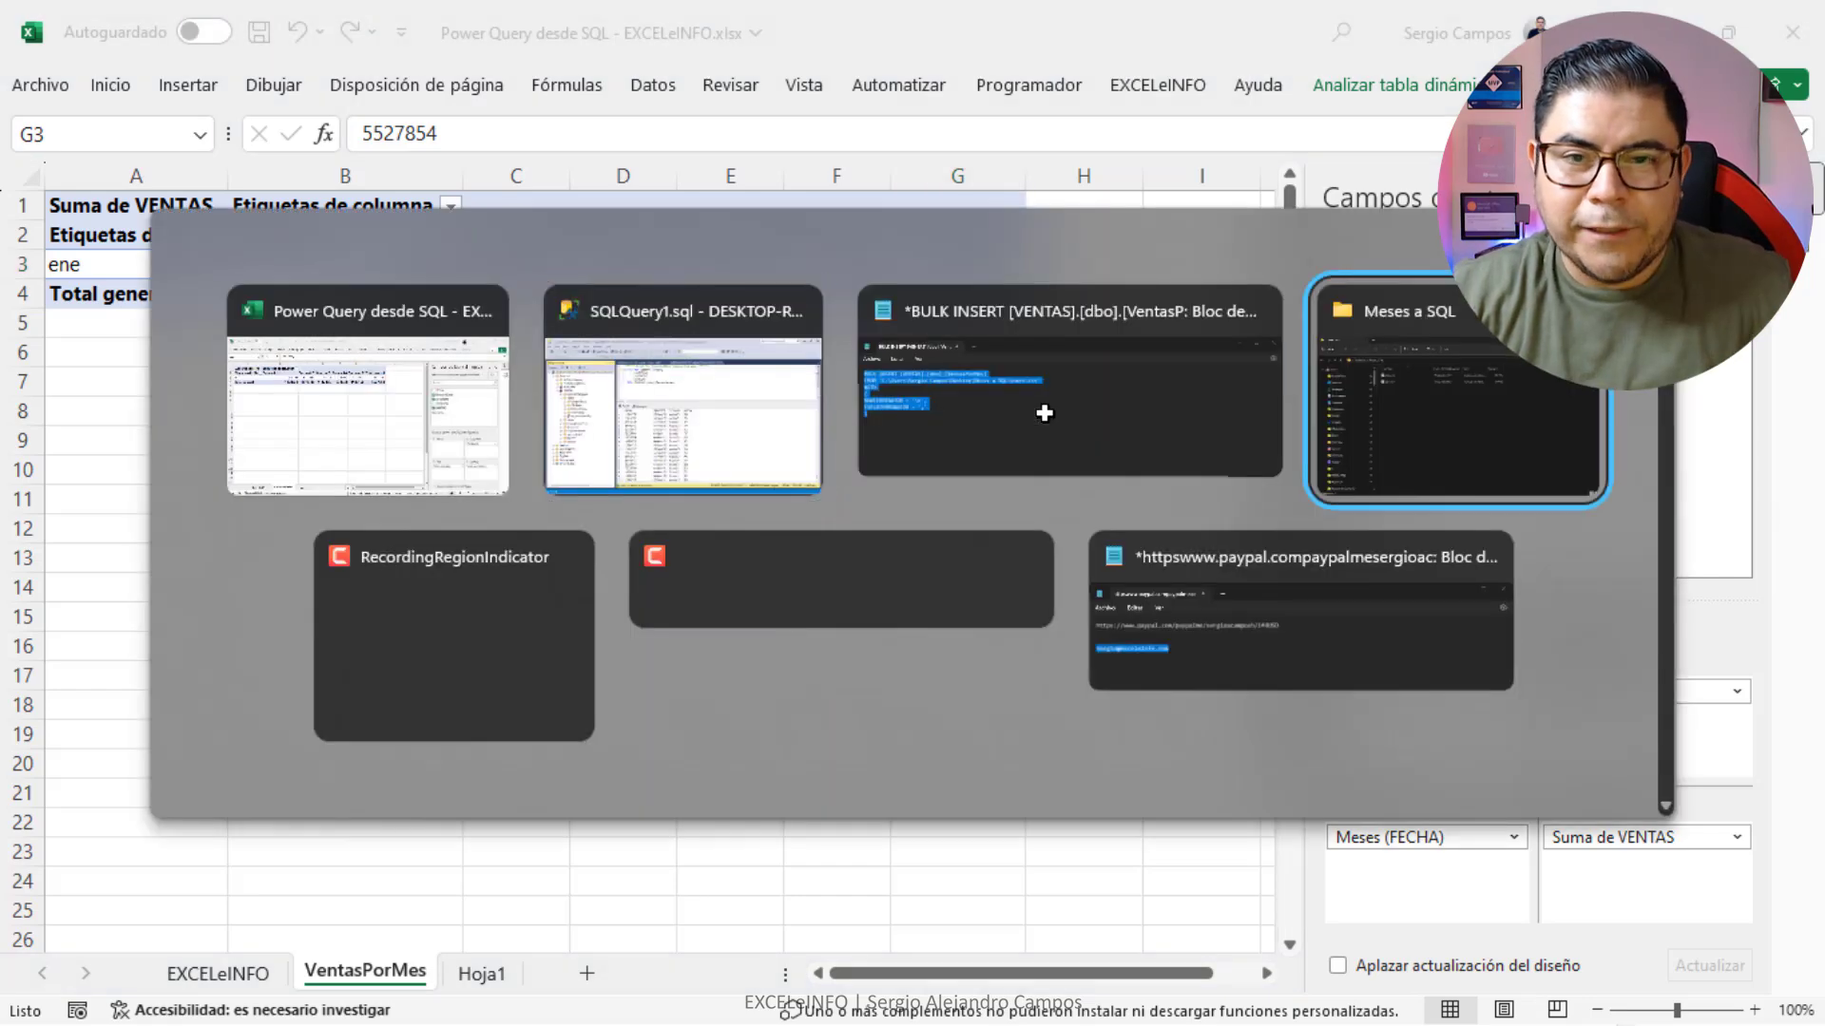
{"action": "key", "text": "Up"}
{"action": "key", "text": "Down"}
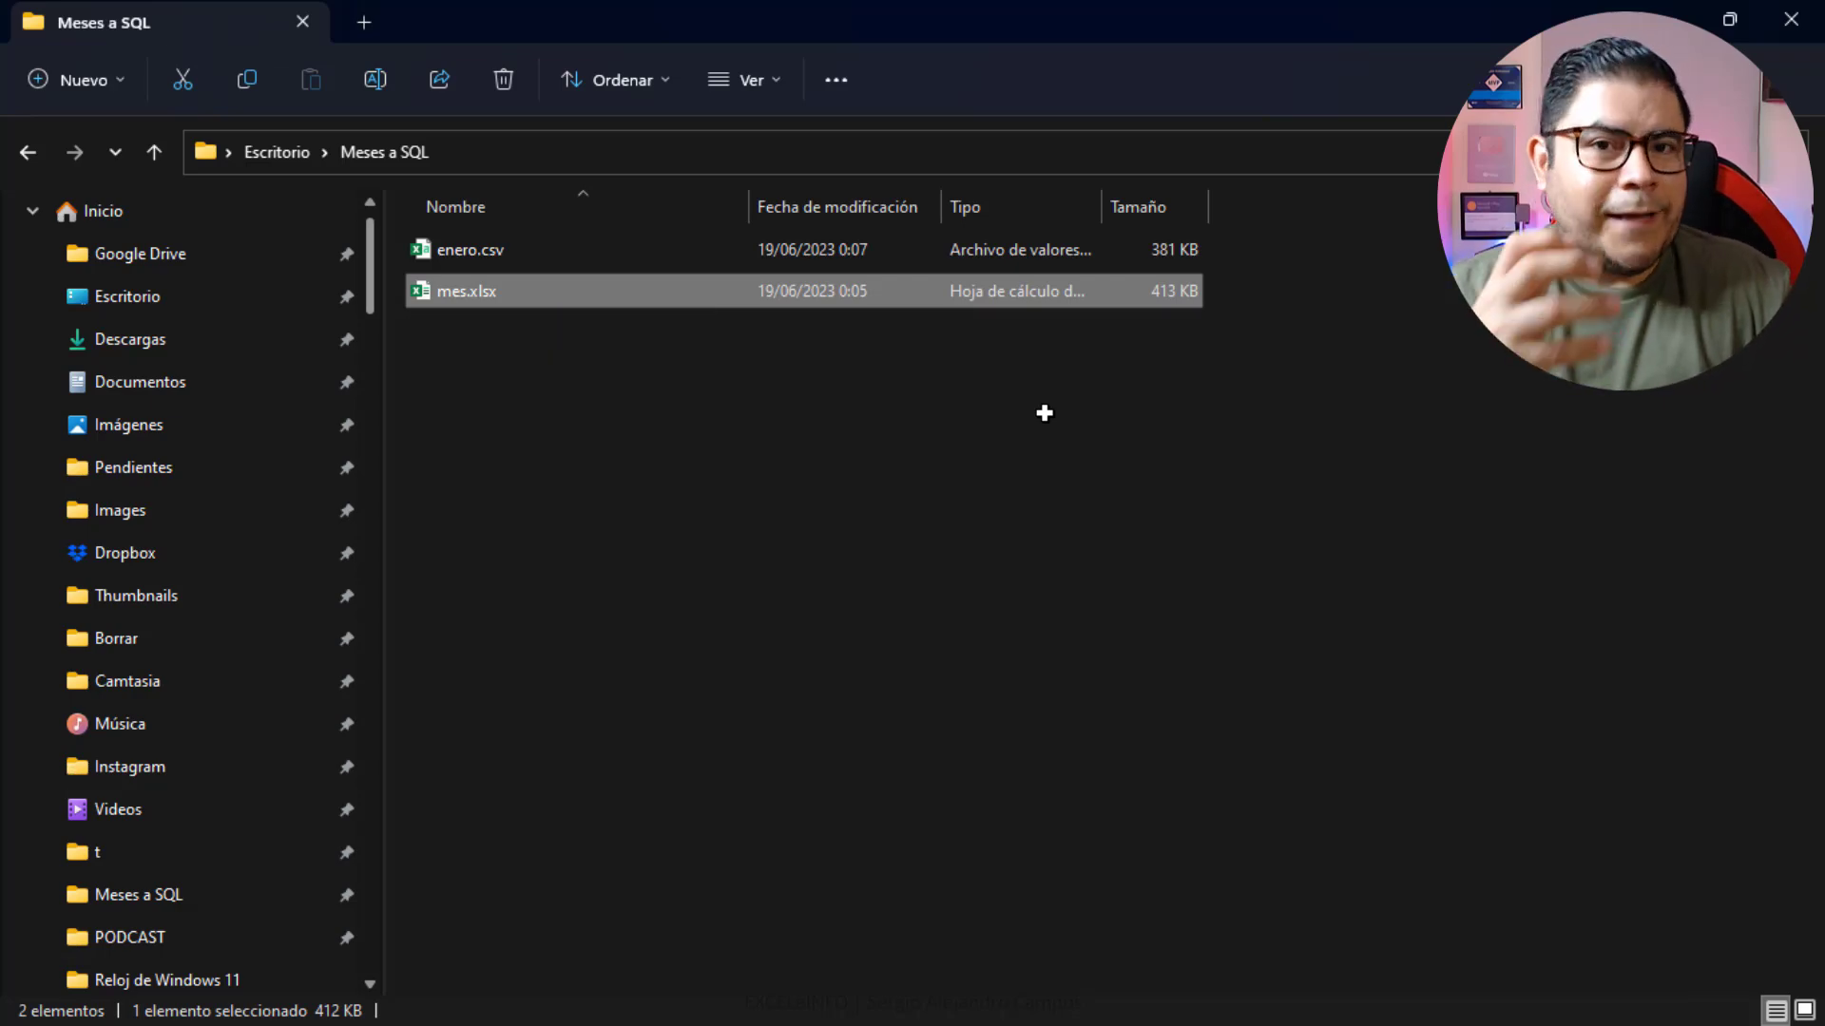
{"action": "key", "text": "alt+Tab"}
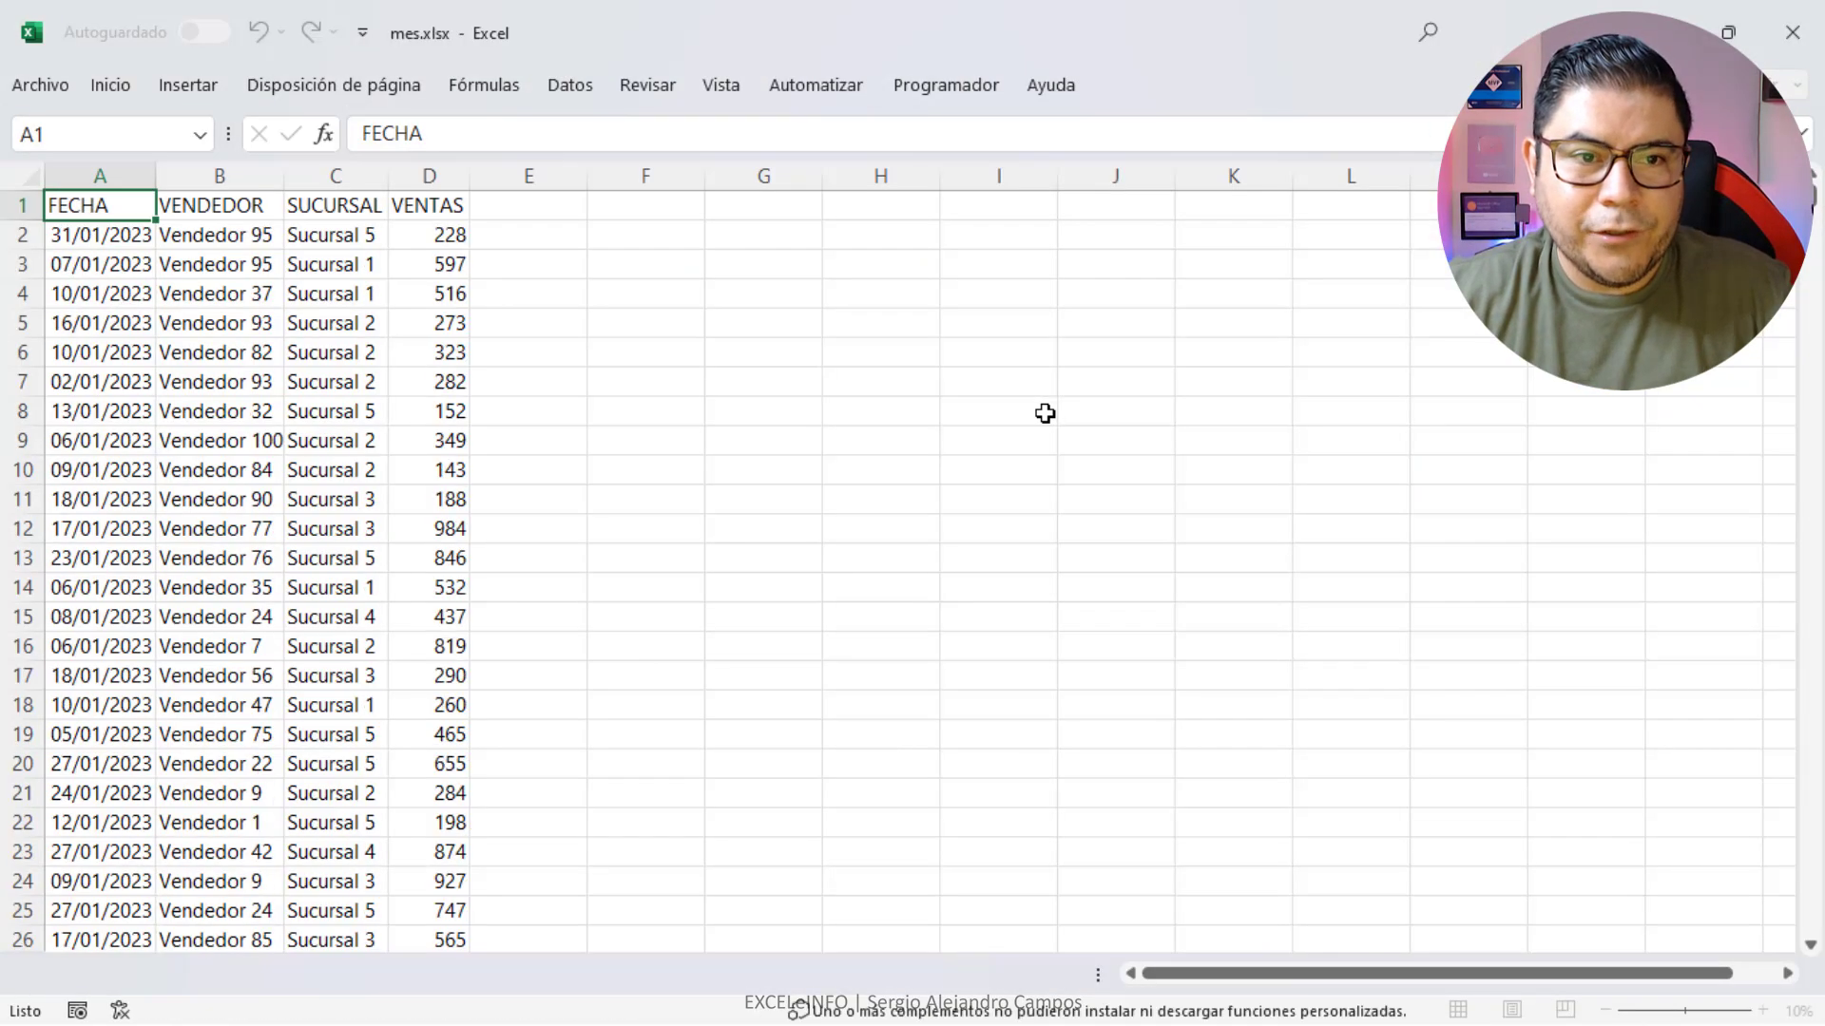
Change the FECHA formula in A2:A10001 to random dates between 01/02/2023 and 28/02/2023, then save.
{"action": "key", "text": "Down"}
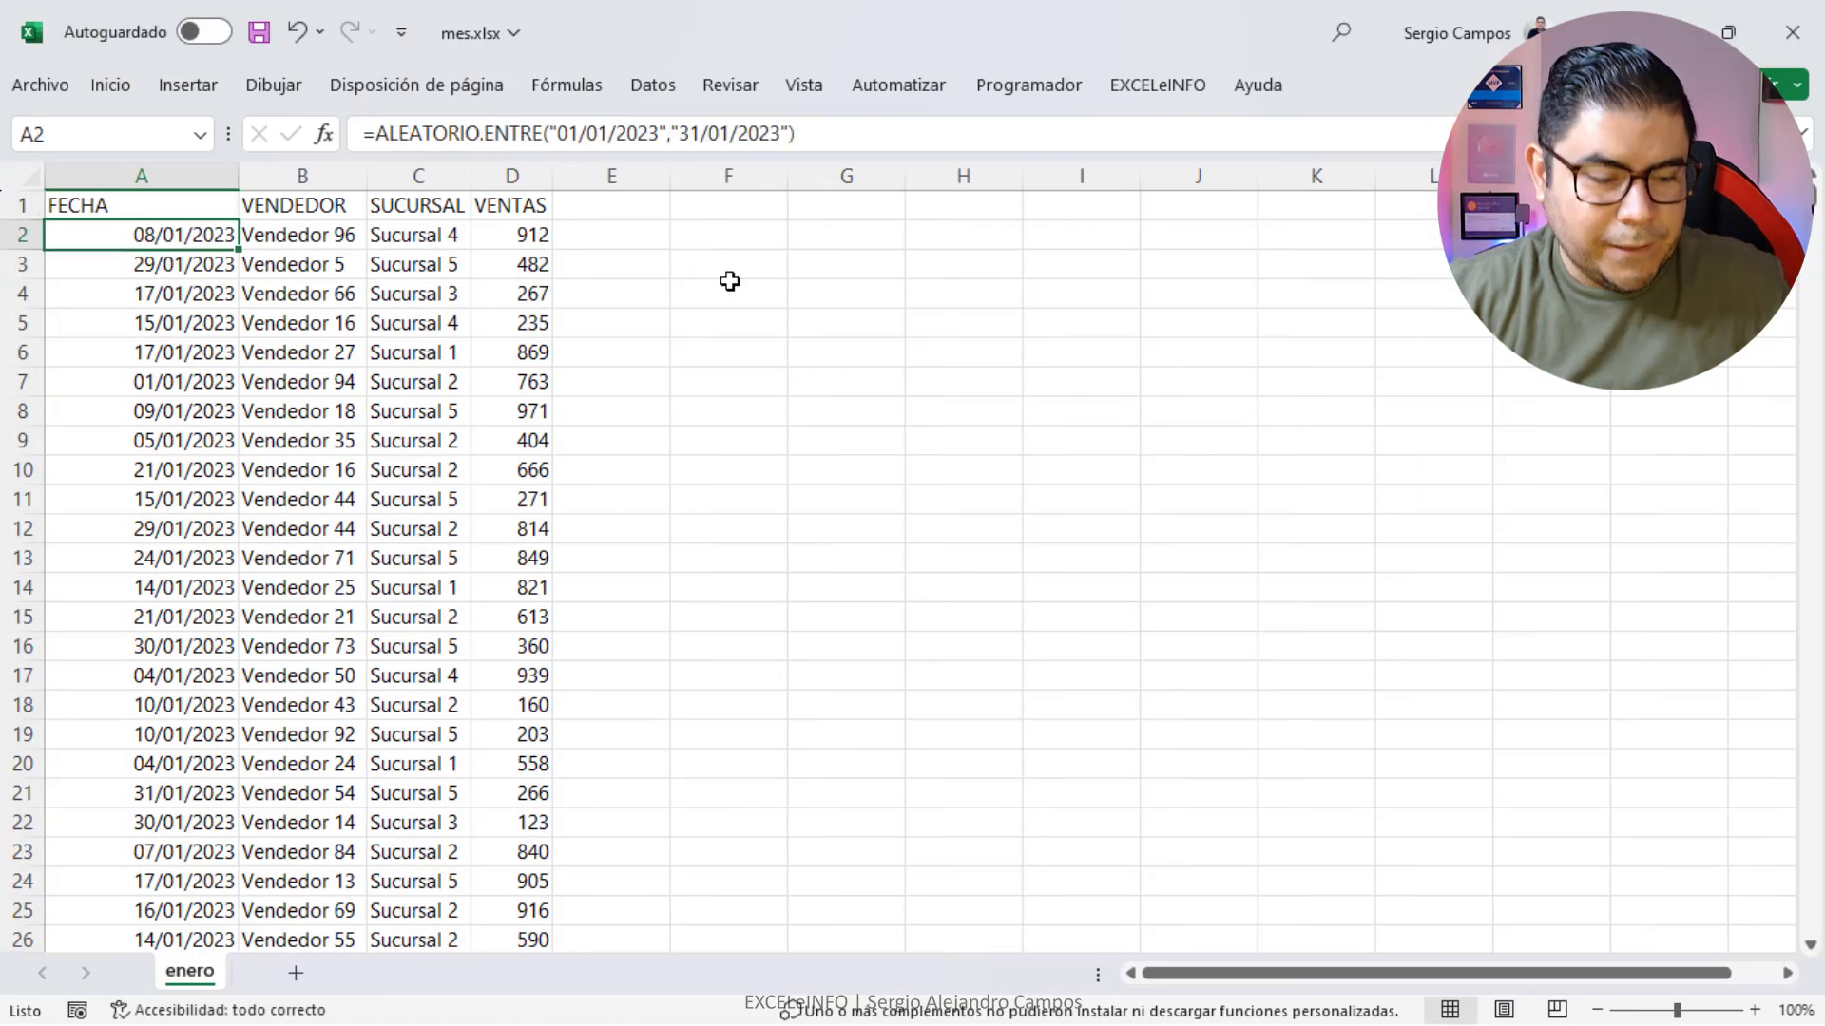
{"action": "key", "text": "ctrl+shift+Down"}
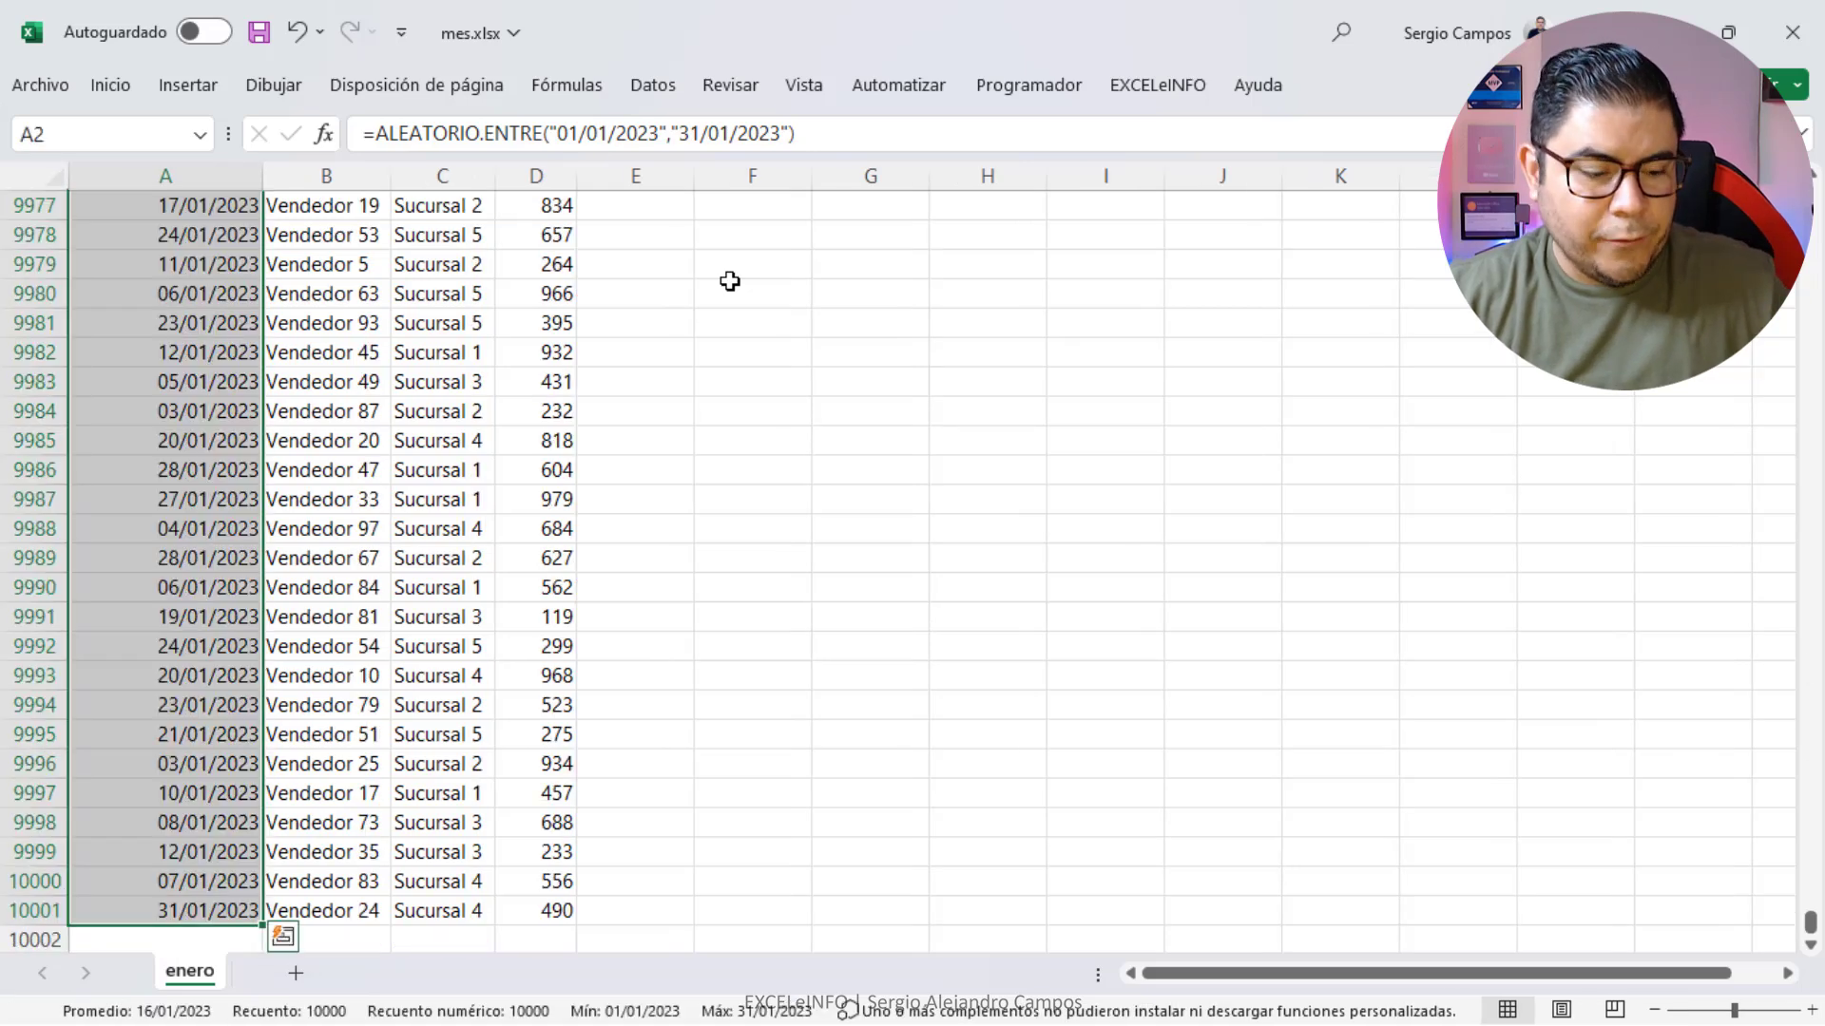
{"action": "key", "text": "F2"}
{"action": "key", "text": "Left"}
{"action": "key", "text": "Left"}
{"action": "key", "text": "Left"}
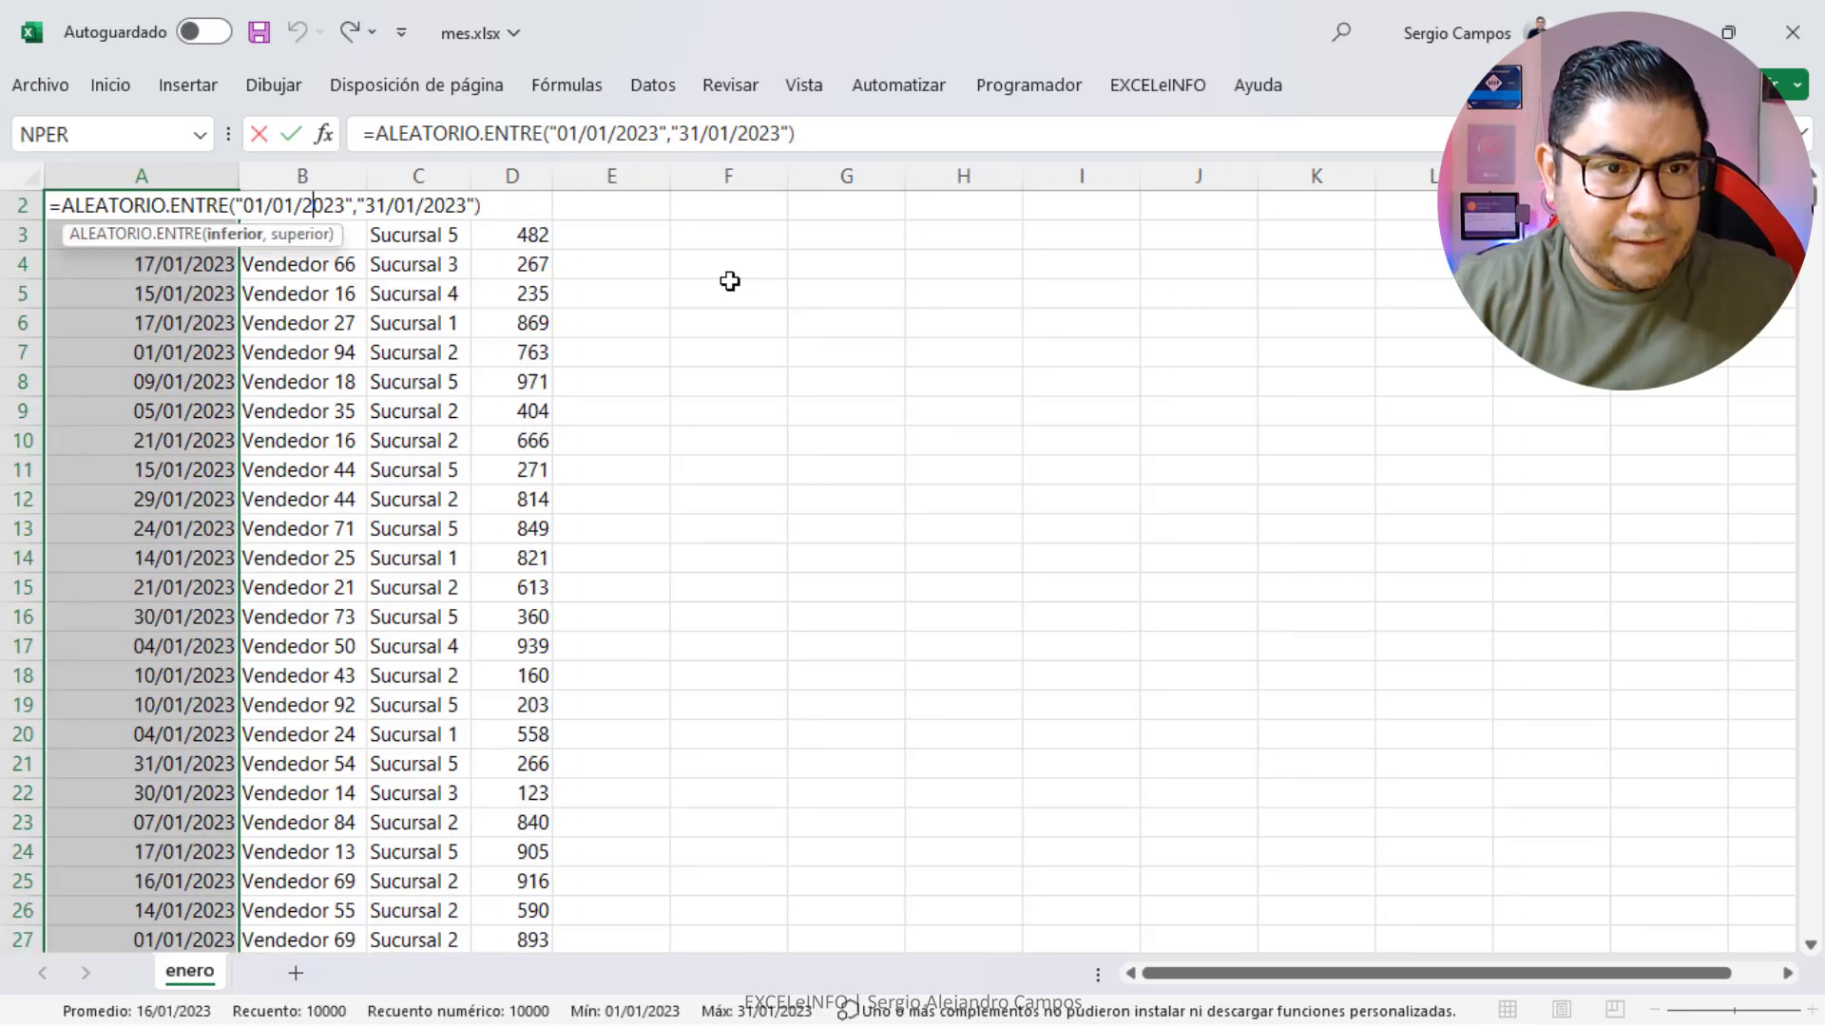
{"action": "key", "text": "BackSpace"}
{"action": "type", "text": "2"}
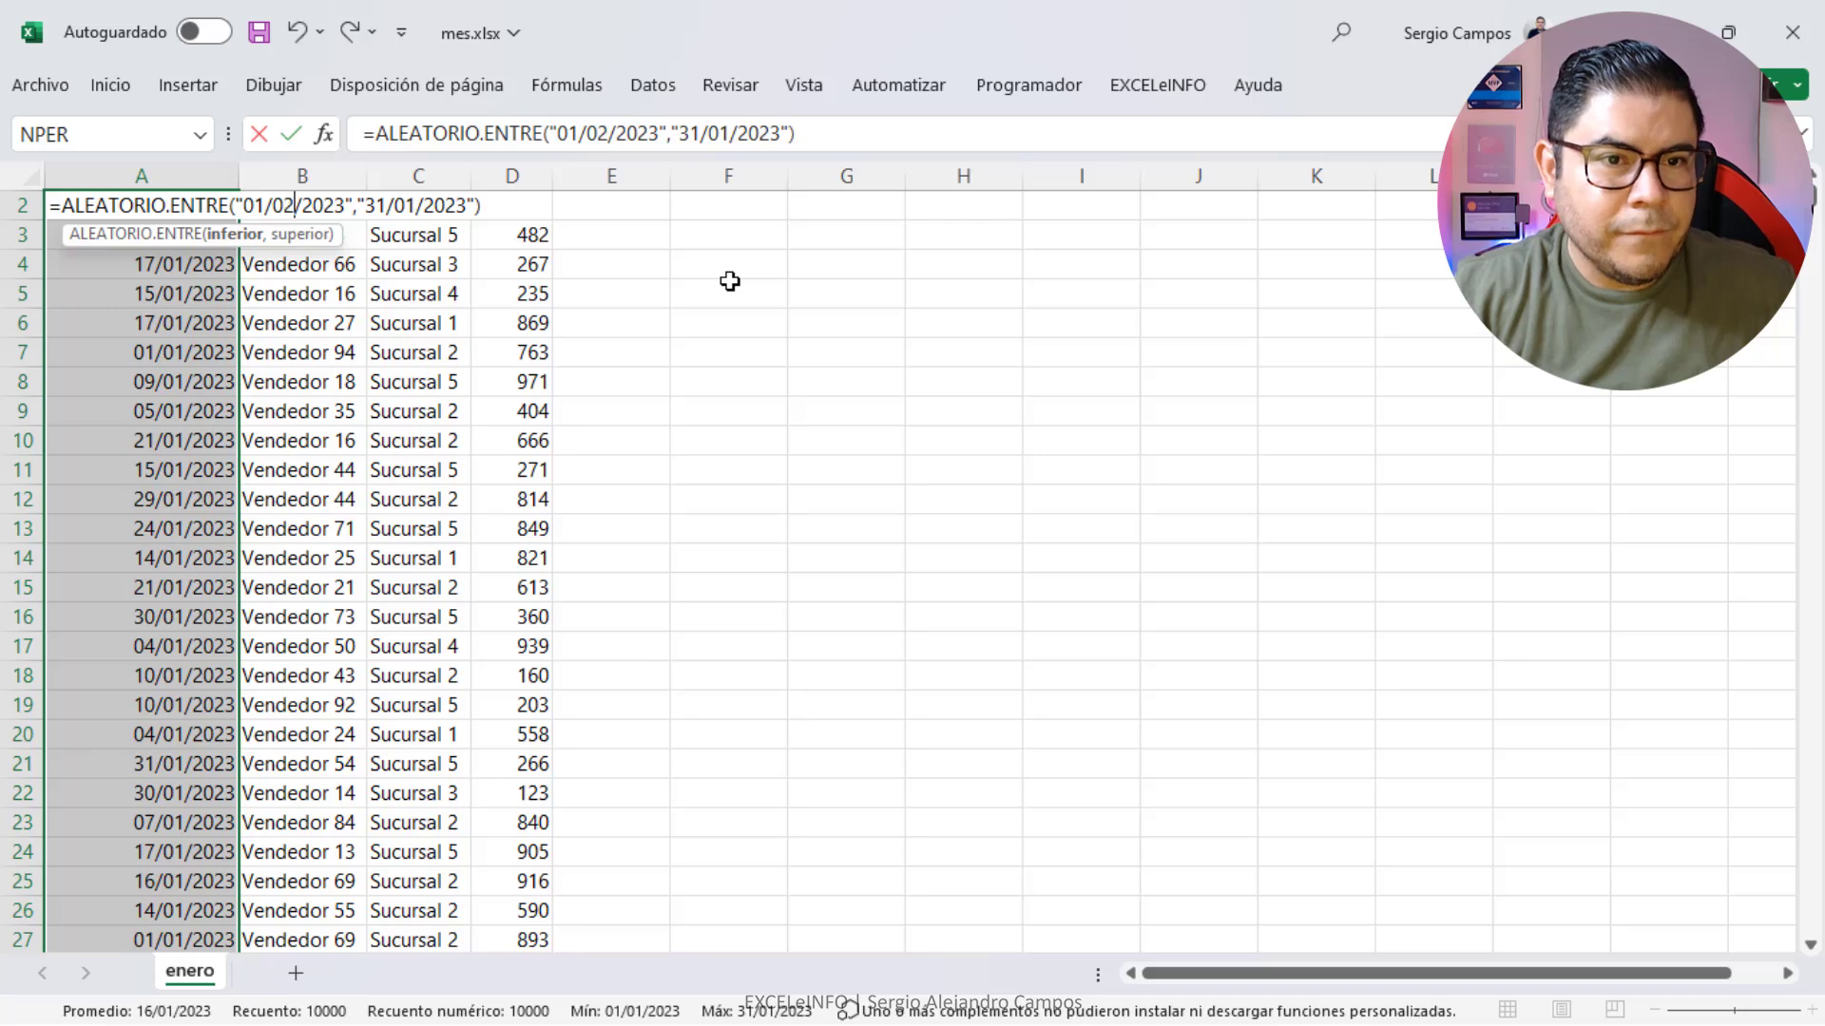
{"action": "key", "text": "Right"}
{"action": "key", "text": "Right"}
{"action": "key", "text": "Right"}
{"action": "key", "text": "Delete"}
{"action": "key", "text": "Delete"}
{"action": "key", "text": "Delete"}
{"action": "type", "text": "28/02"}
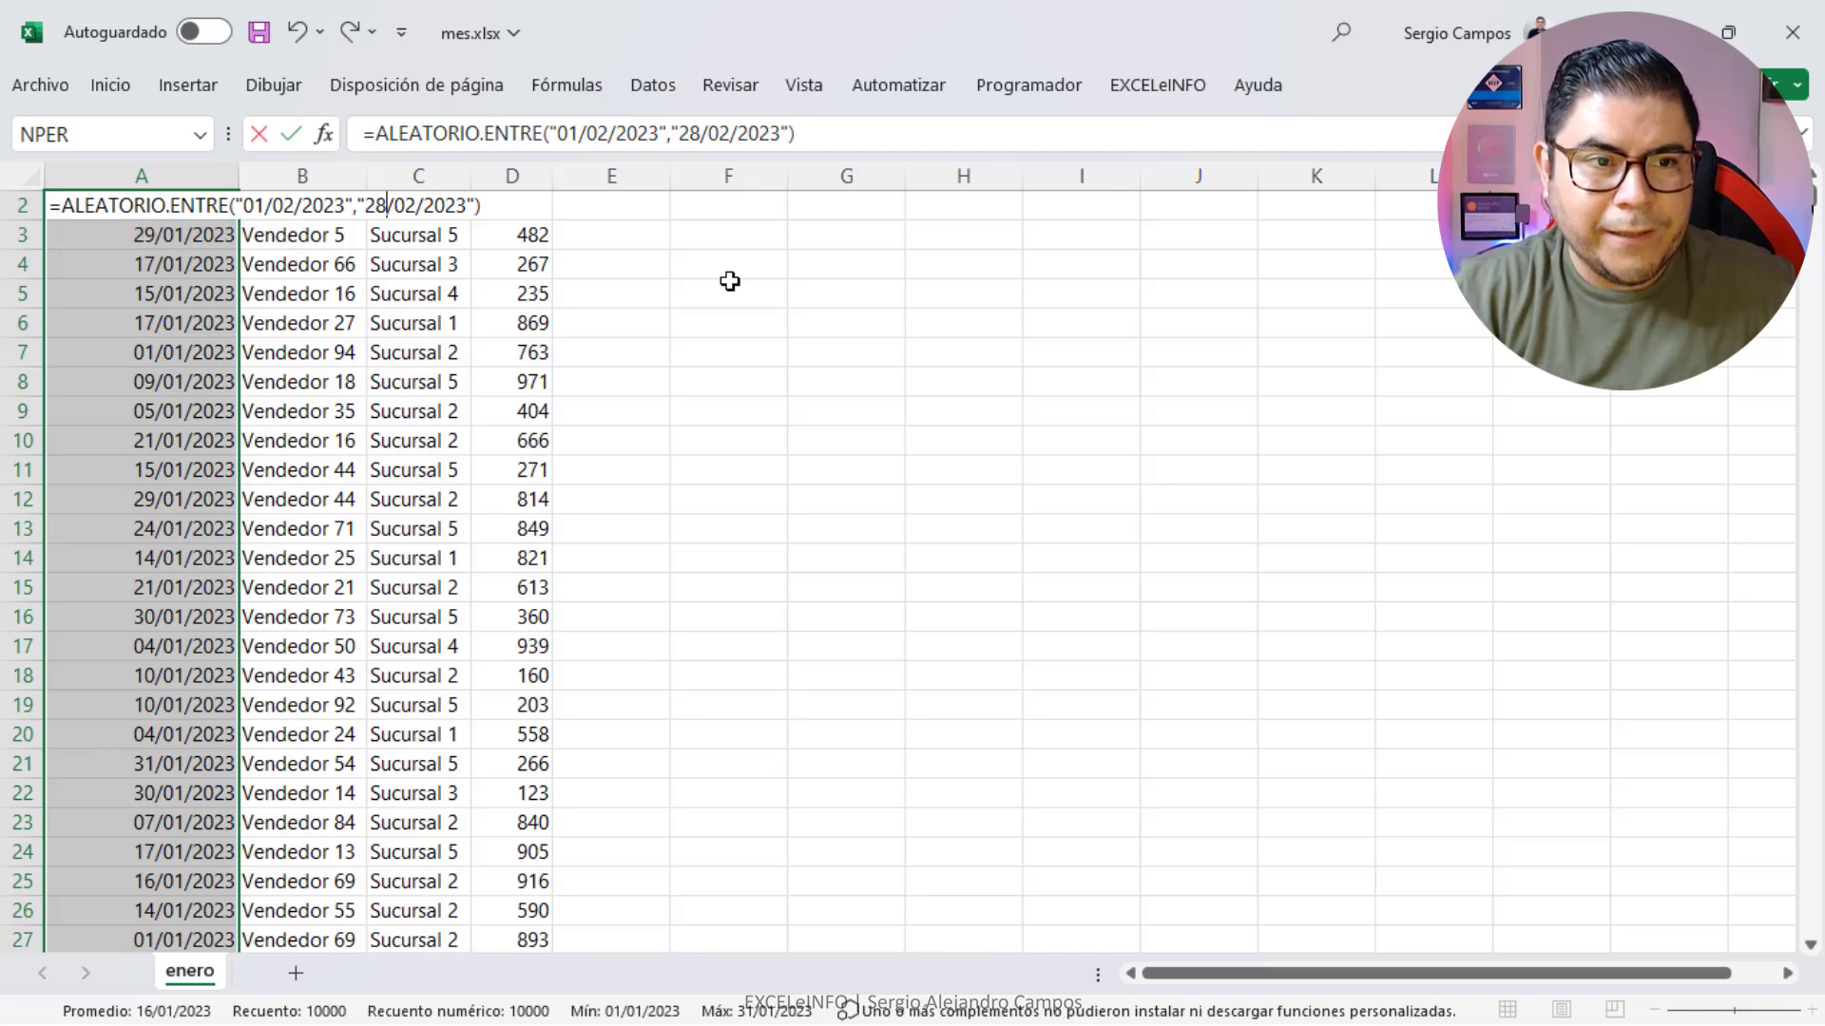
{"action": "key", "text": "ctrl+Return"}
{"action": "left_click", "coordinate": [175, 214]}
{"action": "key", "text": "ctrl+s"}
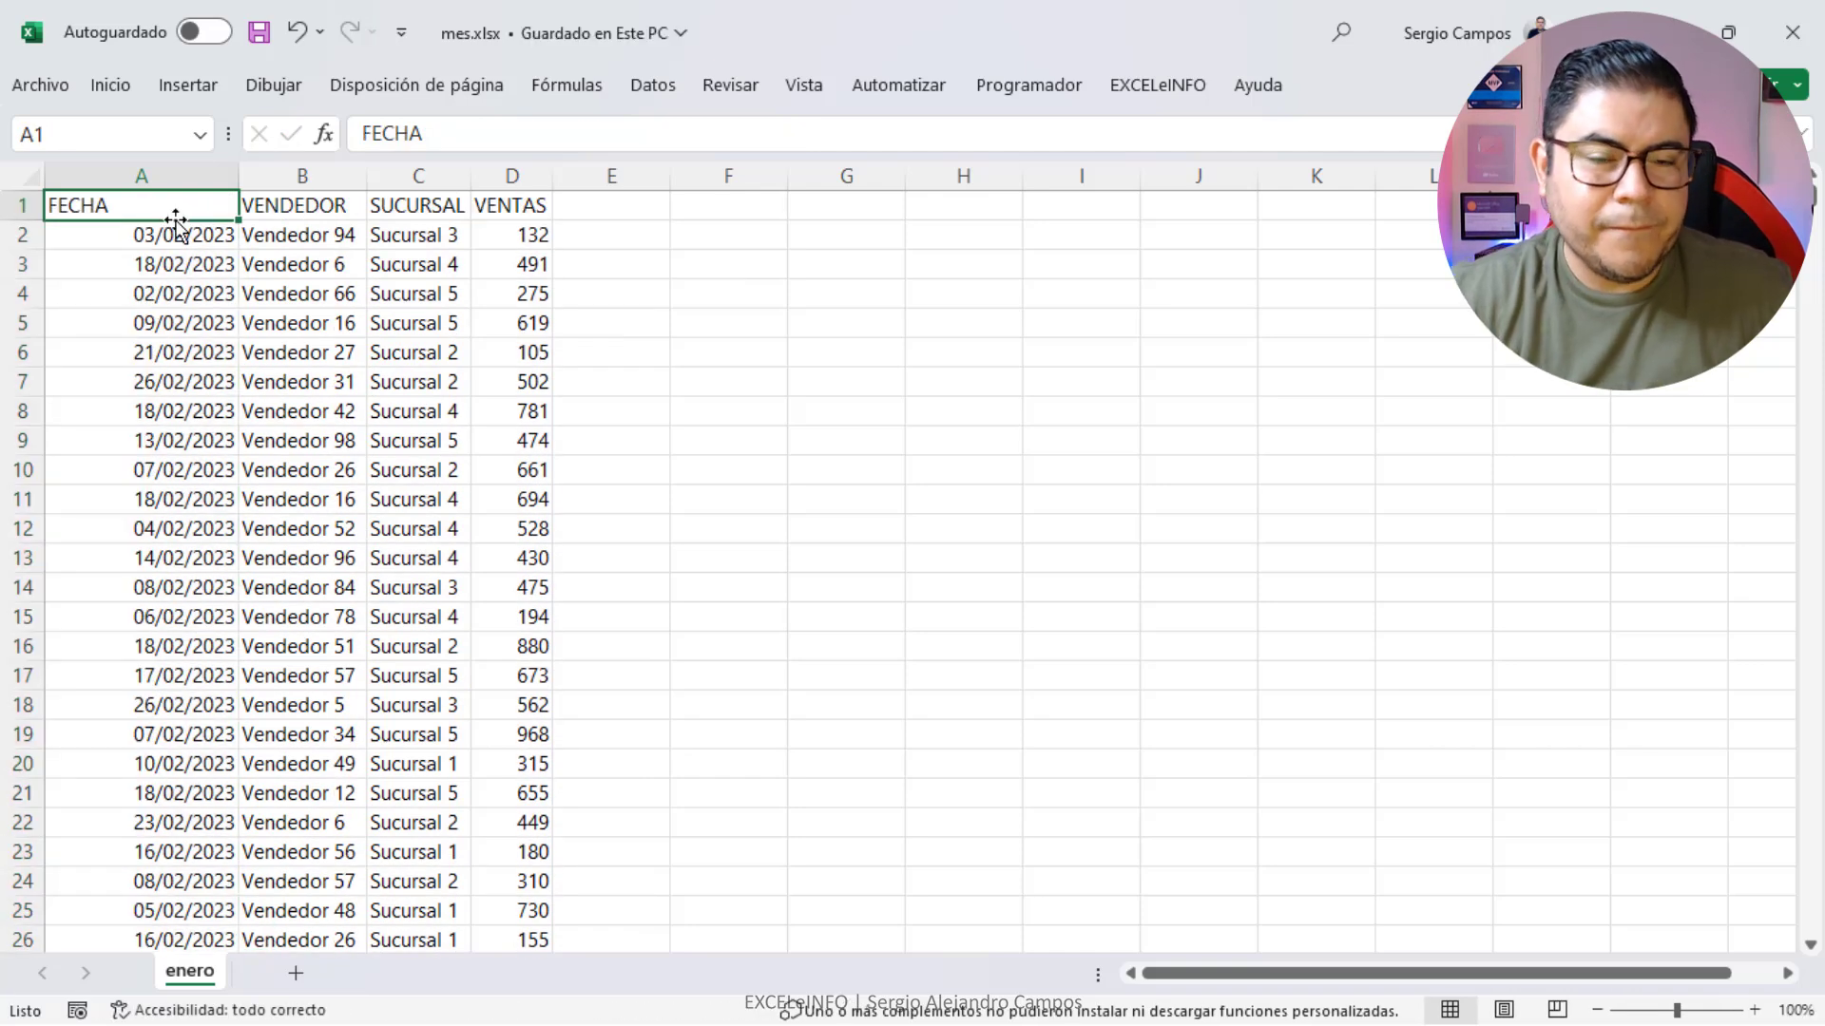
Save the sheet as febrero in CSV UTF-8 format.
{"action": "key", "text": "F12"}
{"action": "type", "text": "f"}
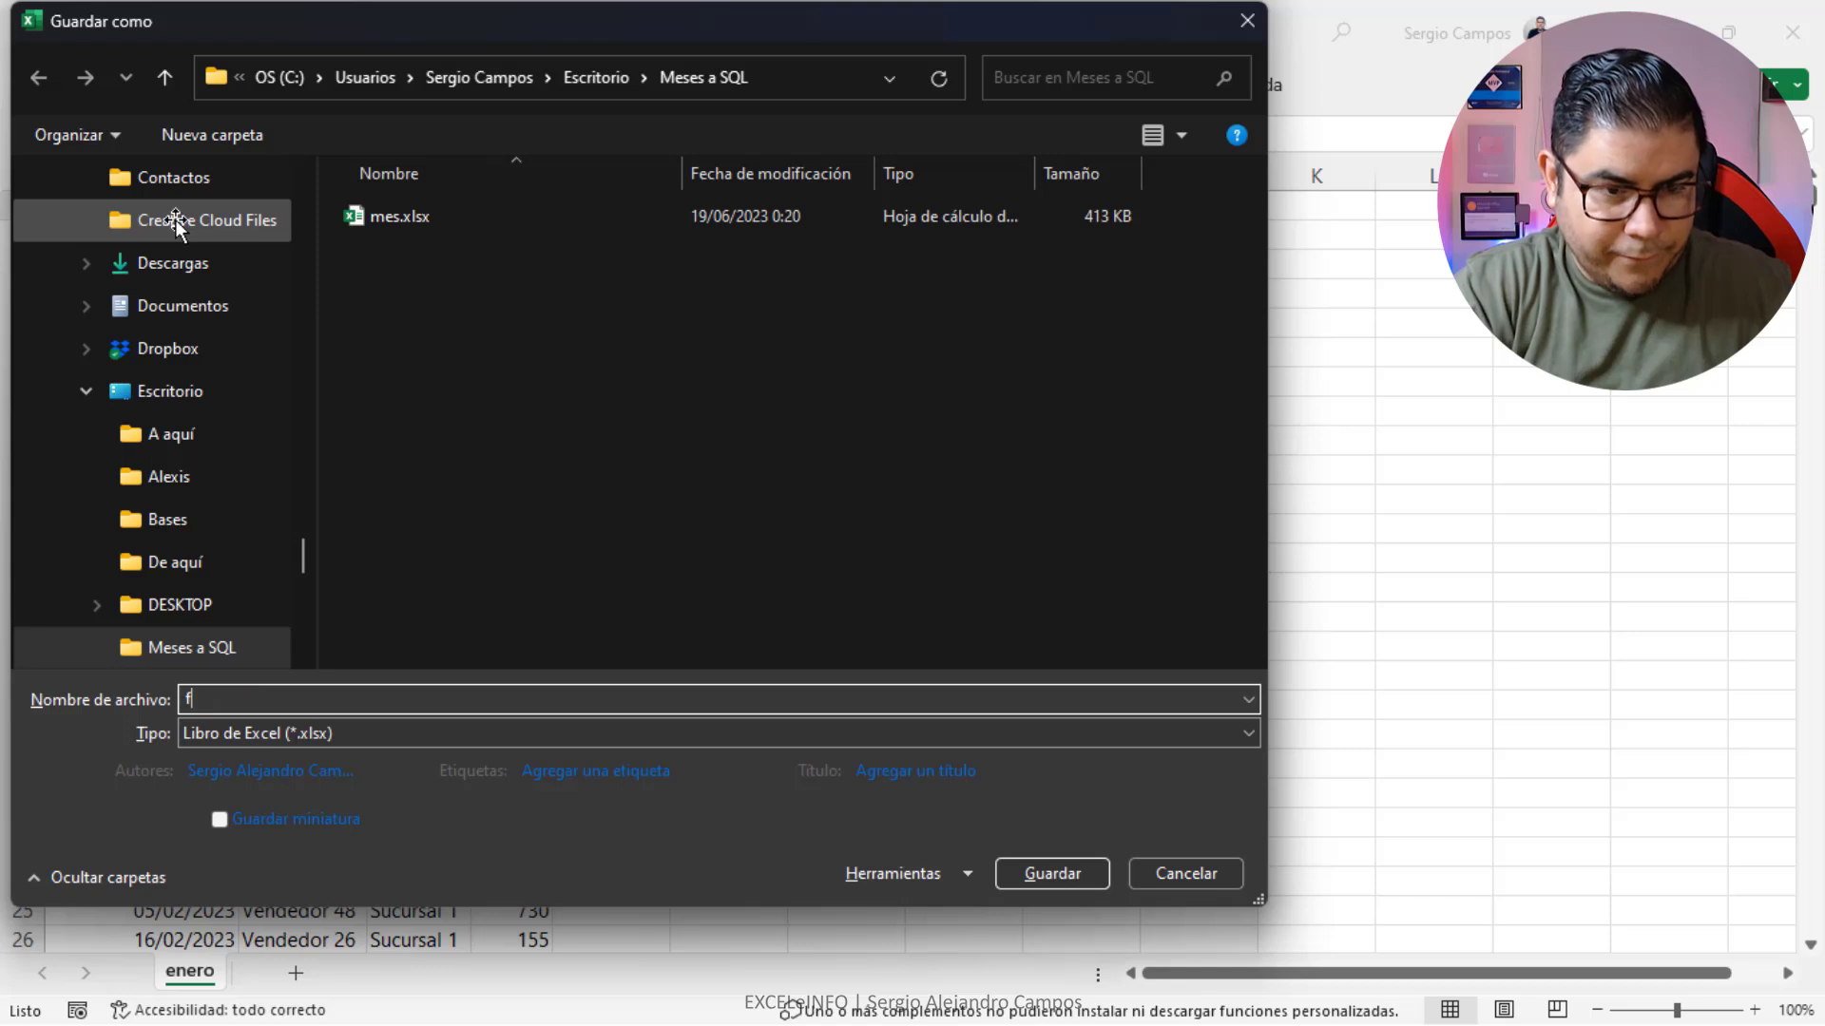
{"action": "type", "text": "ebrero"}
{"action": "key", "text": "Tab"}
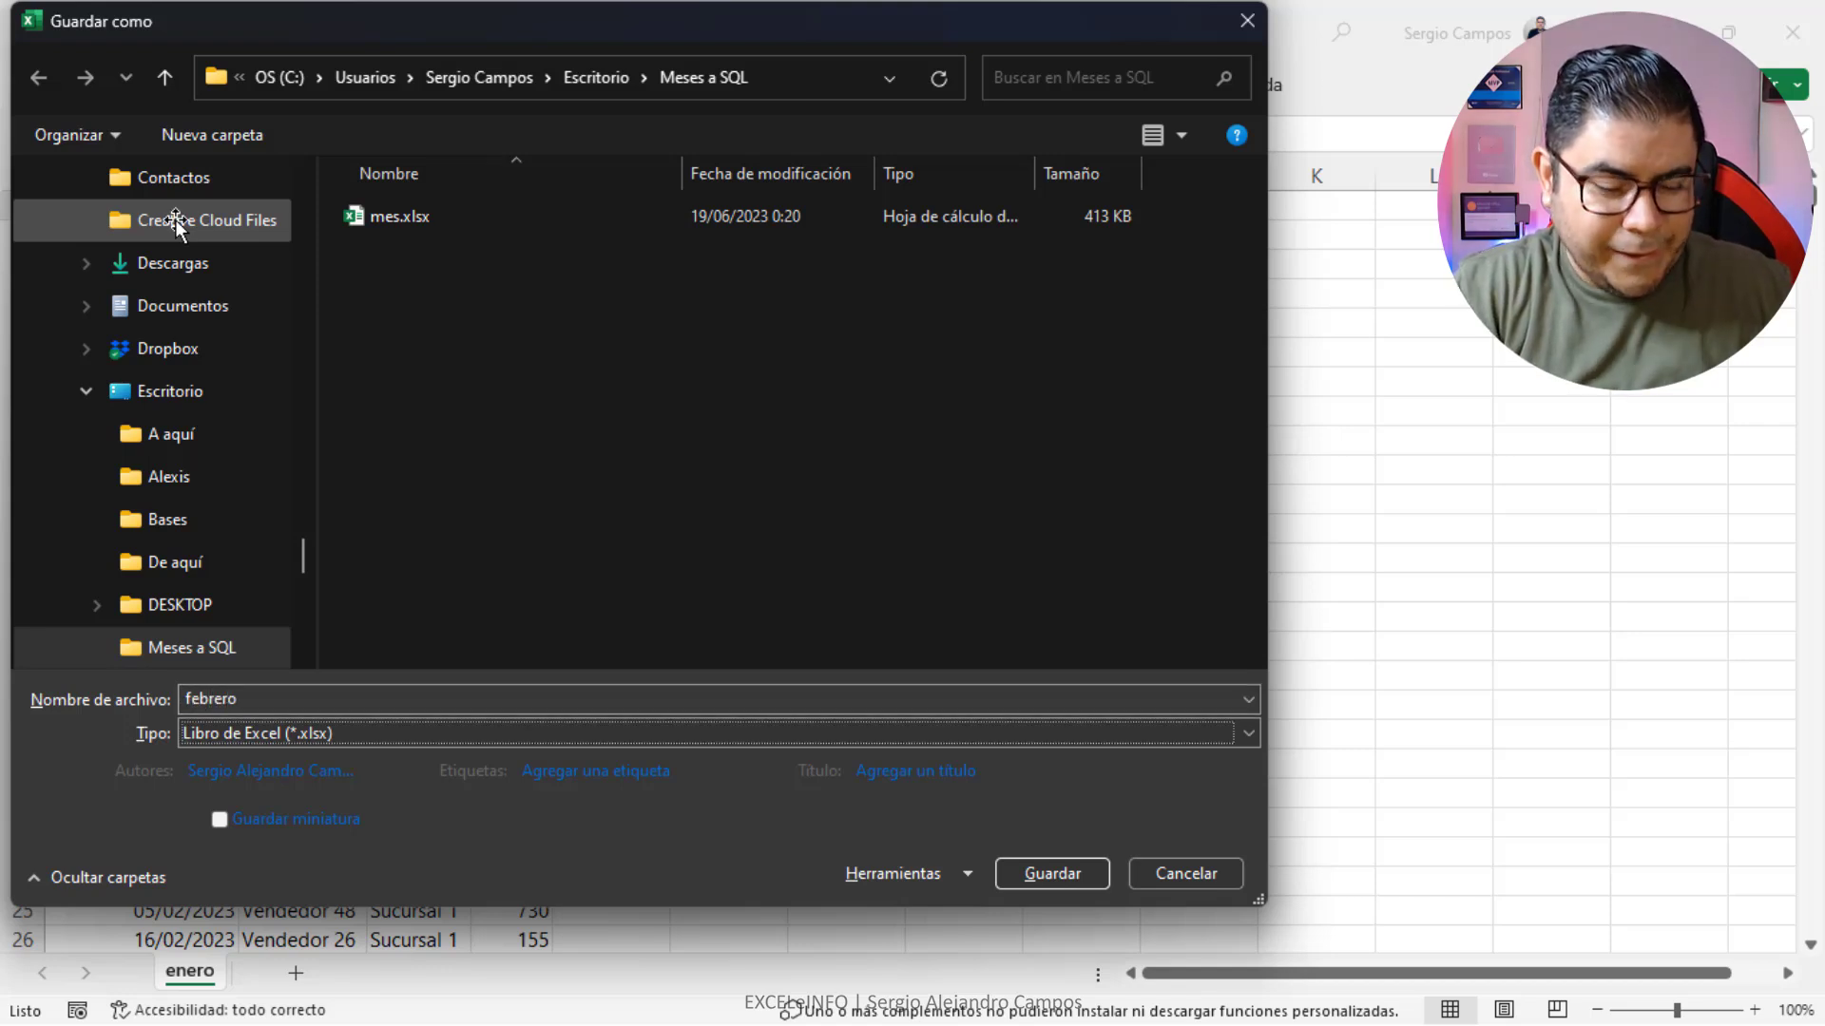
{"action": "key", "text": "c"}
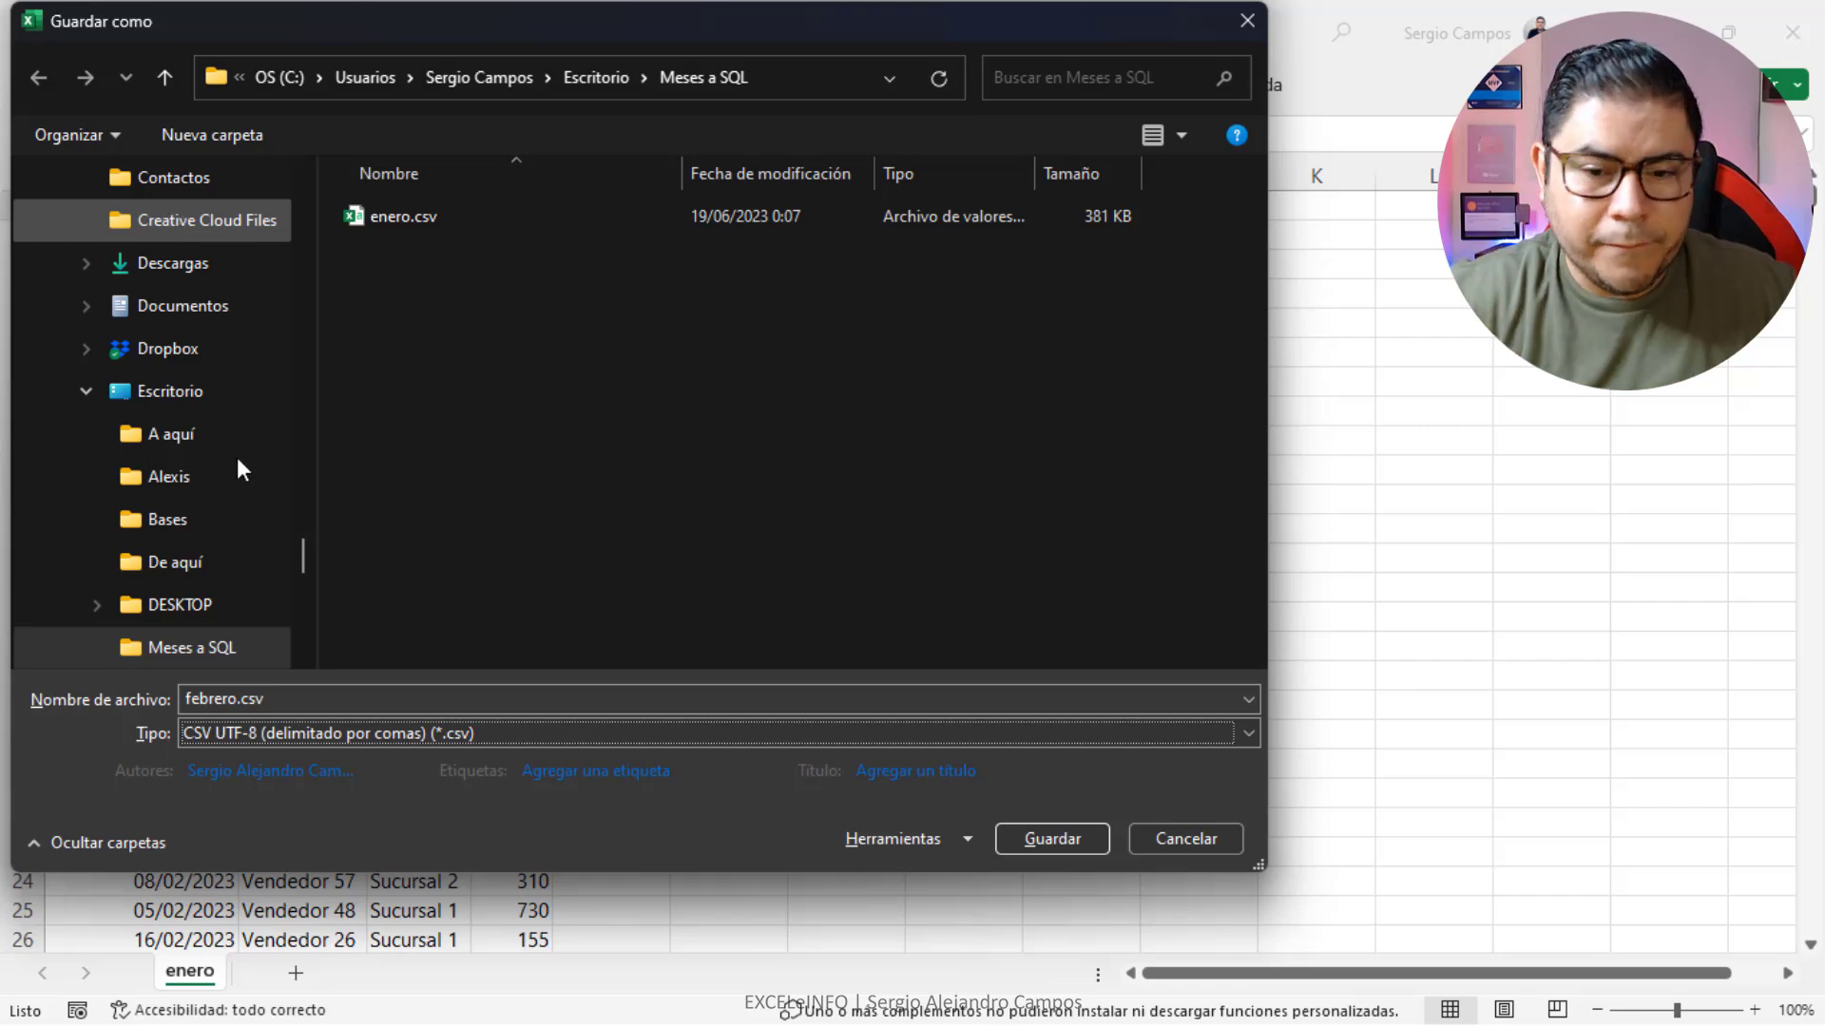
{"action": "left_click", "coordinate": [1037, 844]}
Format the dates in A2:A10001 with the custom aaaa/mm/dd format.
{"action": "left_click", "coordinate": [178, 238]}
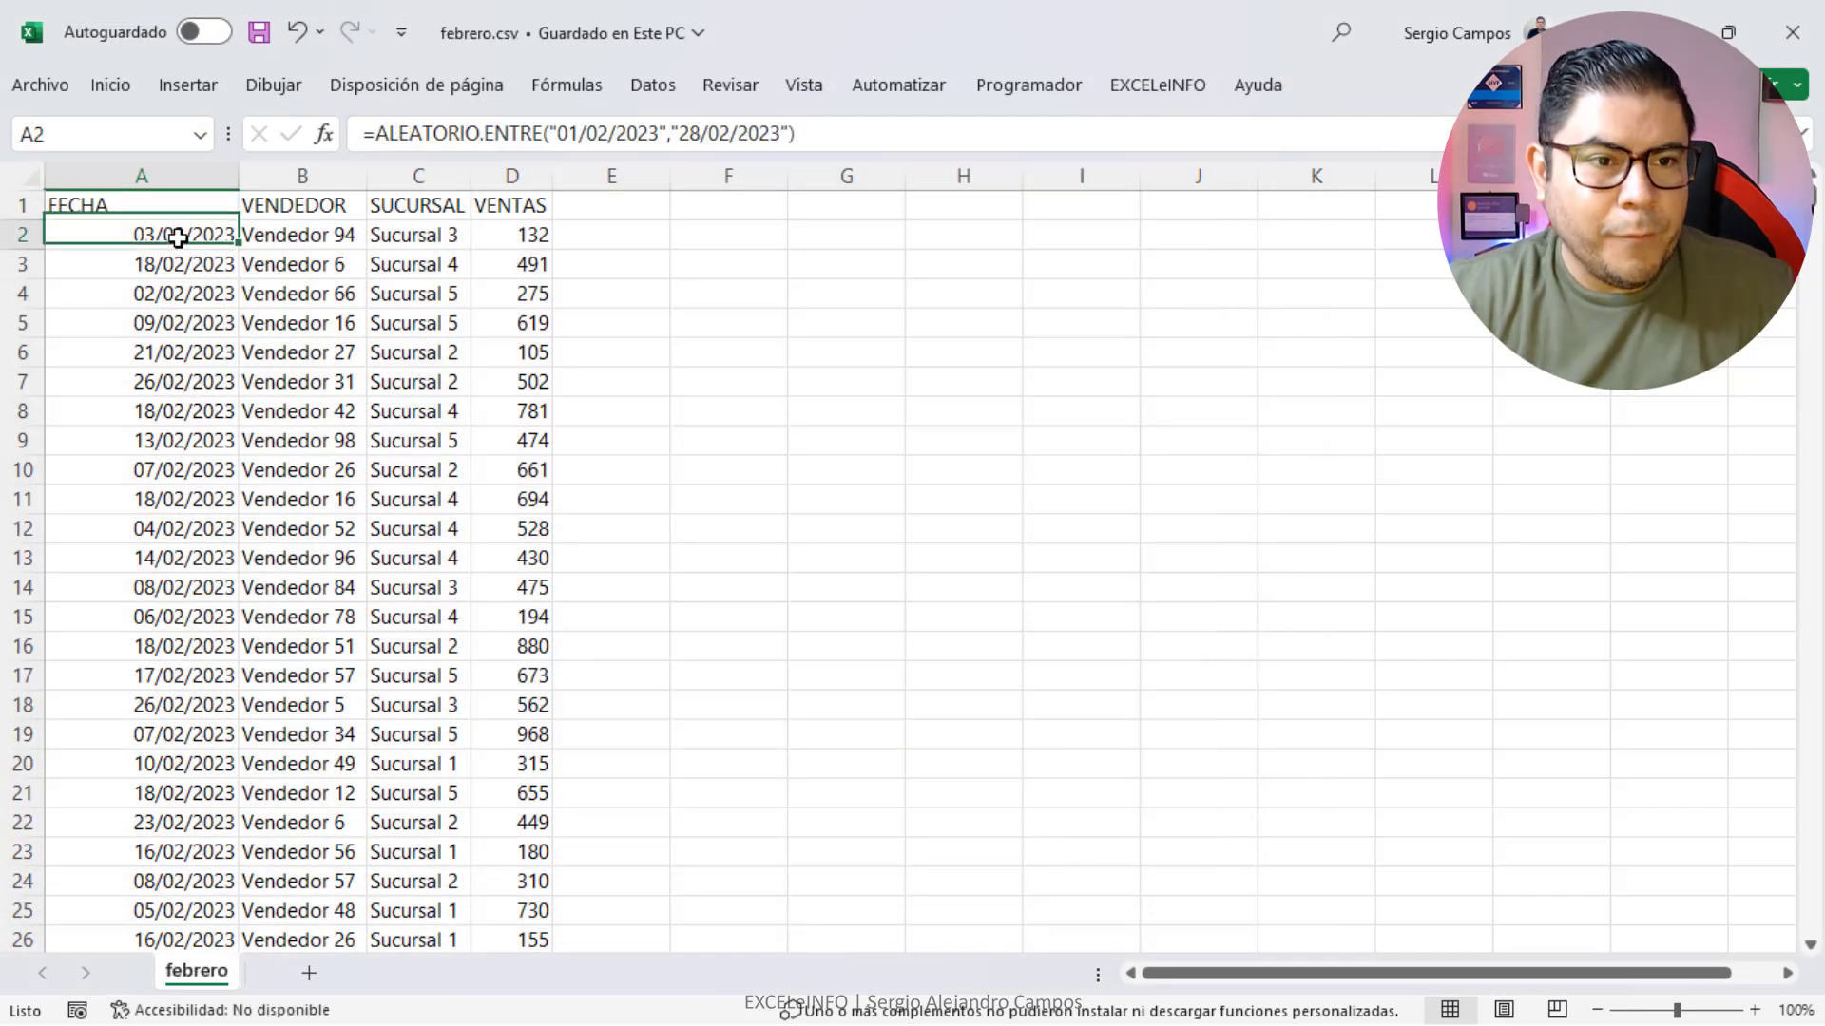
{"action": "key", "text": "ctrl+shift+Down"}
{"action": "right_click", "coordinate": [232, 836]}
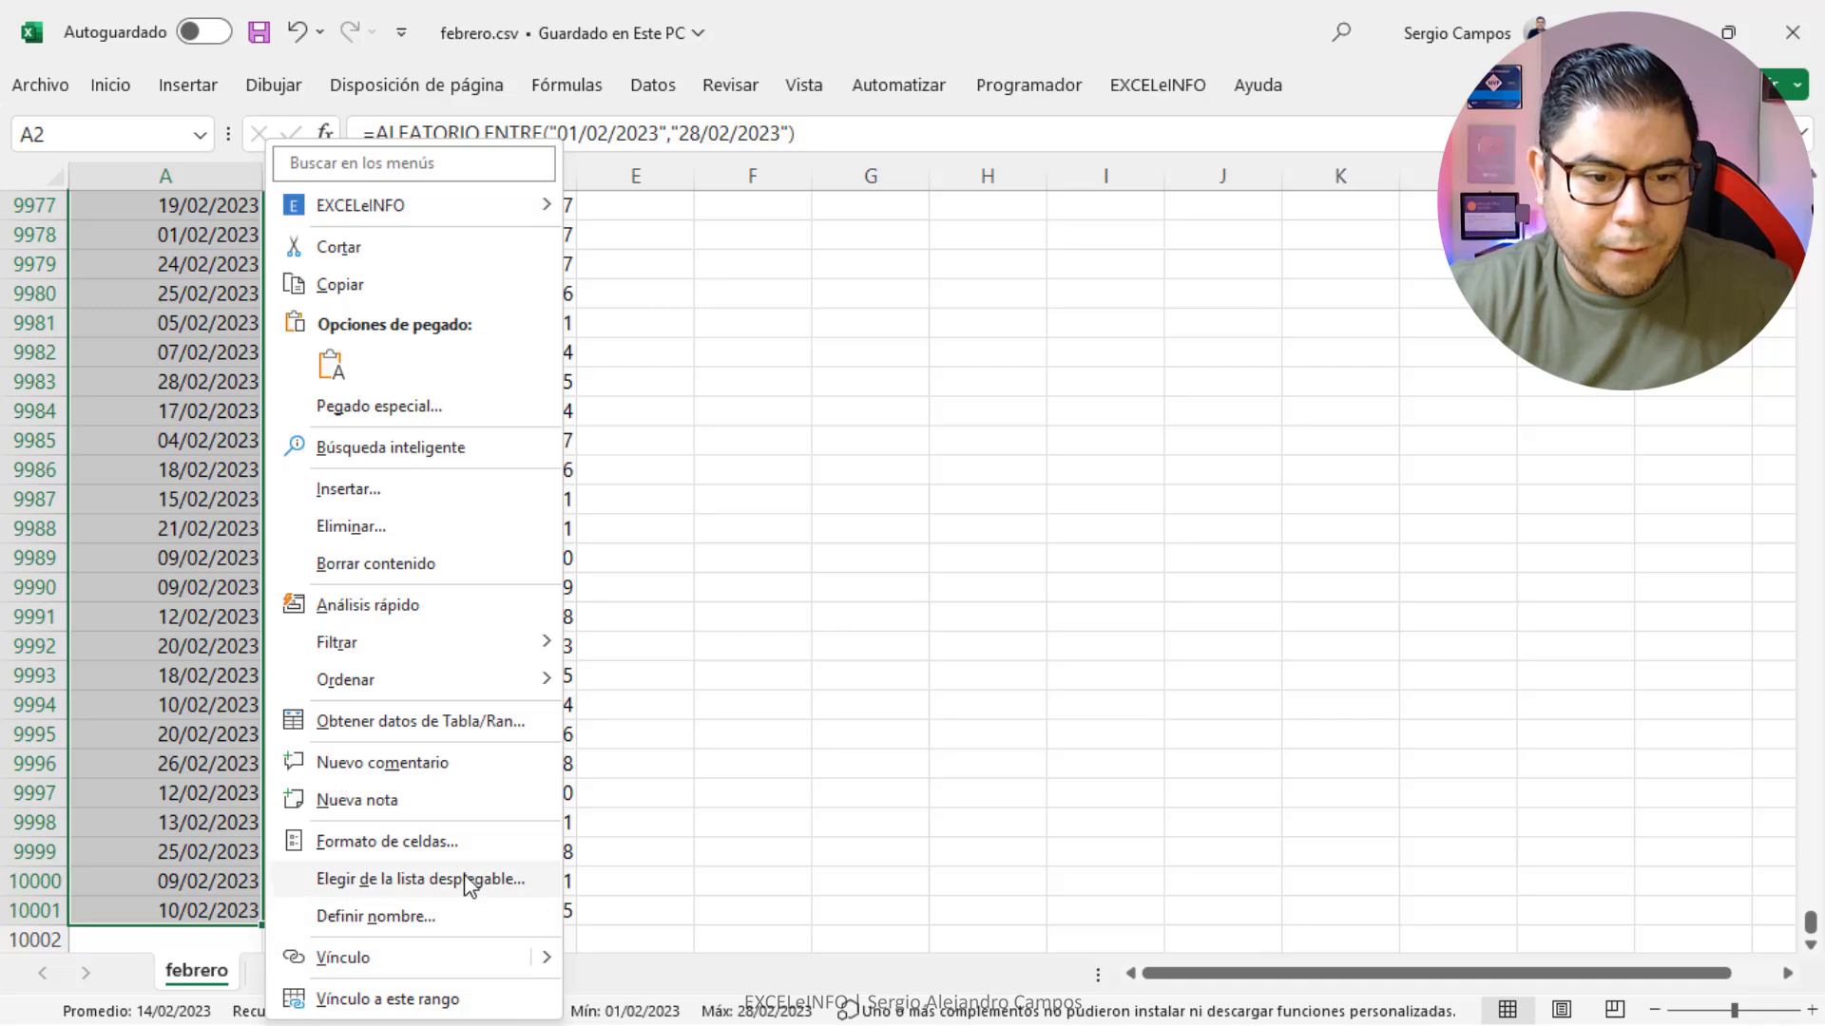
{"action": "left_click", "coordinate": [465, 855]}
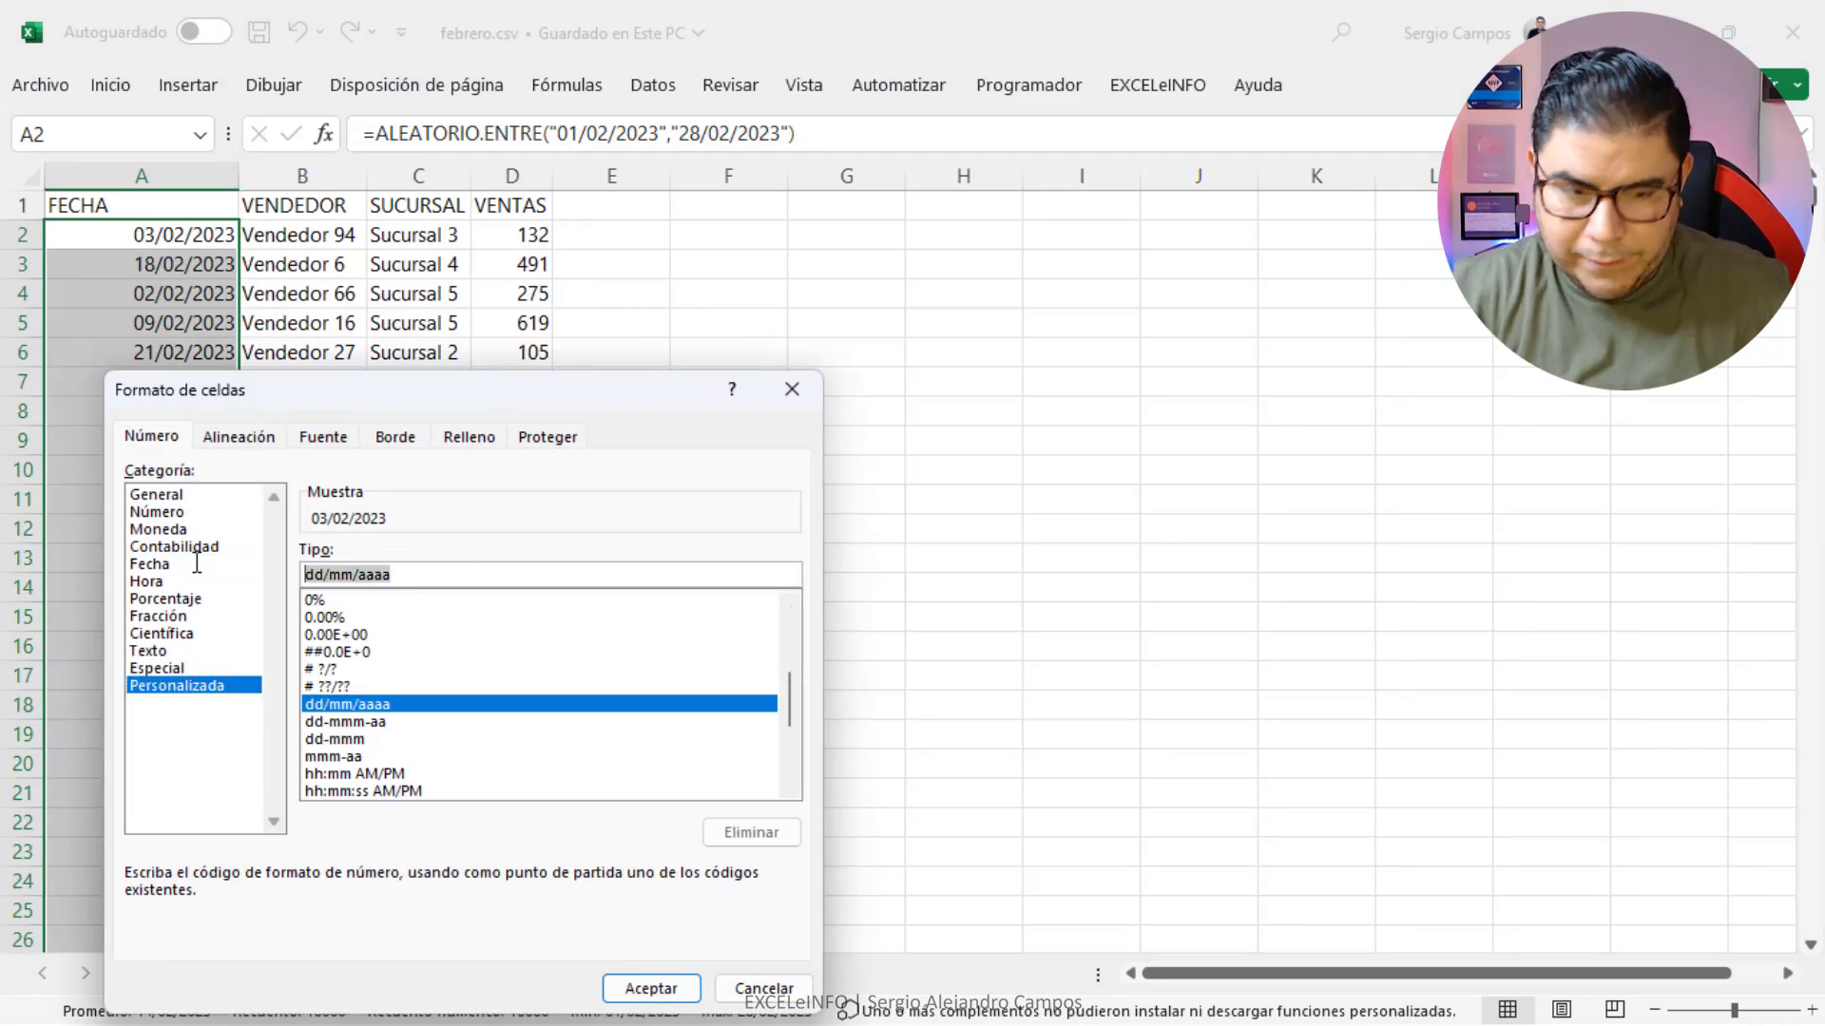
{"action": "type", "text": "aaaa/mm/dd"}
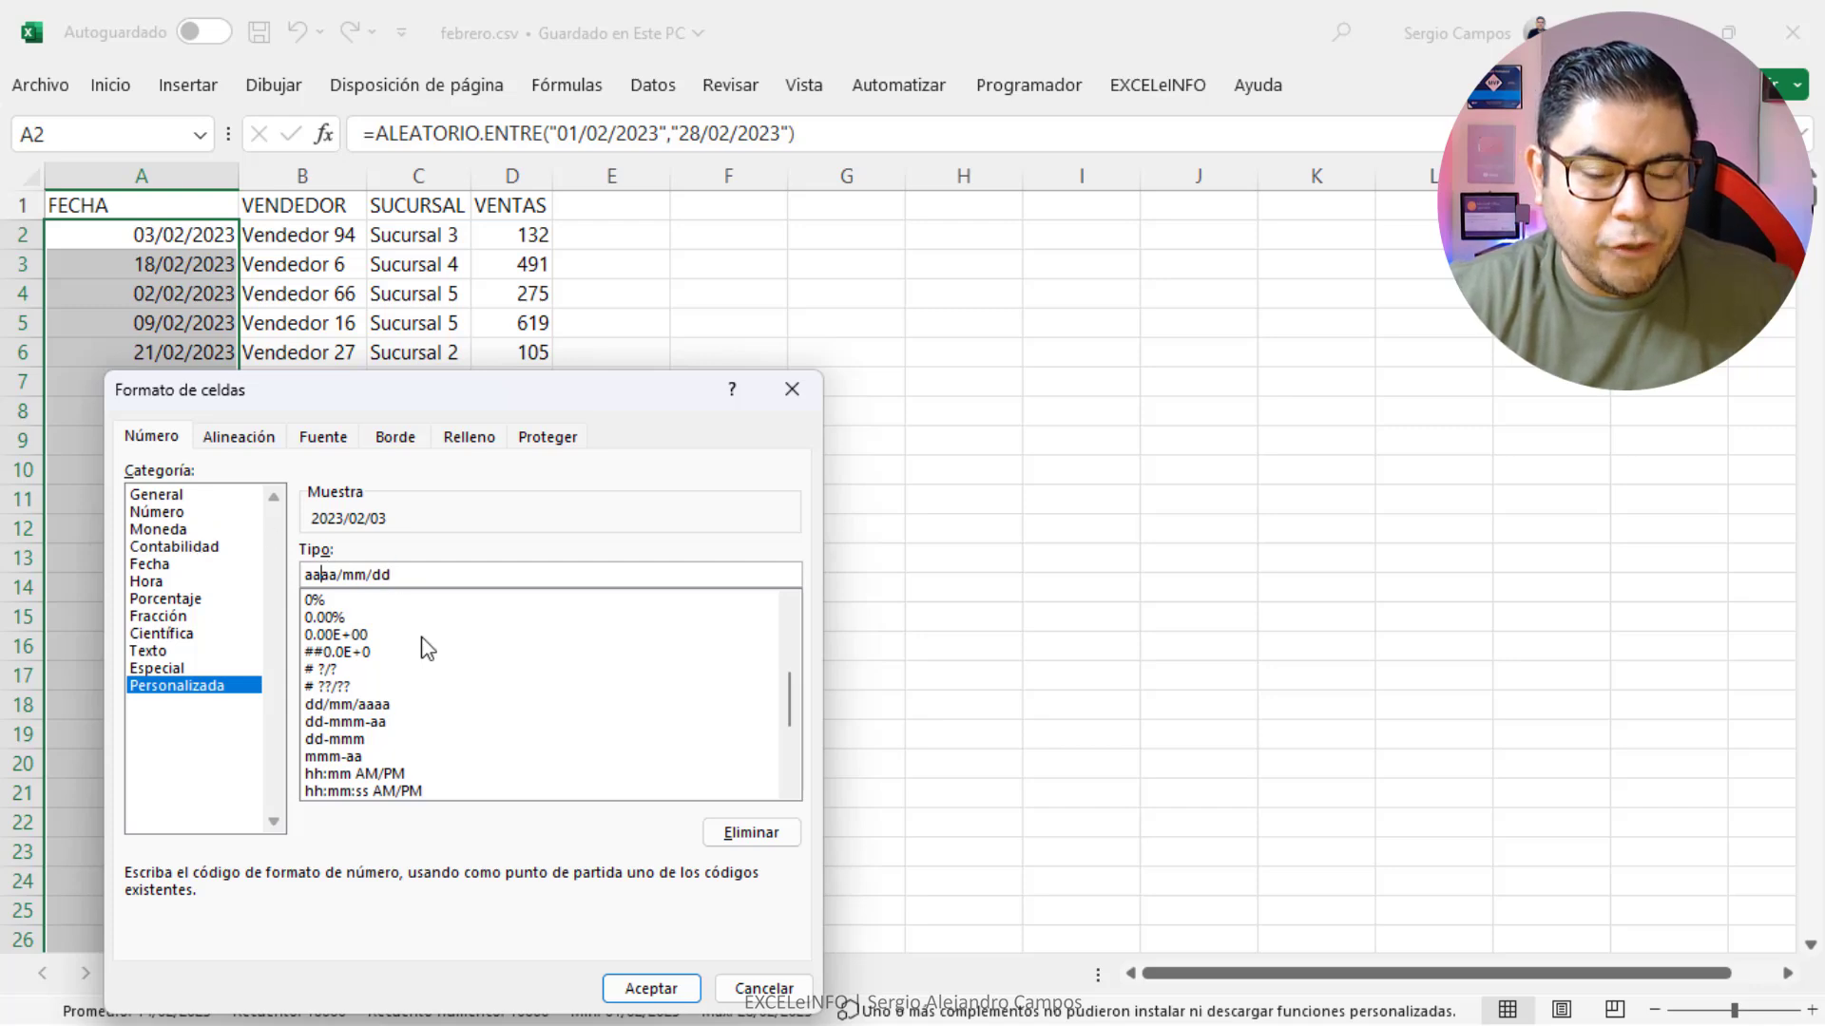
{"action": "left_click", "coordinate": [651, 988]}
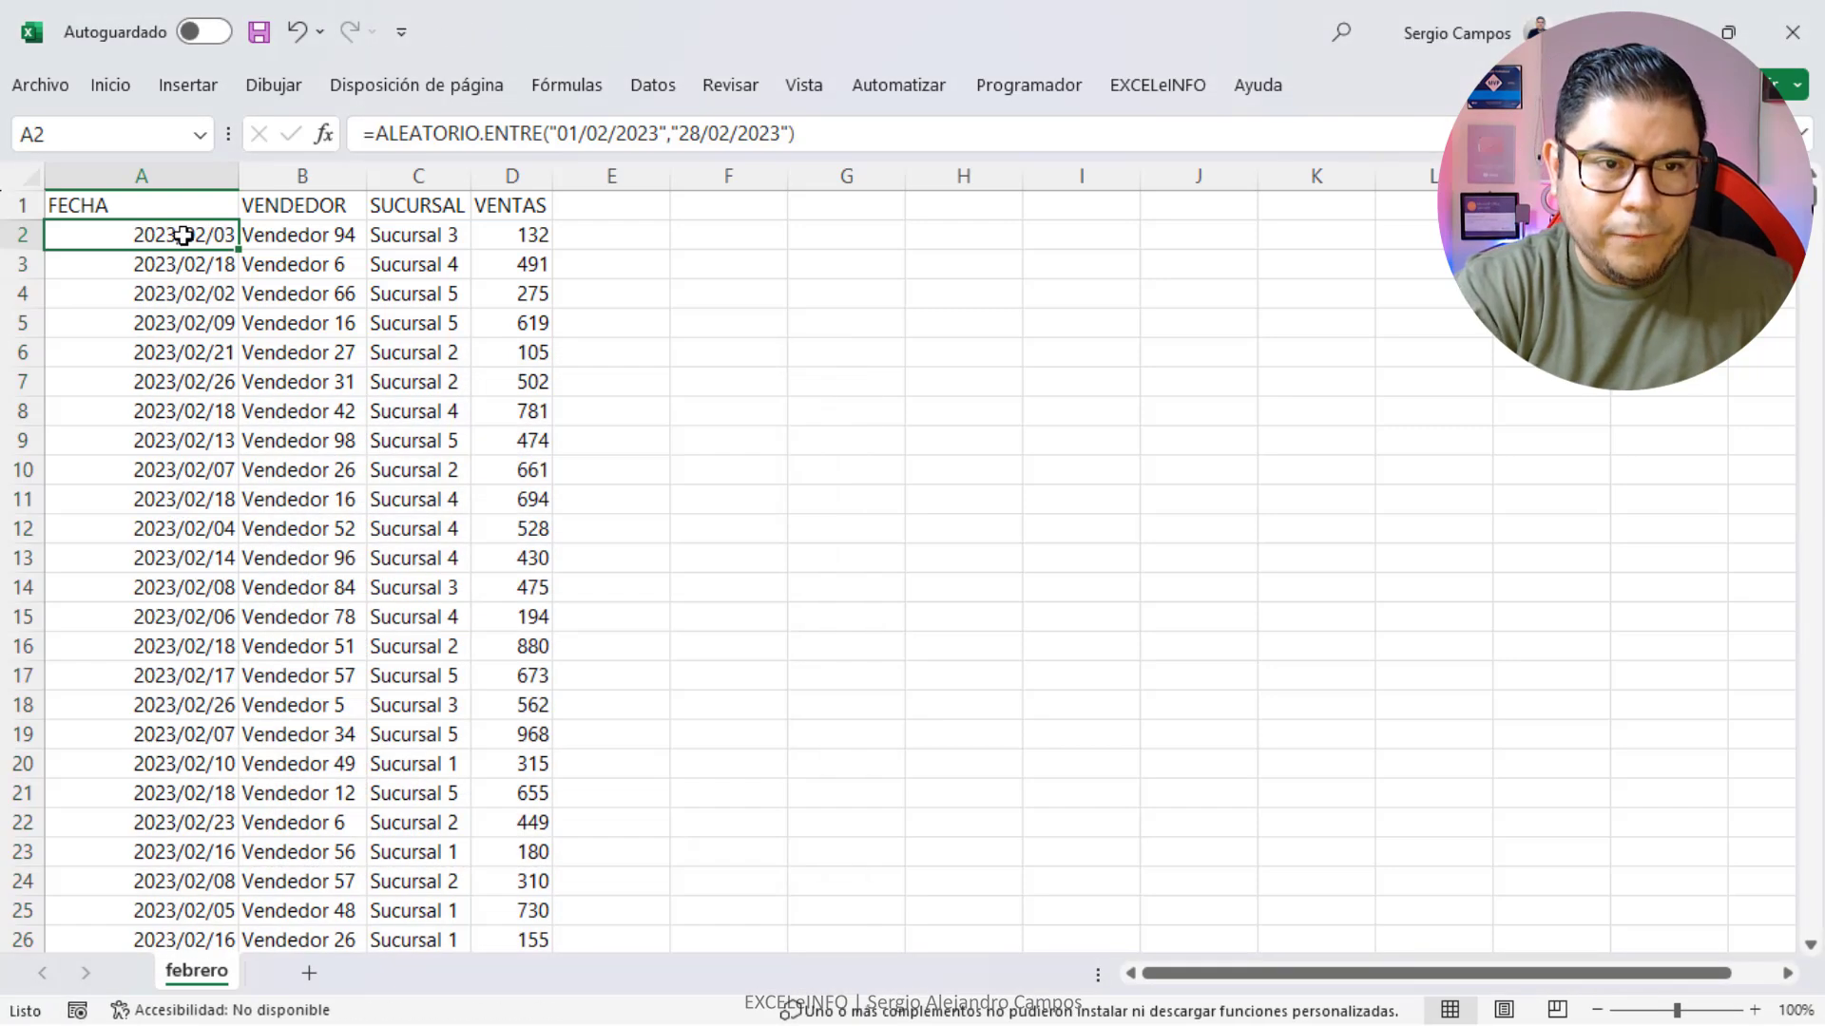
{"action": "key", "text": "alt+Tab"}
Change the BULK INSERT source path from enero.csv to febrero.csv.
{"action": "key", "text": "alt+Tab"}
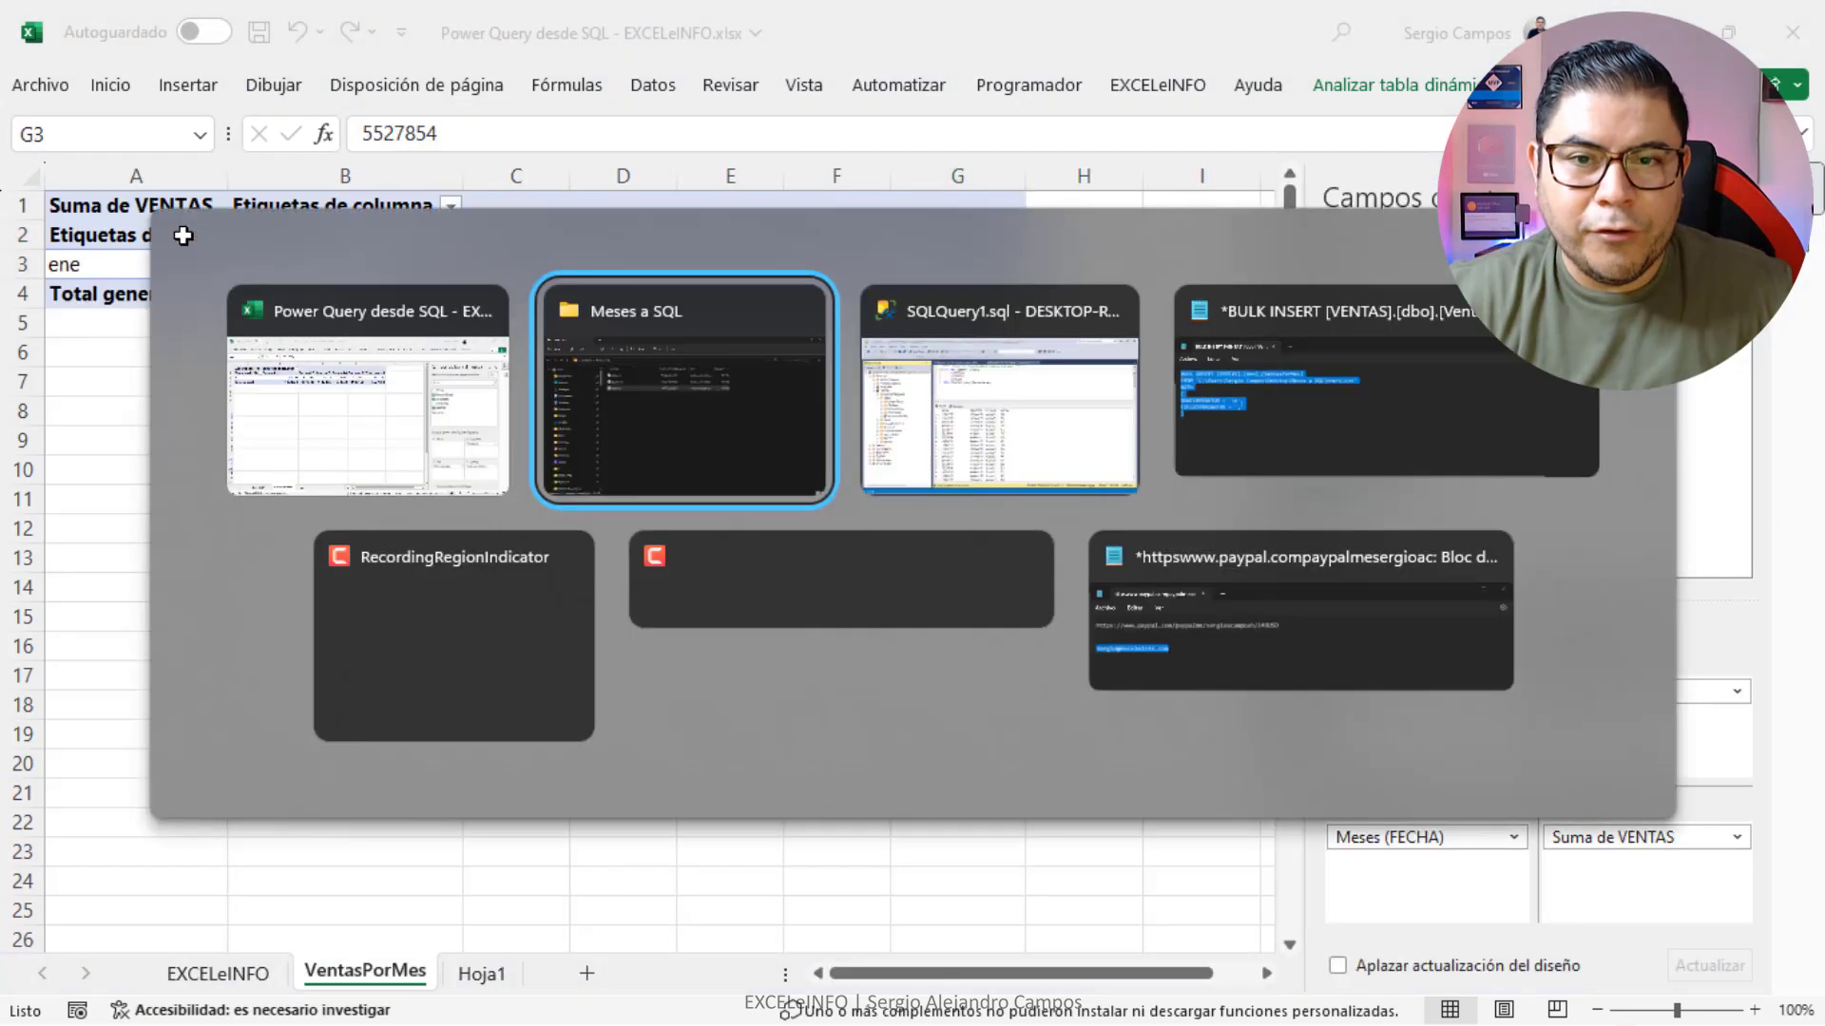
{"action": "key", "text": "alt+Tab"}
{"action": "left_click", "coordinate": [994, 269]}
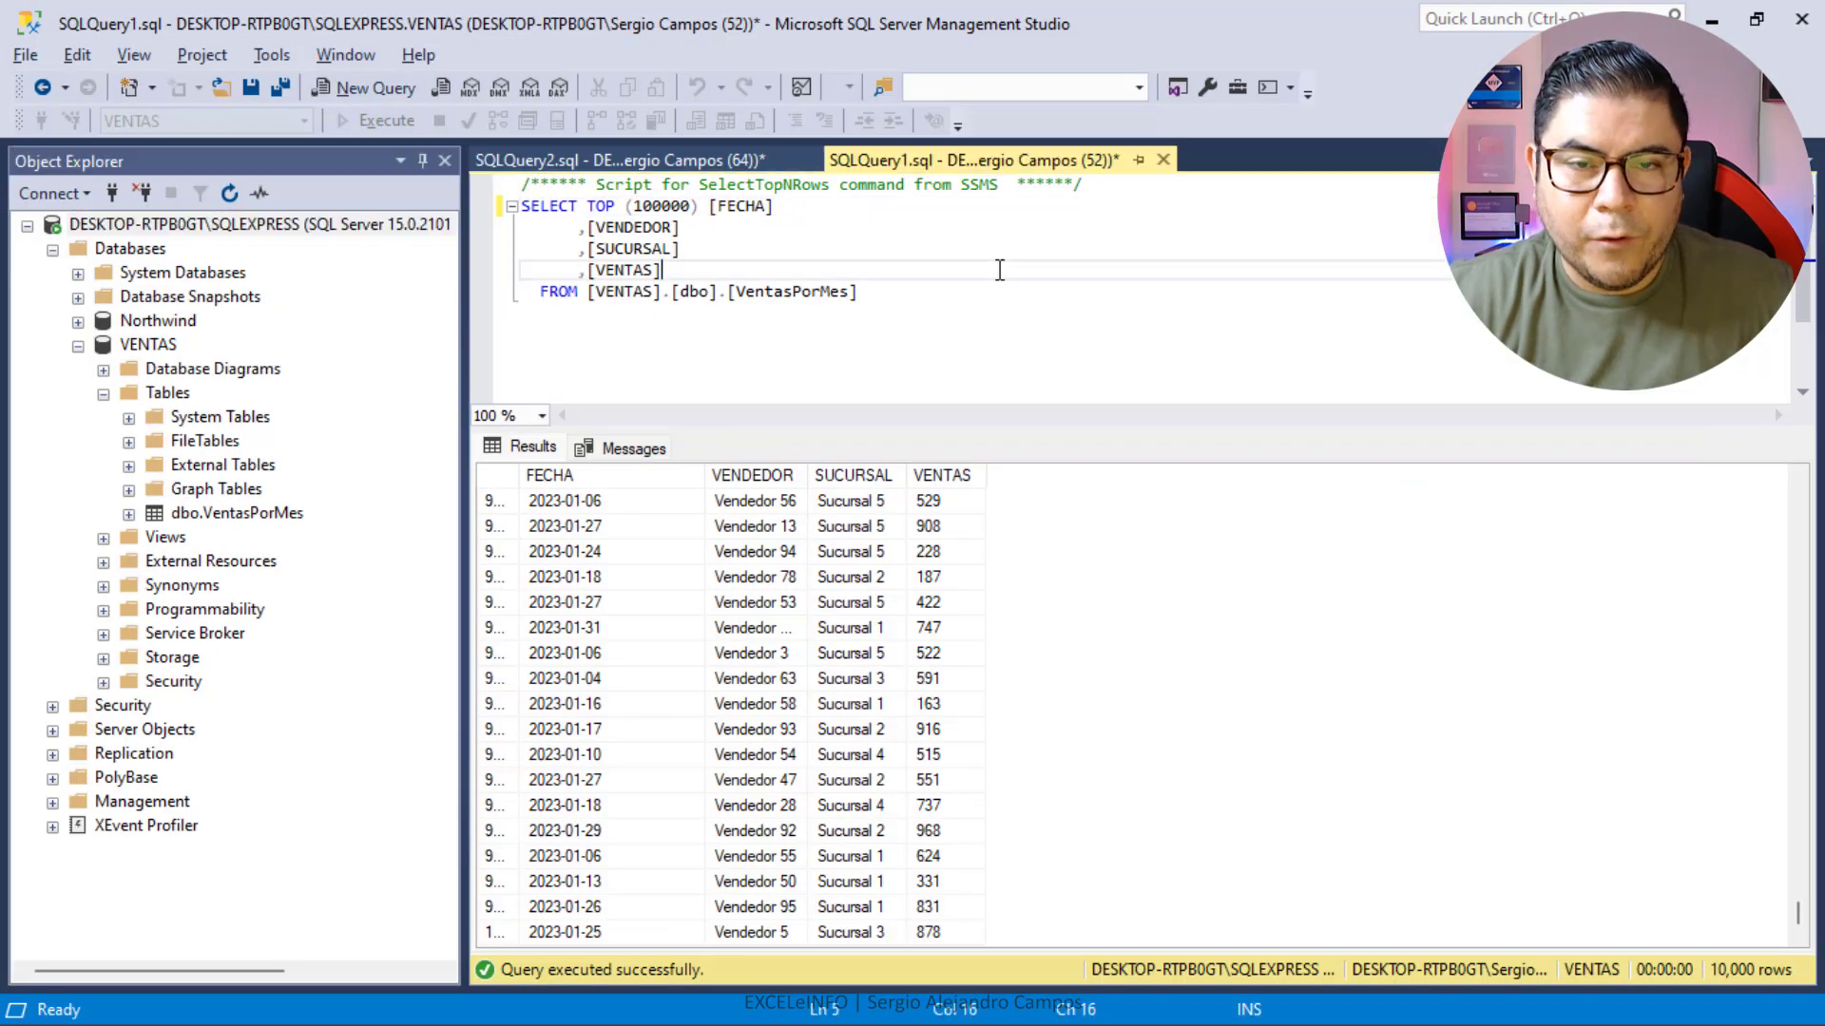
{"action": "key", "text": "ctrl+Tab"}
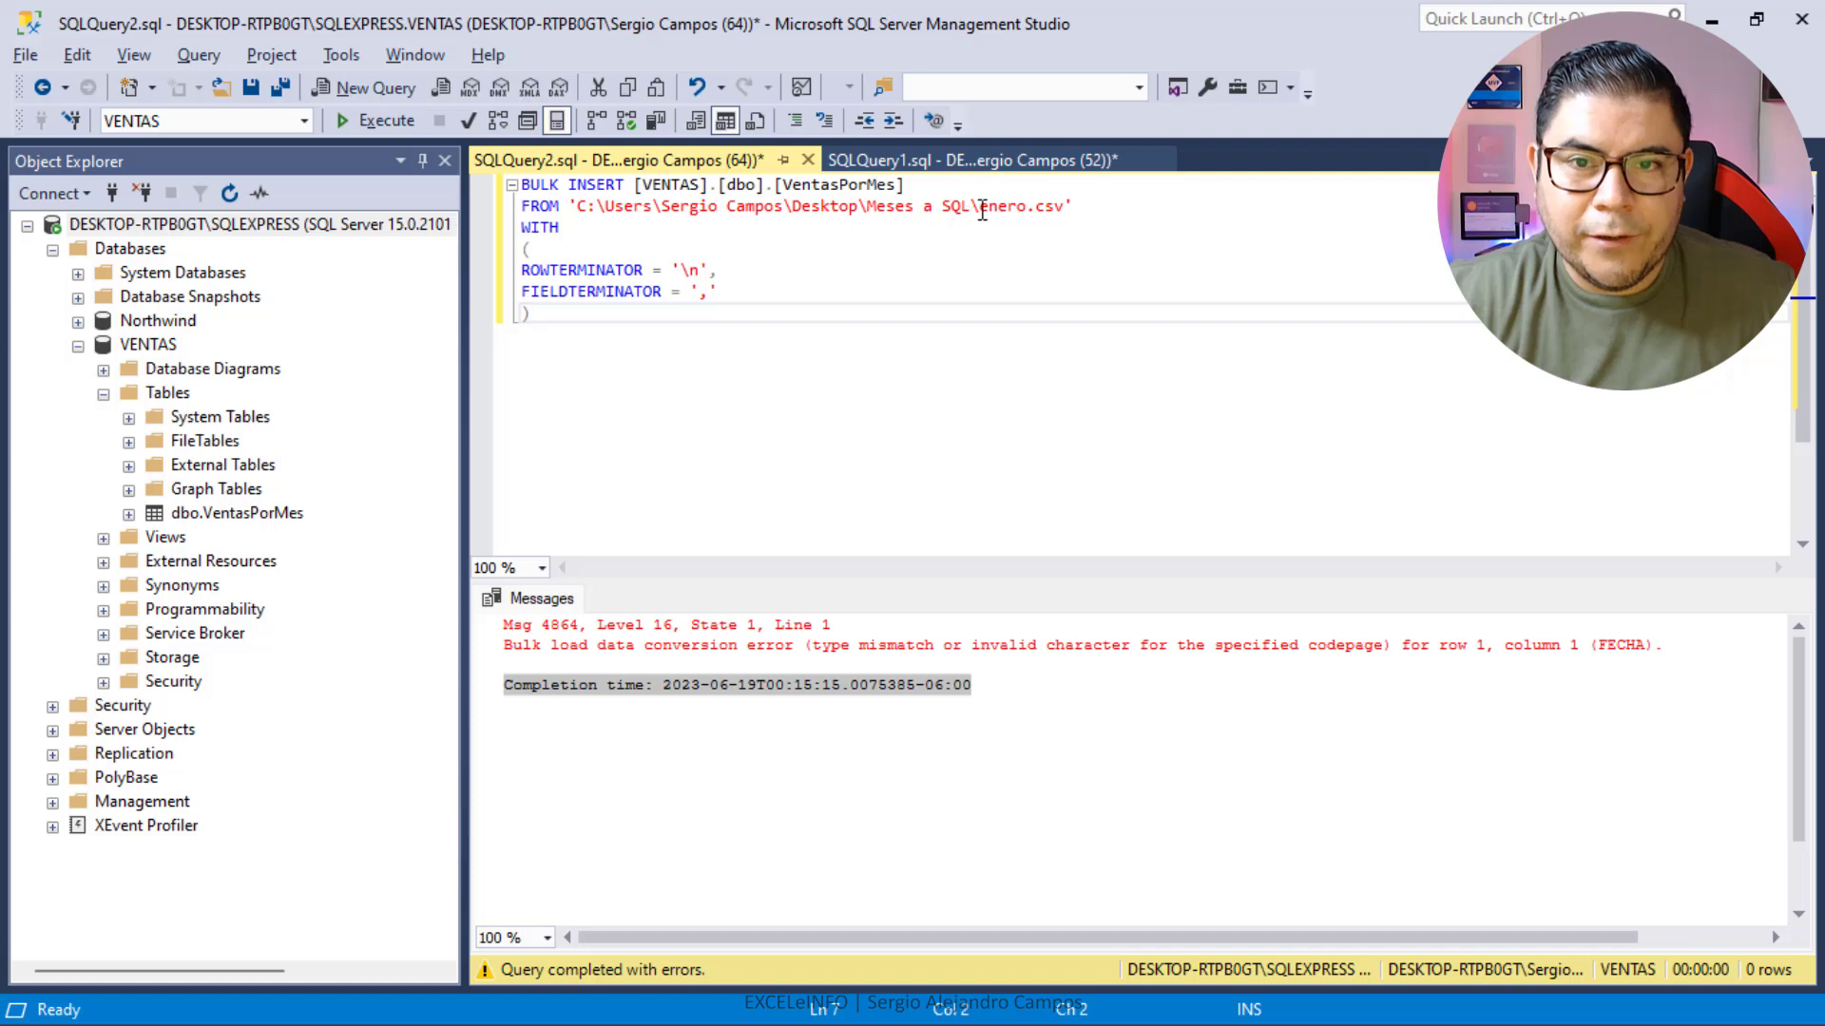
{"action": "left_click_drag", "start_coordinate": [983, 208], "coordinate": [994, 208]}
{"action": "type", "text": "febrer"}
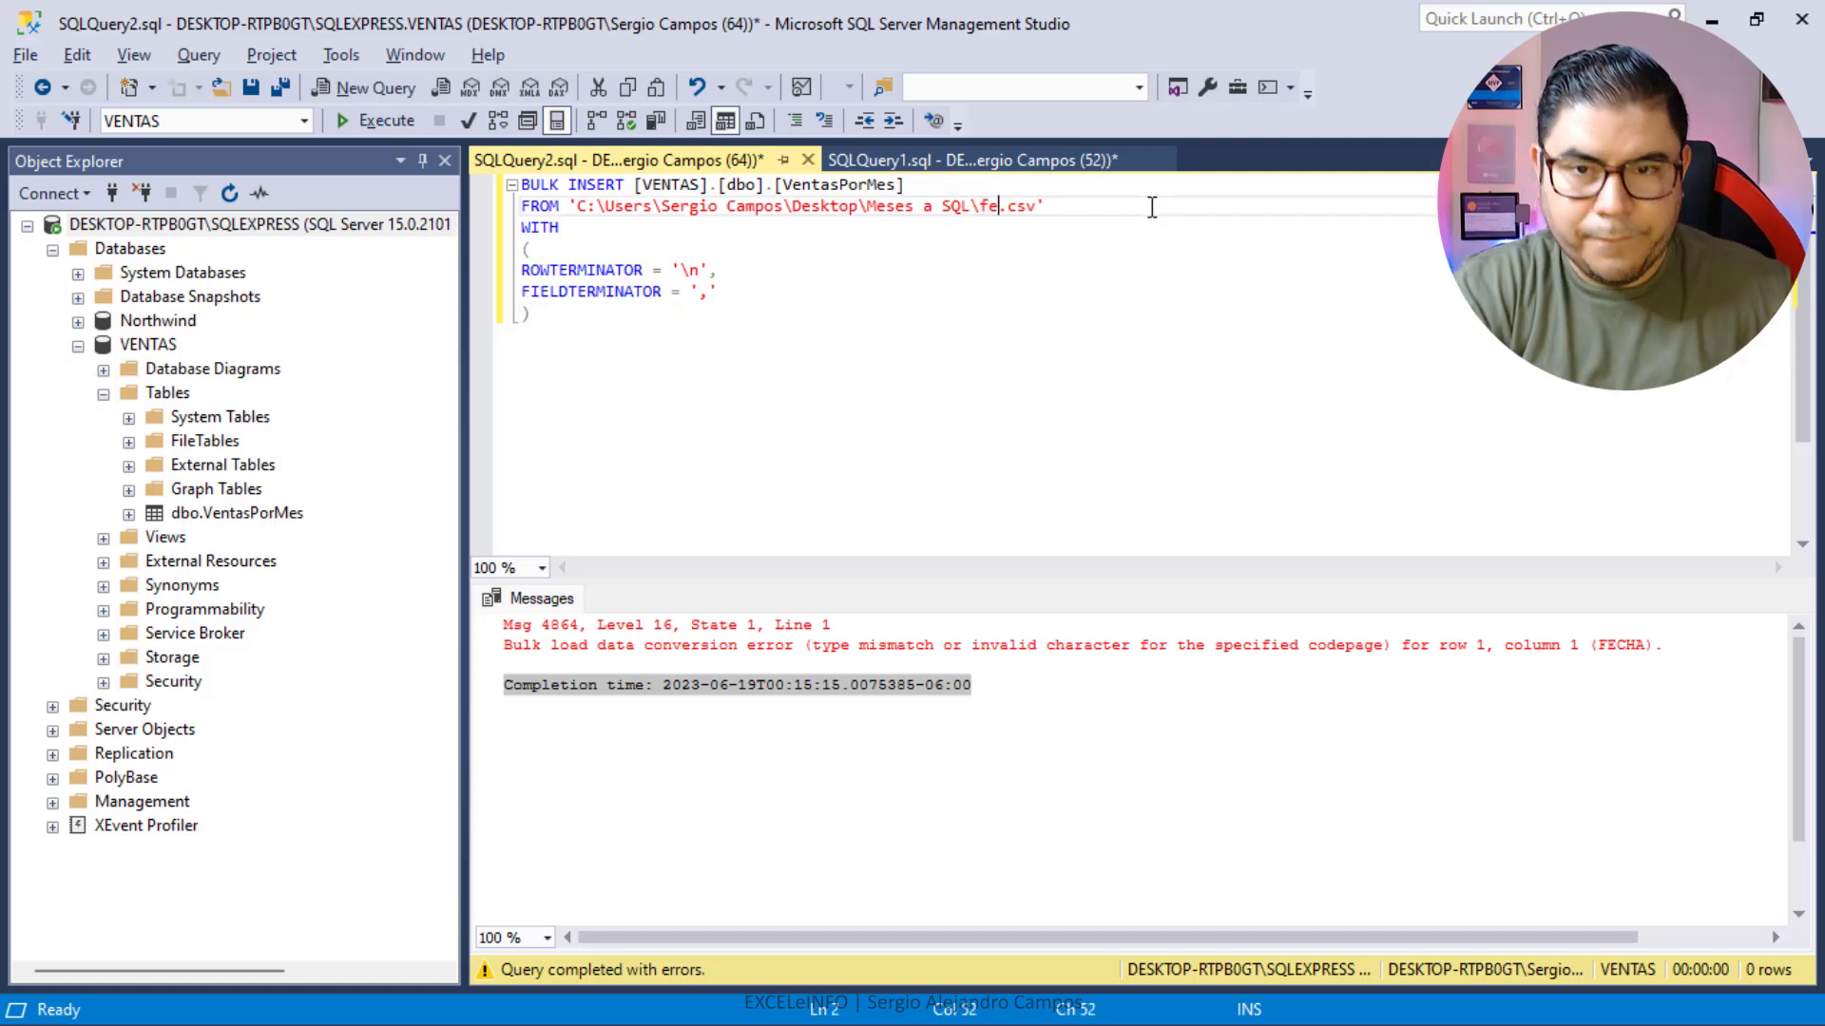
{"action": "key", "text": "alt+Tab"}
{"action": "key", "text": "alt+Tab"}
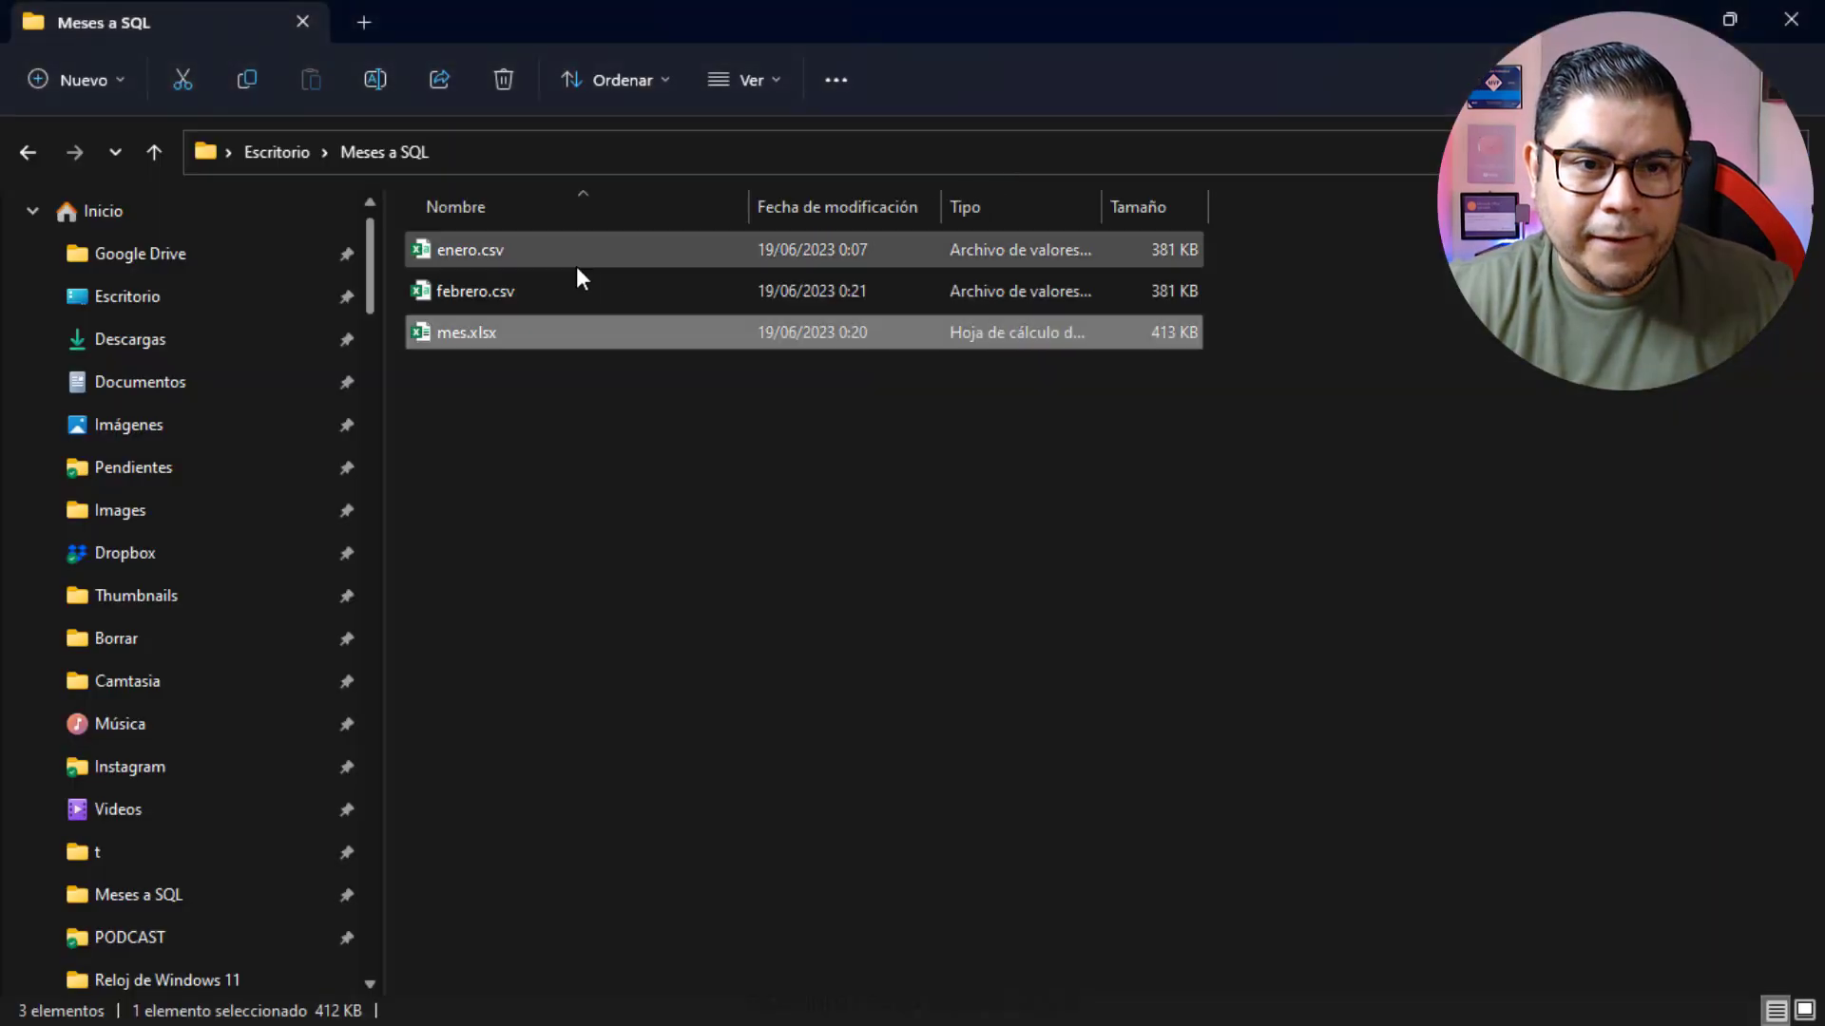
{"action": "key", "text": "alt+Tab"}
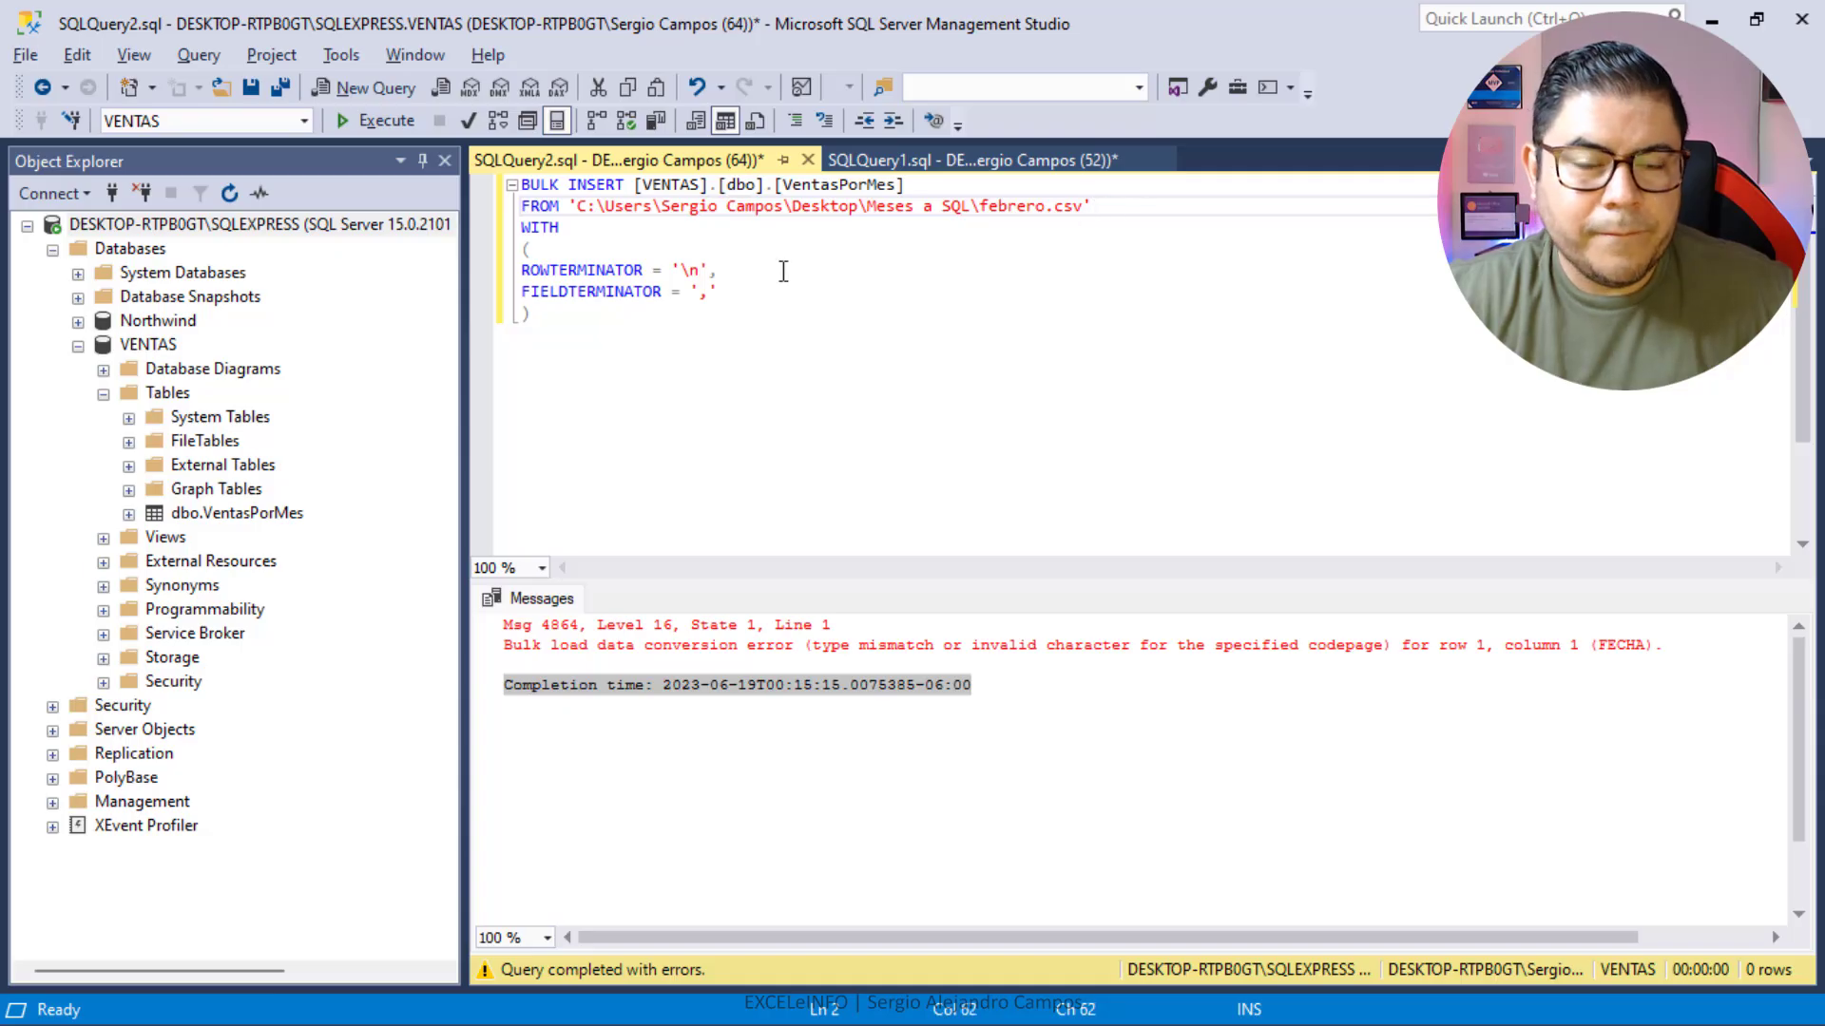
Execute the febrero.csv bulk insert and check its completion messages.
{"action": "left_click", "coordinate": [783, 272]}
{"action": "left_click", "coordinate": [374, 119]}
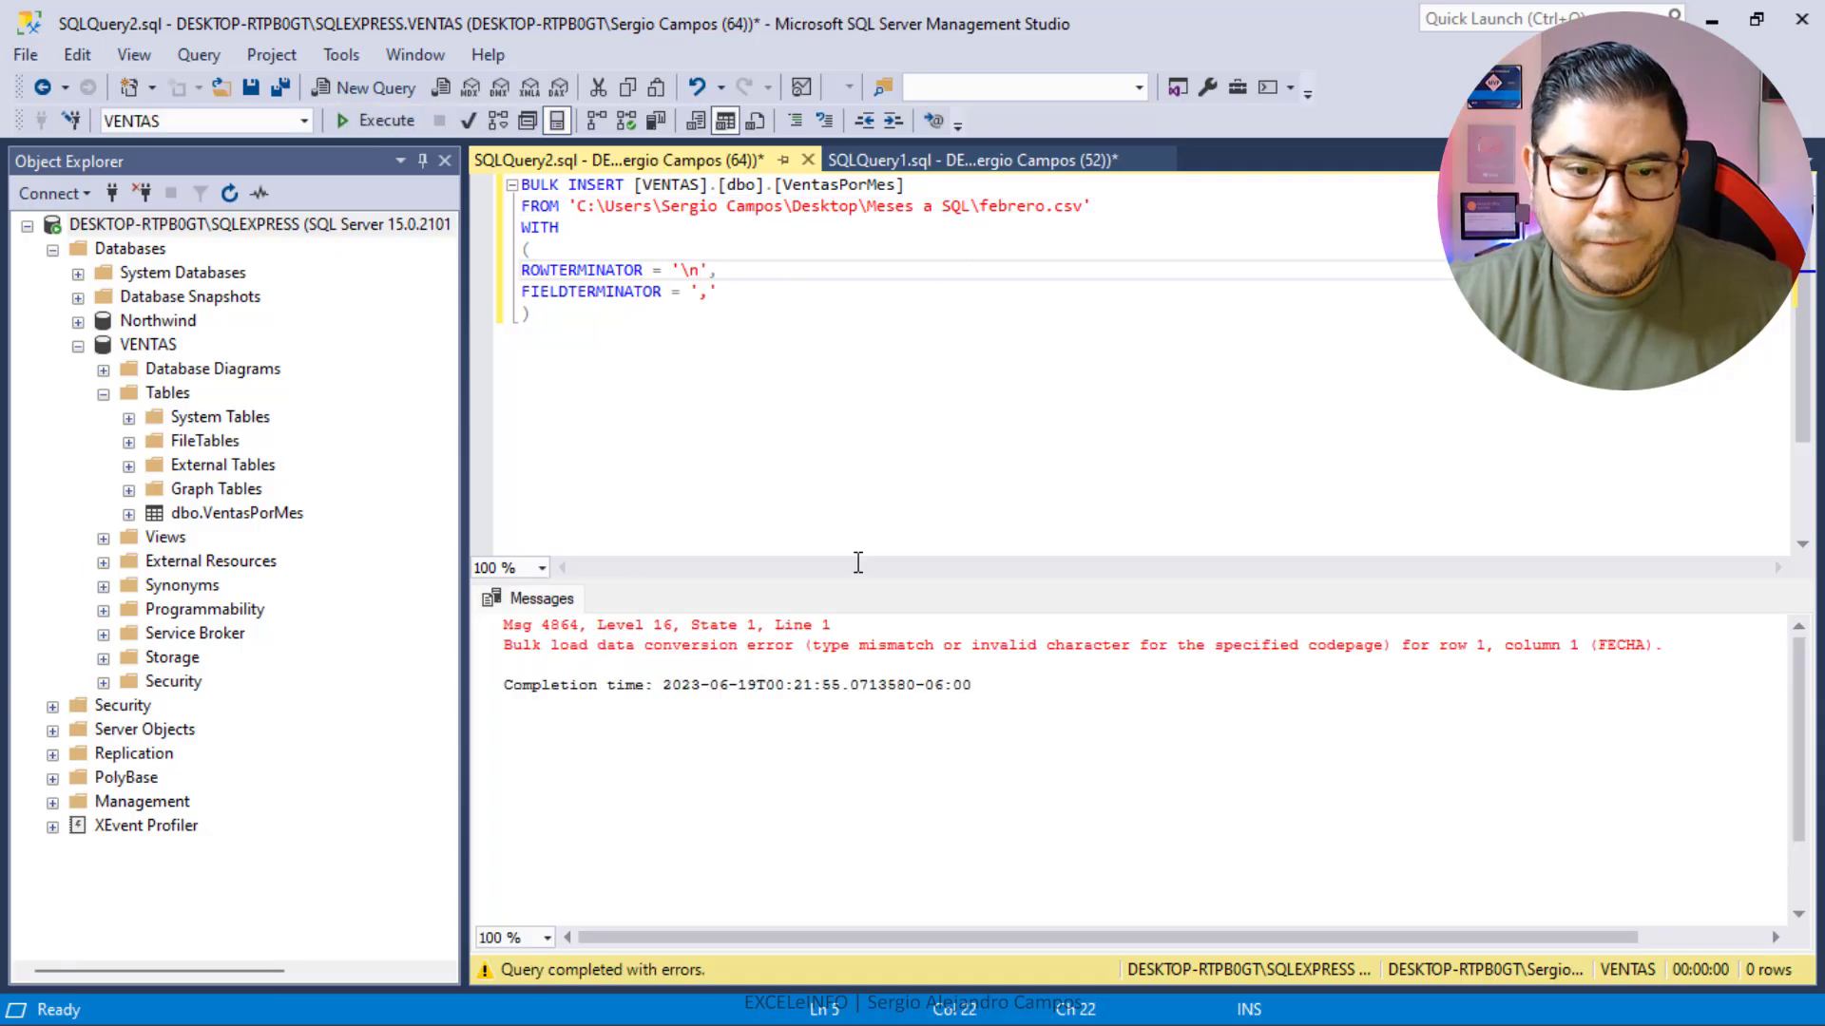
{"action": "left_click_drag", "start_coordinate": [1063, 692], "coordinate": [644, 695]}
{"action": "left_click", "coordinate": [1069, 295]}
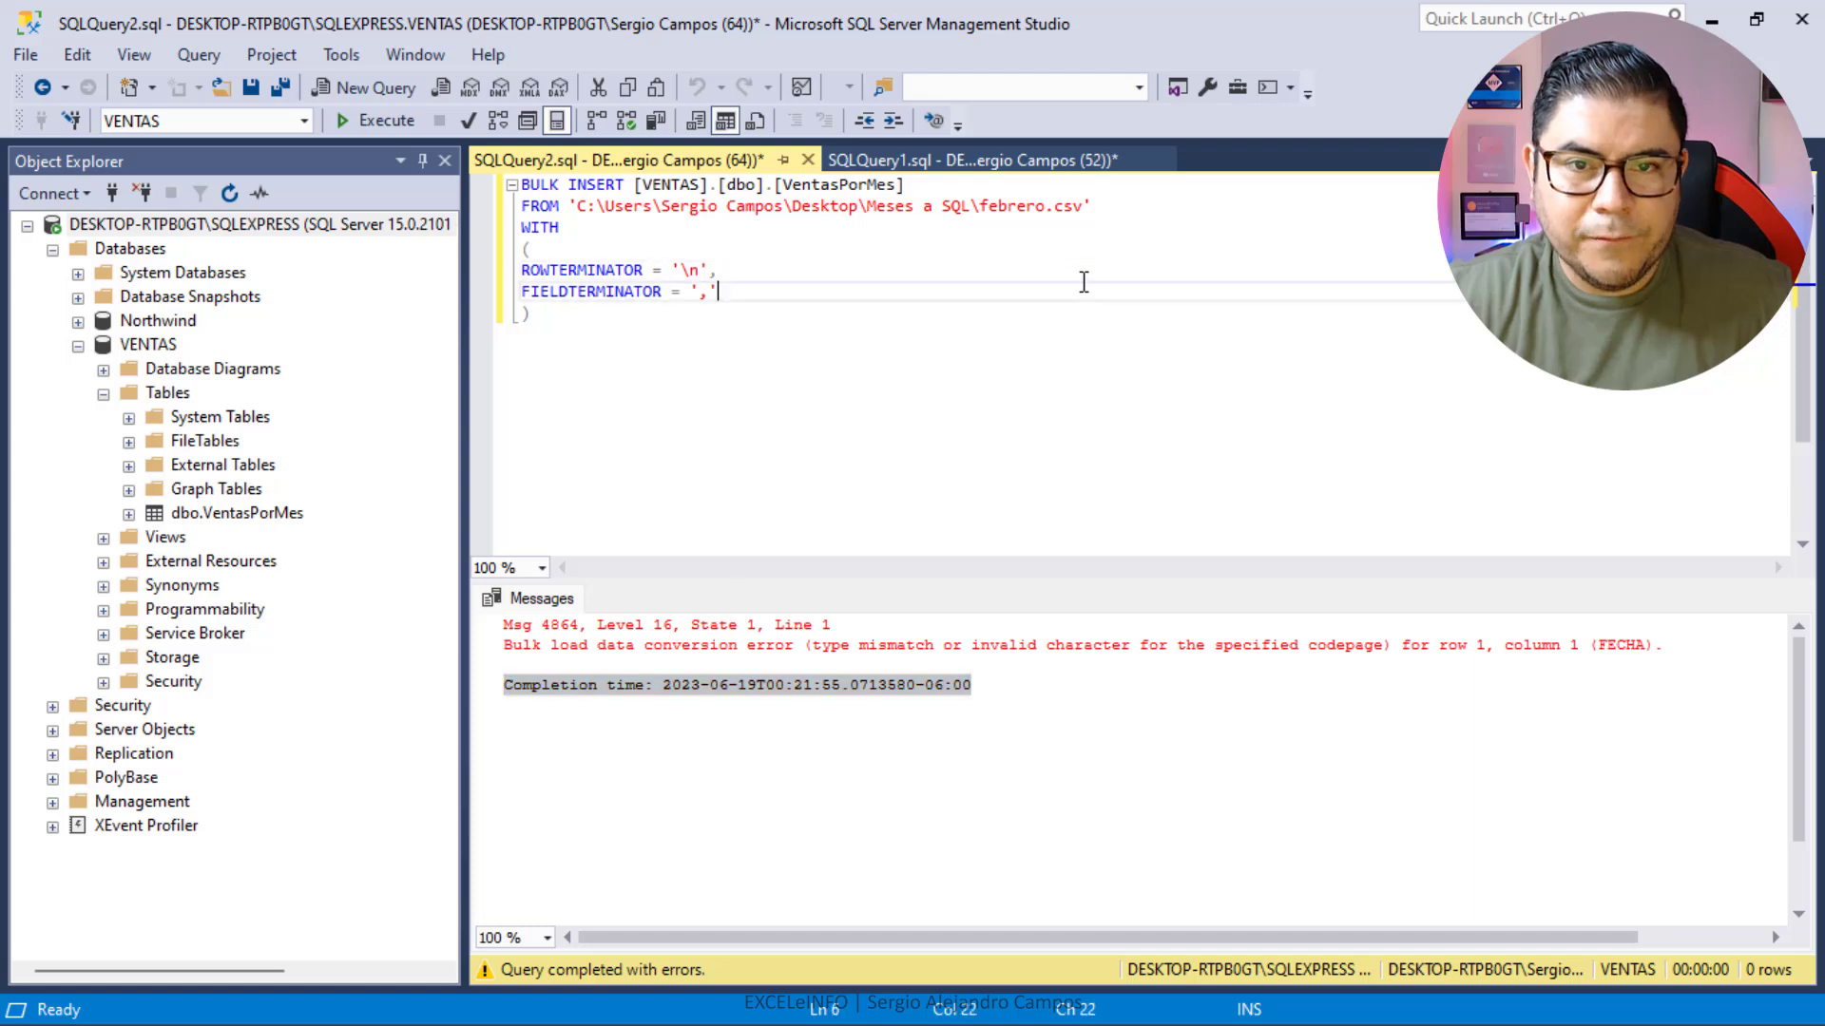
{"action": "key", "text": "ctrl+Tab"}
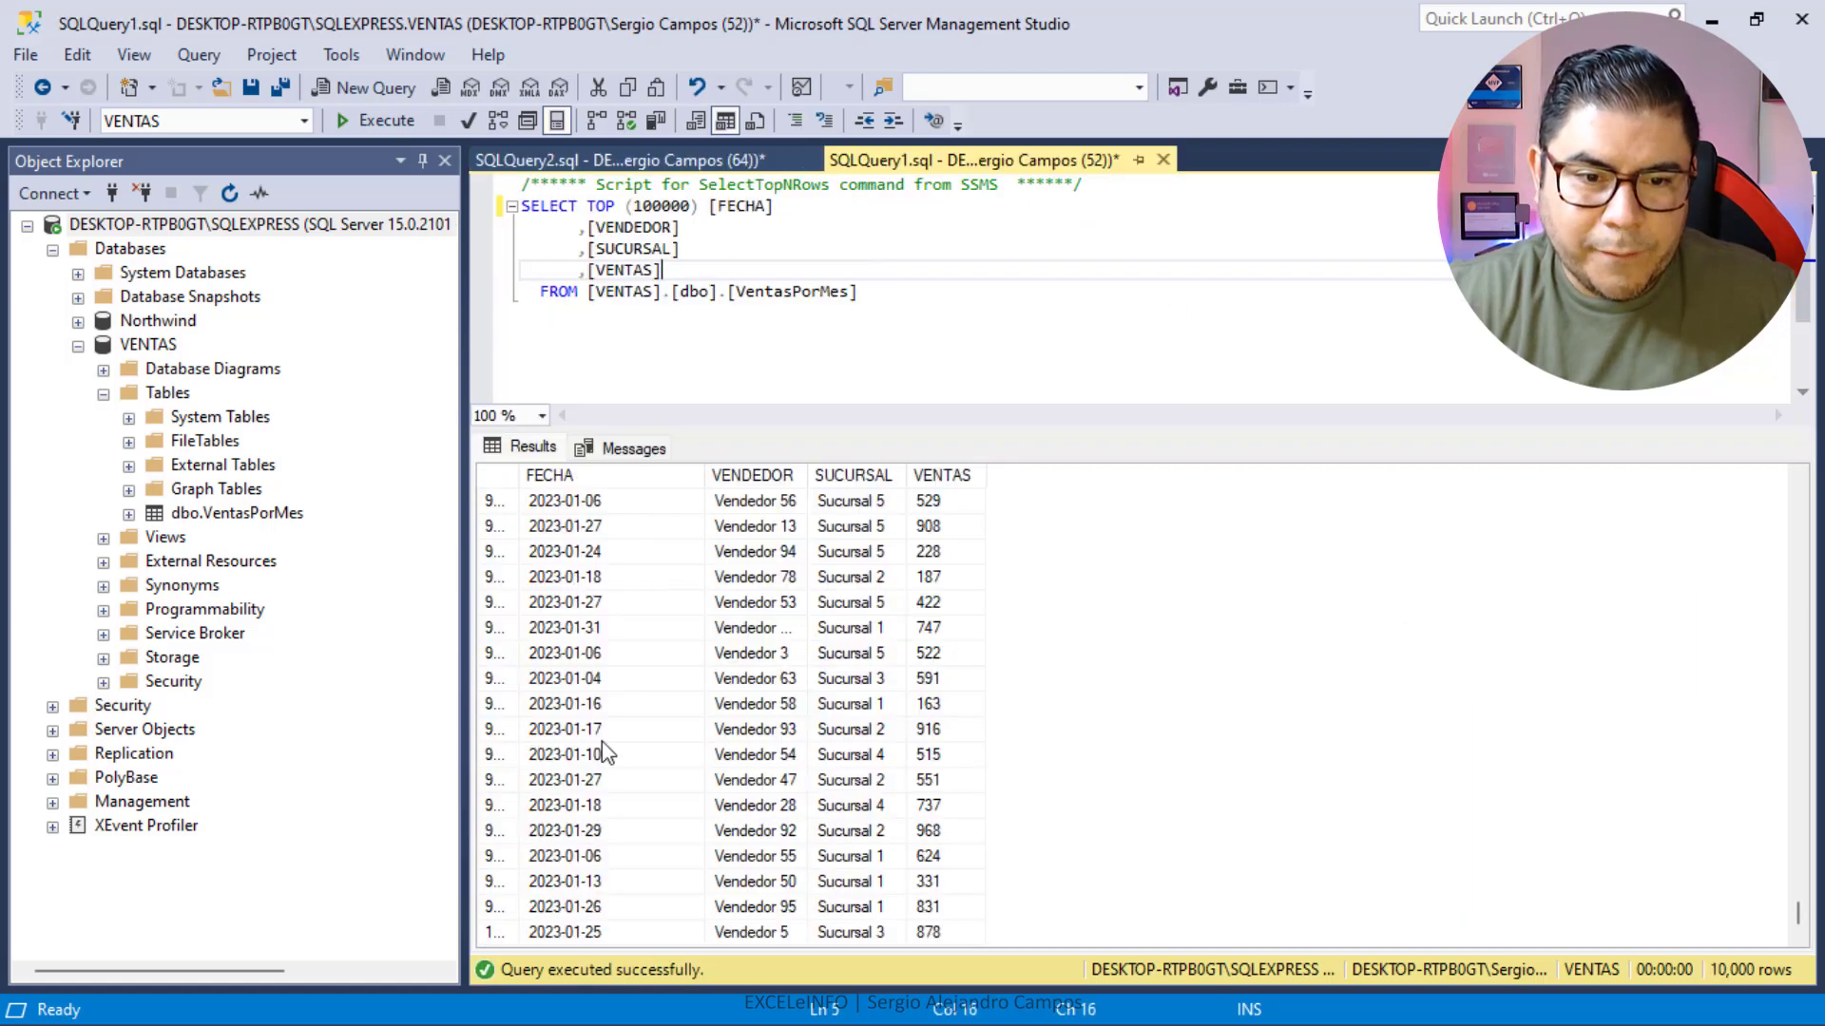
Rerun the VentasPorMes SELECT and check the 20,000 rows include February 2023 dates.
{"action": "left_click", "coordinate": [599, 755]}
{"action": "left_click", "coordinate": [599, 830]}
{"action": "left_click", "coordinate": [630, 577]}
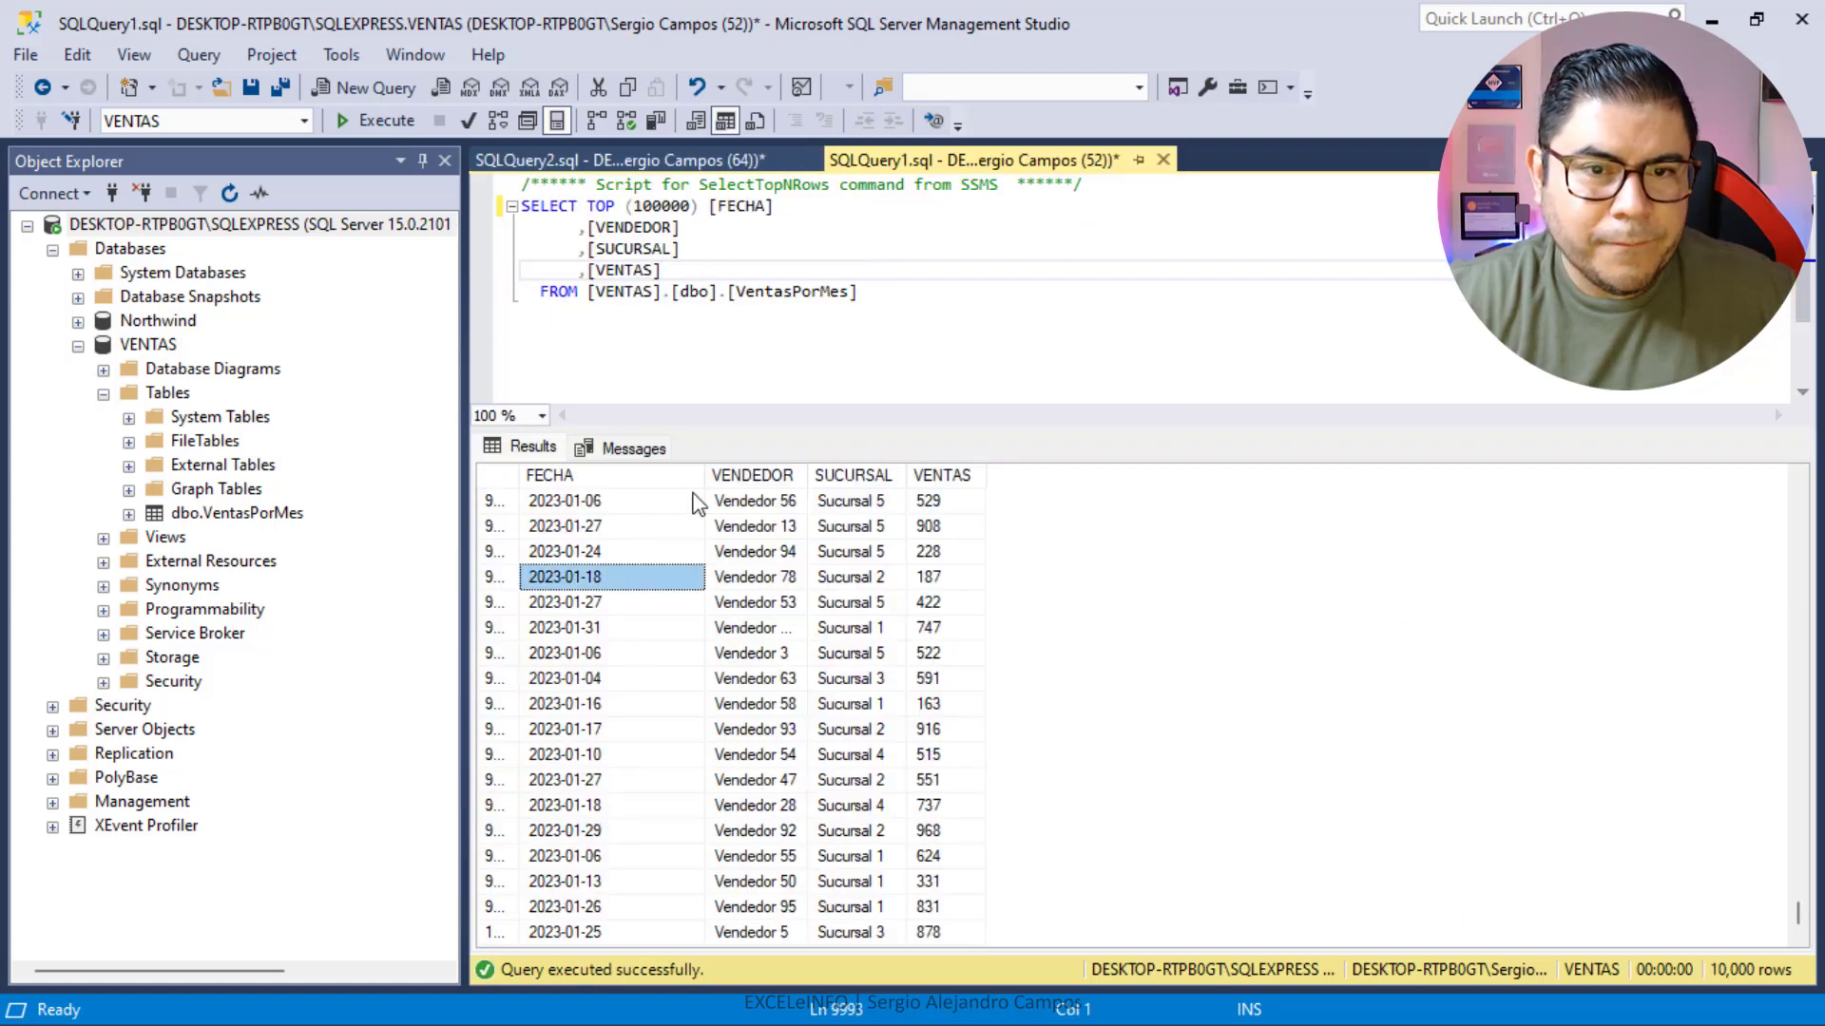
{"action": "left_click", "coordinate": [947, 291]}
{"action": "left_click", "coordinate": [804, 249]}
{"action": "left_click", "coordinate": [392, 121]}
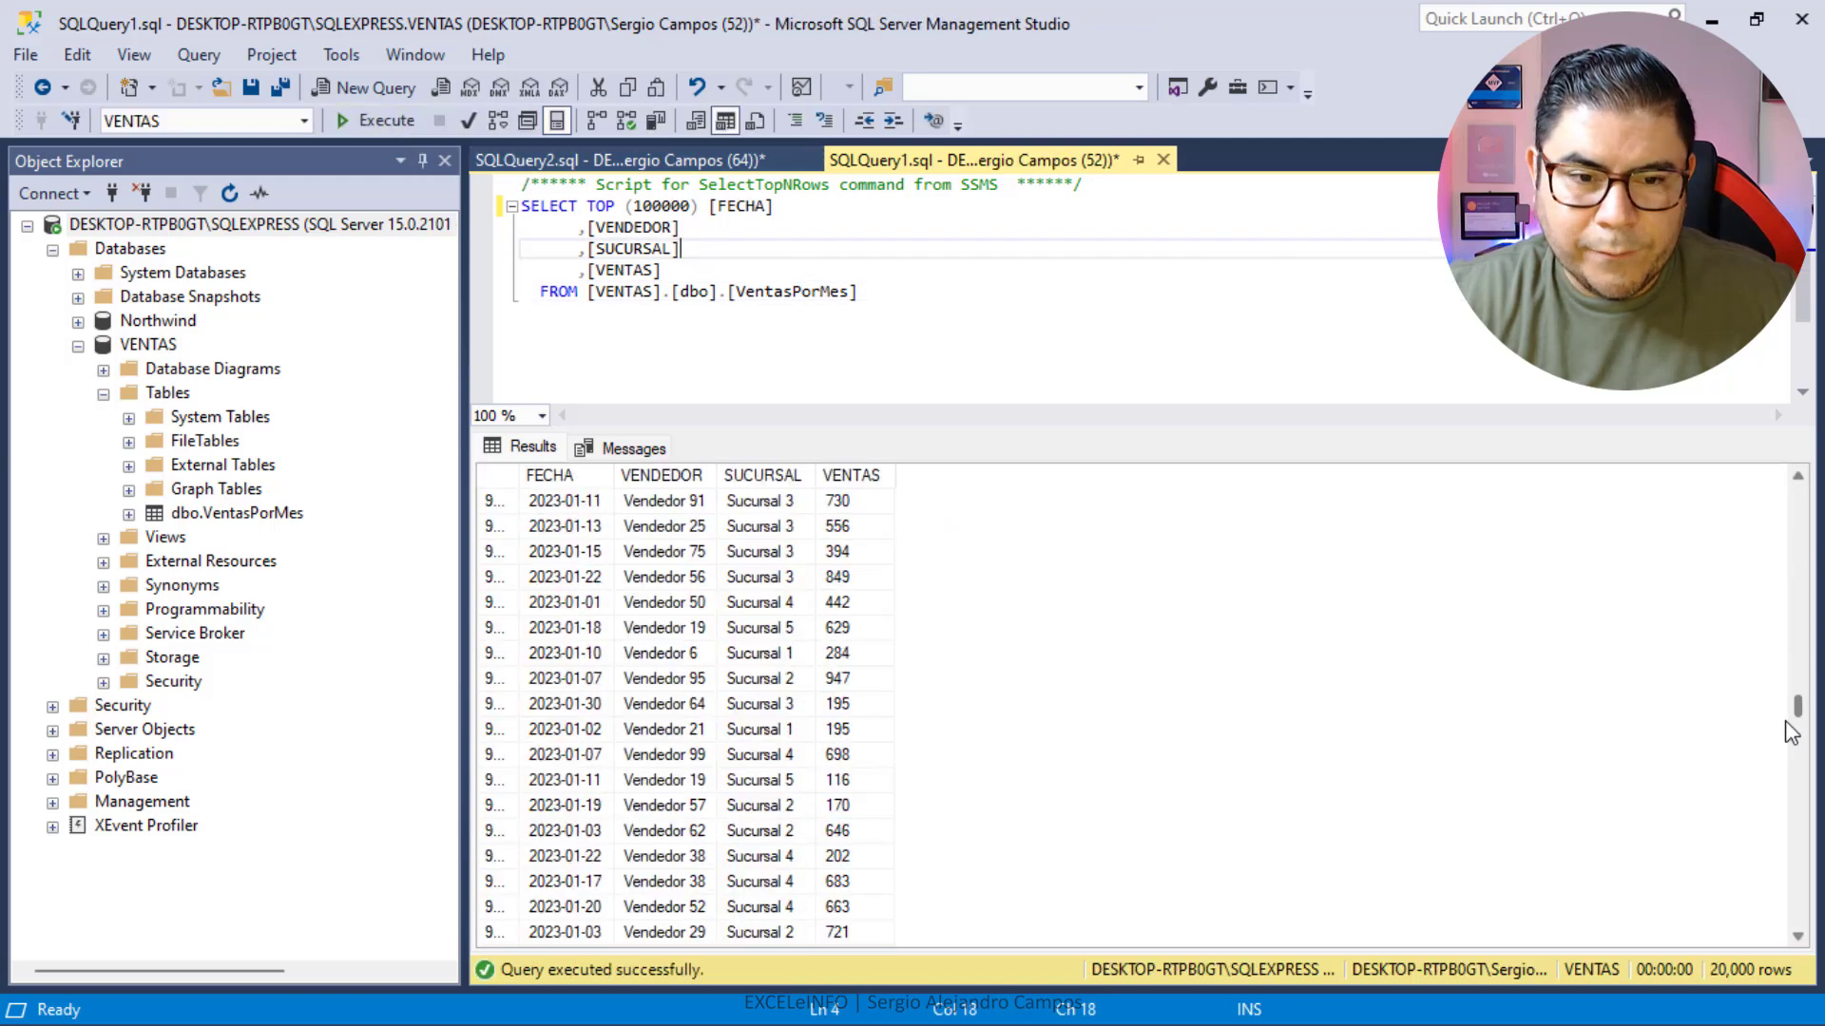
{"action": "left_click_drag", "start_coordinate": [1797, 599], "coordinate": [1794, 815]}
{"action": "left_click", "coordinate": [568, 580]}
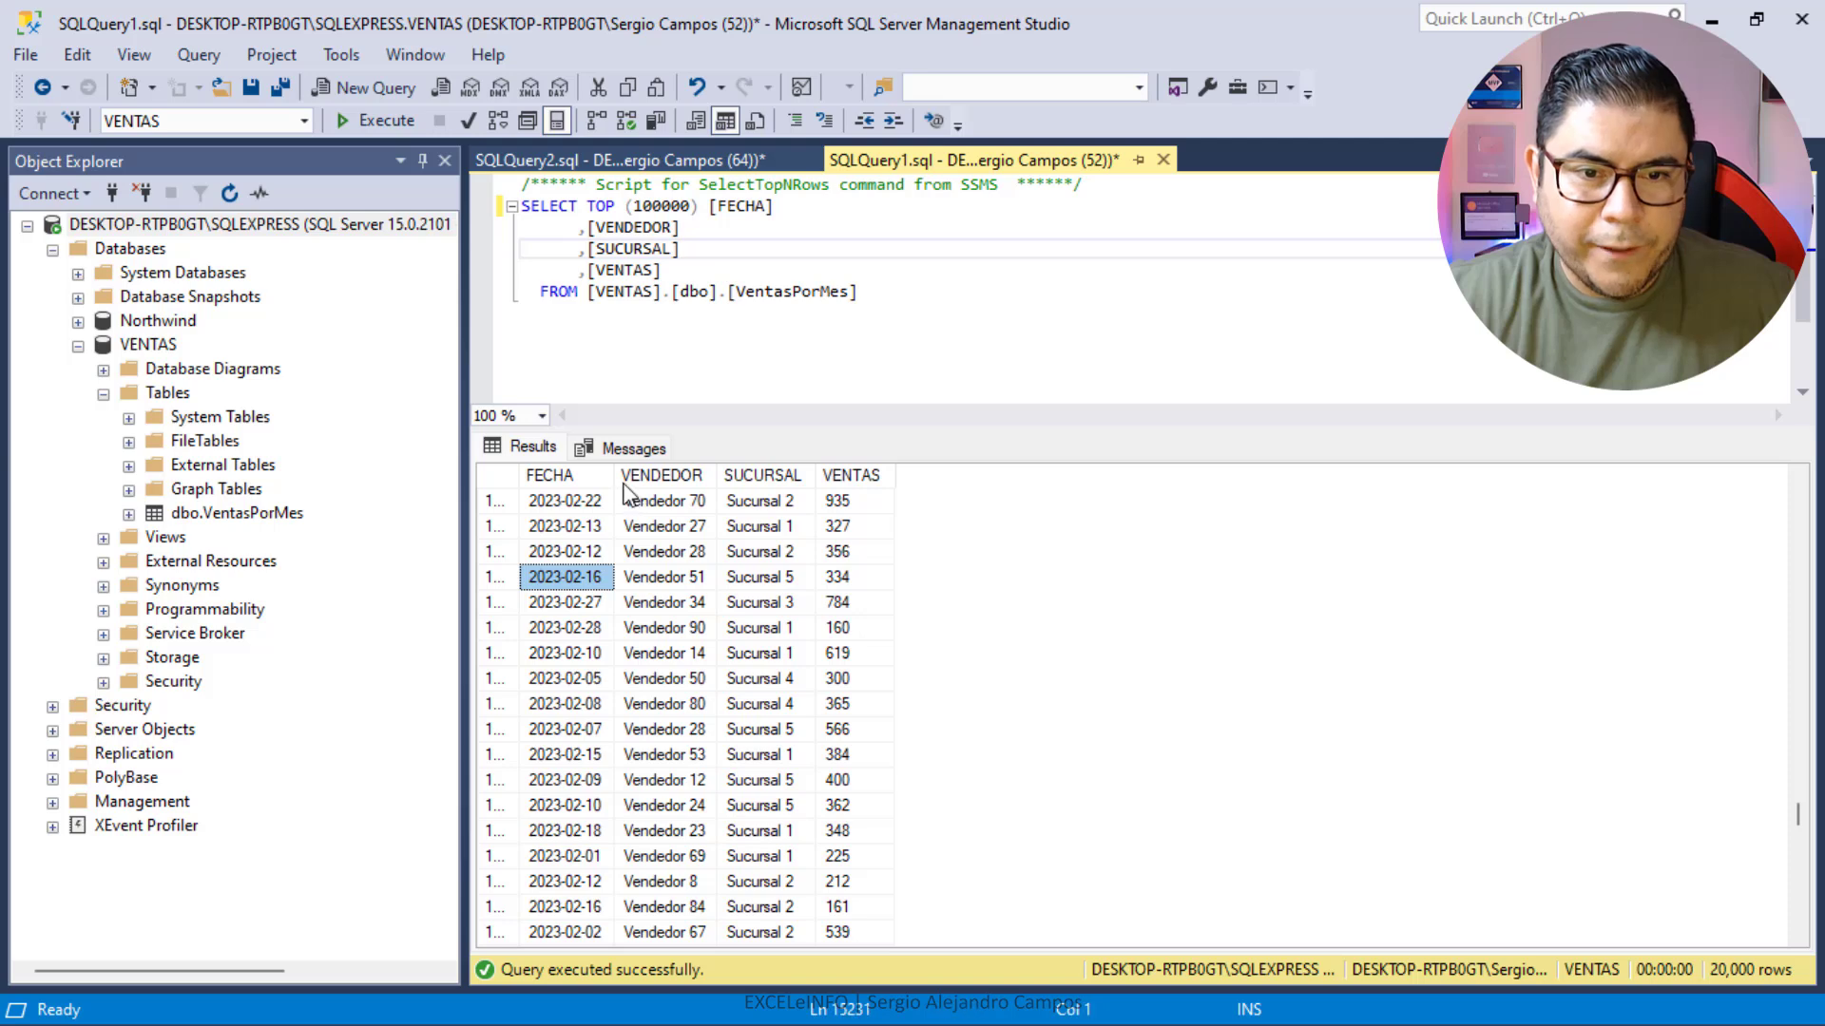
{"action": "left_click_drag", "start_coordinate": [615, 480], "coordinate": [647, 485]}
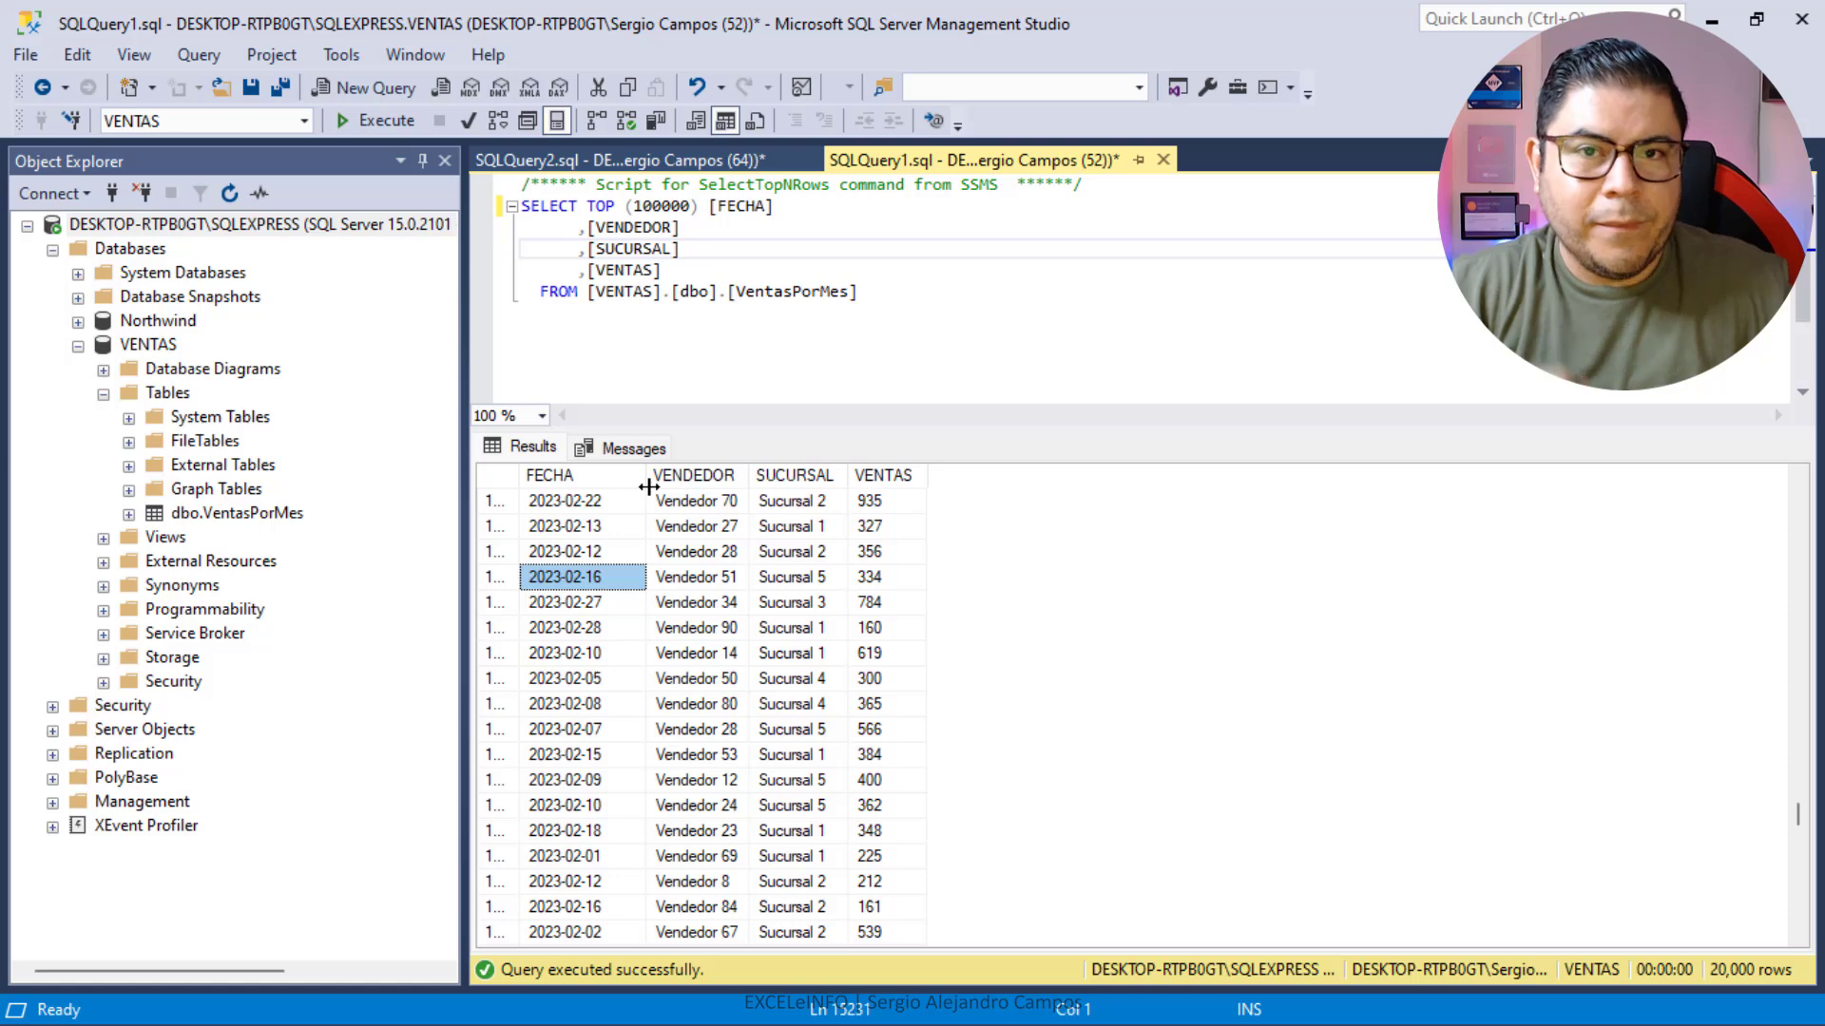
{"action": "key", "text": "alt+Tab"}
{"action": "key", "text": "alt+Tab"}
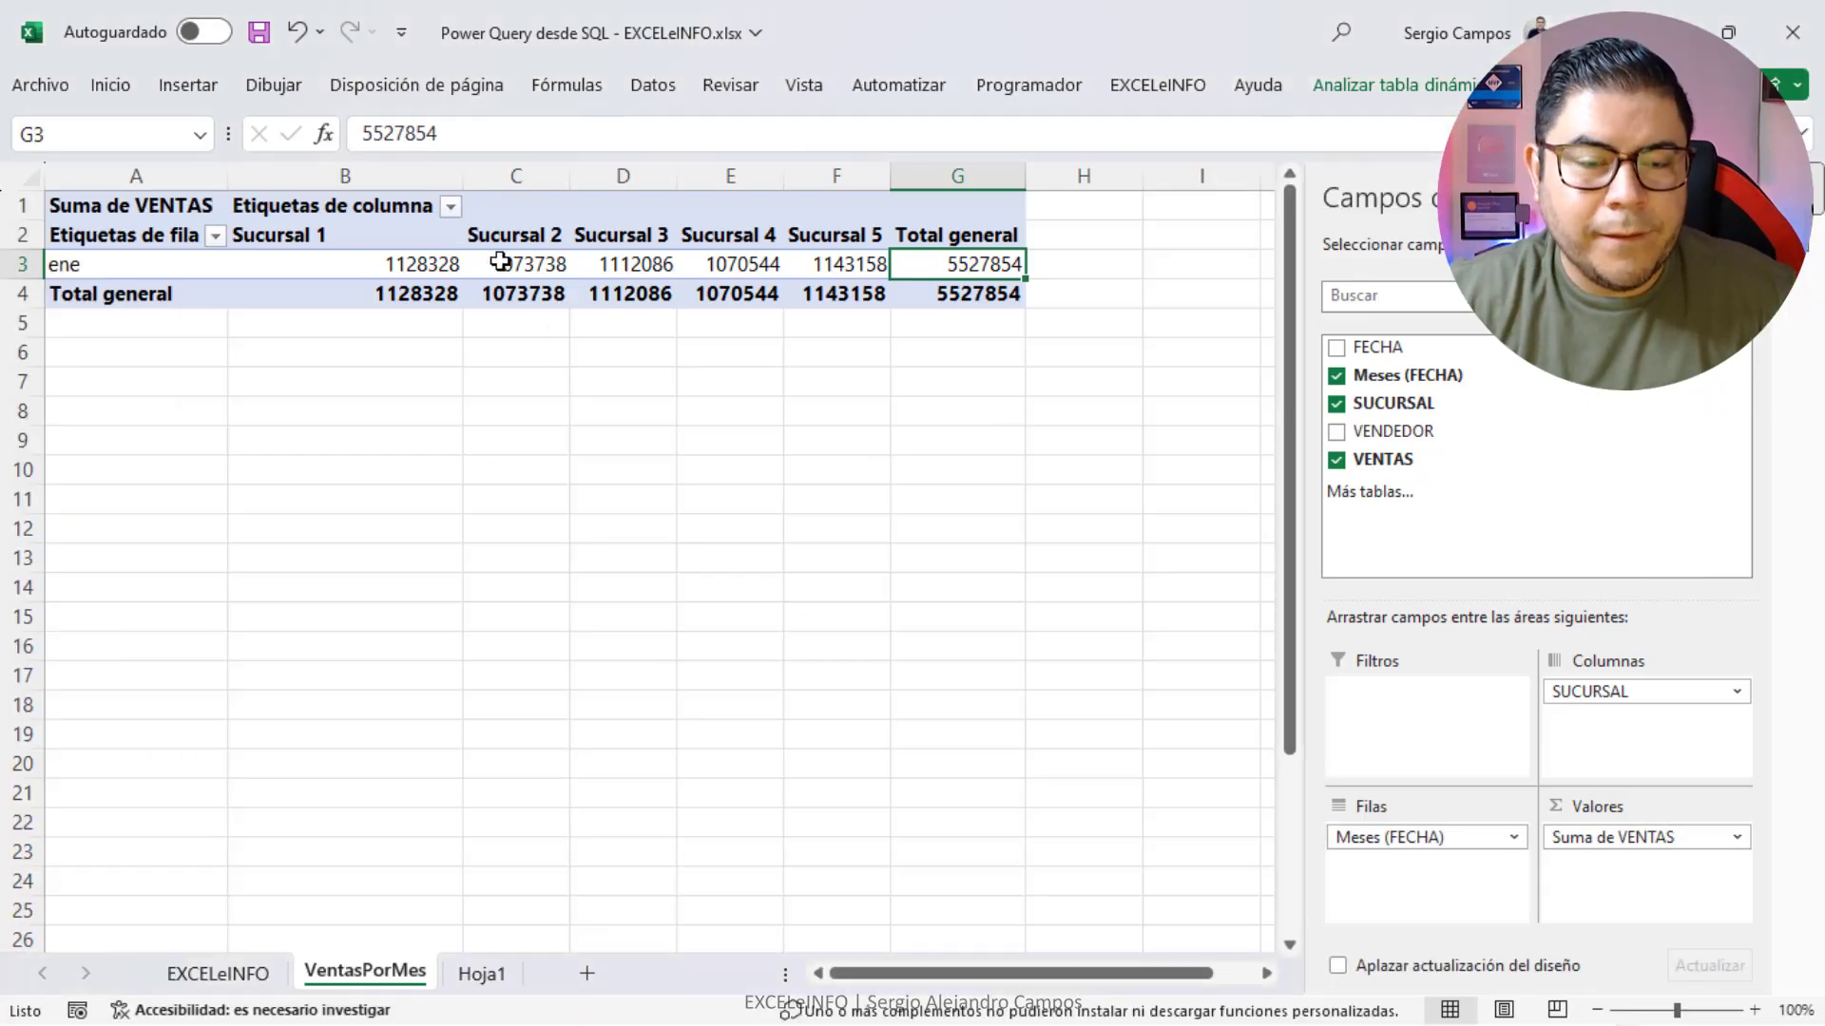
Refresh the VentasPorMes pivot table so it shows ene and feb rows.
{"action": "right_click", "coordinate": [499, 262]}
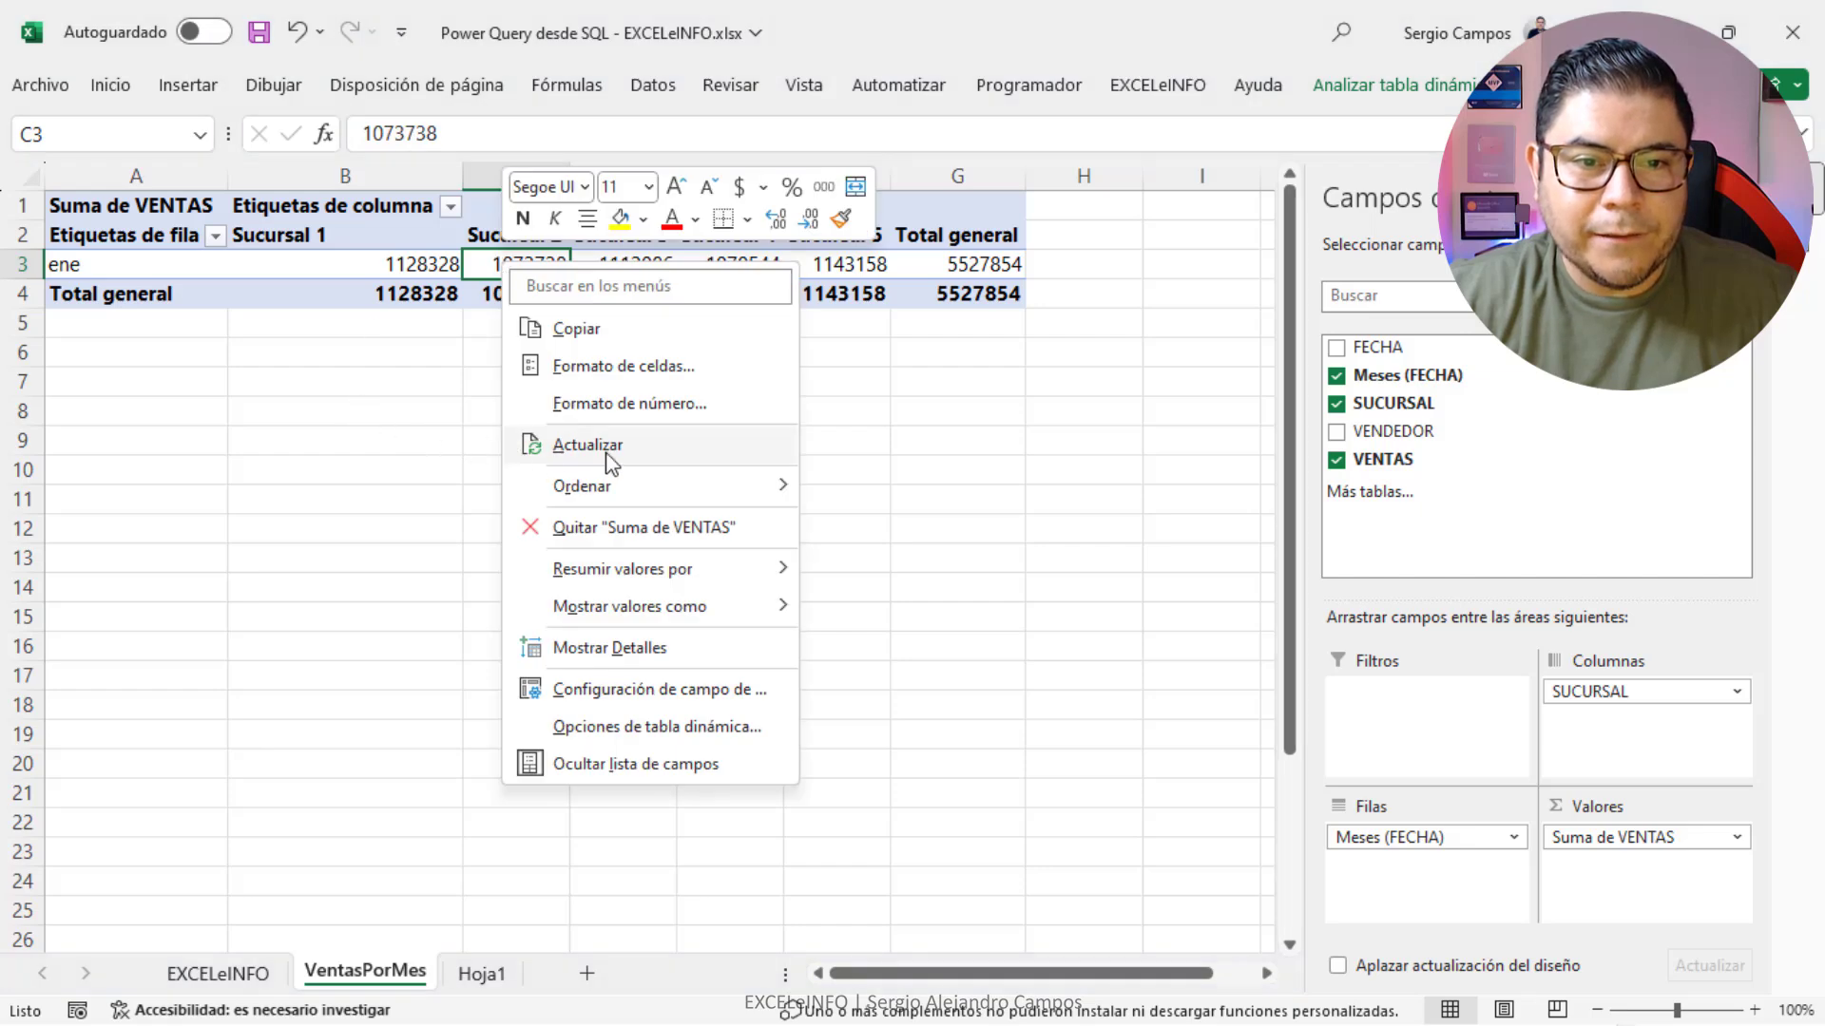
{"action": "left_click", "coordinate": [608, 448]}
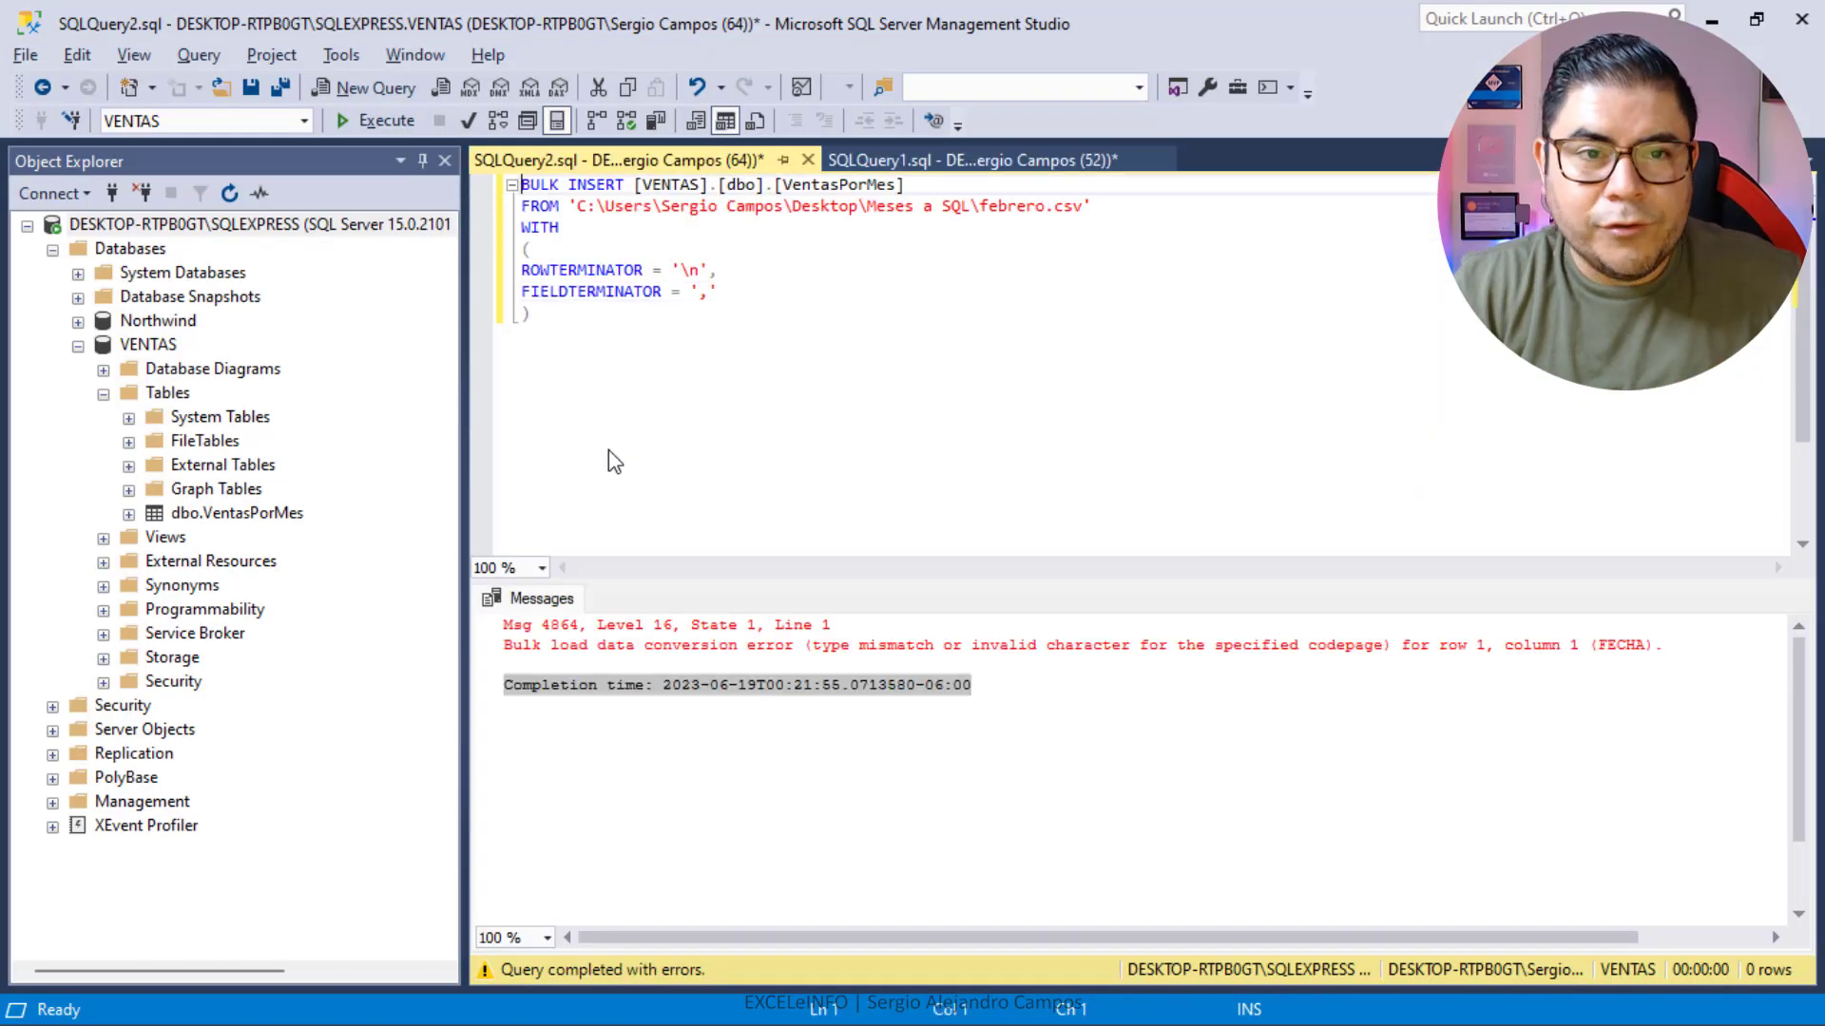
Highlight the BULK INSERT keywords, then return to the Excel pivot showing ene and feb by Sucursal.
{"action": "key", "text": "shift+Right"}
{"action": "key", "text": "shift+Right"}
{"action": "key", "text": "shift+Right"}
{"action": "key", "text": "shift+Right"}
{"action": "key", "text": "shift+Right"}
{"action": "key", "text": "shift+Right"}
{"action": "key", "text": "shift+Right"}
{"action": "key", "text": "shift+Right"}
{"action": "key", "text": "shift+Right"}
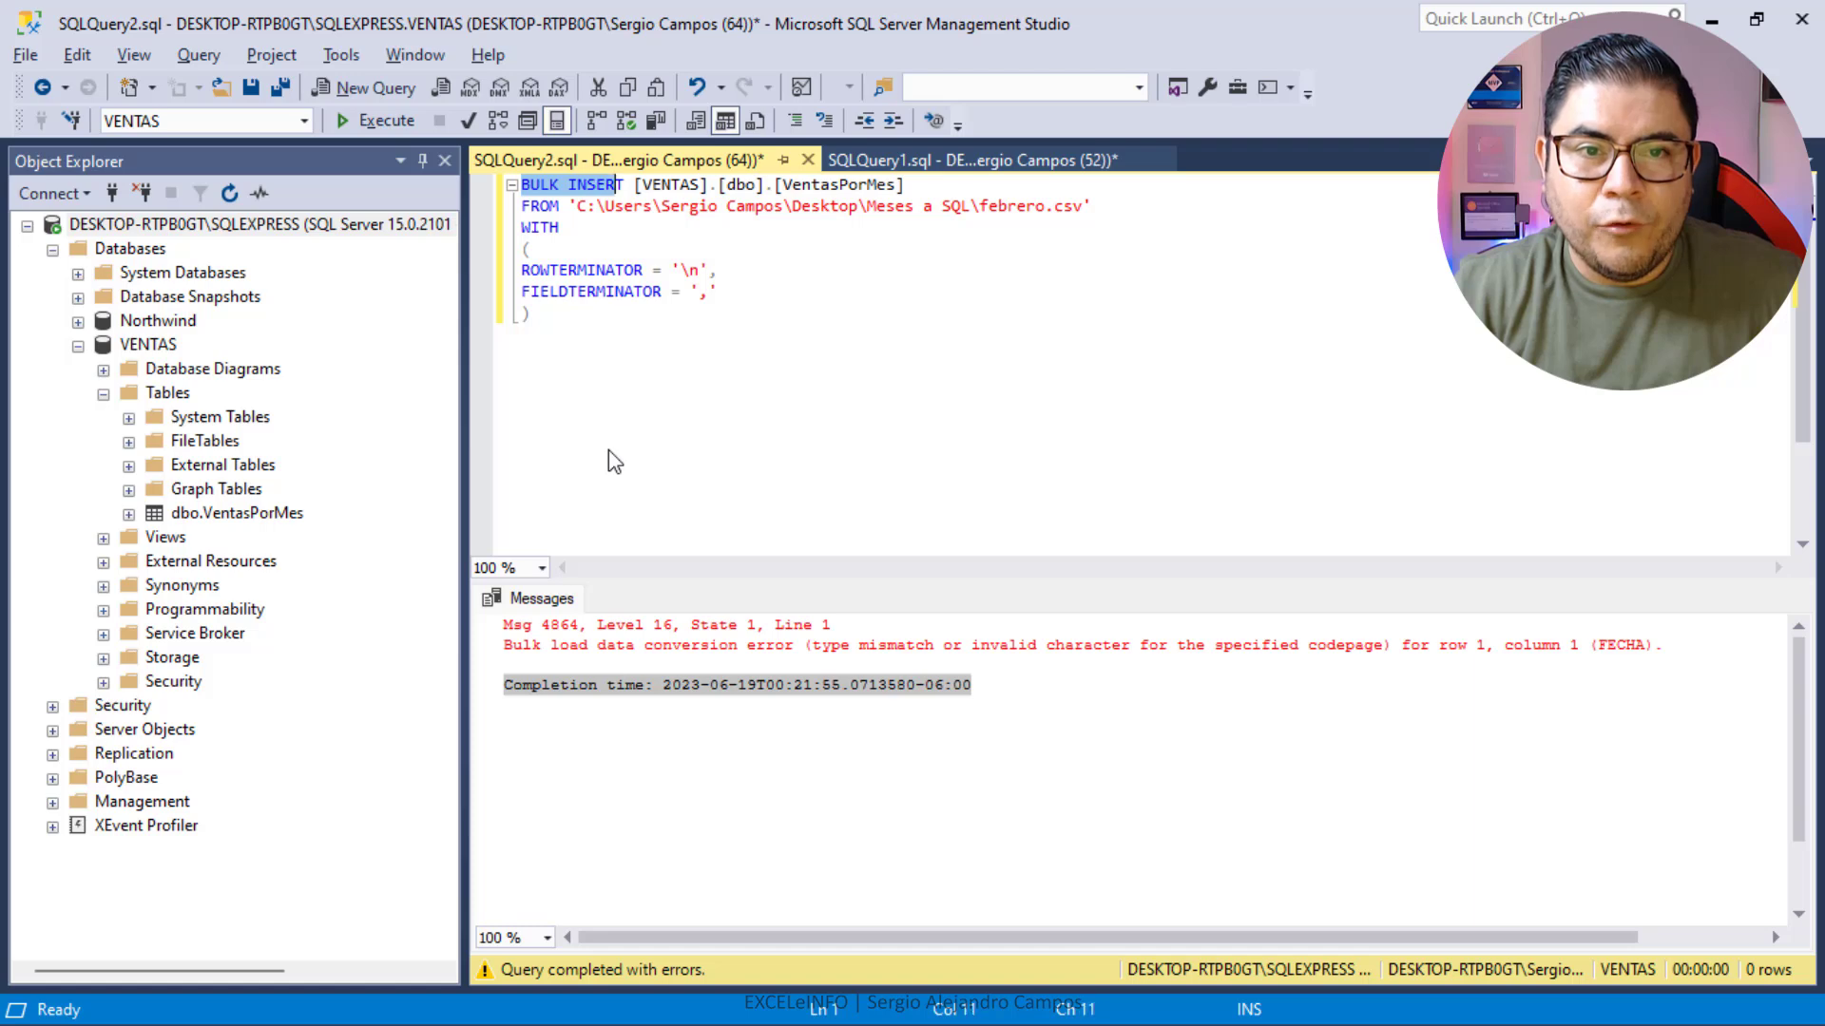
{"action": "key", "text": "shift+Right"}
{"action": "key", "text": "Home"}
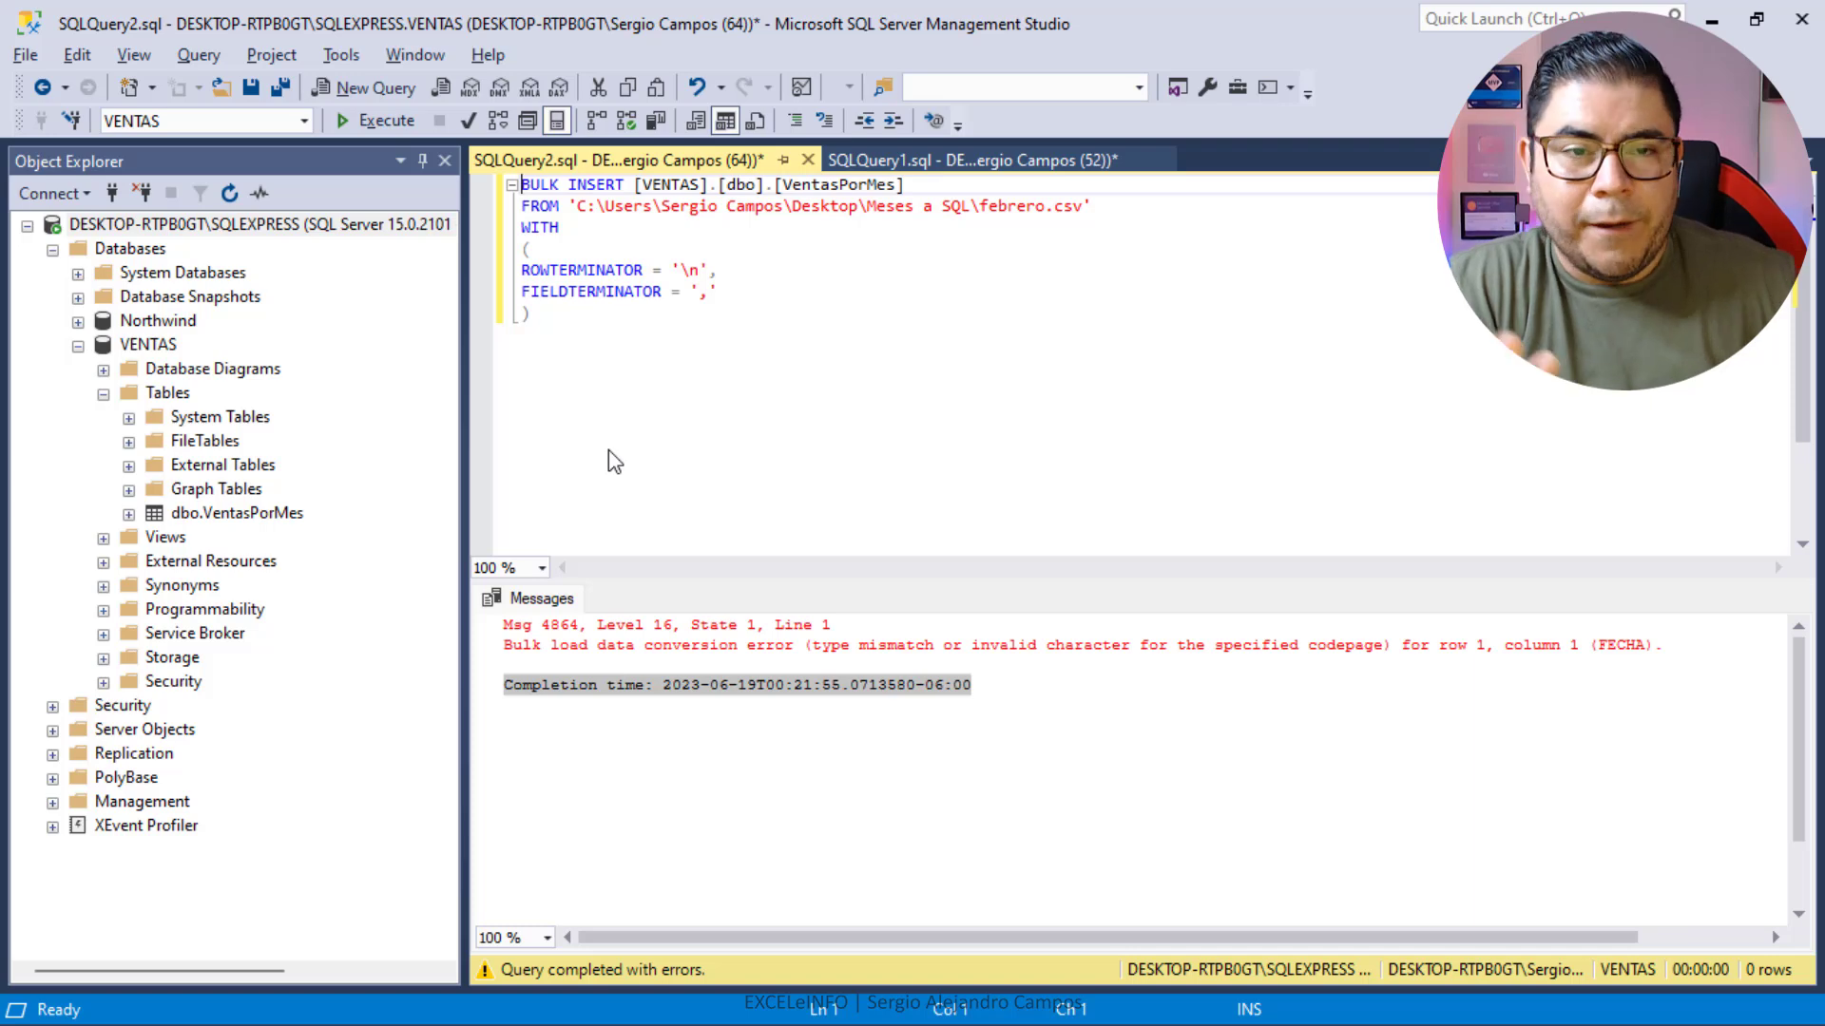
{"action": "key", "text": "alt+Tab"}
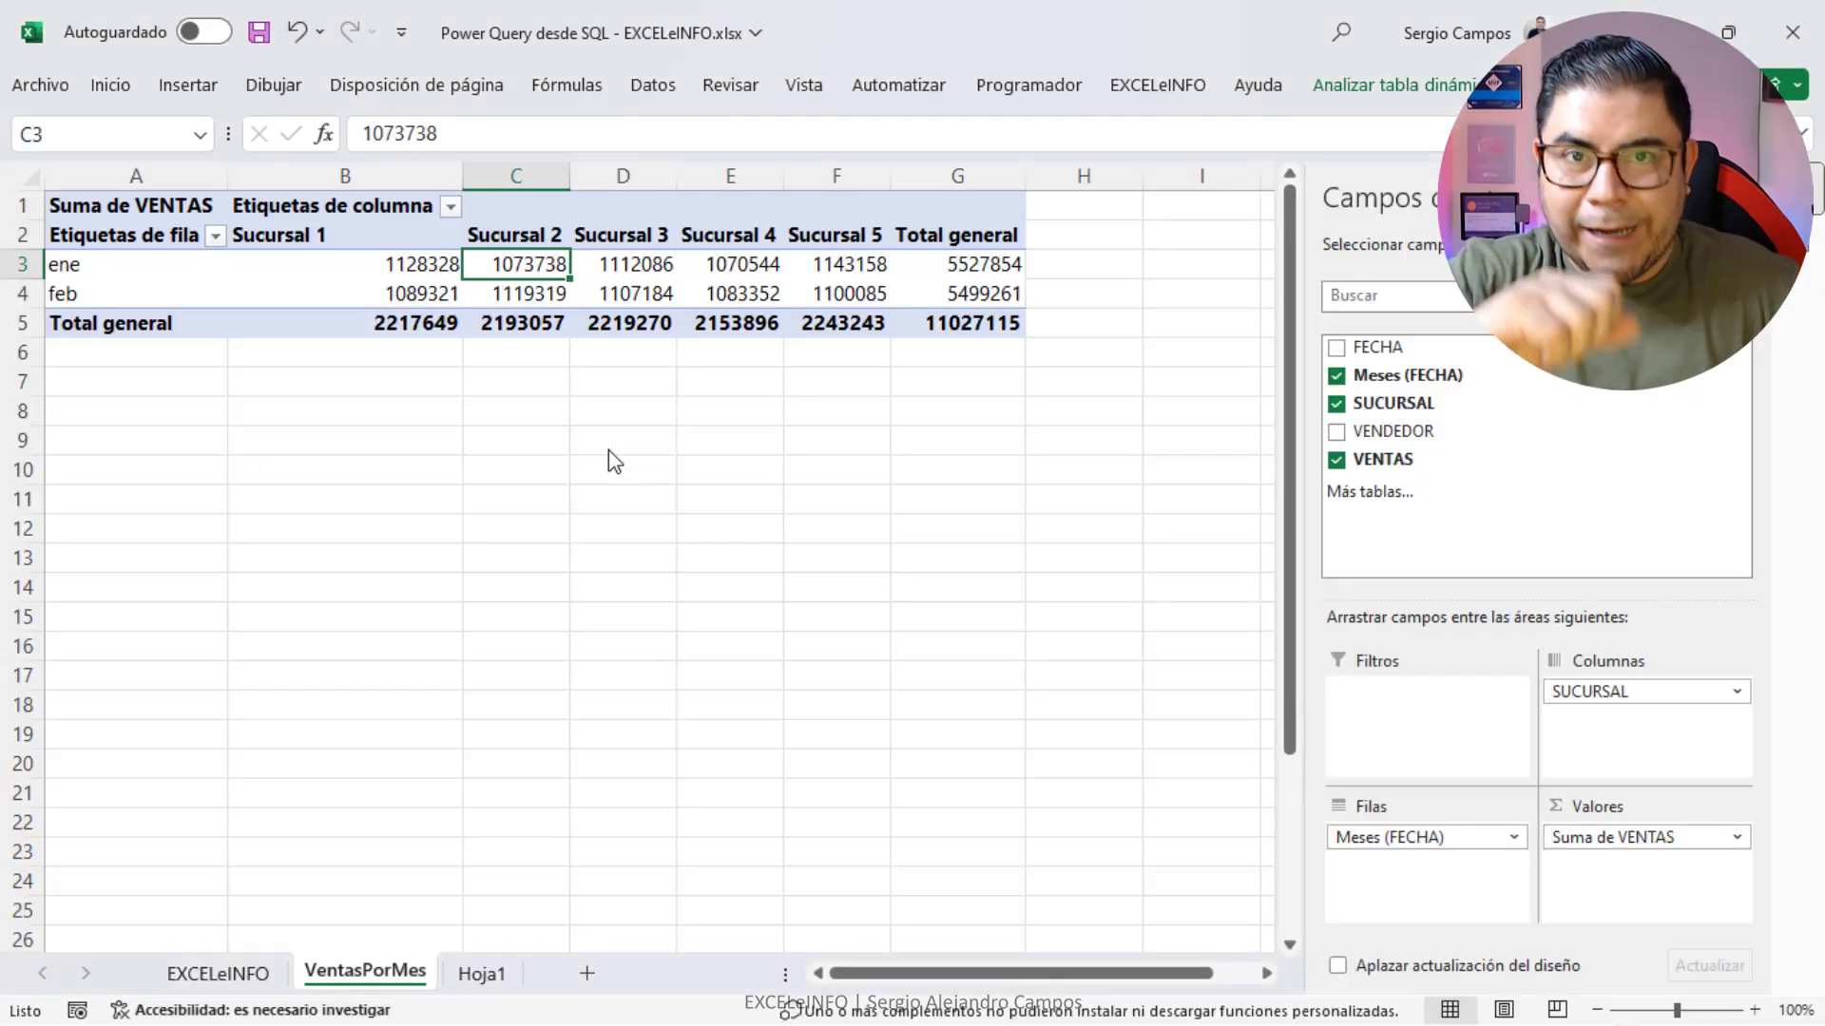